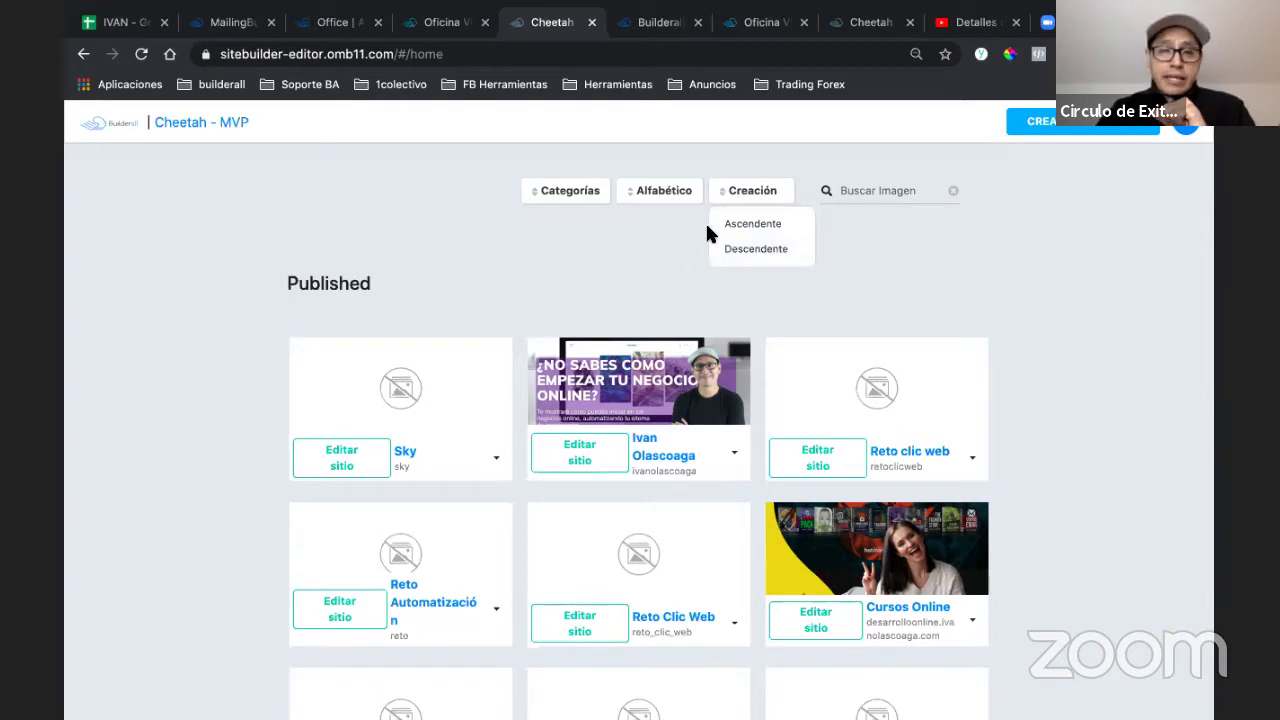
- Open the Sitio para en Vivos site for editing from the sites list
{"action": "scroll", "coordinate": [571, 319], "scroll_direction": "down", "scroll_amount": 1}
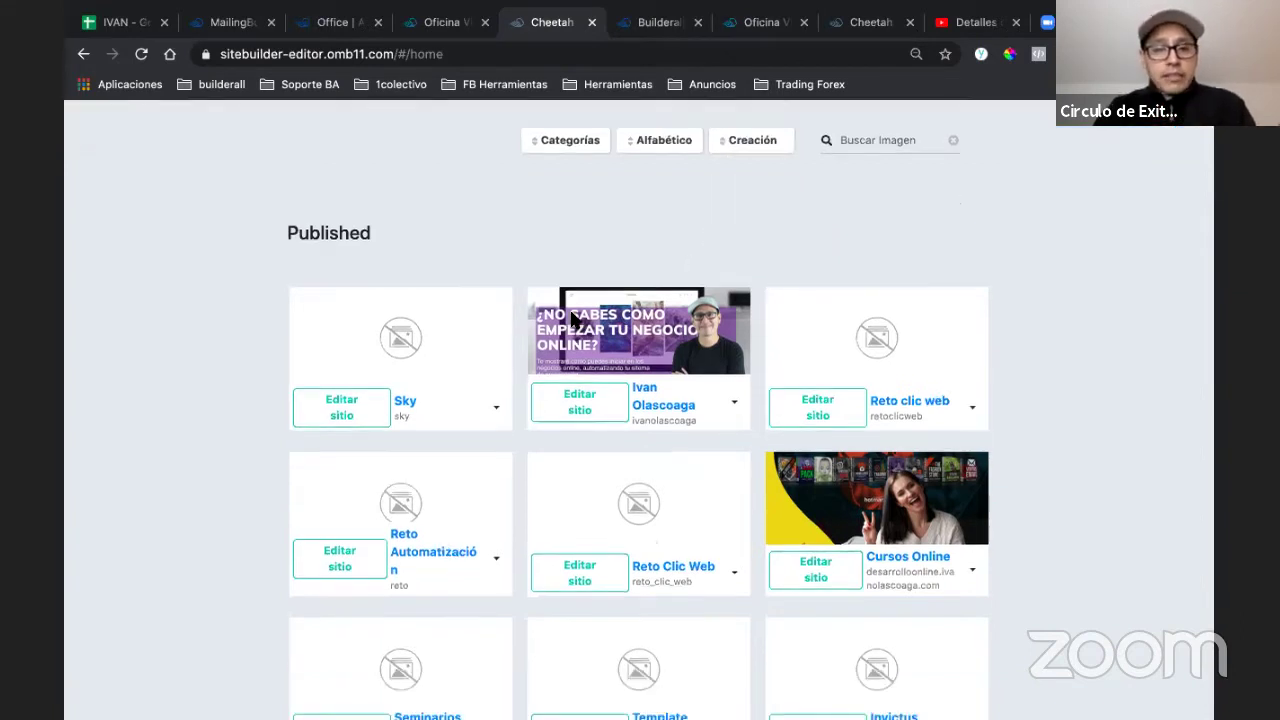
{"action": "scroll", "coordinate": [573, 320], "scroll_direction": "down", "scroll_amount": 5}
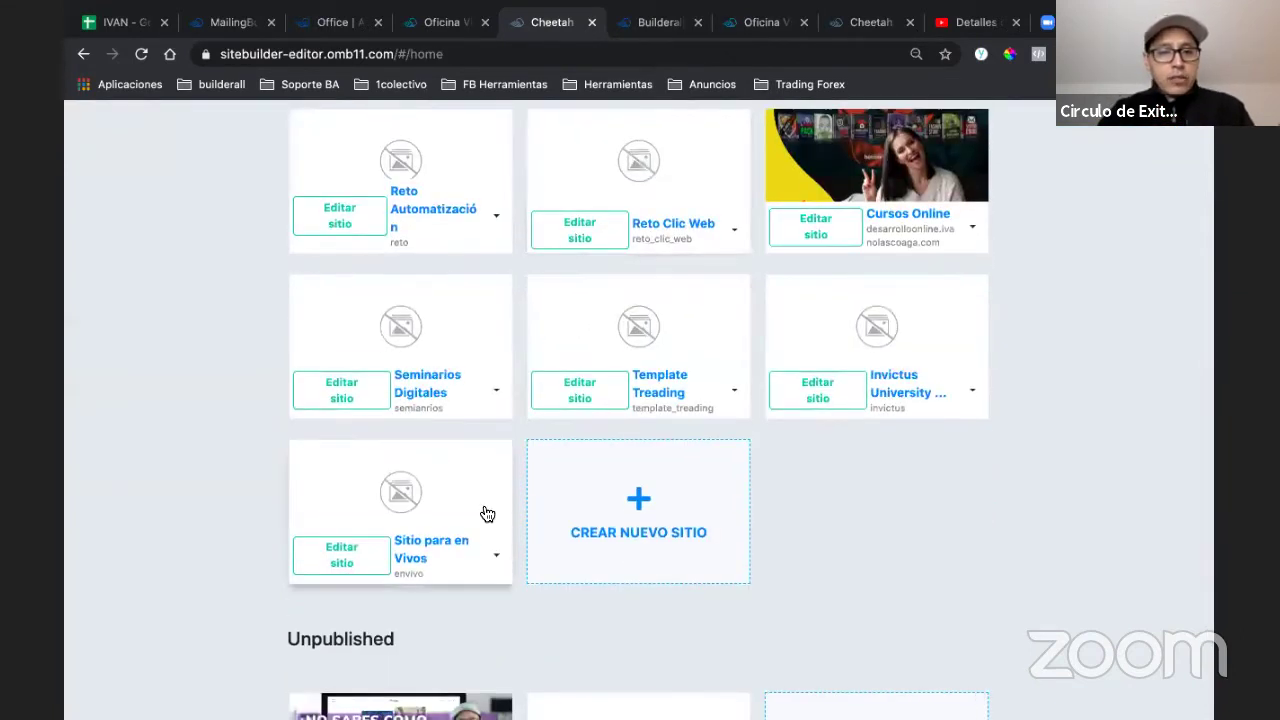
{"action": "scroll", "coordinate": [415, 418], "scroll_direction": "down", "scroll_amount": 1}
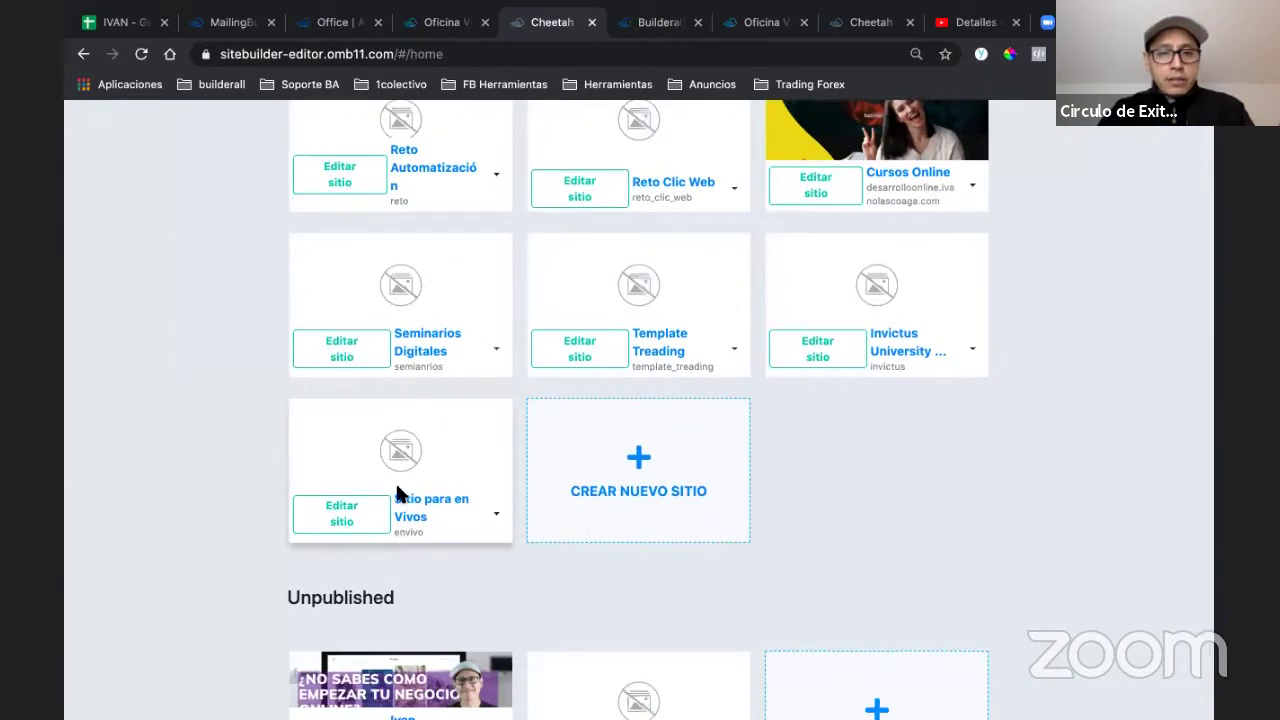
{"action": "left_click", "coordinate": [343, 514]}
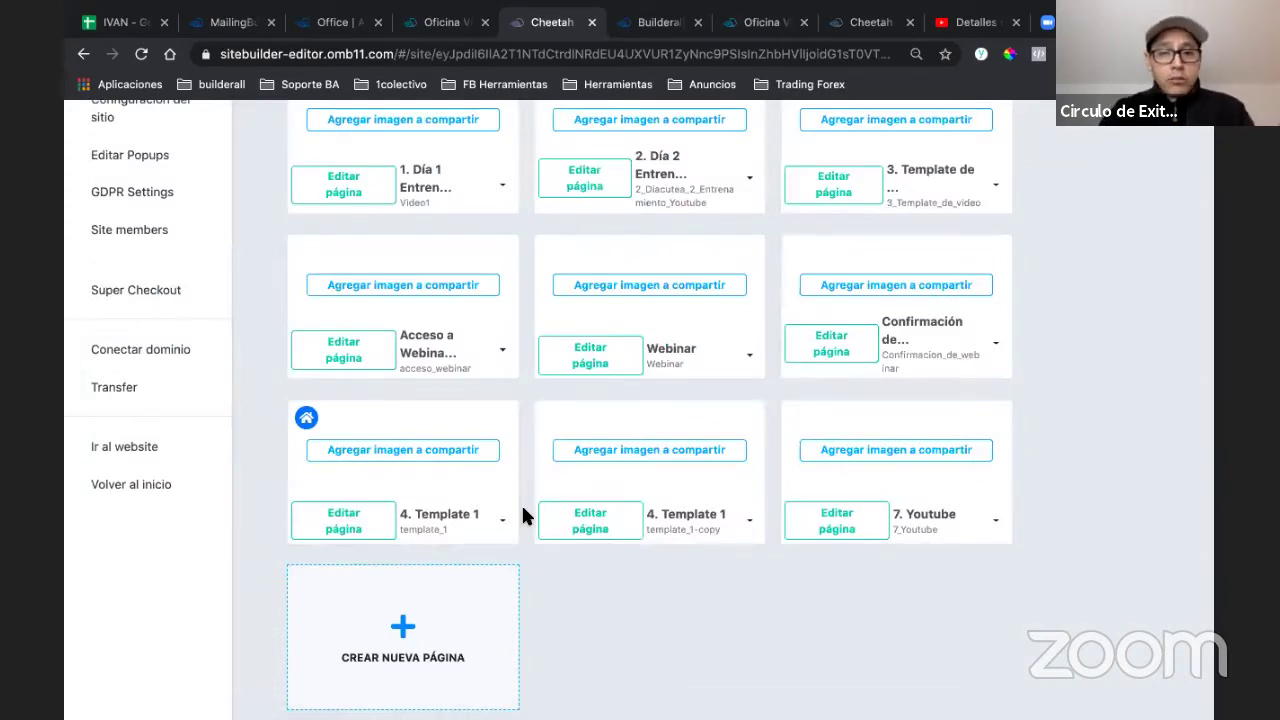
{"action": "scroll", "coordinate": [521, 516], "scroll_direction": "up", "scroll_amount": 3}
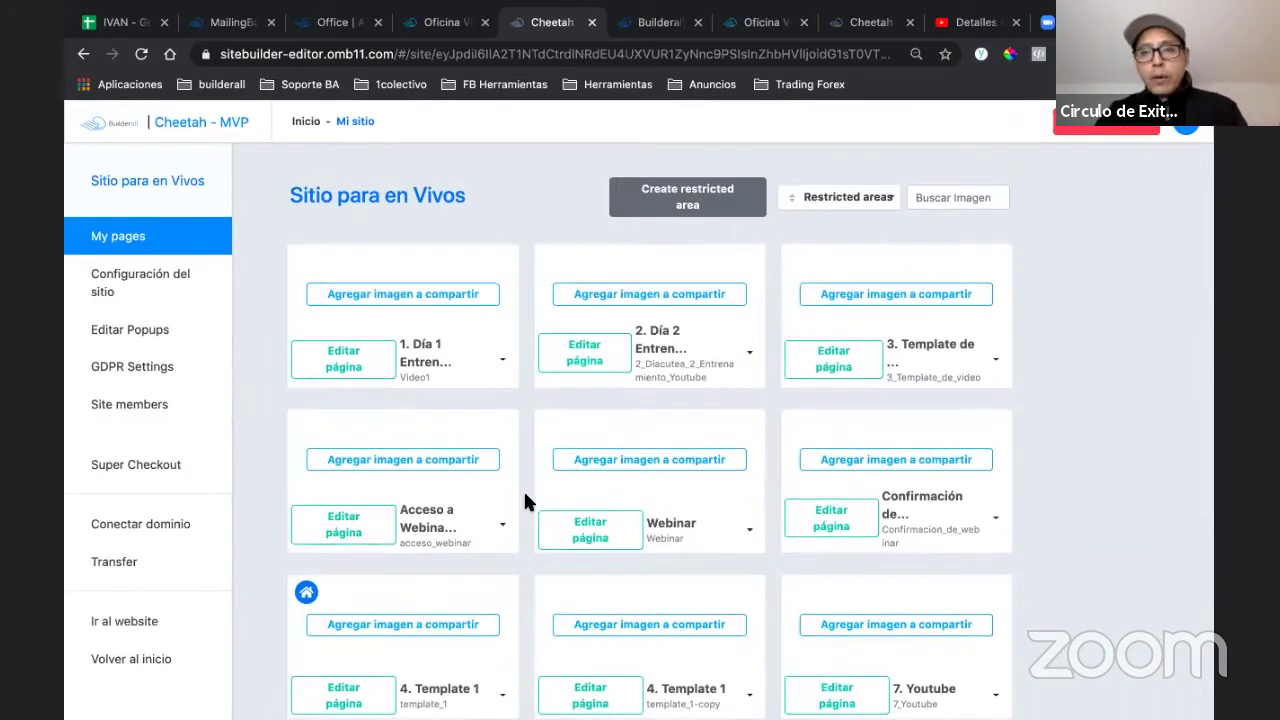
- Unpublish and republish the site, then reopen Cheetah from Oficina Virtual and confirm publication
{"action": "left_click", "coordinate": [1095, 134]}
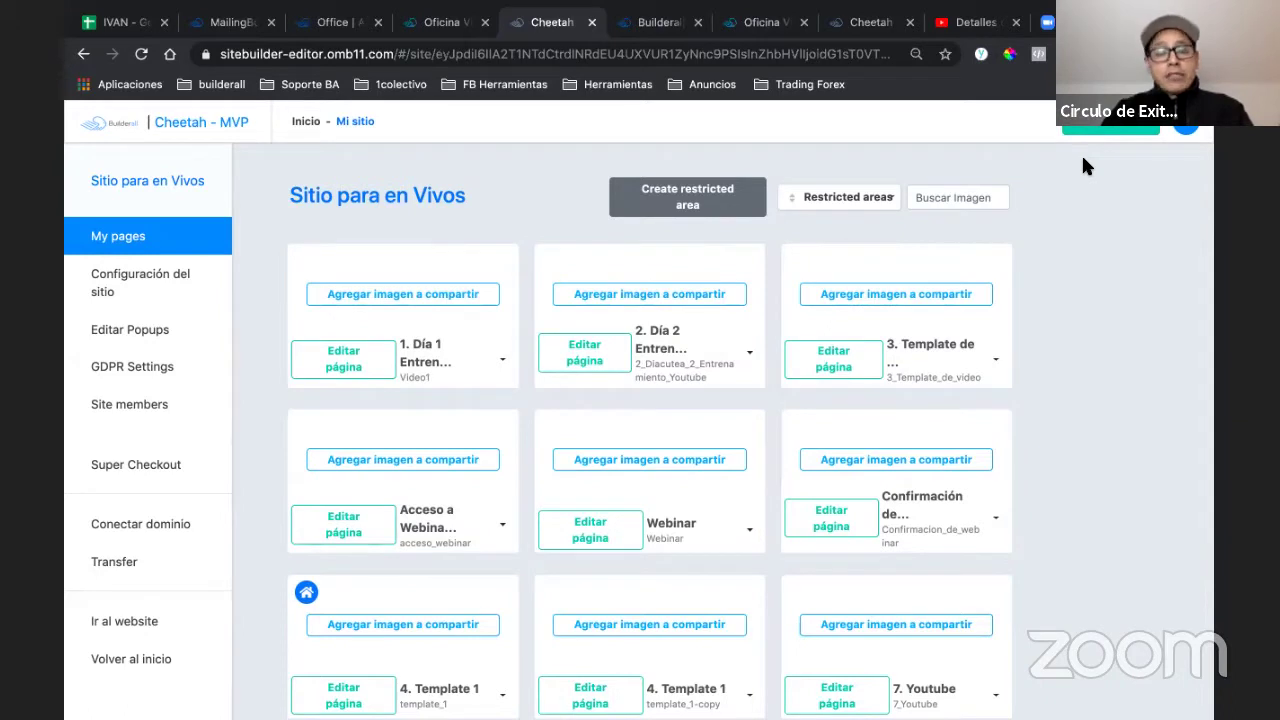
{"action": "left_click", "coordinate": [1097, 134]}
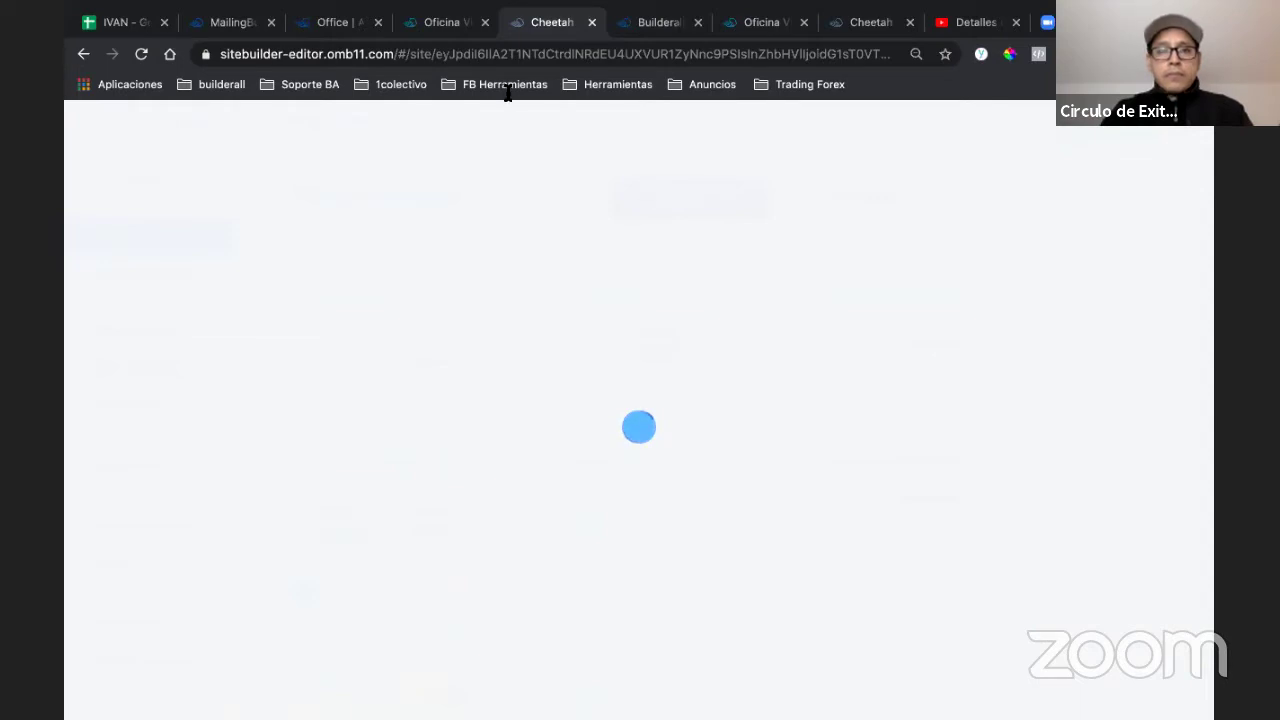
{"action": "left_click", "coordinate": [443, 24]}
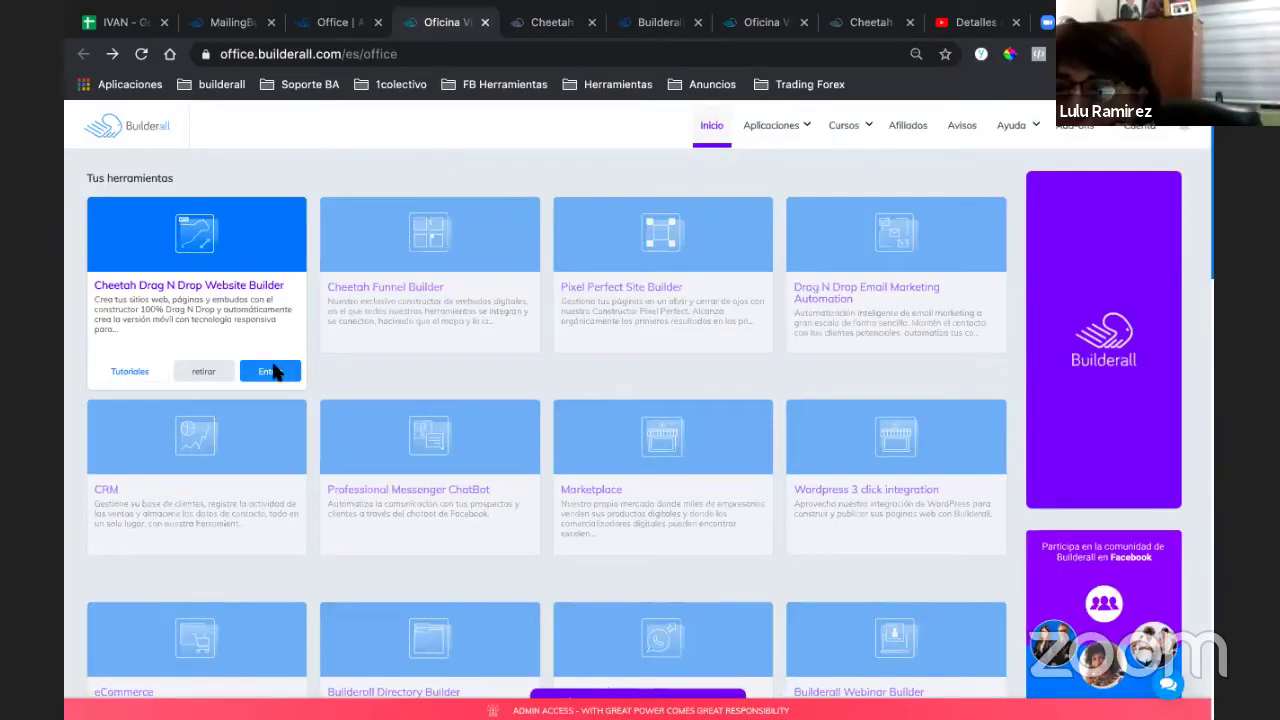
{"action": "left_click", "coordinate": [270, 371]}
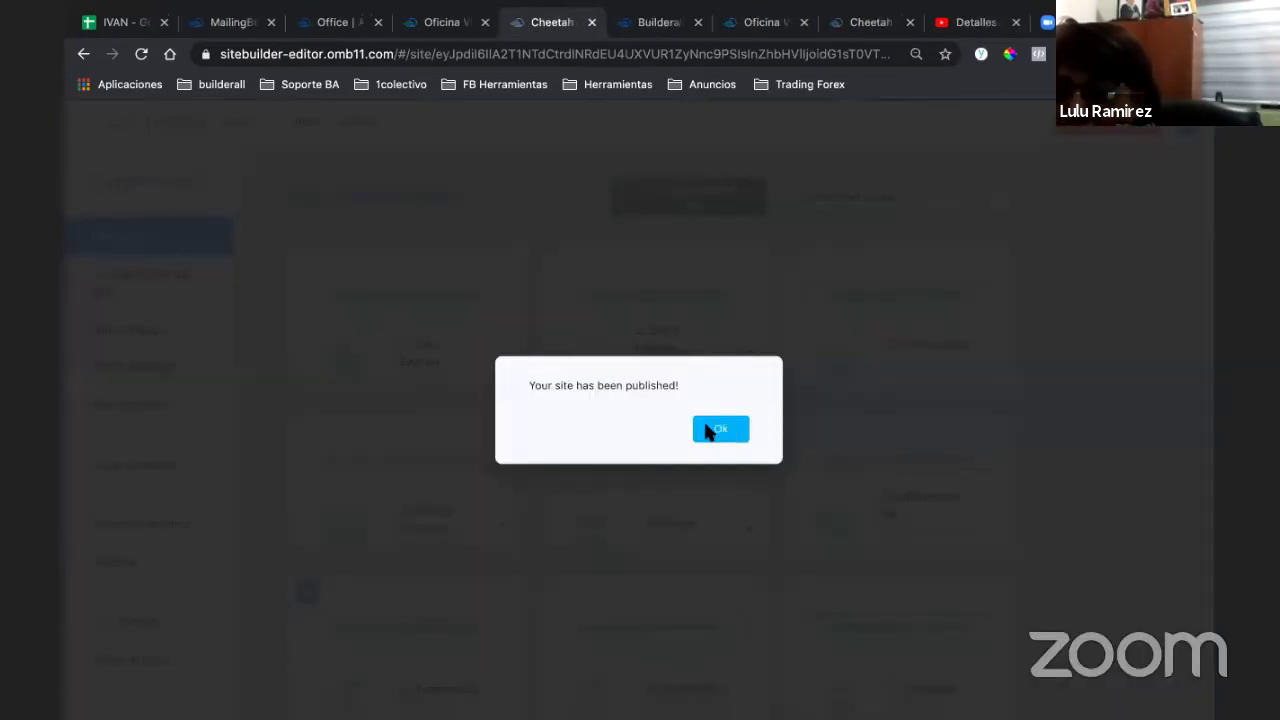
{"action": "left_click", "coordinate": [723, 430]}
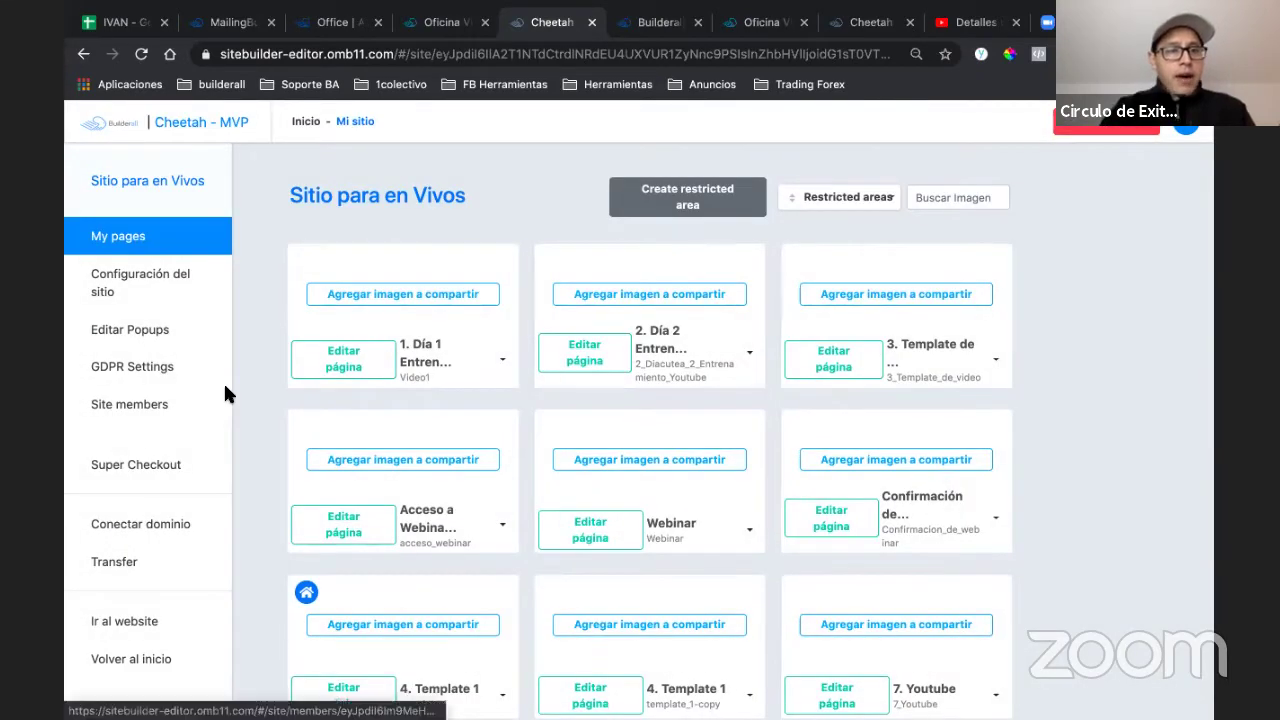
{"action": "scroll", "coordinate": [223, 381], "scroll_direction": "down", "scroll_amount": 1}
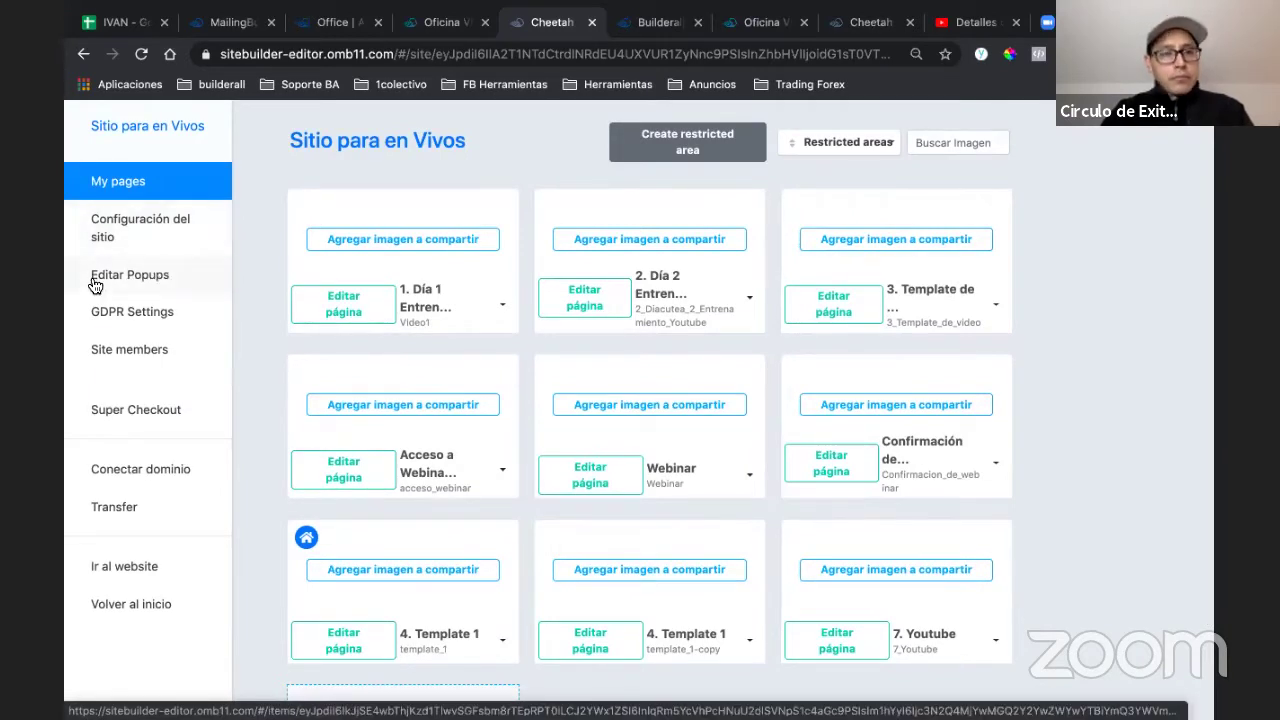
{"action": "left_click", "coordinate": [502, 304]}
{"action": "left_click", "coordinate": [526, 302]}
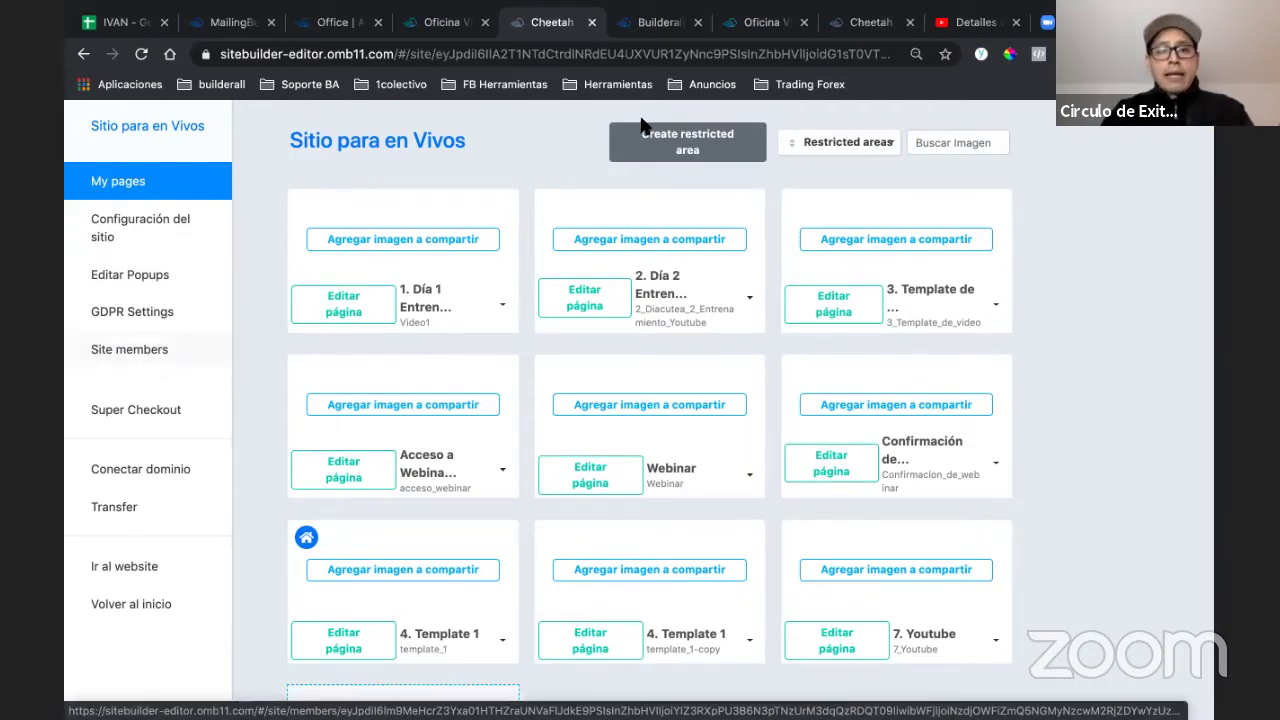
{"action": "scroll", "coordinate": [710, 147], "scroll_direction": "up", "scroll_amount": 1}
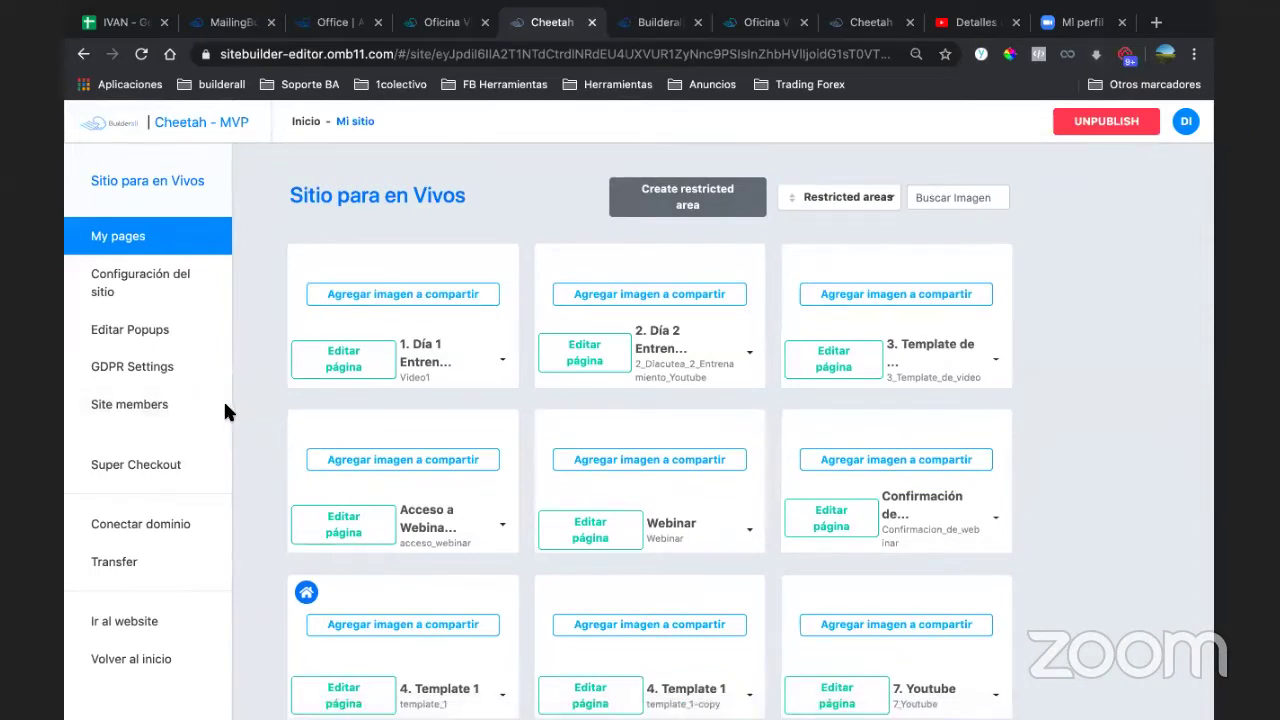
{"action": "scroll", "coordinate": [160, 400], "scroll_direction": "down", "scroll_amount": 1}
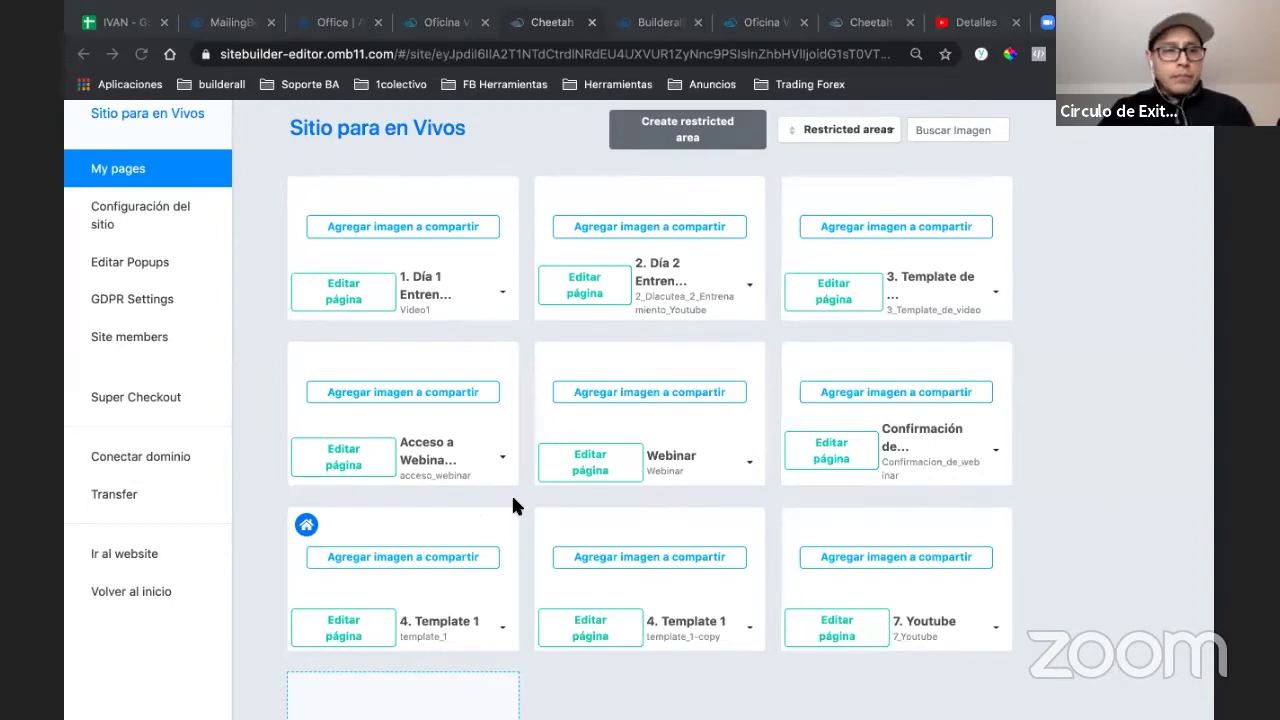
{"action": "left_click", "coordinate": [243, 379]}
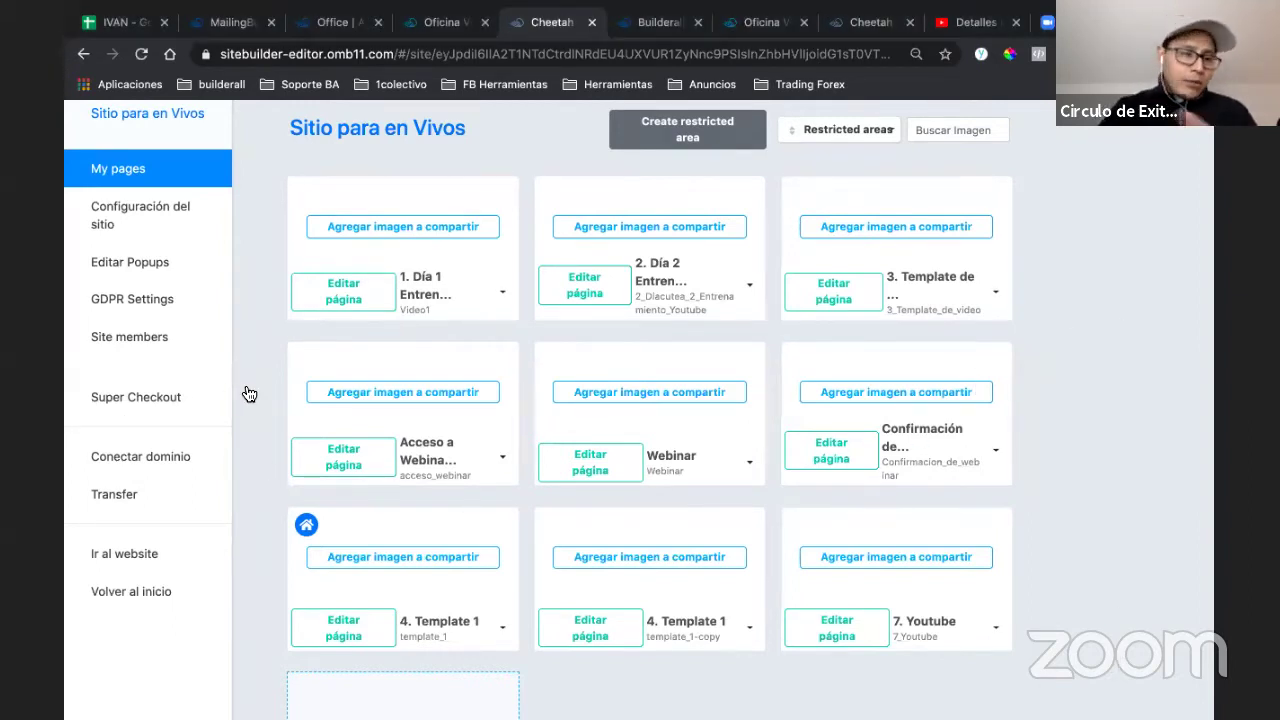
{"action": "left_click", "coordinate": [161, 452]}
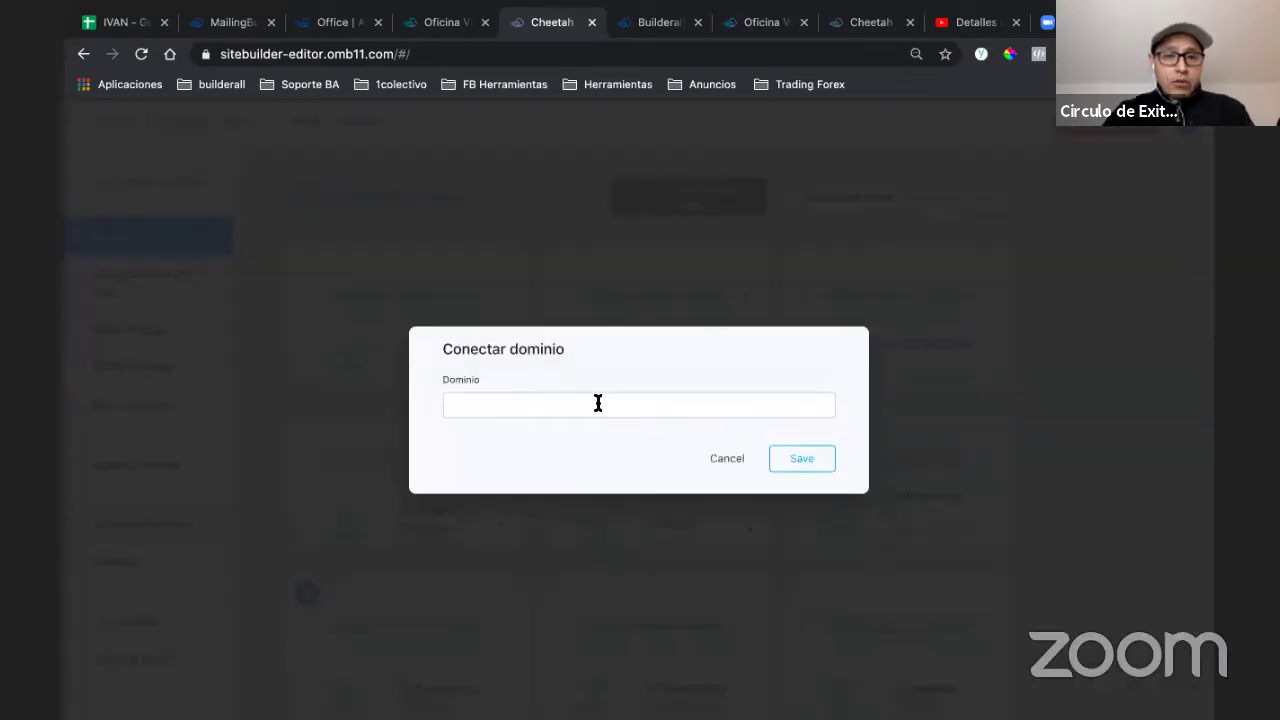
{"action": "left_click", "coordinate": [722, 456]}
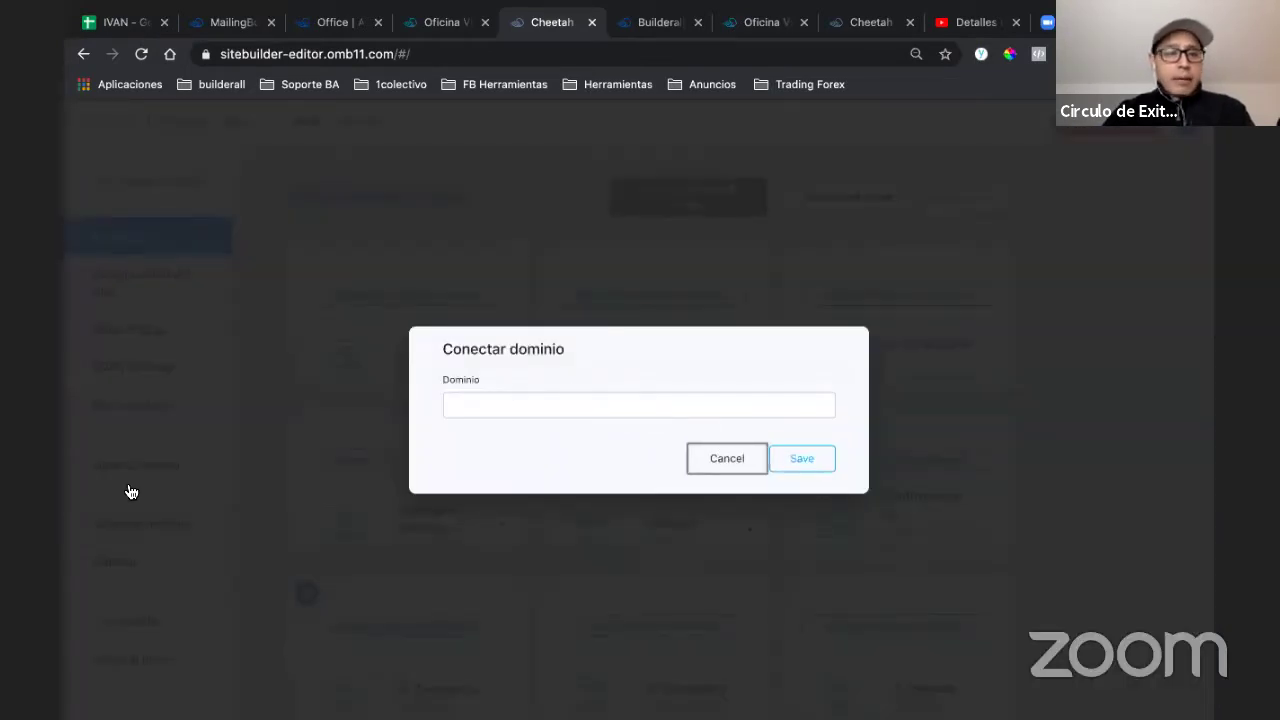
{"action": "scroll", "coordinate": [100, 520], "scroll_direction": "down", "scroll_amount": 1}
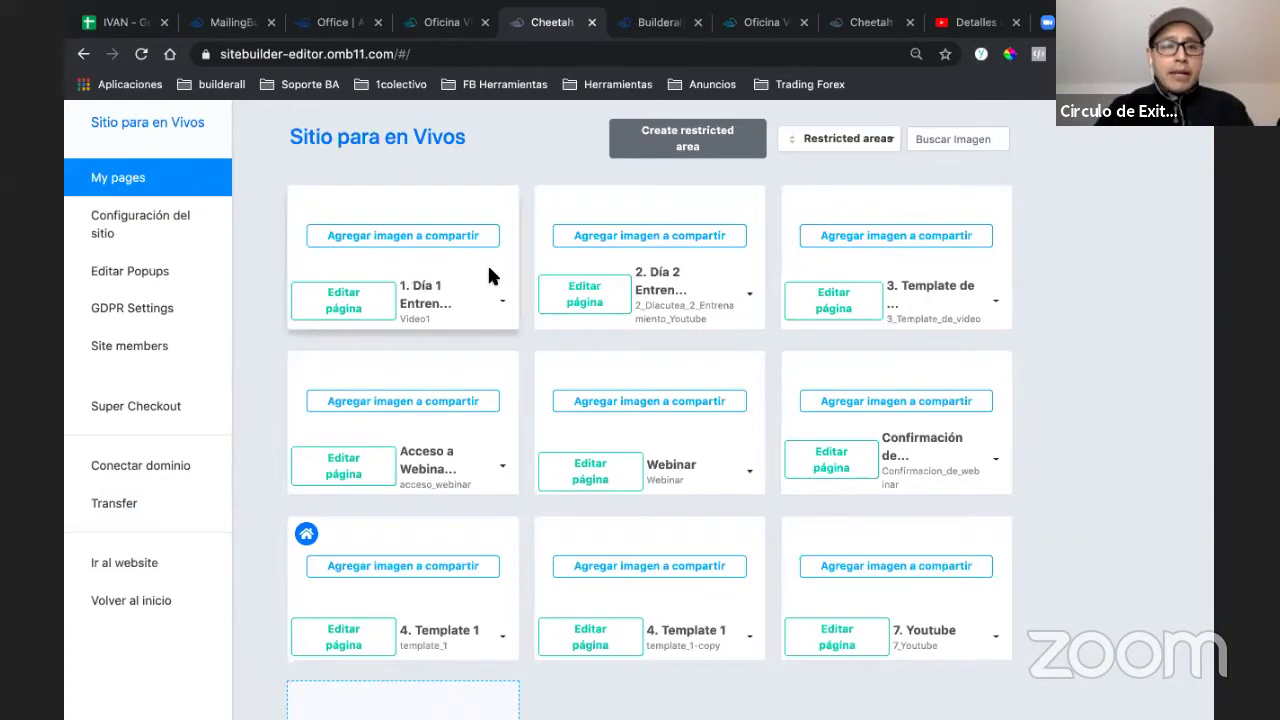
{"action": "scroll", "coordinate": [489, 275], "scroll_direction": "up", "scroll_amount": 1}
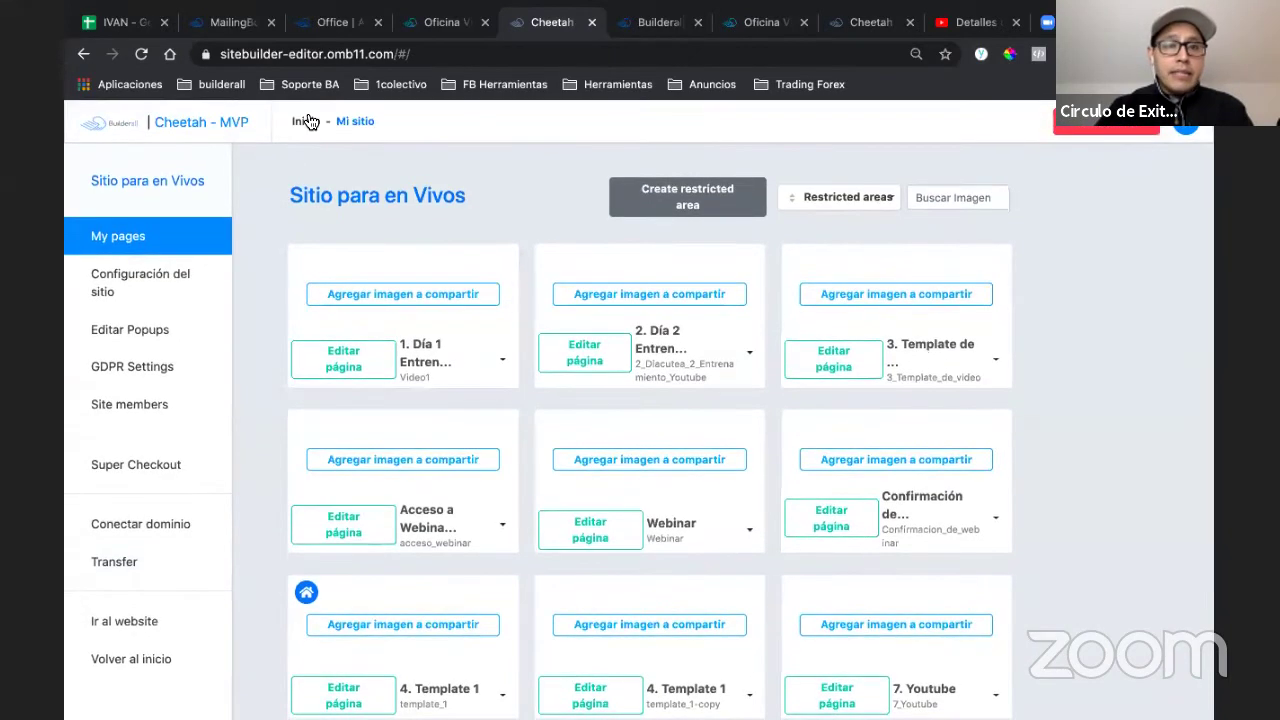
- Return to the Inicio dashboard and open Sitio para en Vivos for editing
{"action": "left_click", "coordinate": [307, 118]}
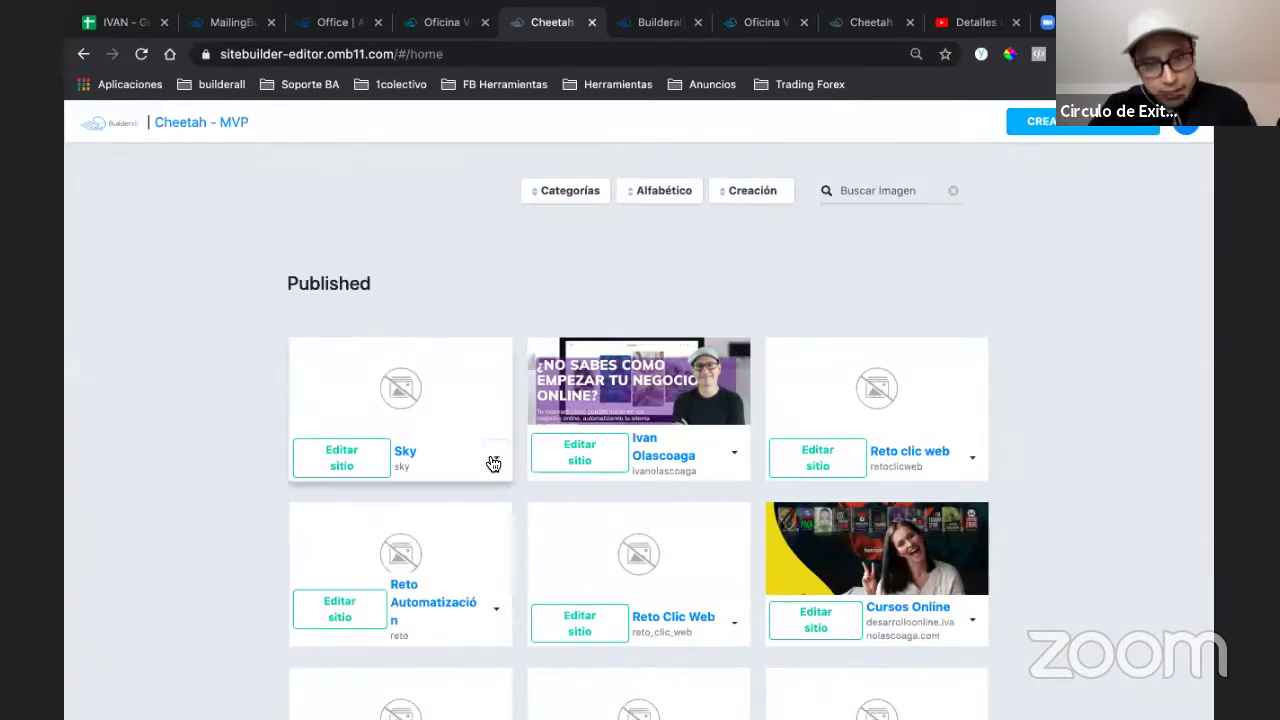
{"action": "left_click", "coordinate": [494, 460]}
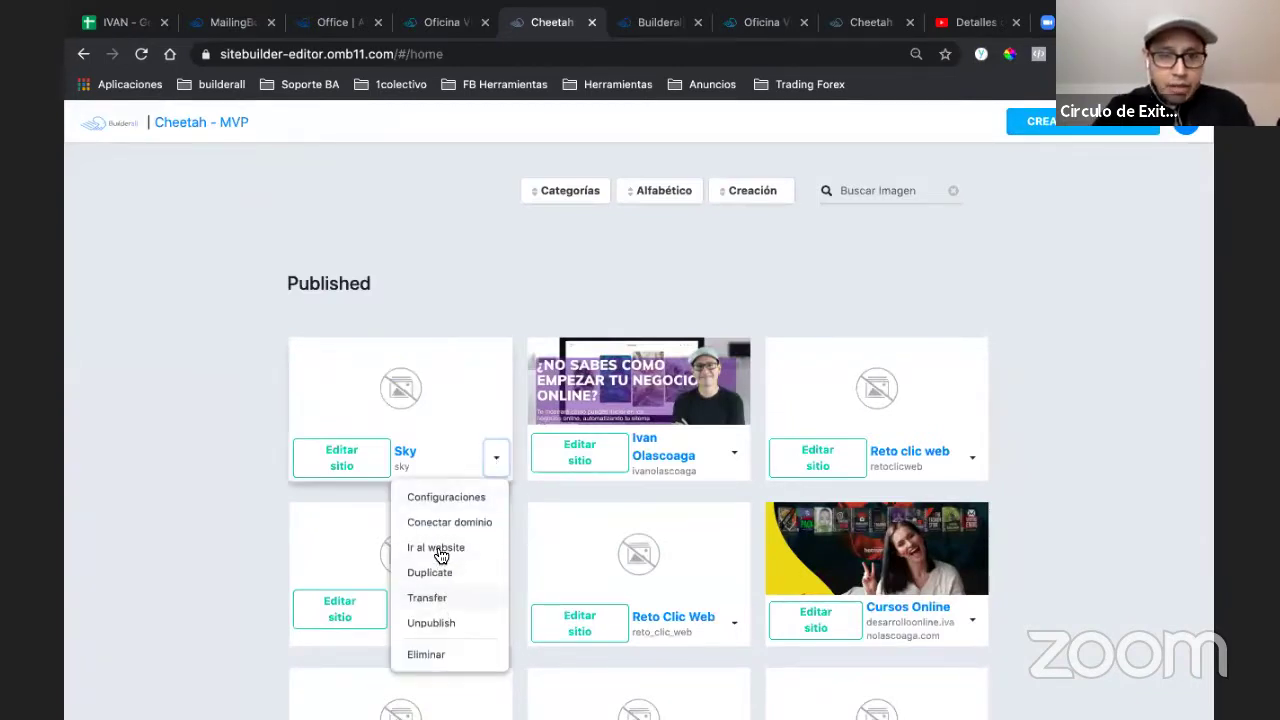
{"action": "left_click", "coordinate": [493, 462]}
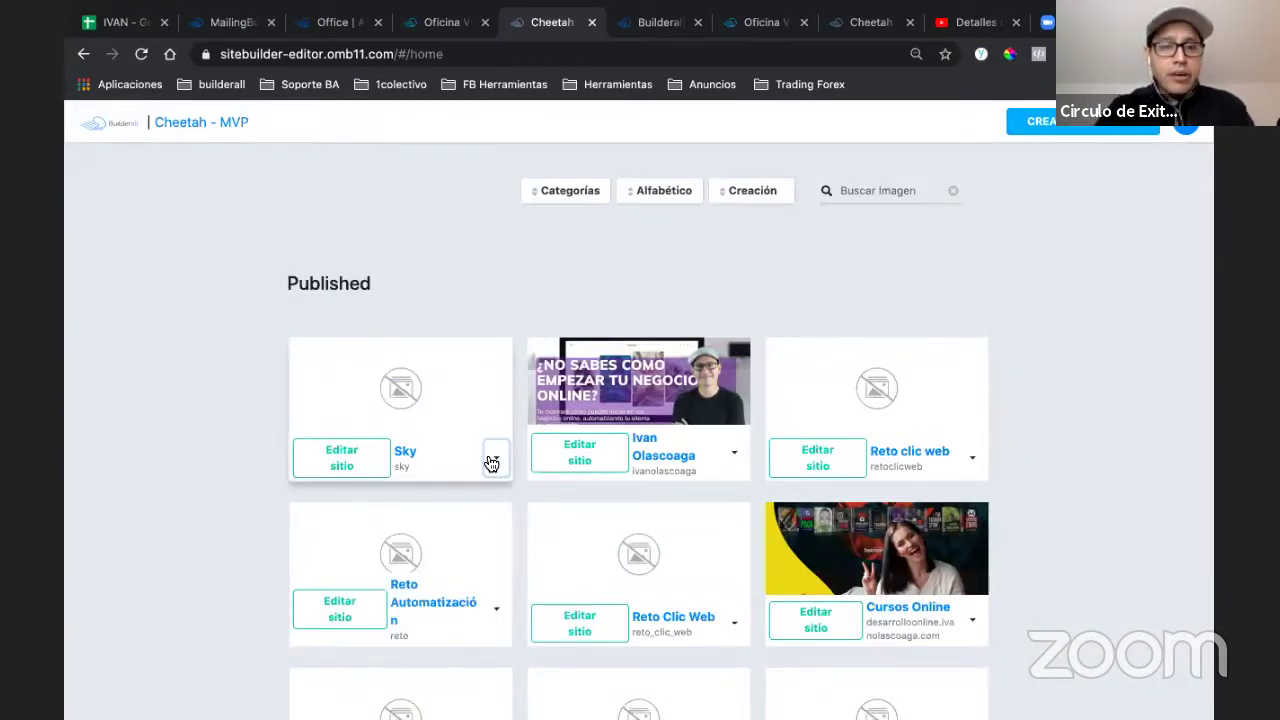
{"action": "scroll", "coordinate": [487, 477], "scroll_direction": "down", "scroll_amount": 5}
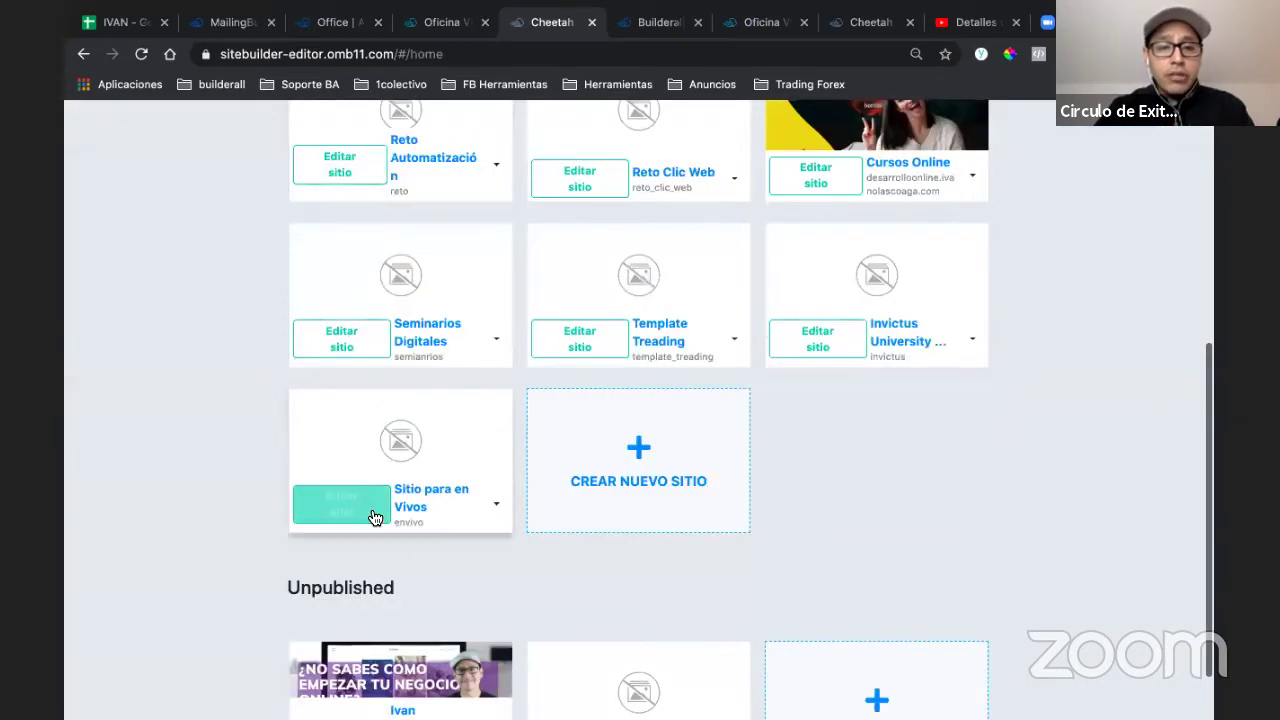
{"action": "left_click", "coordinate": [373, 513]}
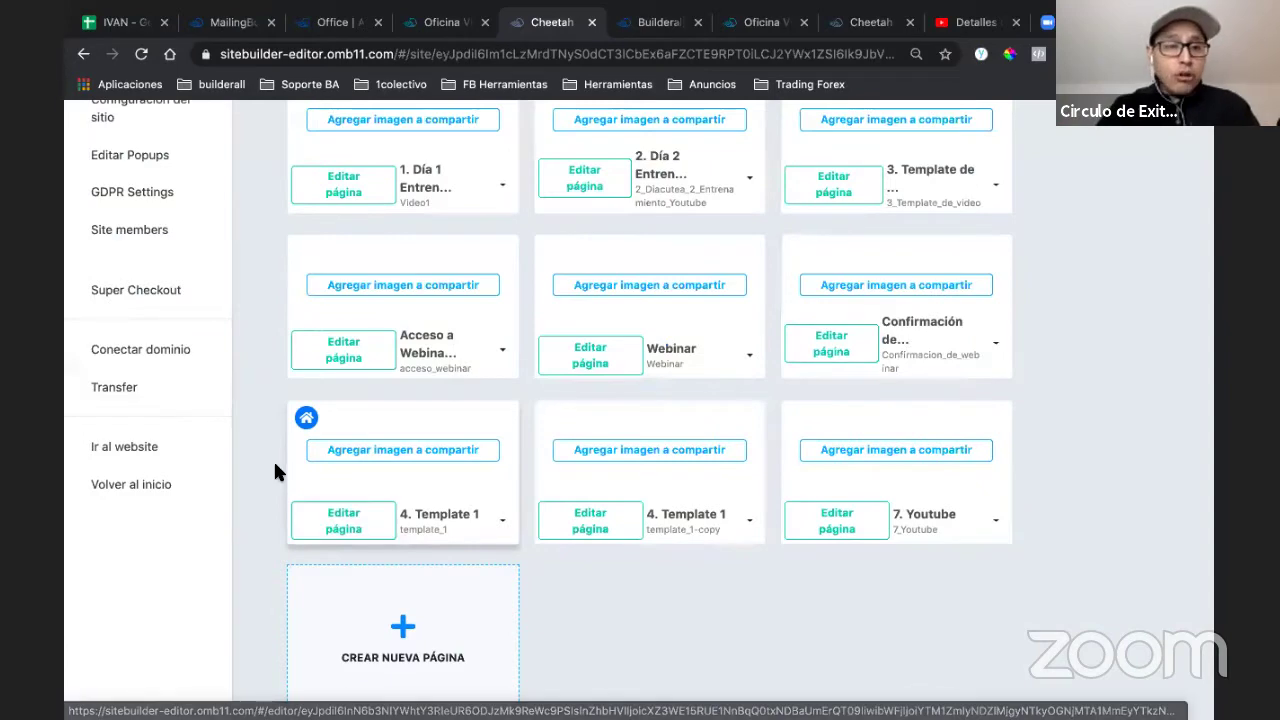
- Open the site's Configuración del sitio general settings
{"action": "scroll", "coordinate": [279, 474], "scroll_direction": "up", "scroll_amount": 2}
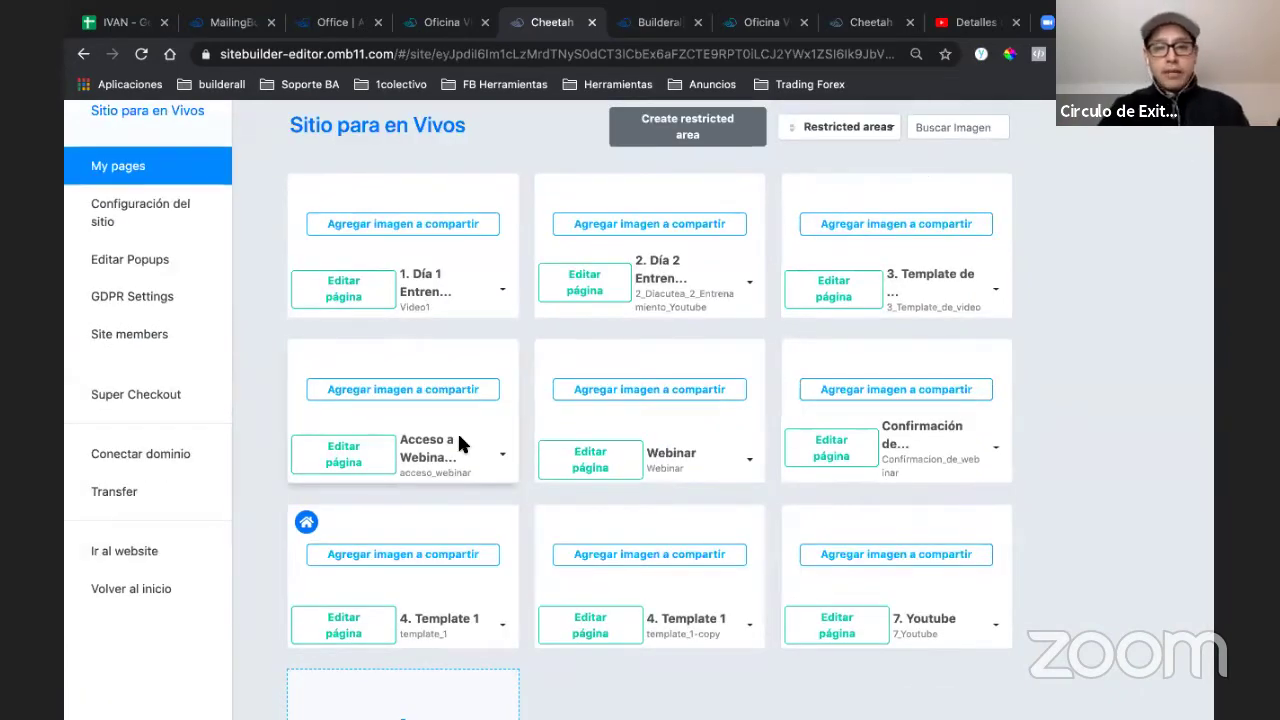
{"action": "scroll", "coordinate": [525, 569], "scroll_direction": "down", "scroll_amount": 1}
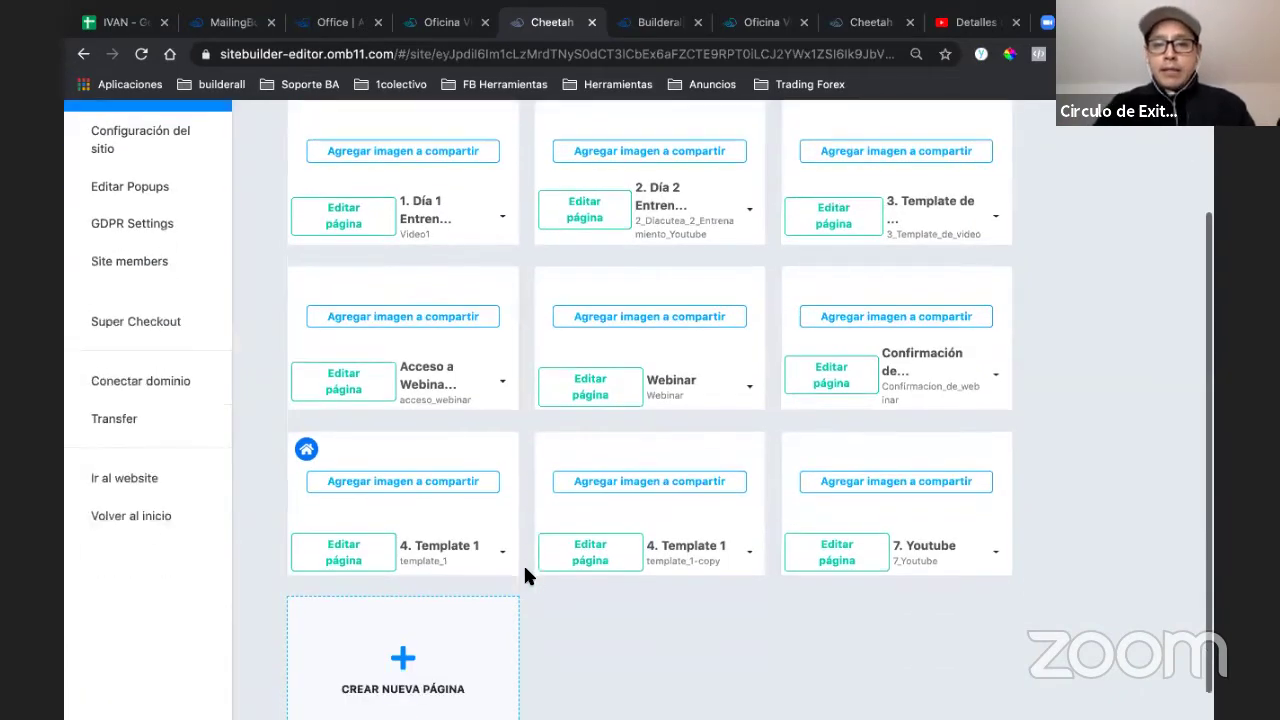
{"action": "scroll", "coordinate": [525, 568], "scroll_direction": "up", "scroll_amount": 3}
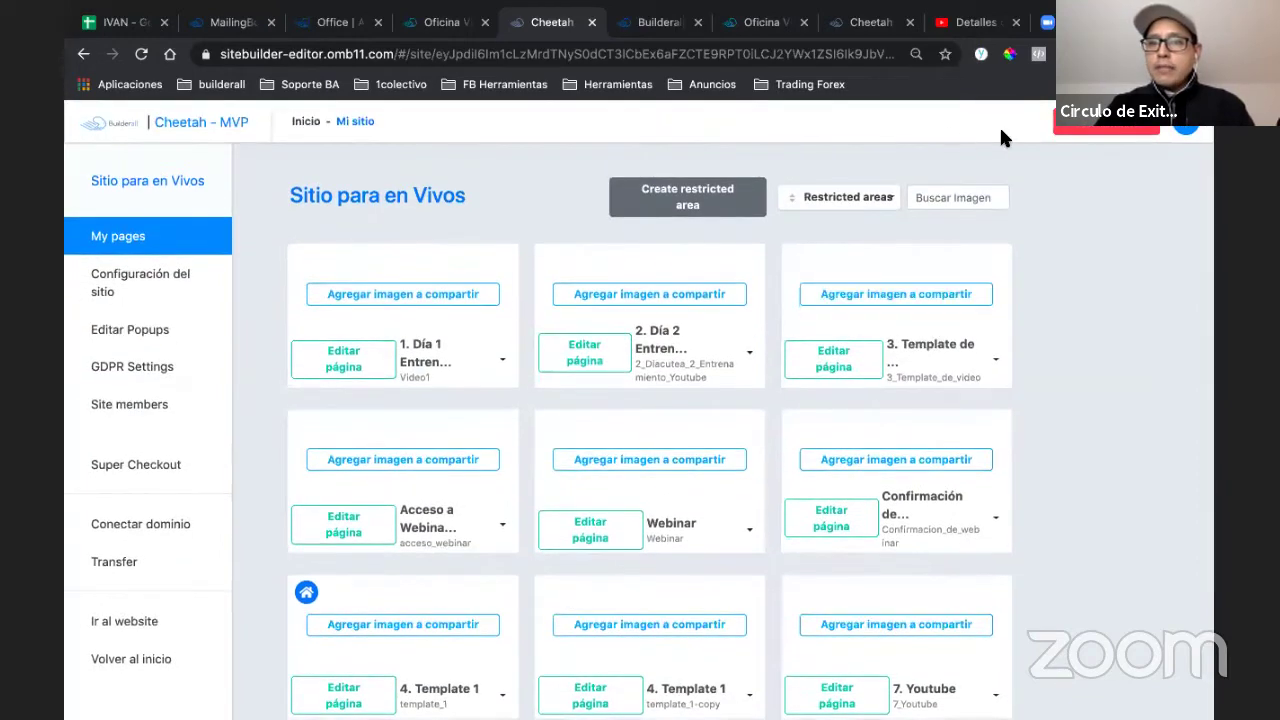
{"action": "scroll", "coordinate": [245, 430], "scroll_direction": "down", "scroll_amount": 2}
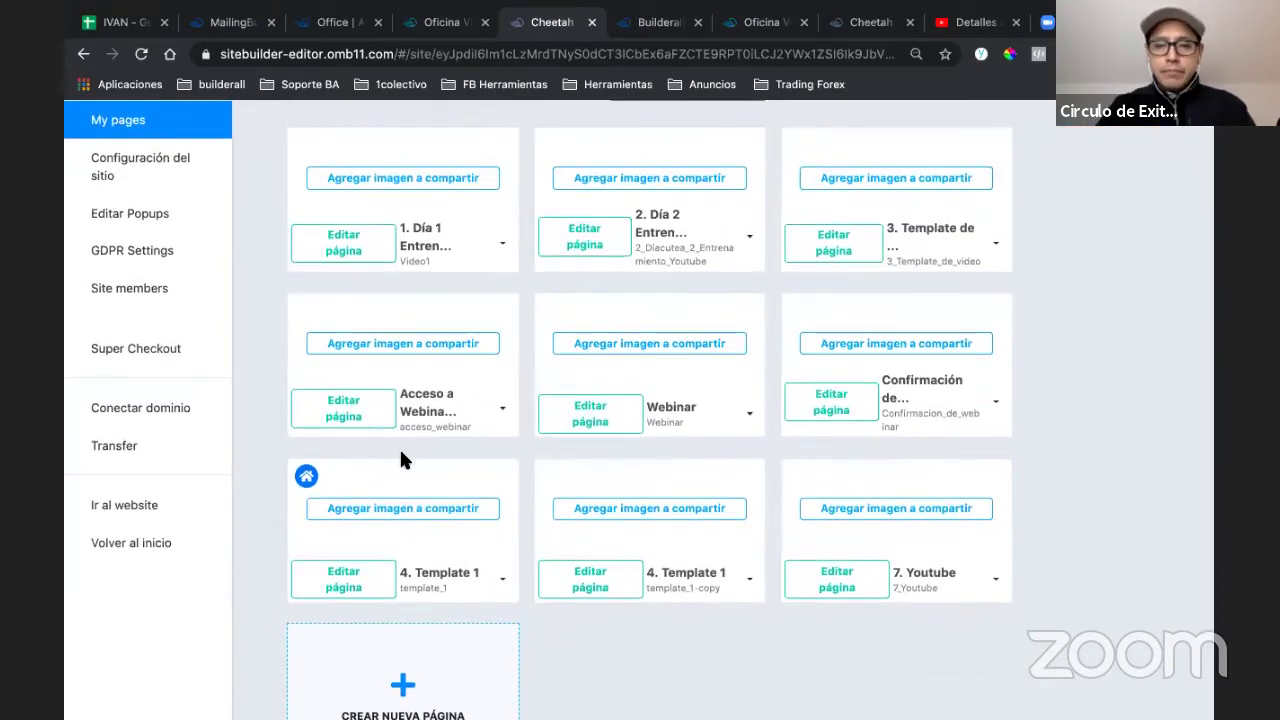
{"action": "left_click", "coordinate": [175, 181]}
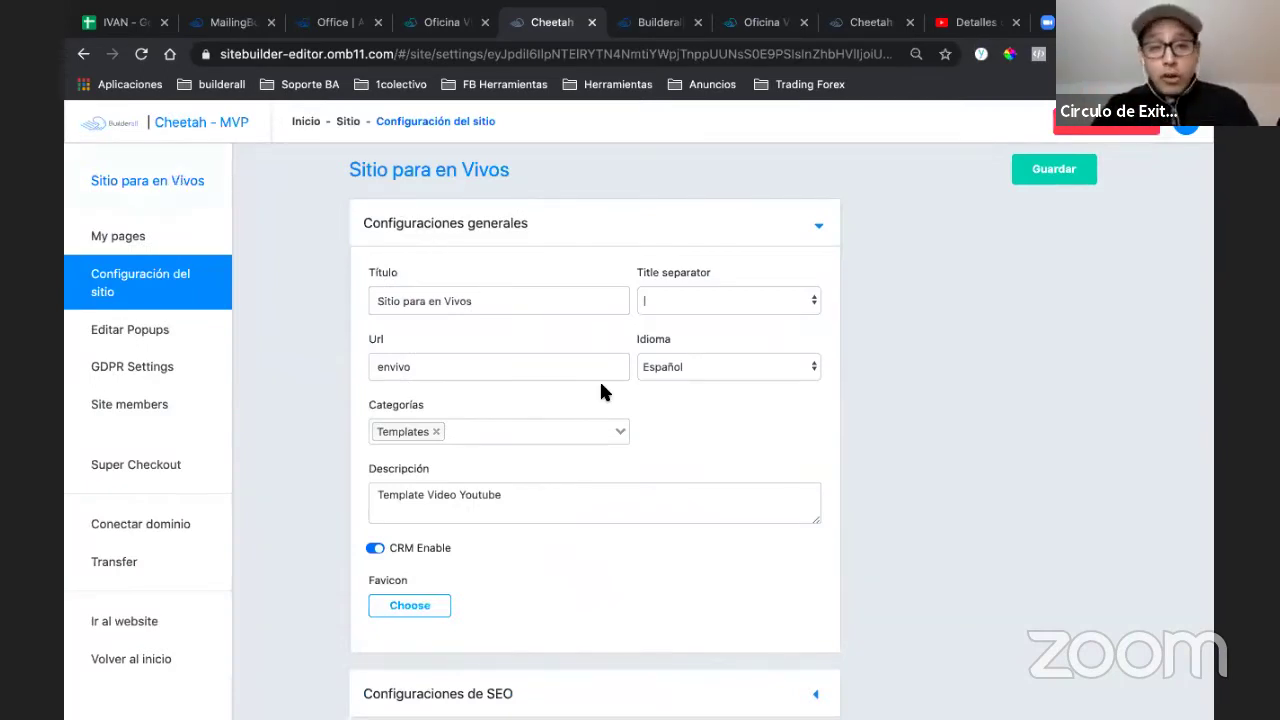
- Review the Configuraciones de SEO meta tags, Robots.txt and Ads.txt, then return to My pages
{"action": "scroll", "coordinate": [720, 470], "scroll_direction": "down", "scroll_amount": 2}
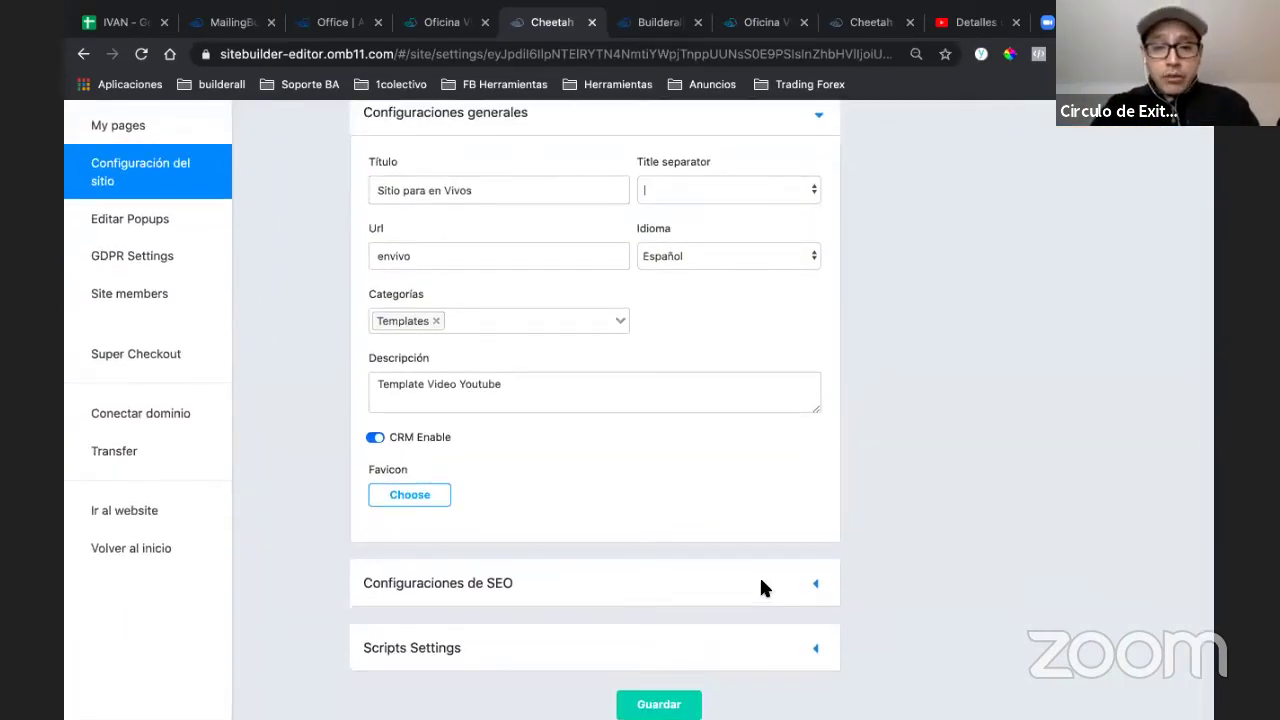
{"action": "left_click", "coordinate": [760, 580]}
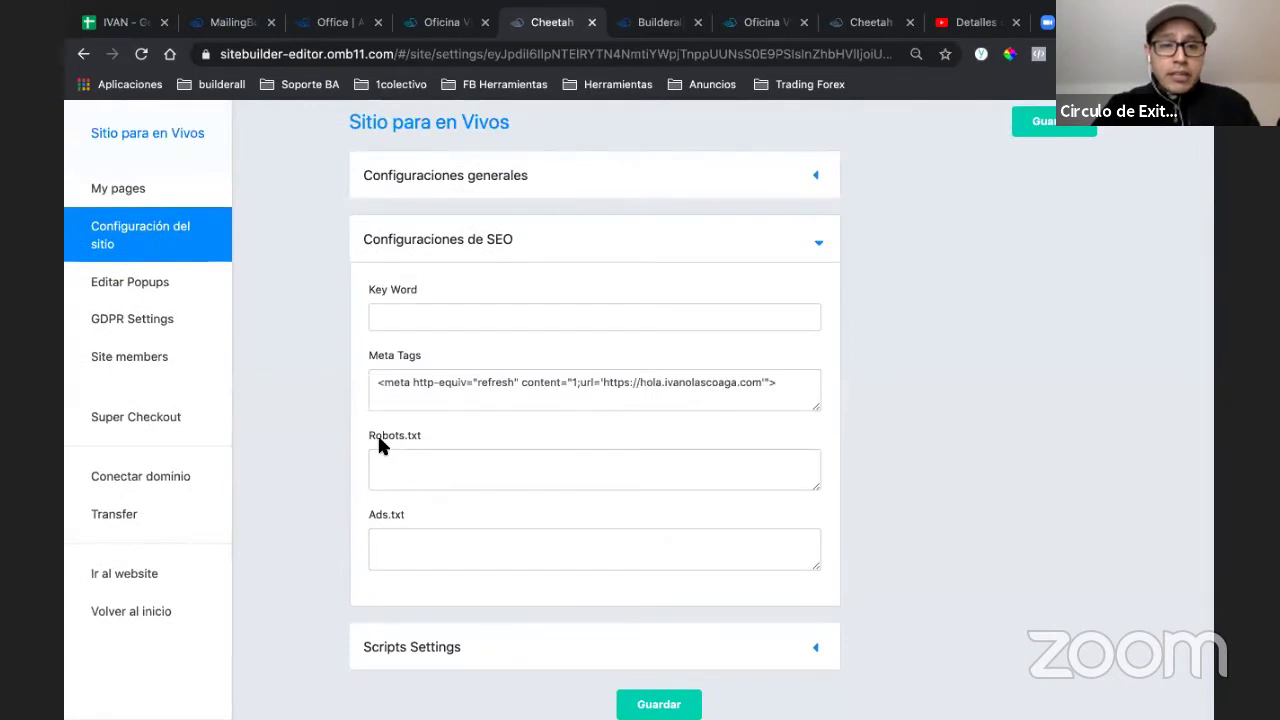
{"action": "double_click", "coordinate": [370, 435]}
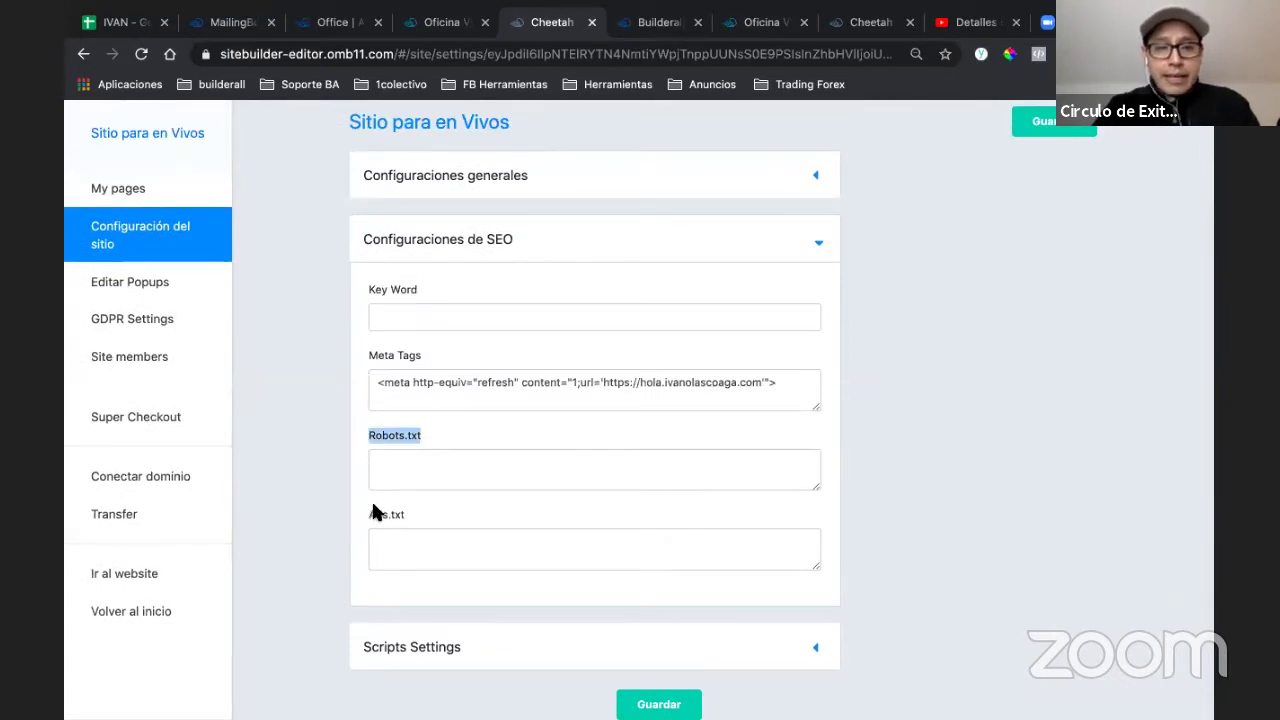
{"action": "left_click_drag", "start_coordinate": [371, 512], "coordinate": [415, 512]}
{"action": "left_click_drag", "start_coordinate": [432, 437], "coordinate": [331, 437]}
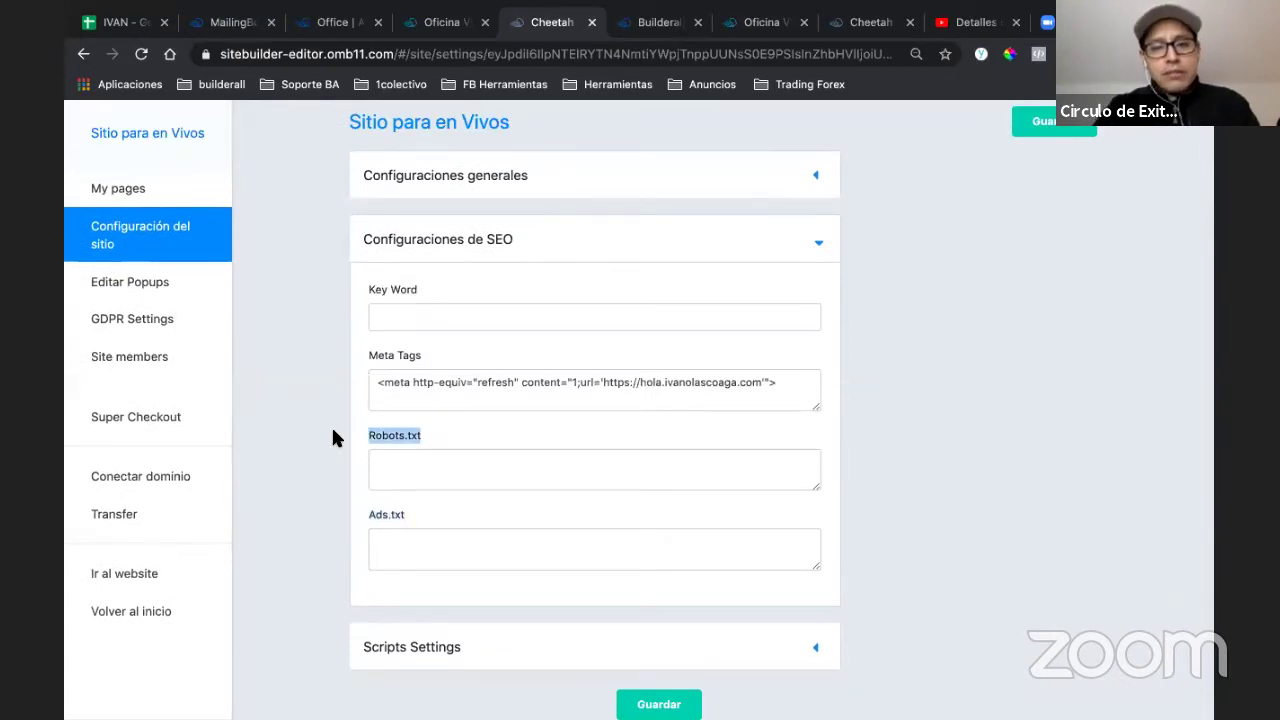
{"action": "left_click_drag", "start_coordinate": [488, 240], "coordinate": [550, 250]}
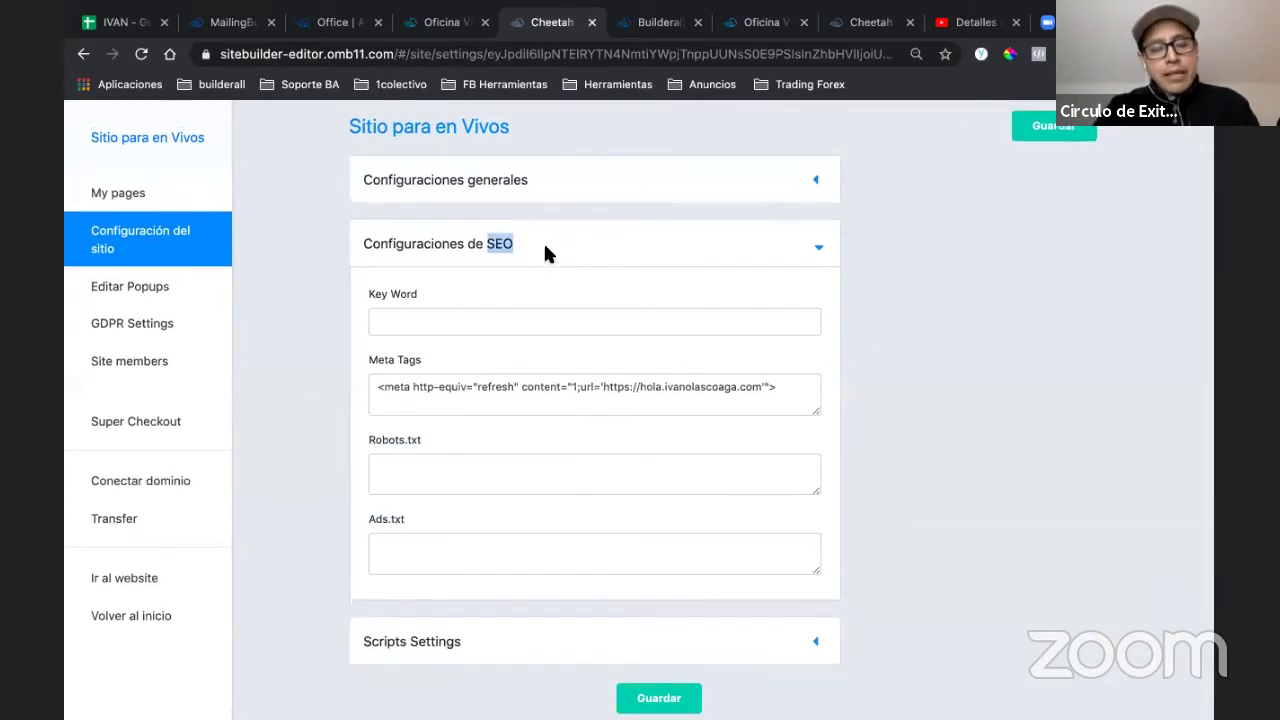
{"action": "left_click", "coordinate": [545, 254]}
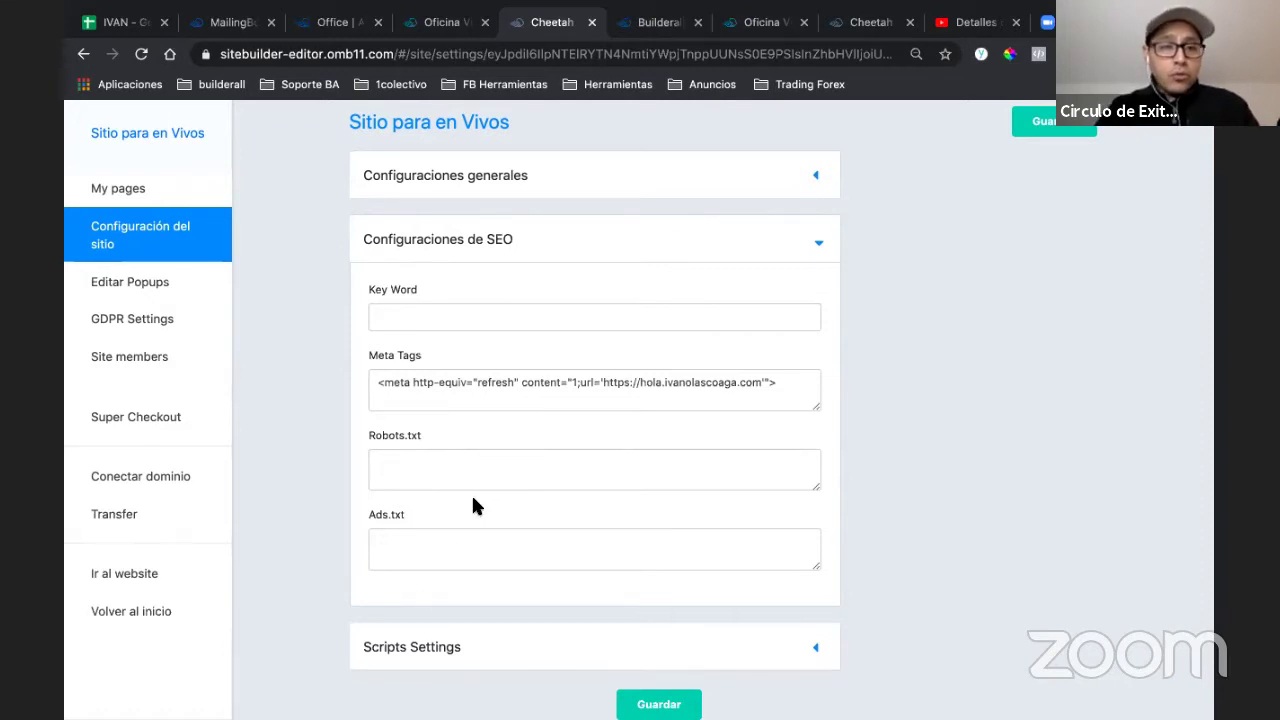
{"action": "scroll", "coordinate": [471, 500], "scroll_direction": "up", "scroll_amount": 1}
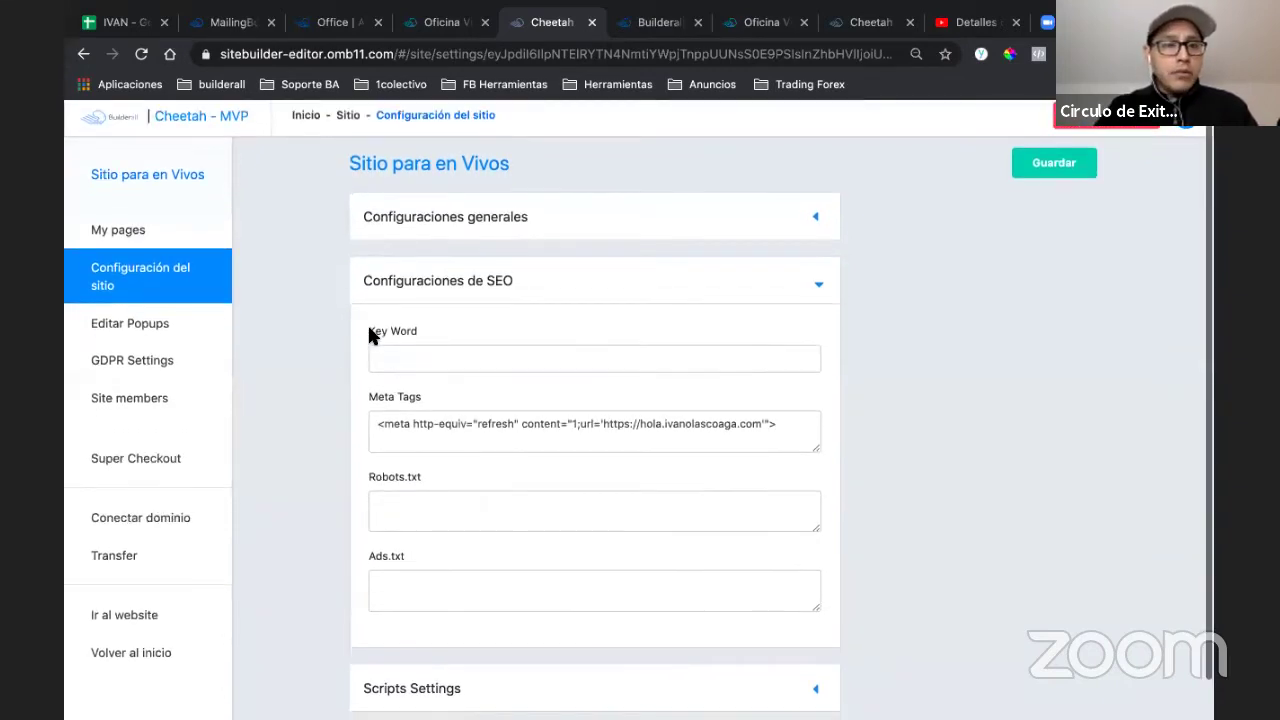
{"action": "left_click", "coordinate": [150, 230]}
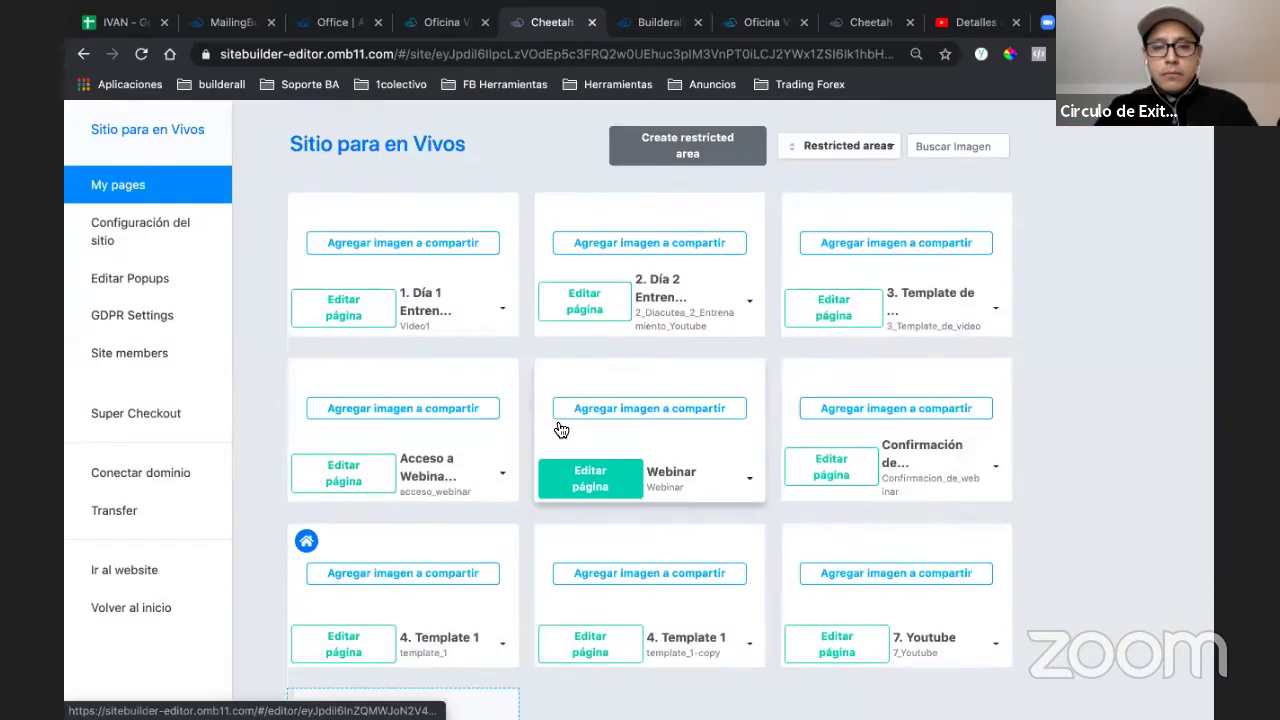
- Open the 7. Youtube page in the editor via its Editar página button
{"action": "scroll", "coordinate": [561, 430], "scroll_direction": "down", "scroll_amount": 2}
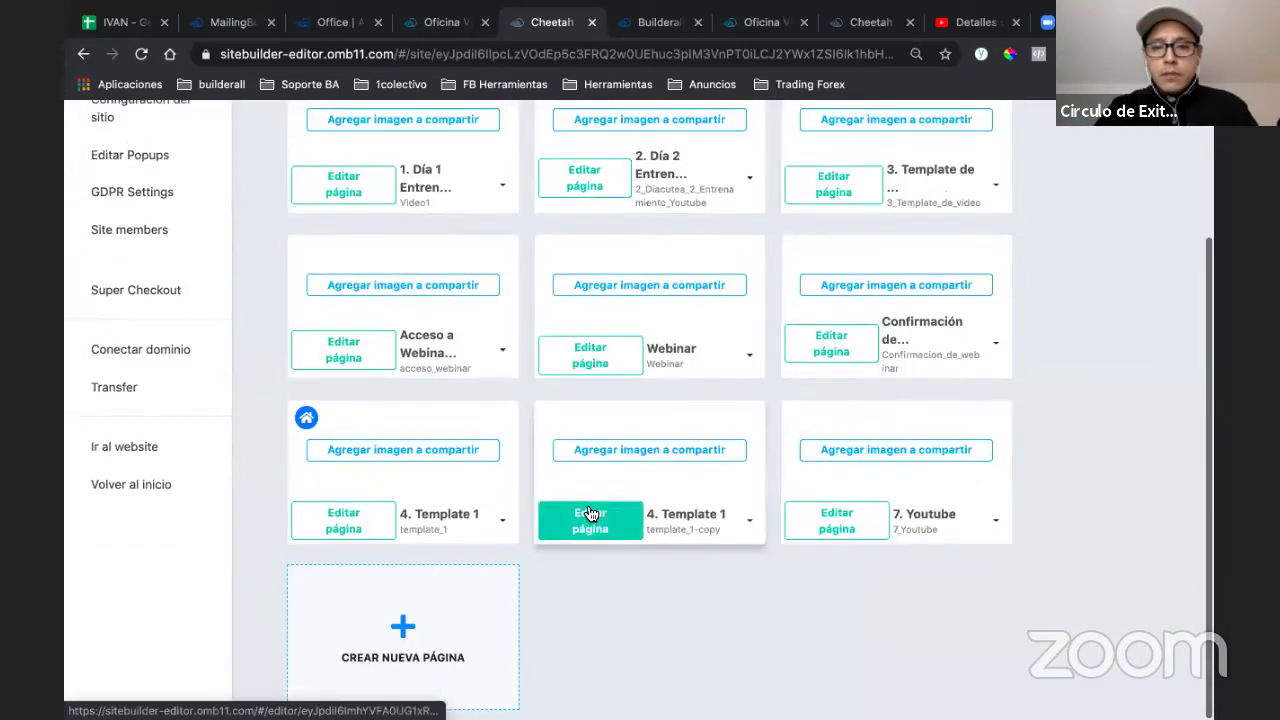
{"action": "left_click", "coordinate": [837, 530]}
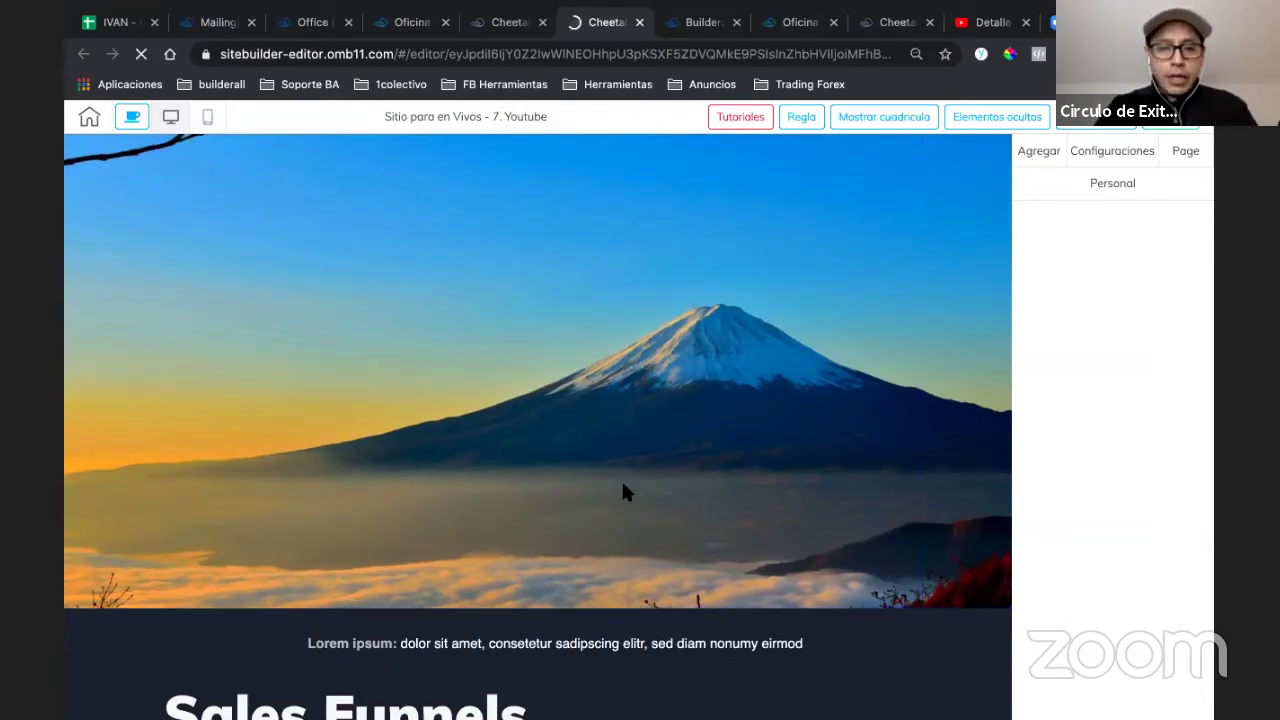
{"action": "scroll", "coordinate": [622, 490], "scroll_direction": "down", "scroll_amount": 1}
{"action": "scroll", "coordinate": [622, 490], "scroll_direction": "down", "scroll_amount": 2}
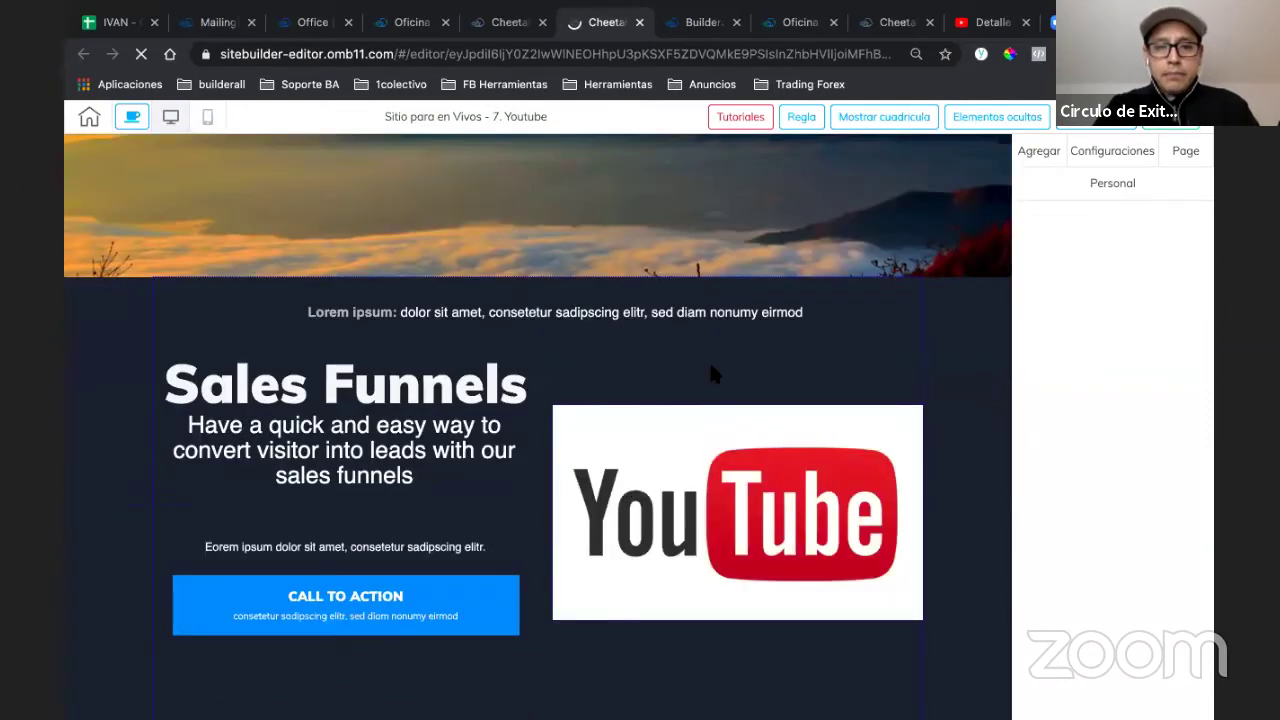
{"action": "scroll", "coordinate": [709, 360], "scroll_direction": "up", "scroll_amount": 3}
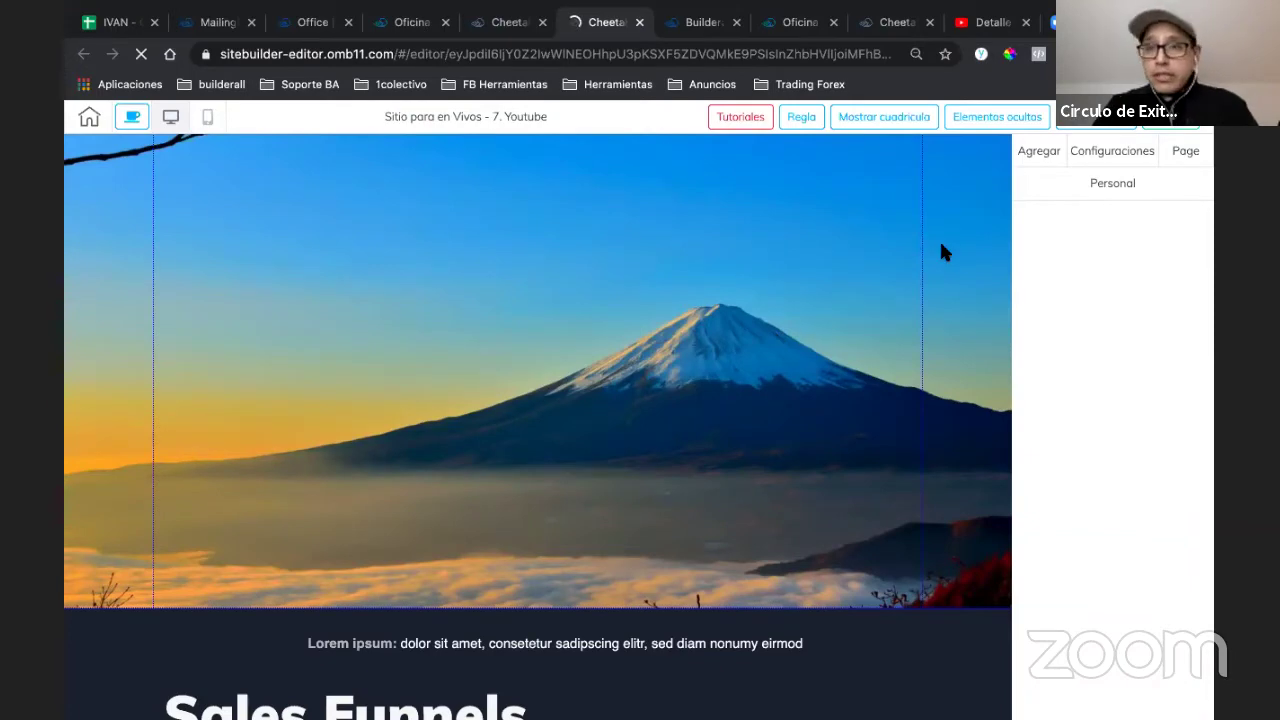
{"action": "left_click", "coordinate": [1039, 151]}
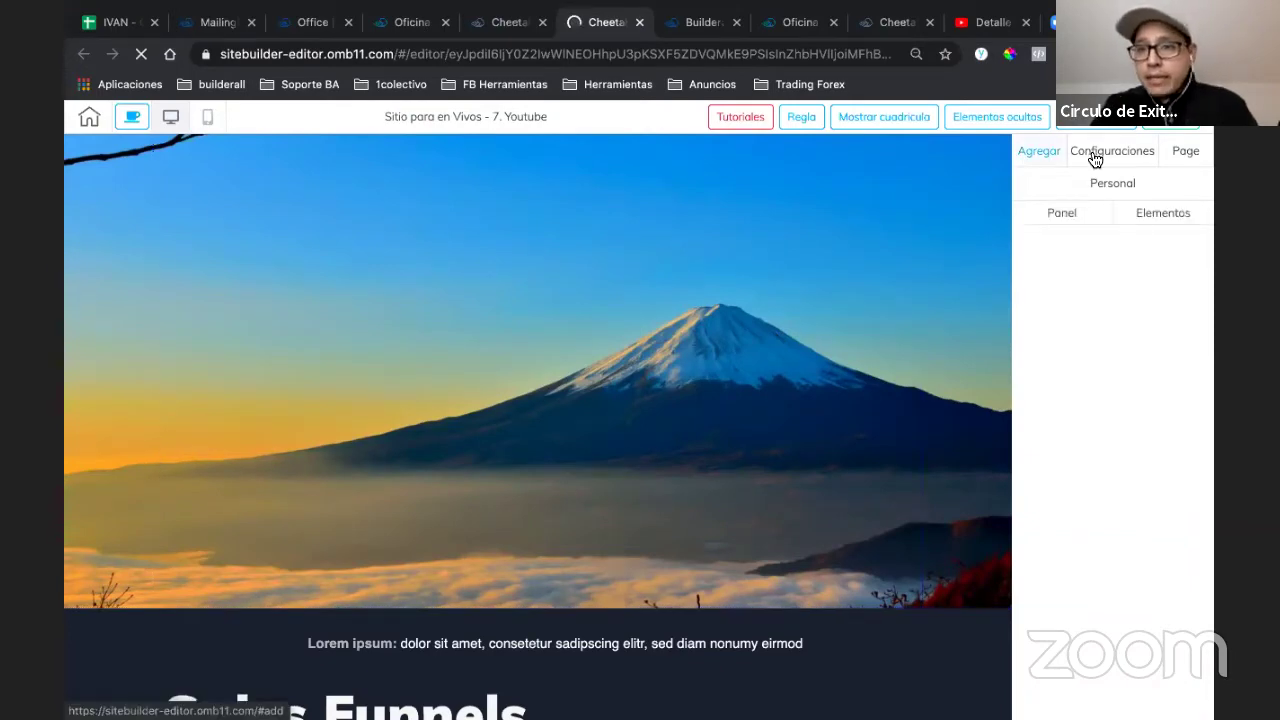
{"action": "left_click", "coordinate": [1112, 160]}
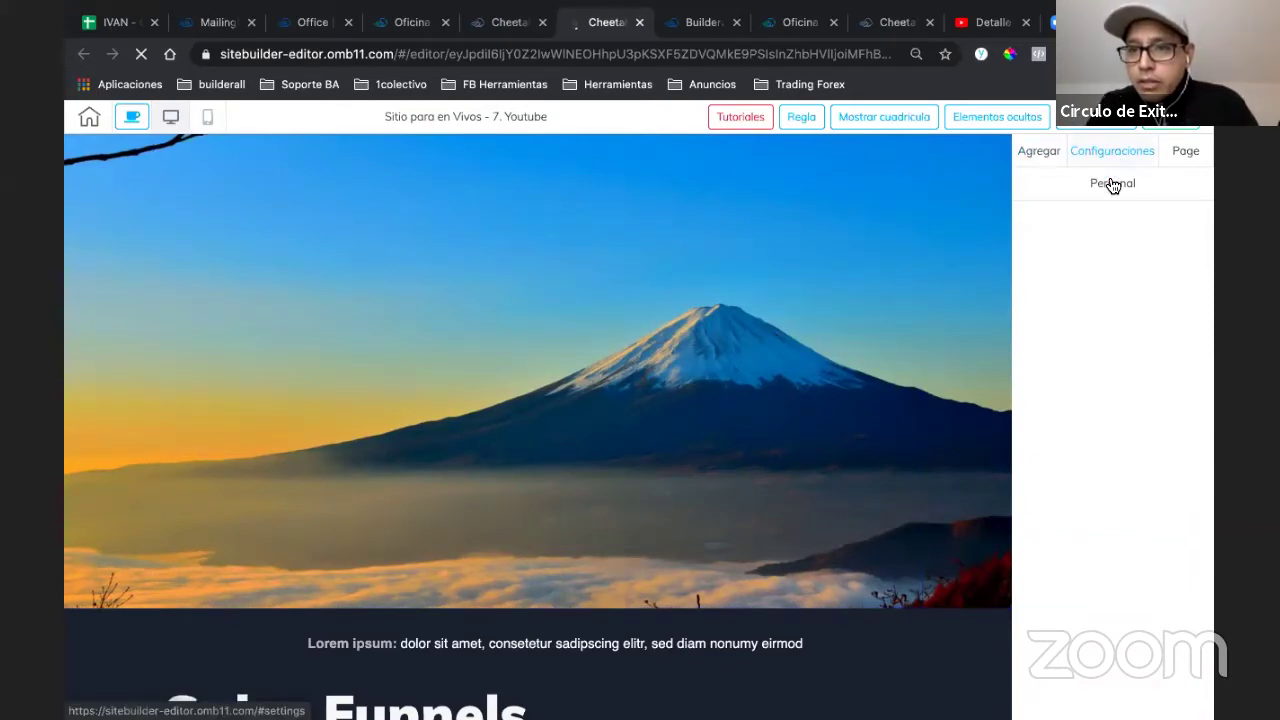
- Check the Personal and Page sidebar tabs, ending on Agregar with panels and elements
{"action": "left_click", "coordinate": [1111, 183]}
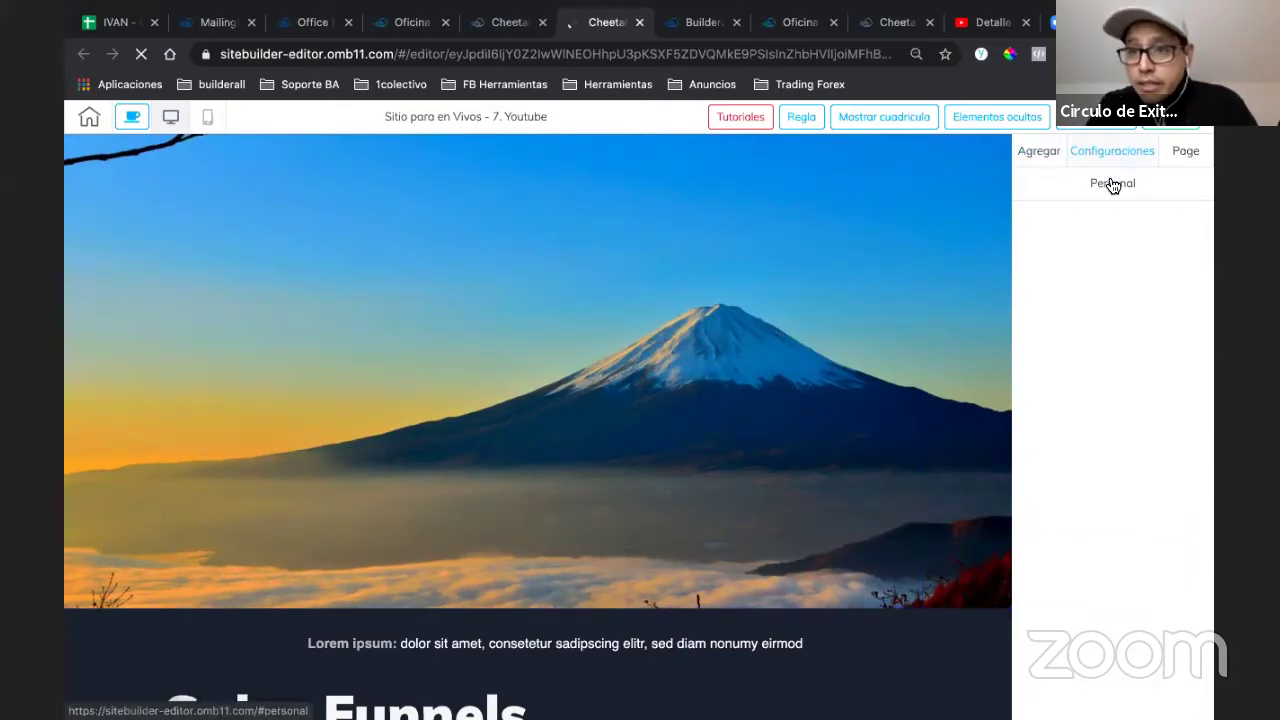
{"action": "left_click", "coordinate": [1182, 160]}
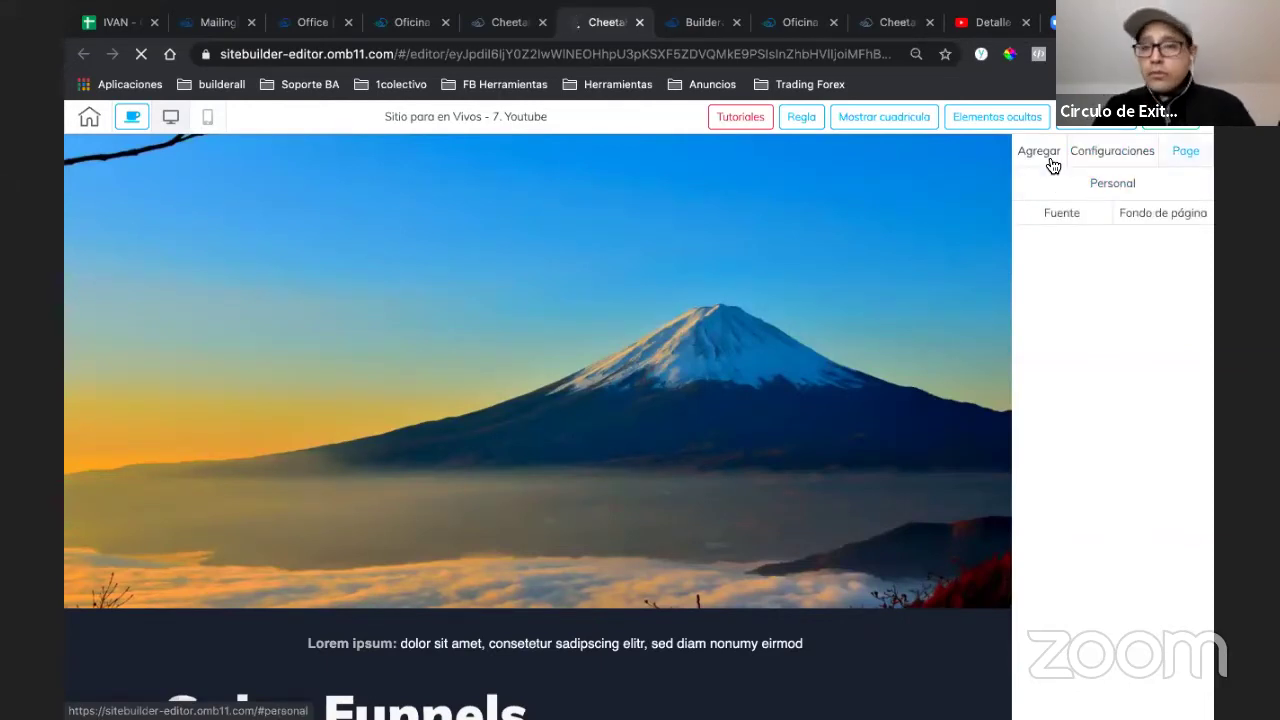
{"action": "left_click", "coordinate": [1051, 160]}
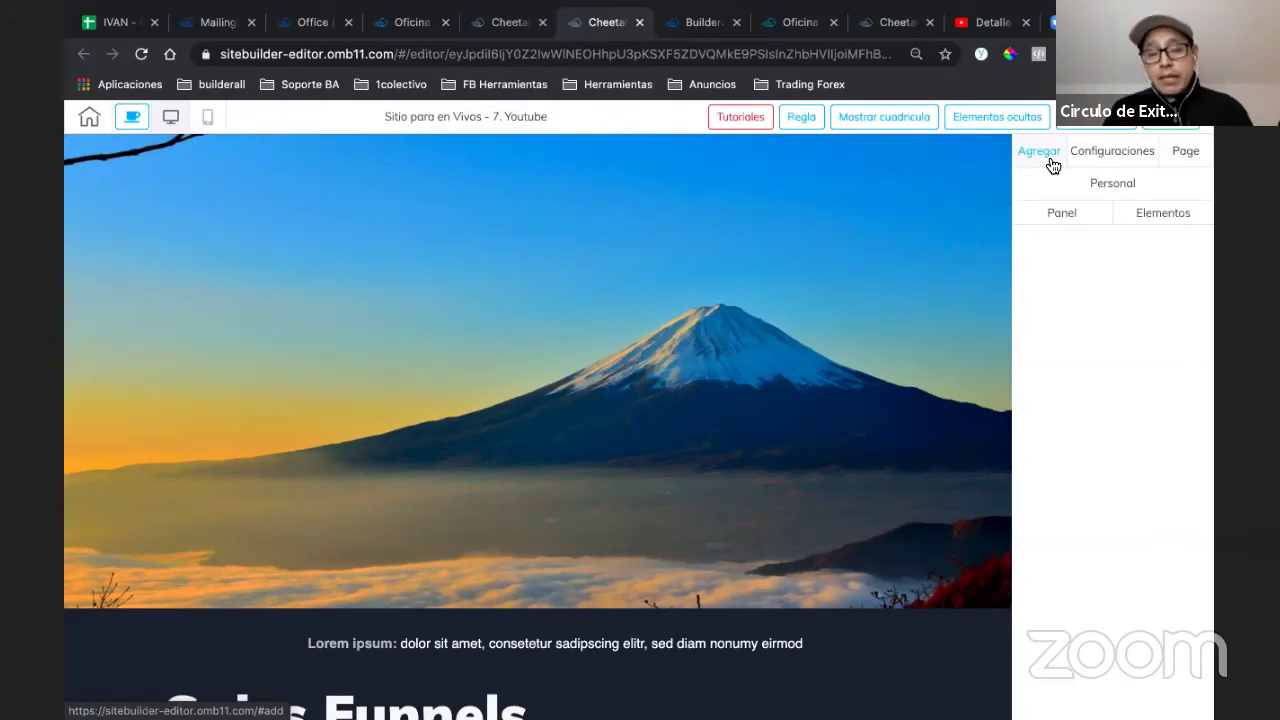
{"action": "left_click", "coordinate": [1050, 160]}
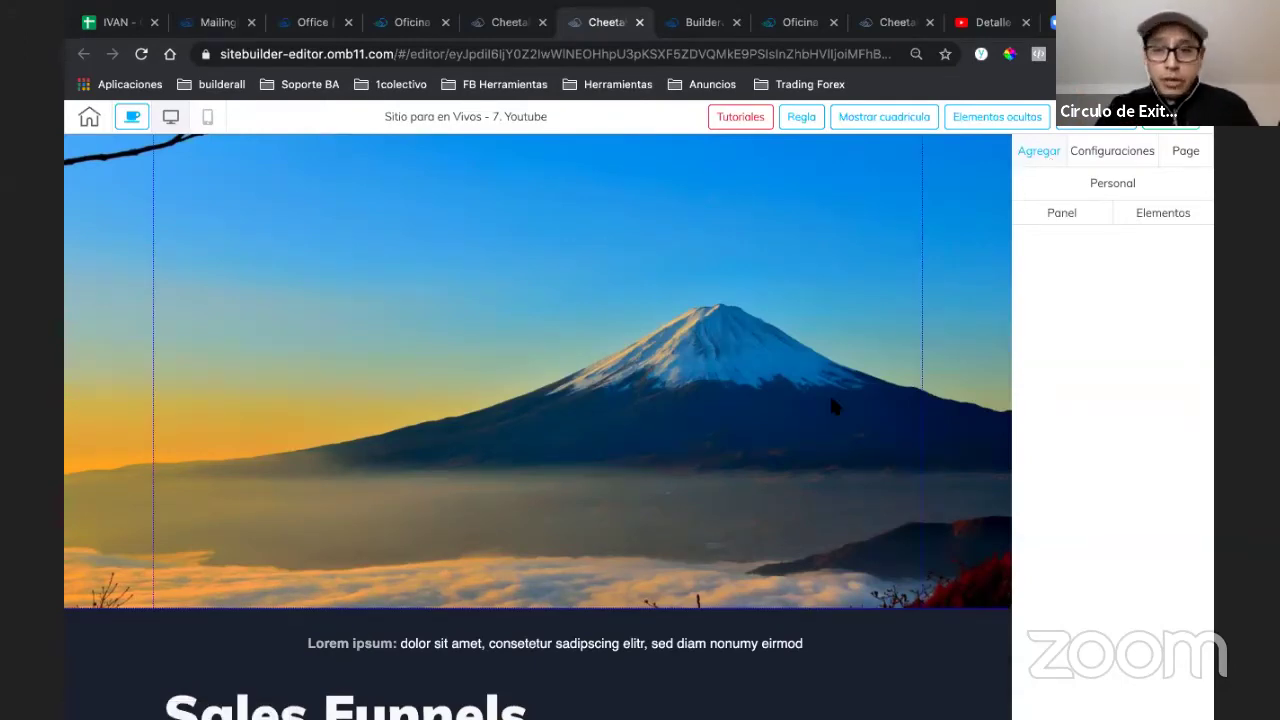
- Uncheck Active under Parallax for the mountain hero panel
{"action": "left_click", "coordinate": [560, 177]}
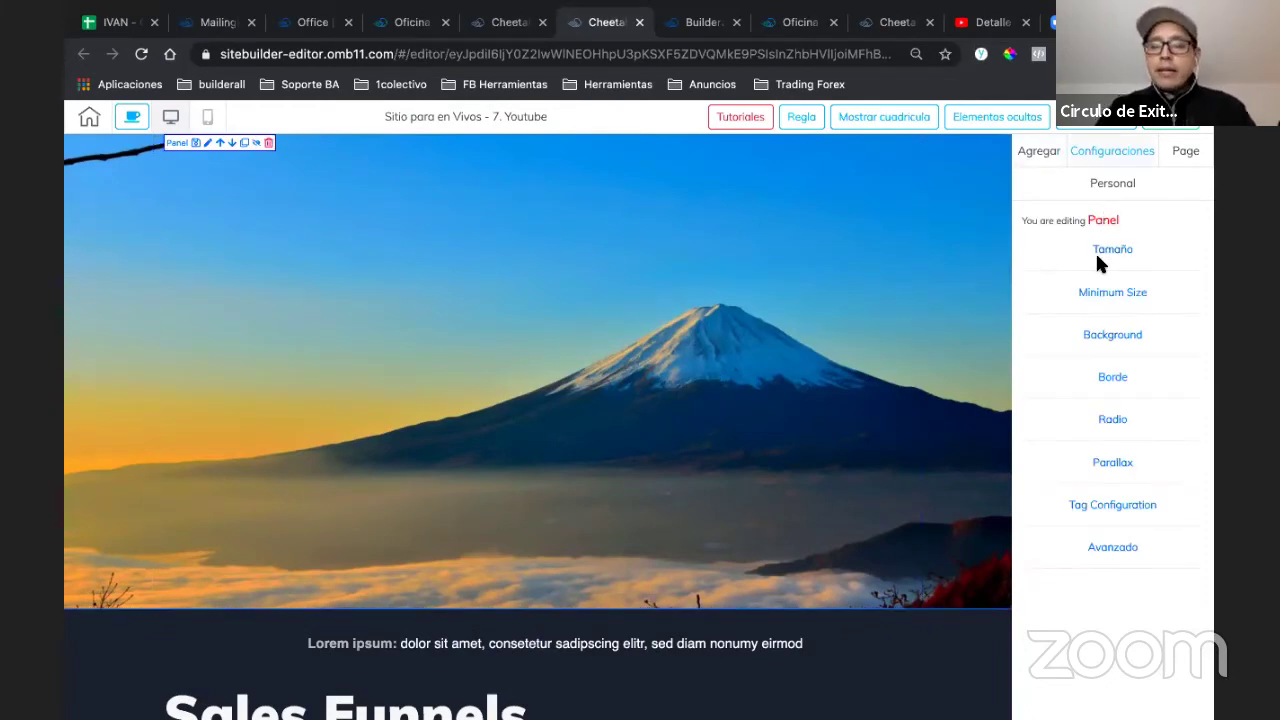
{"action": "left_click", "coordinate": [1107, 466]}
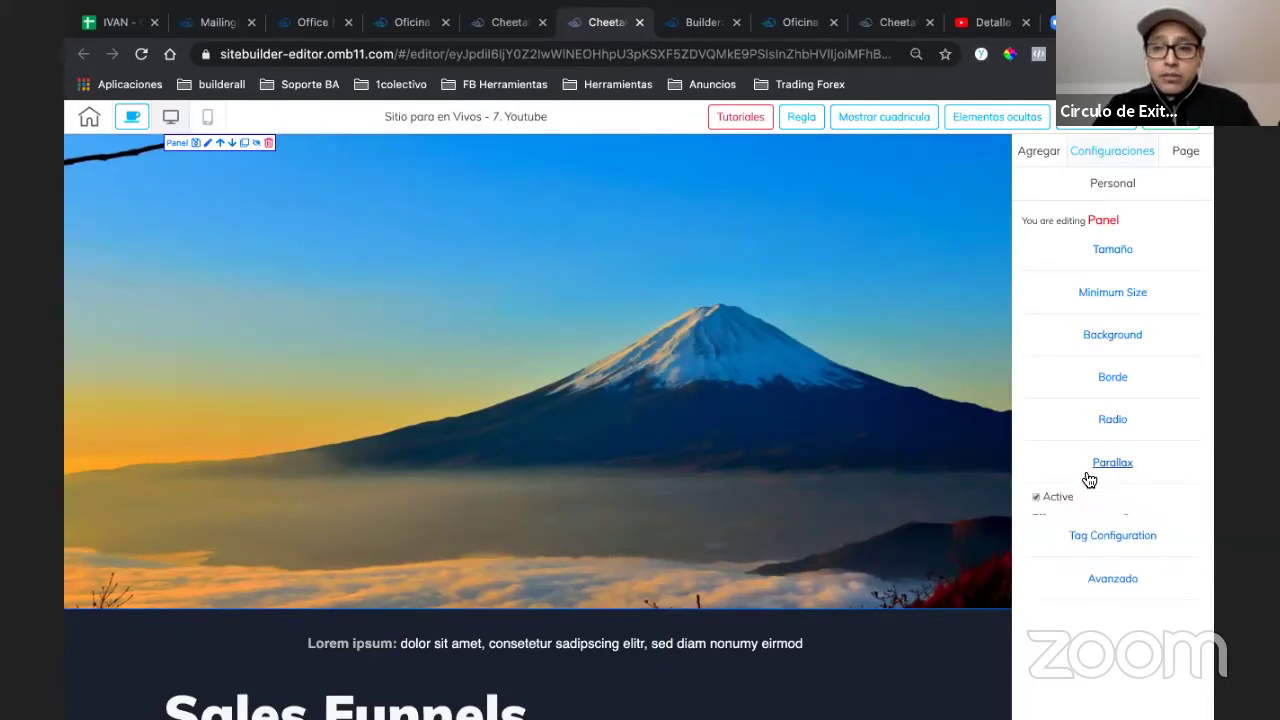
{"action": "left_click", "coordinate": [1036, 497]}
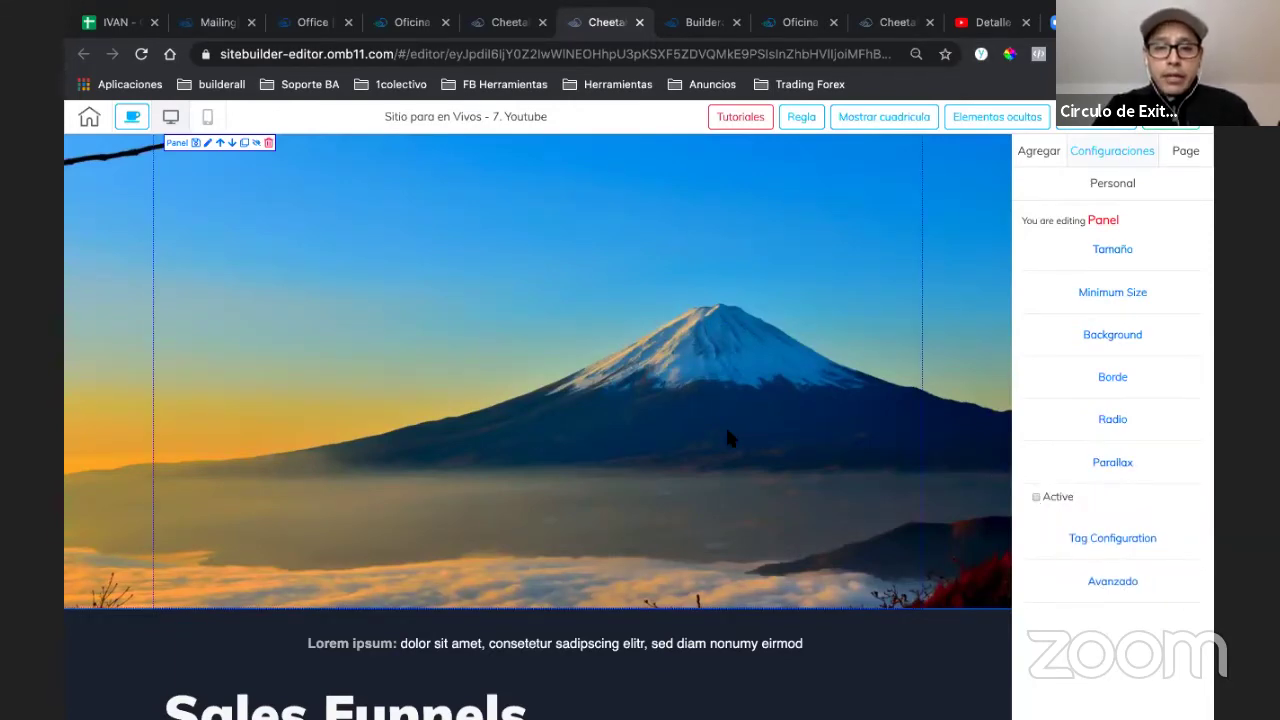
{"action": "scroll", "coordinate": [727, 438], "scroll_direction": "down", "scroll_amount": 2}
{"action": "scroll", "coordinate": [727, 438], "scroll_direction": "up", "scroll_amount": 2}
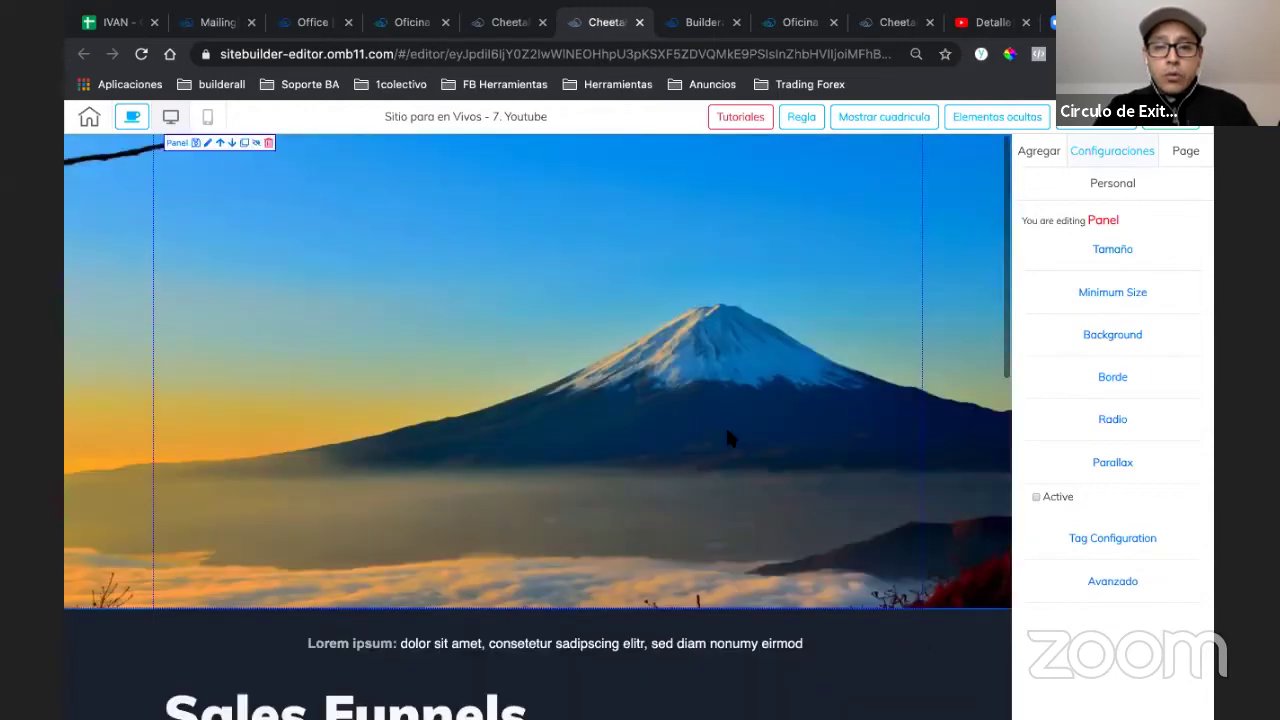
{"action": "scroll", "coordinate": [727, 437], "scroll_direction": "down", "scroll_amount": 5}
{"action": "scroll", "coordinate": [727, 437], "scroll_direction": "up", "scroll_amount": 5}
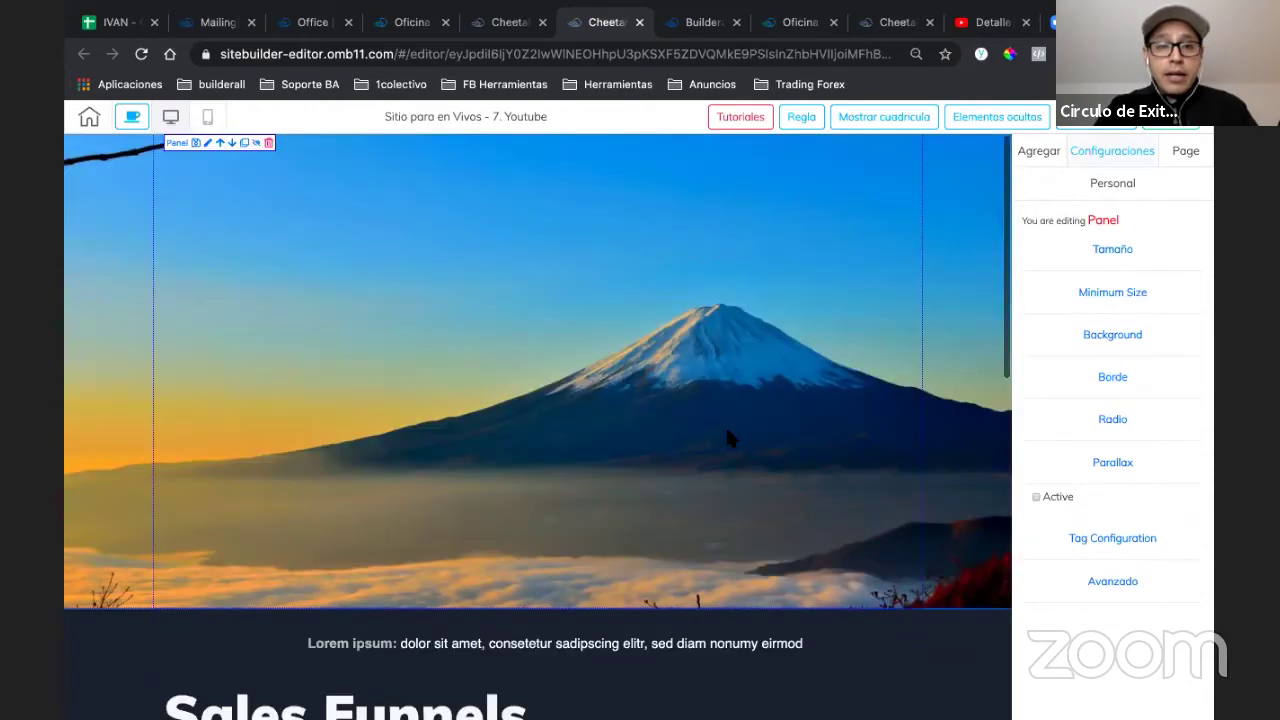
{"action": "scroll", "coordinate": [727, 437], "scroll_direction": "down", "scroll_amount": 3}
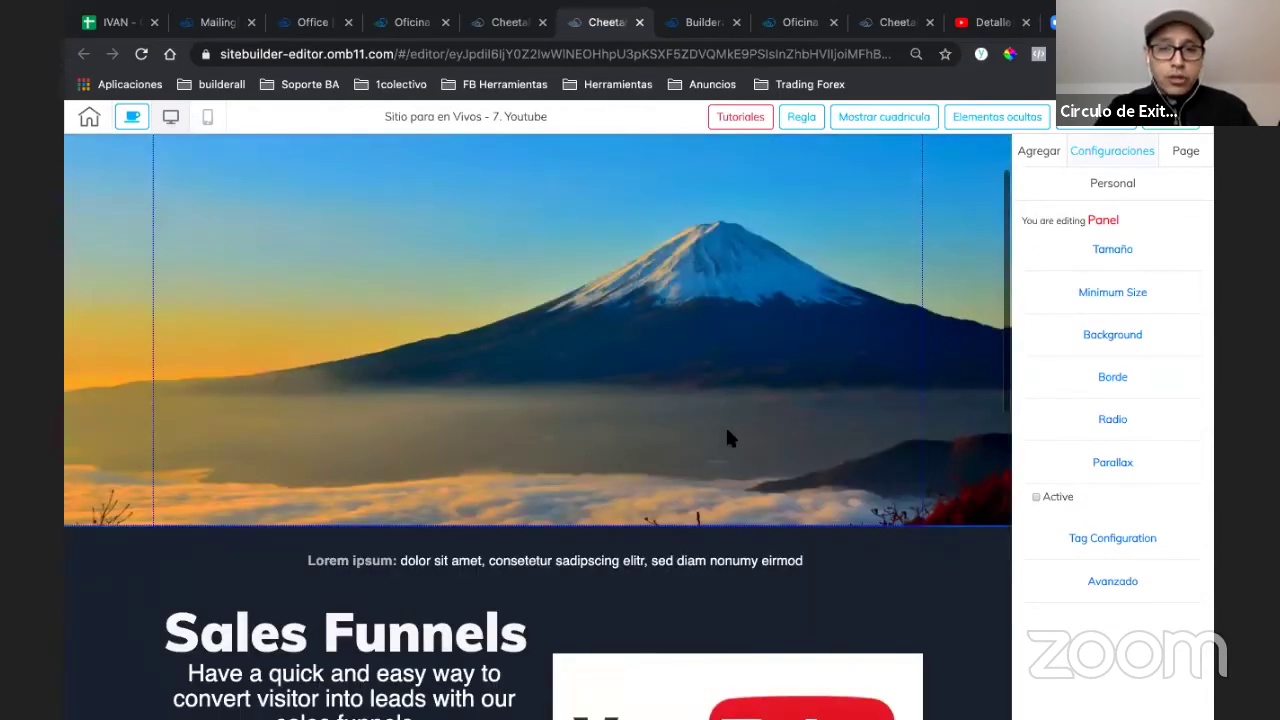
{"action": "scroll", "coordinate": [727, 437], "scroll_direction": "down", "scroll_amount": 6}
{"action": "scroll", "coordinate": [706, 258], "scroll_direction": "up", "scroll_amount": 9}
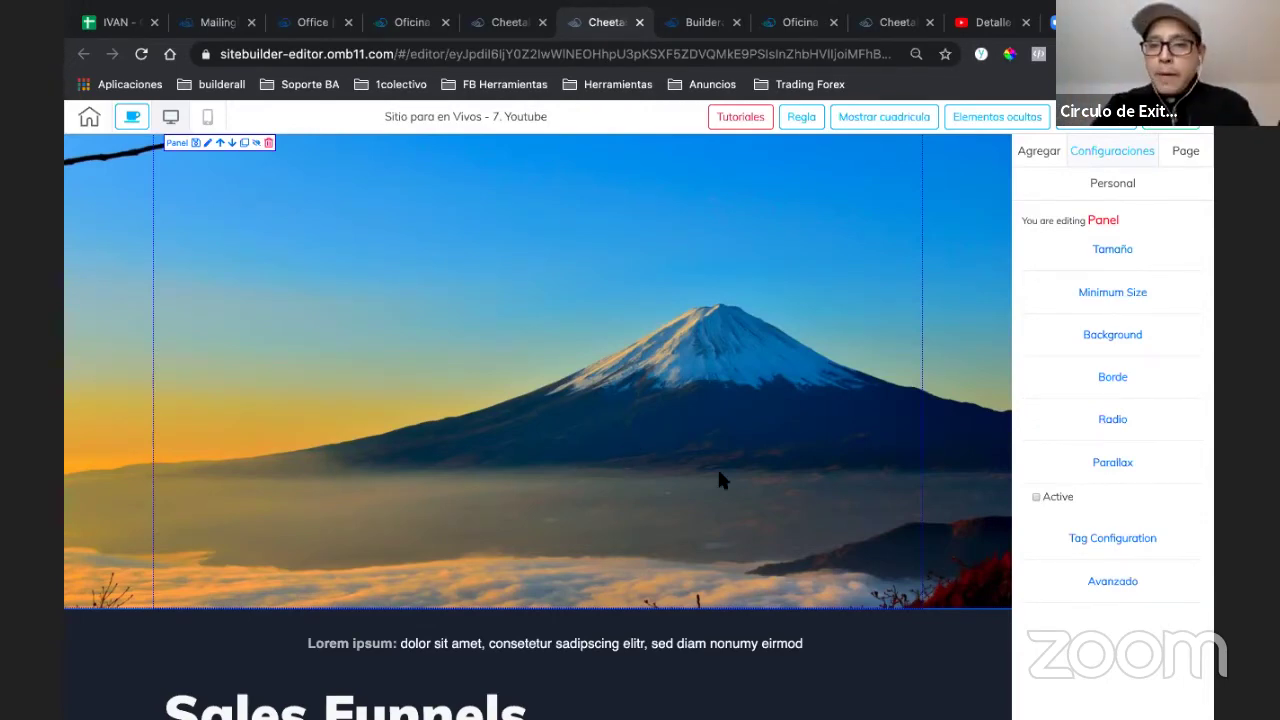
{"action": "scroll", "coordinate": [717, 466], "scroll_direction": "down", "scroll_amount": 2}
{"action": "scroll", "coordinate": [717, 466], "scroll_direction": "up", "scroll_amount": 2}
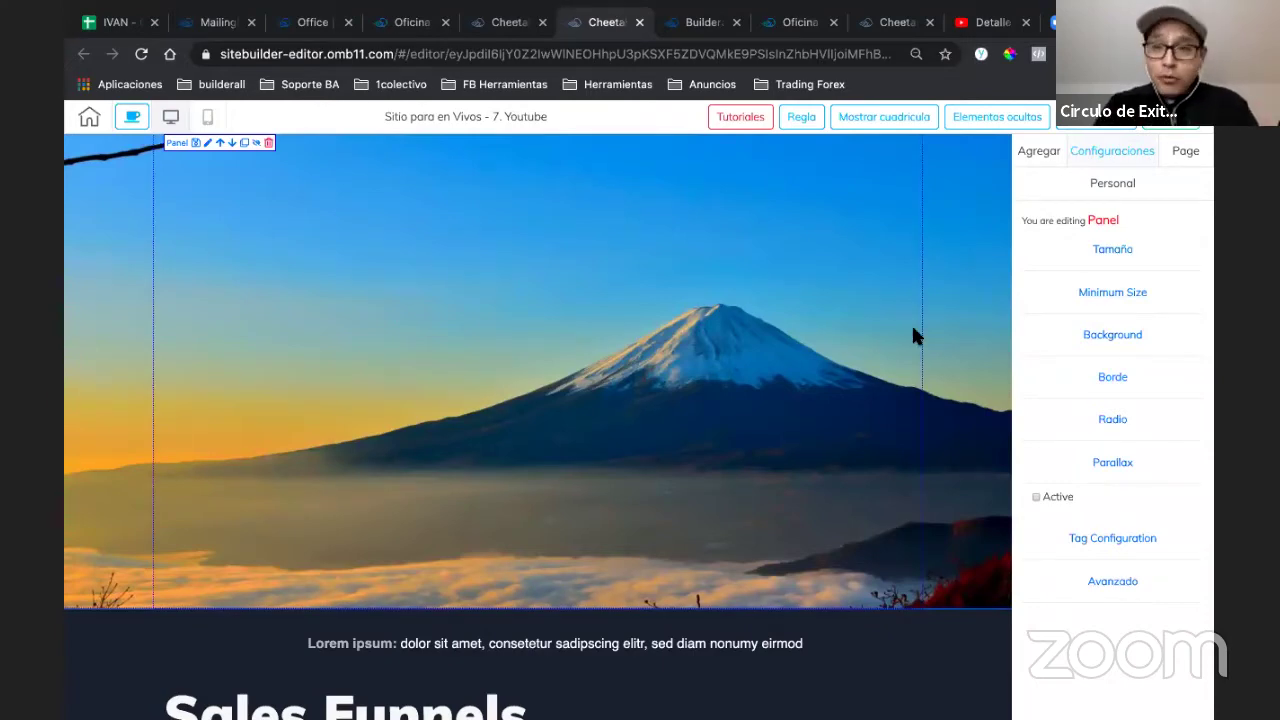
- Set the page background to the black-and-white mountain image and select the hero panel
{"action": "left_click", "coordinate": [1172, 160]}
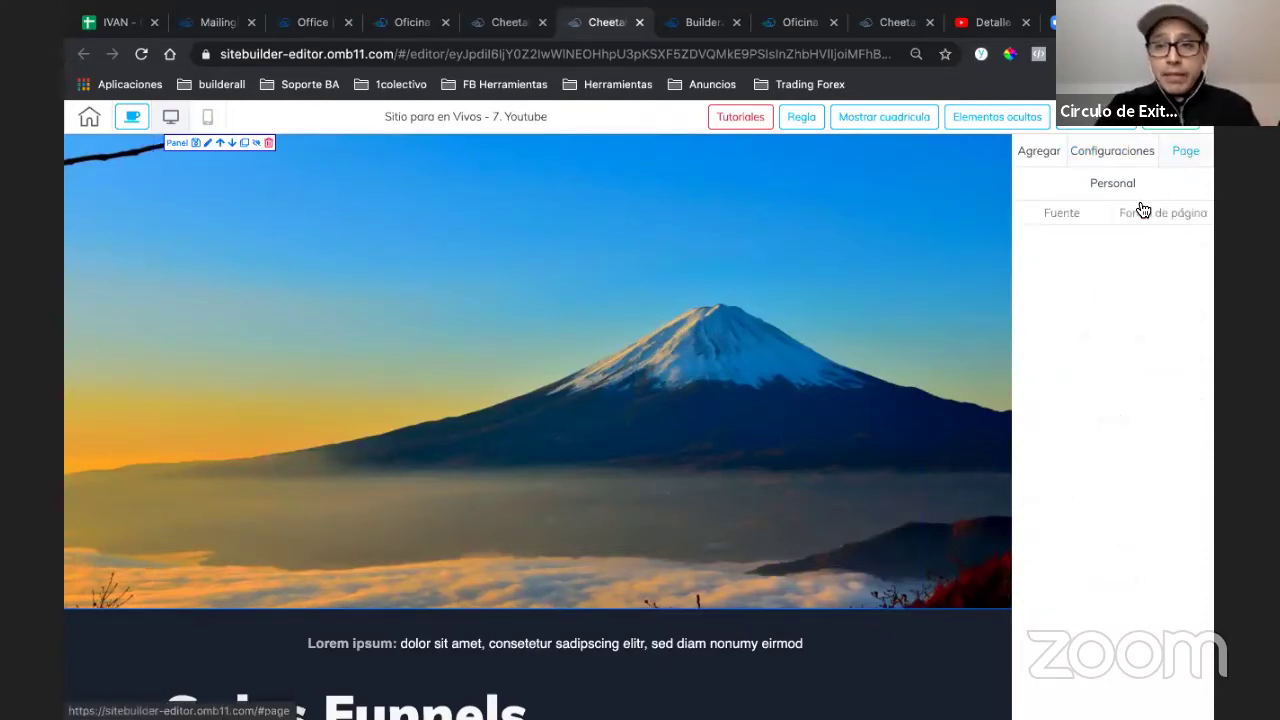
{"action": "left_click", "coordinate": [1139, 218]}
{"action": "left_click", "coordinate": [1108, 259]}
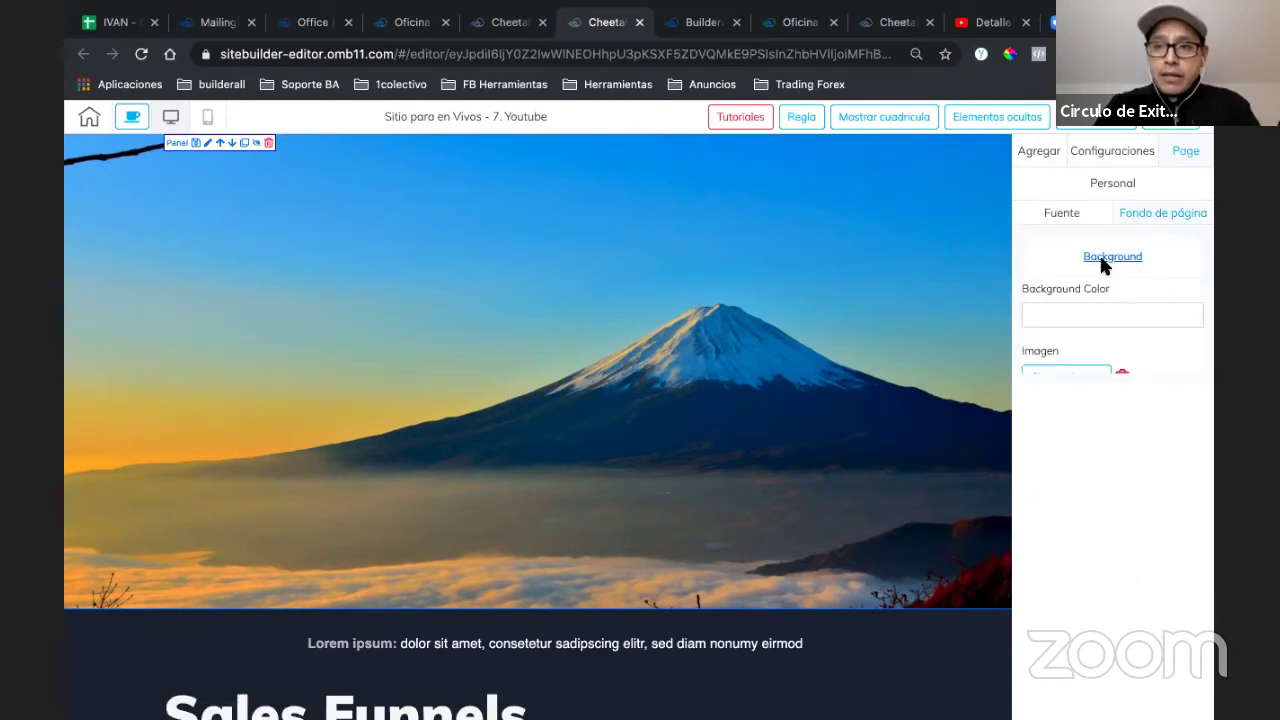
{"action": "left_click", "coordinate": [1066, 380]}
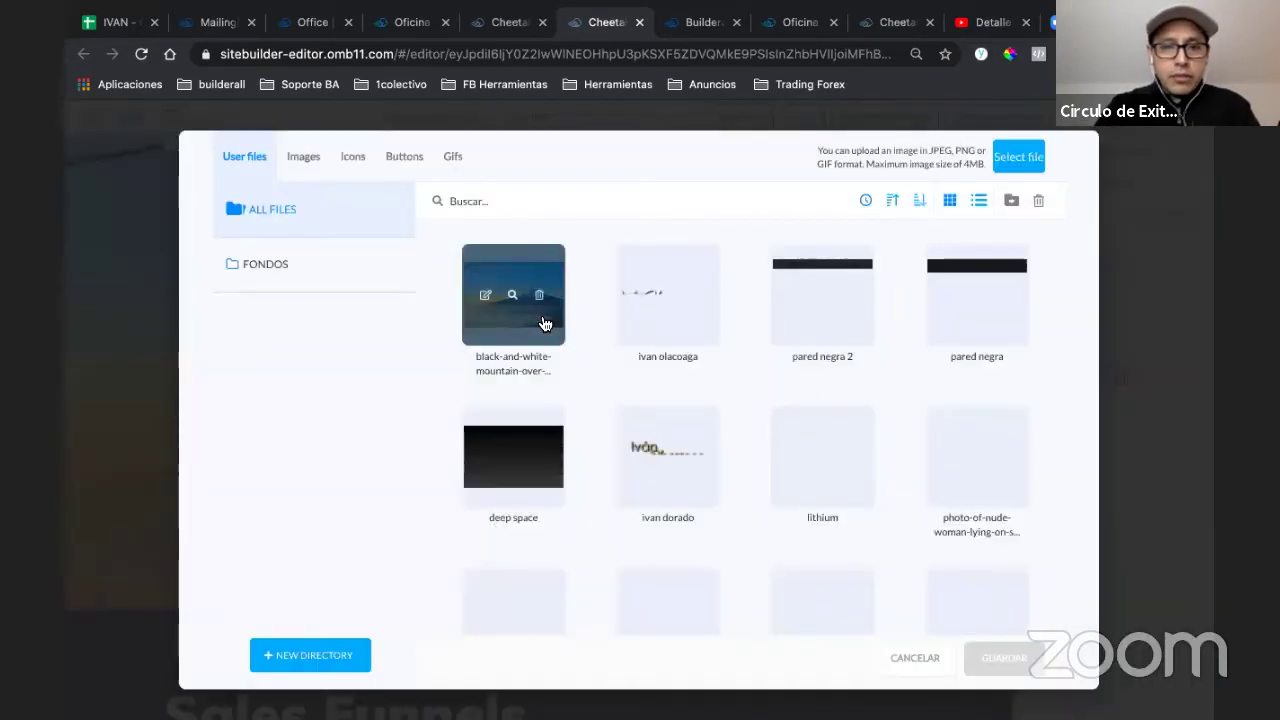
{"action": "left_click", "coordinate": [538, 310]}
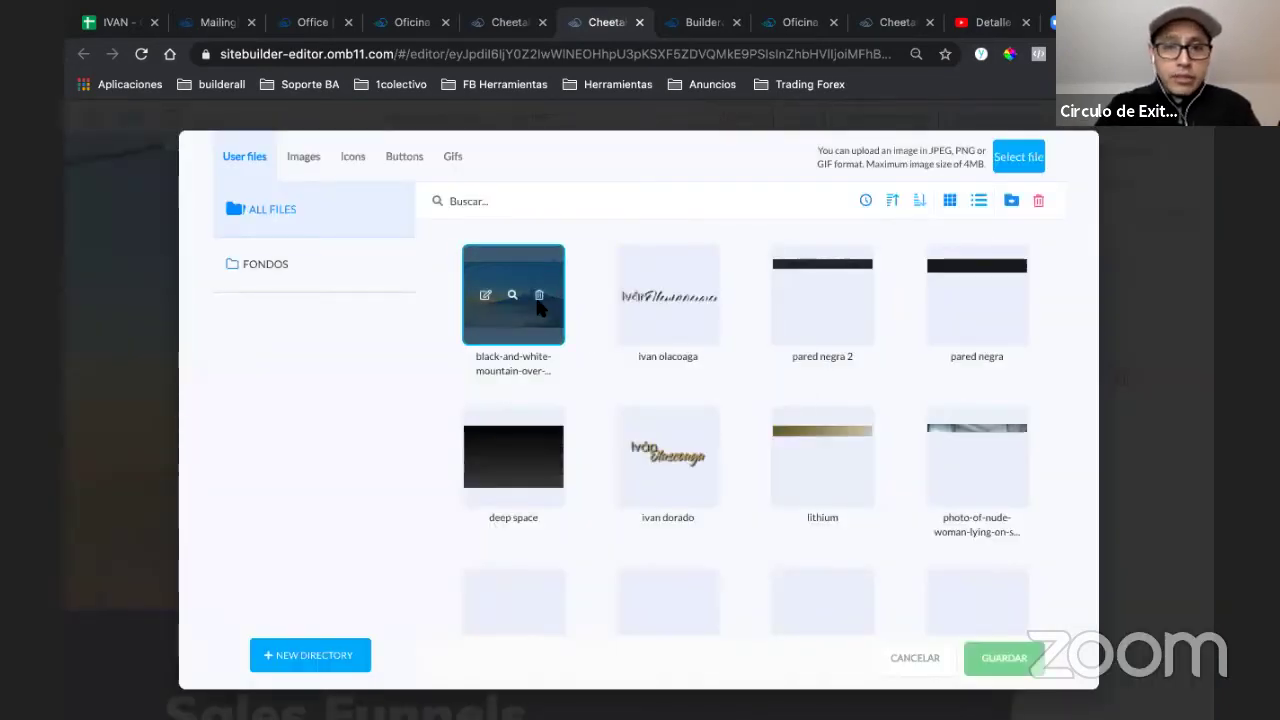
{"action": "left_click", "coordinate": [970, 655]}
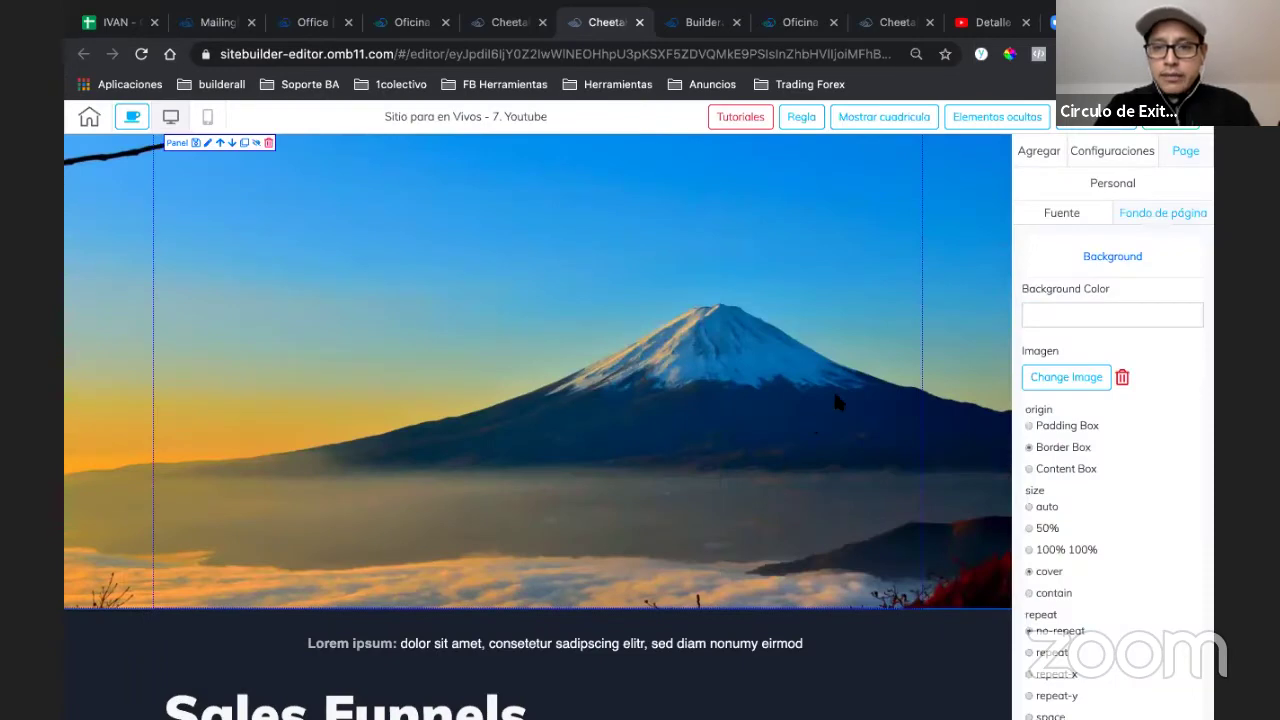
{"action": "left_click", "coordinate": [833, 388]}
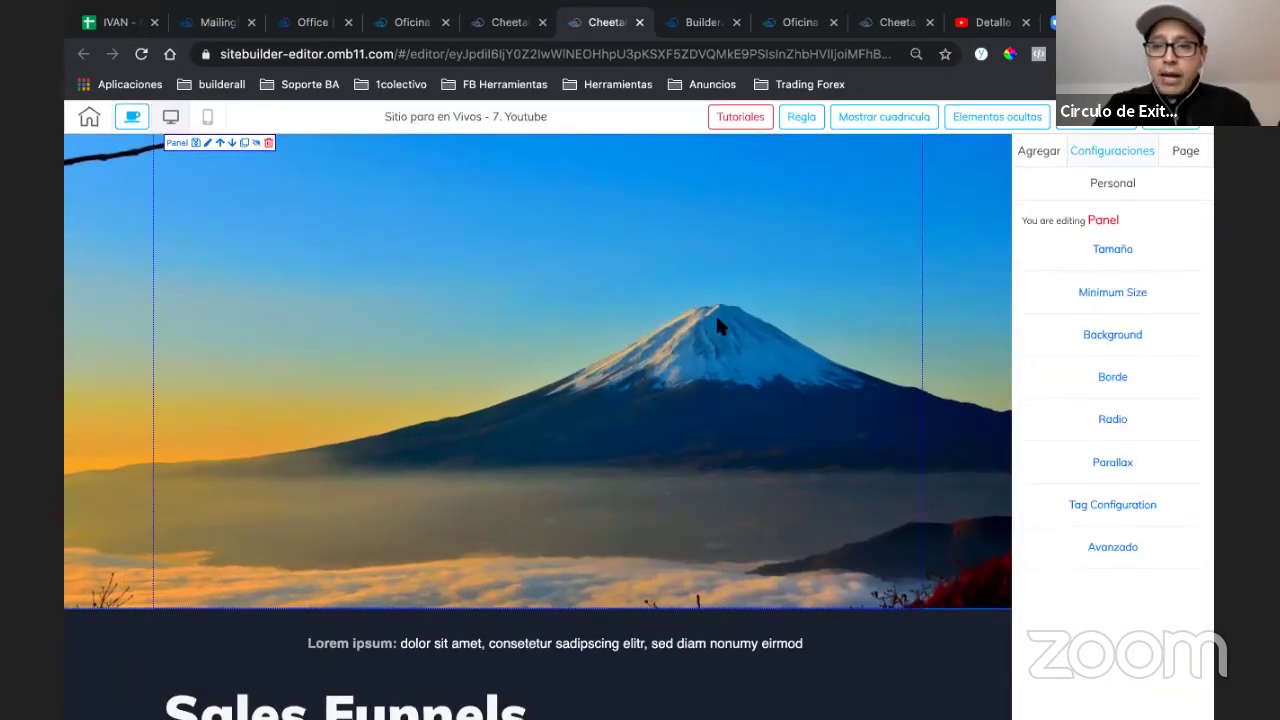
- Delete the hero panel's own background image so the page's mountain backdrop shows
{"action": "left_click", "coordinate": [1068, 337]}
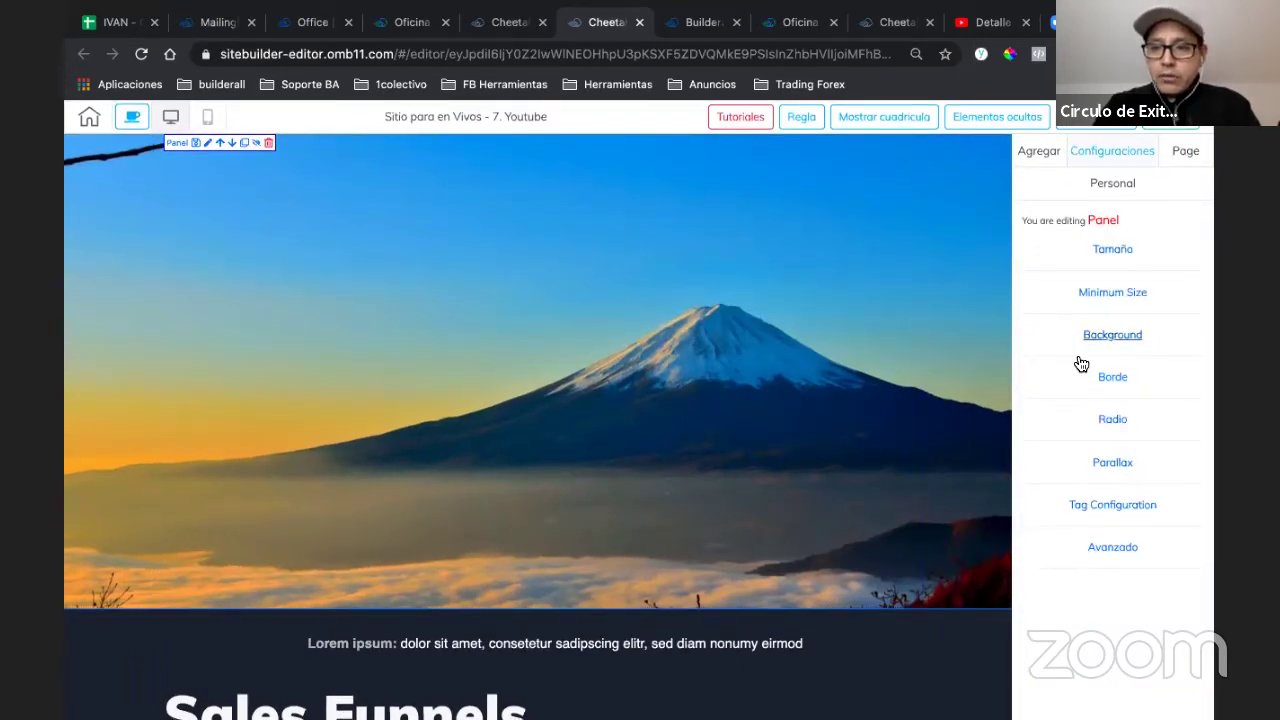
{"action": "left_click", "coordinate": [1059, 401]}
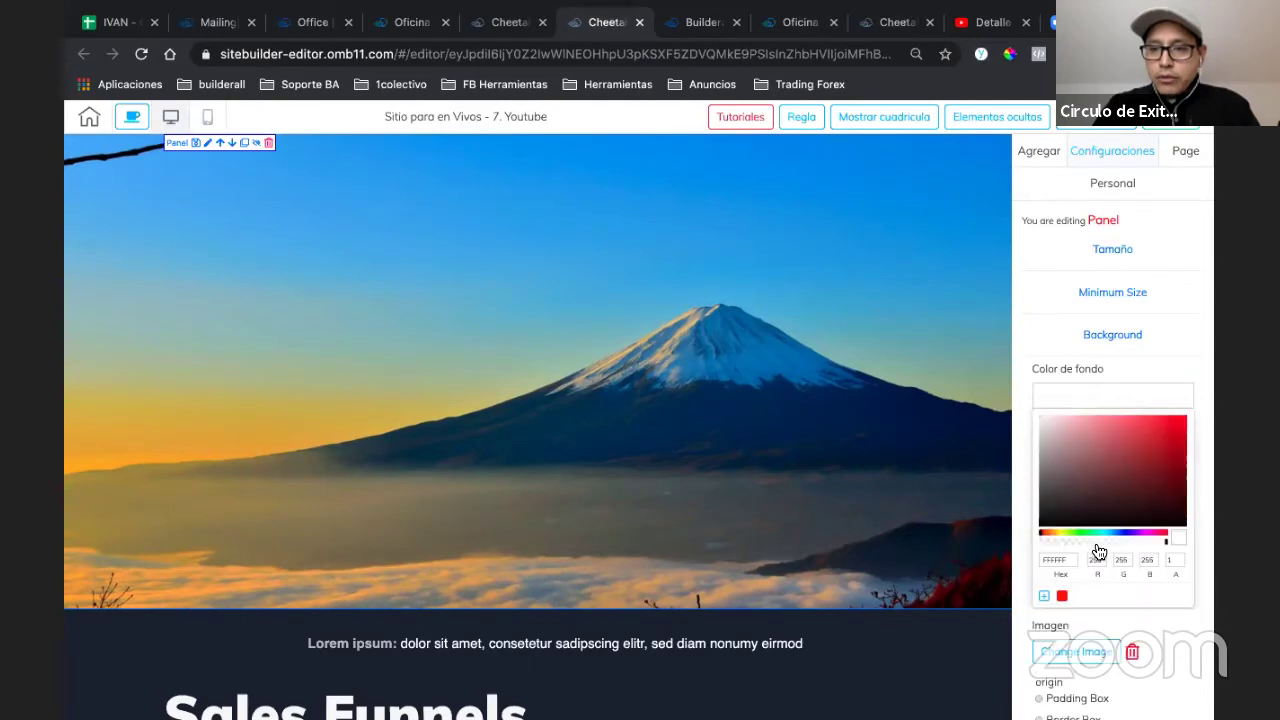
{"action": "left_click", "coordinate": [1100, 394]}
{"action": "left_click", "coordinate": [1132, 458]}
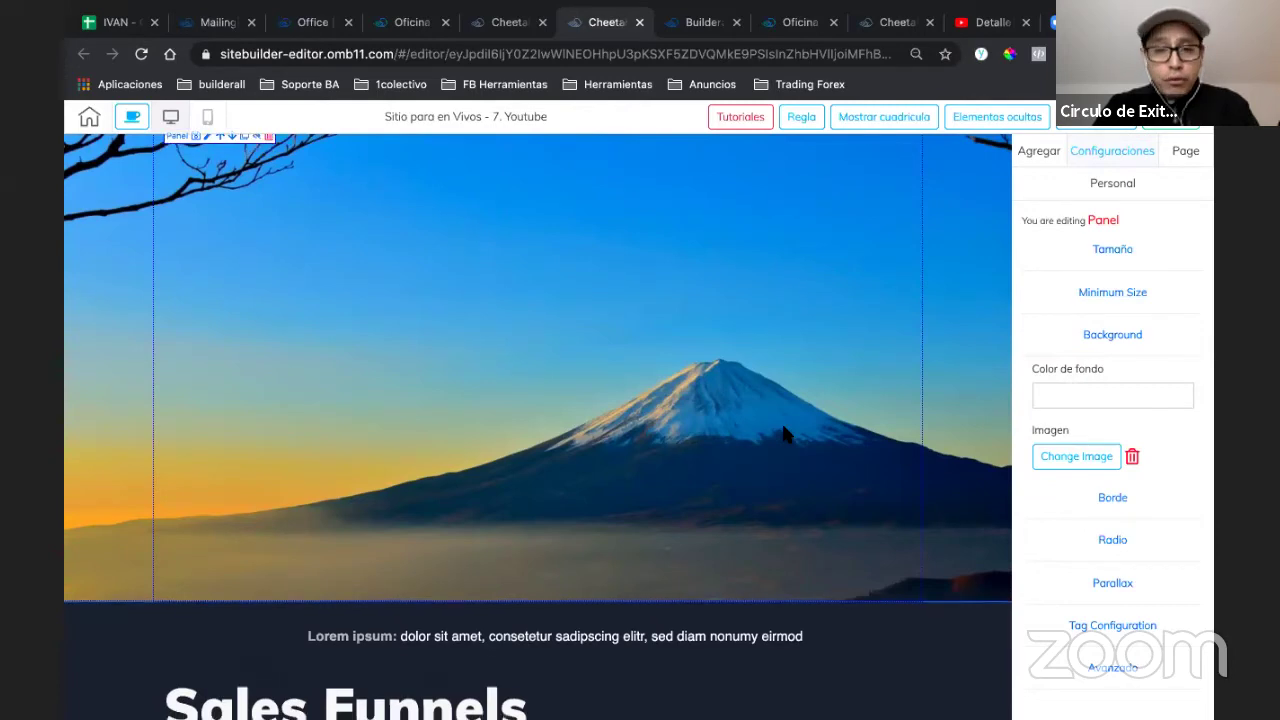
{"action": "scroll", "coordinate": [785, 433], "scroll_direction": "down", "scroll_amount": 4}
{"action": "scroll", "coordinate": [768, 314], "scroll_direction": "up", "scroll_amount": 4}
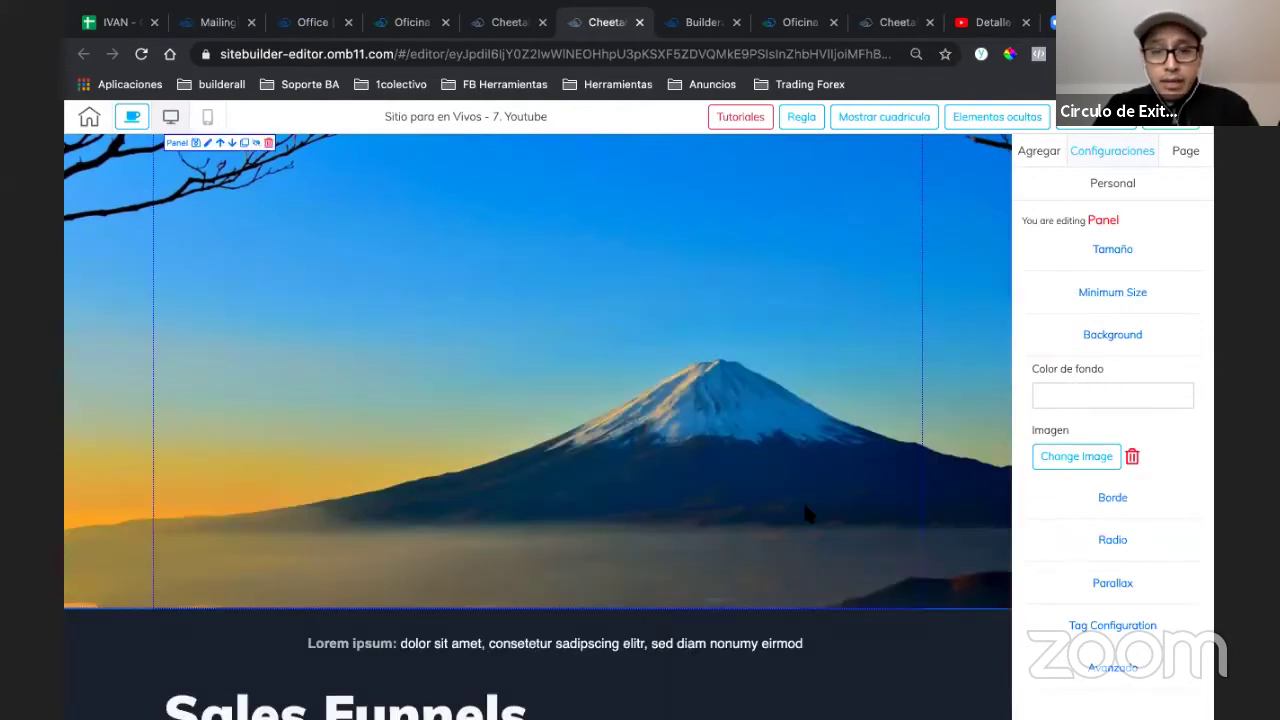
{"action": "scroll", "coordinate": [820, 413], "scroll_direction": "down", "scroll_amount": 3}
{"action": "scroll", "coordinate": [820, 415], "scroll_direction": "up", "scroll_amount": 3}
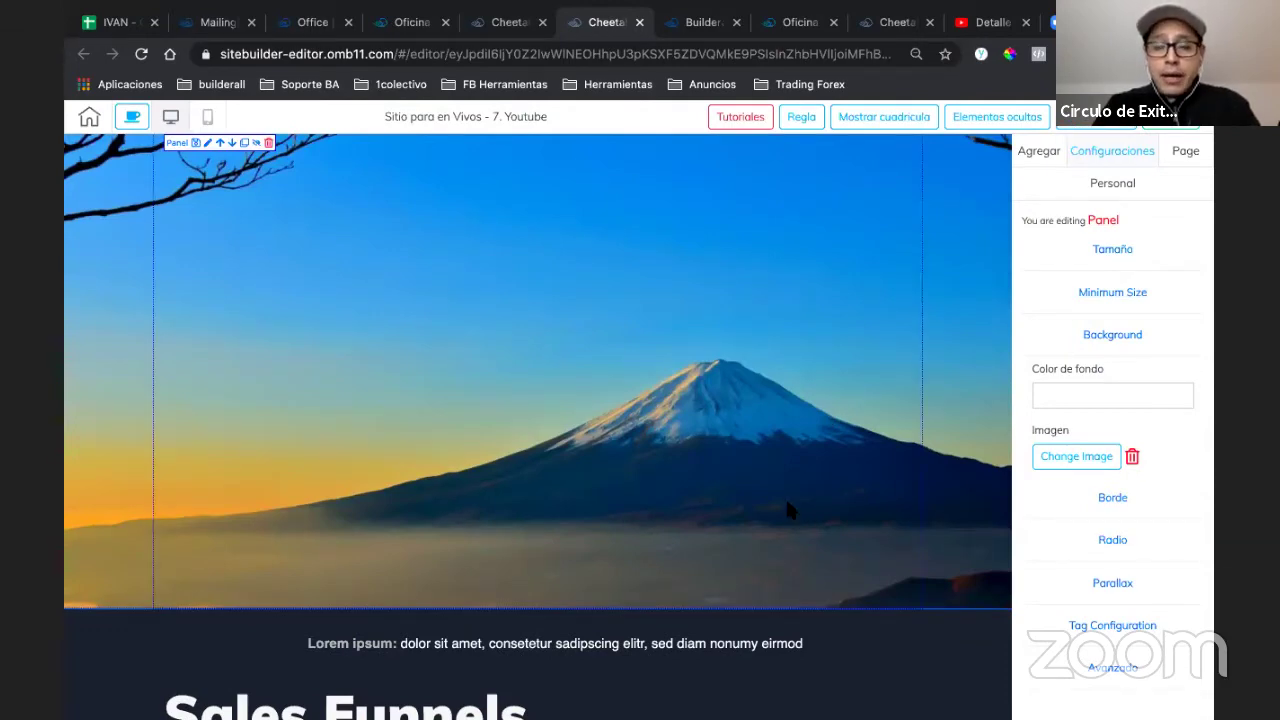
{"action": "scroll", "coordinate": [789, 511], "scroll_direction": "down", "scroll_amount": 1}
{"action": "scroll", "coordinate": [791, 334], "scroll_direction": "up", "scroll_amount": 1}
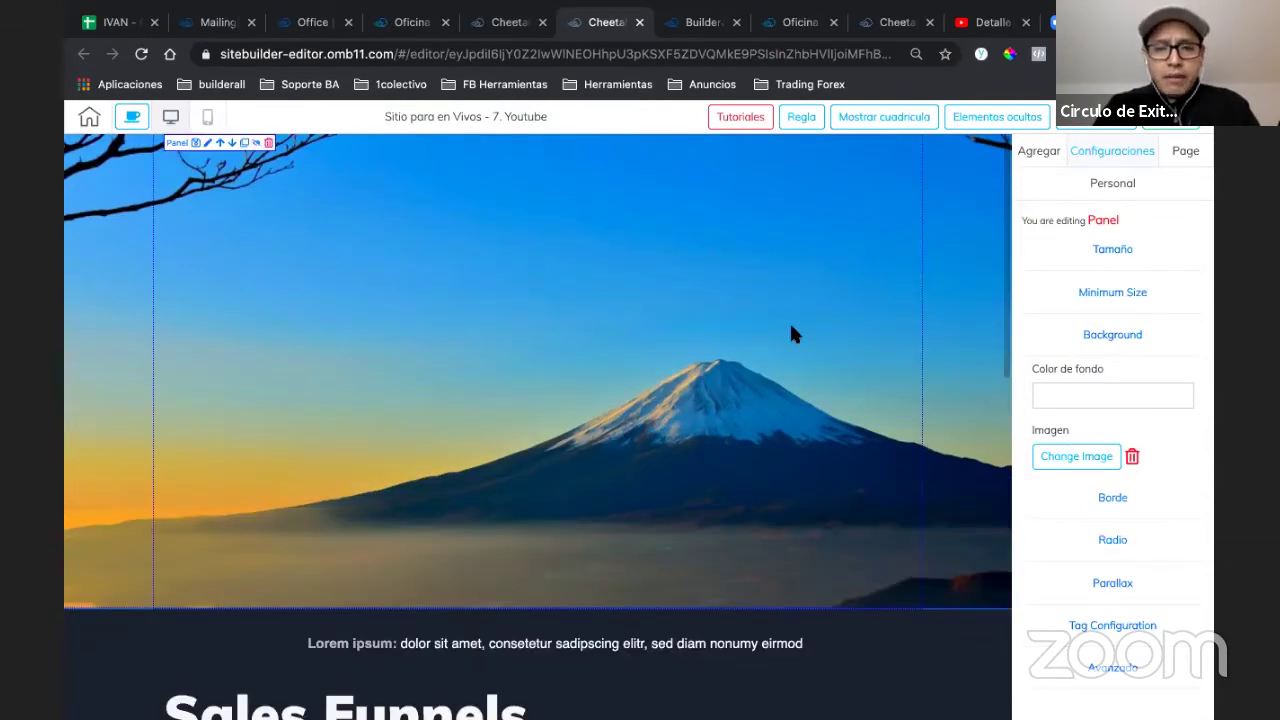
{"action": "scroll", "coordinate": [749, 452], "scroll_direction": "down", "scroll_amount": 10}
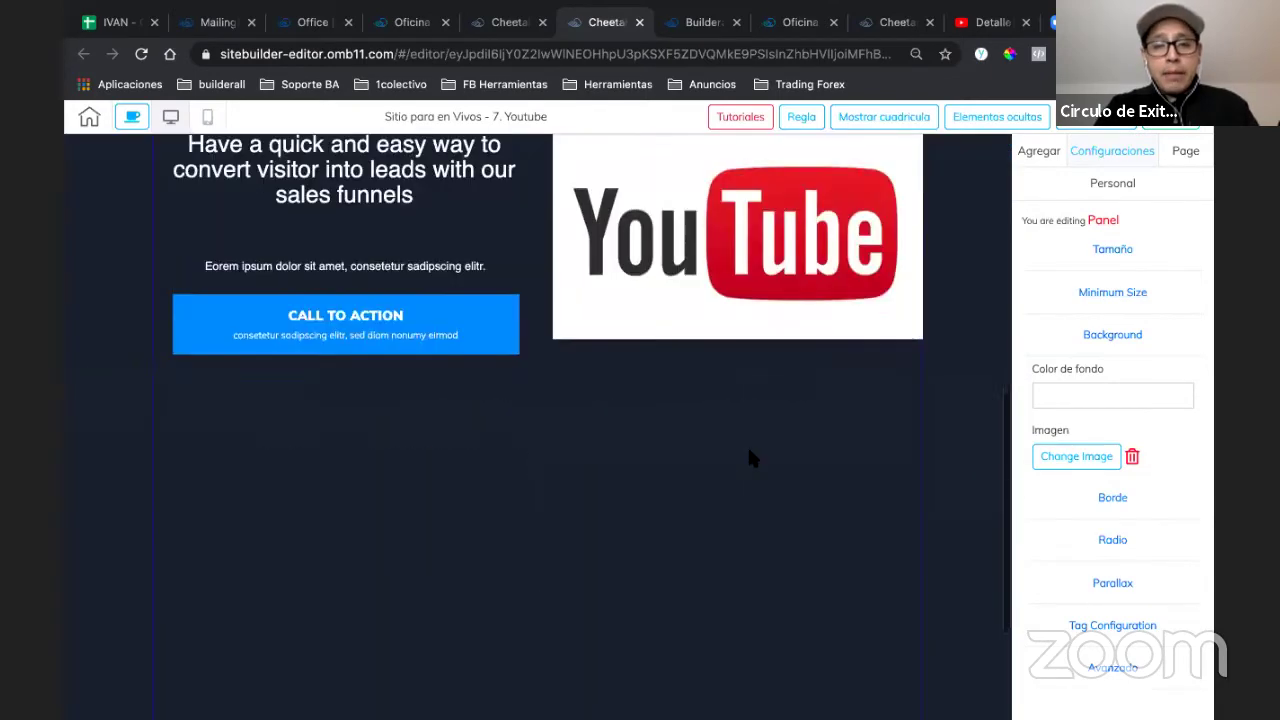
{"action": "scroll", "coordinate": [750, 462], "scroll_direction": "up", "scroll_amount": 1}
{"action": "scroll", "coordinate": [750, 462], "scroll_direction": "down", "scroll_amount": 1}
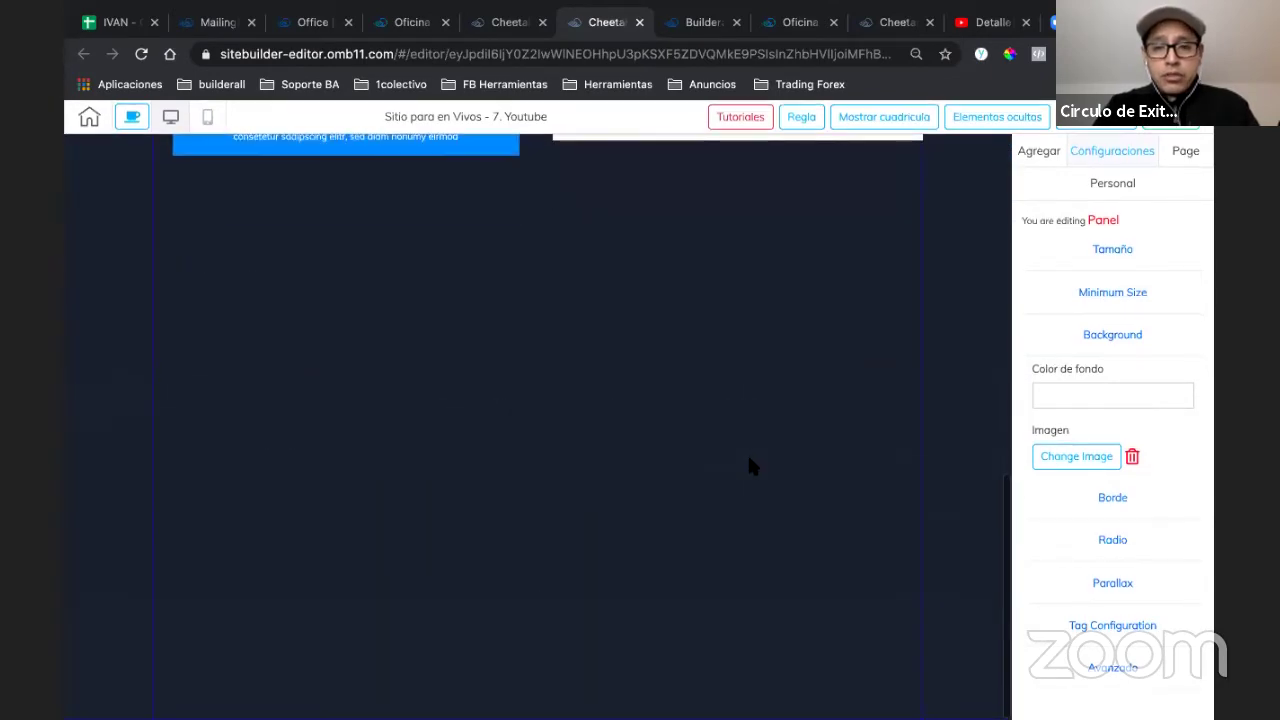
{"action": "scroll", "coordinate": [750, 462], "scroll_direction": "up", "scroll_amount": 1}
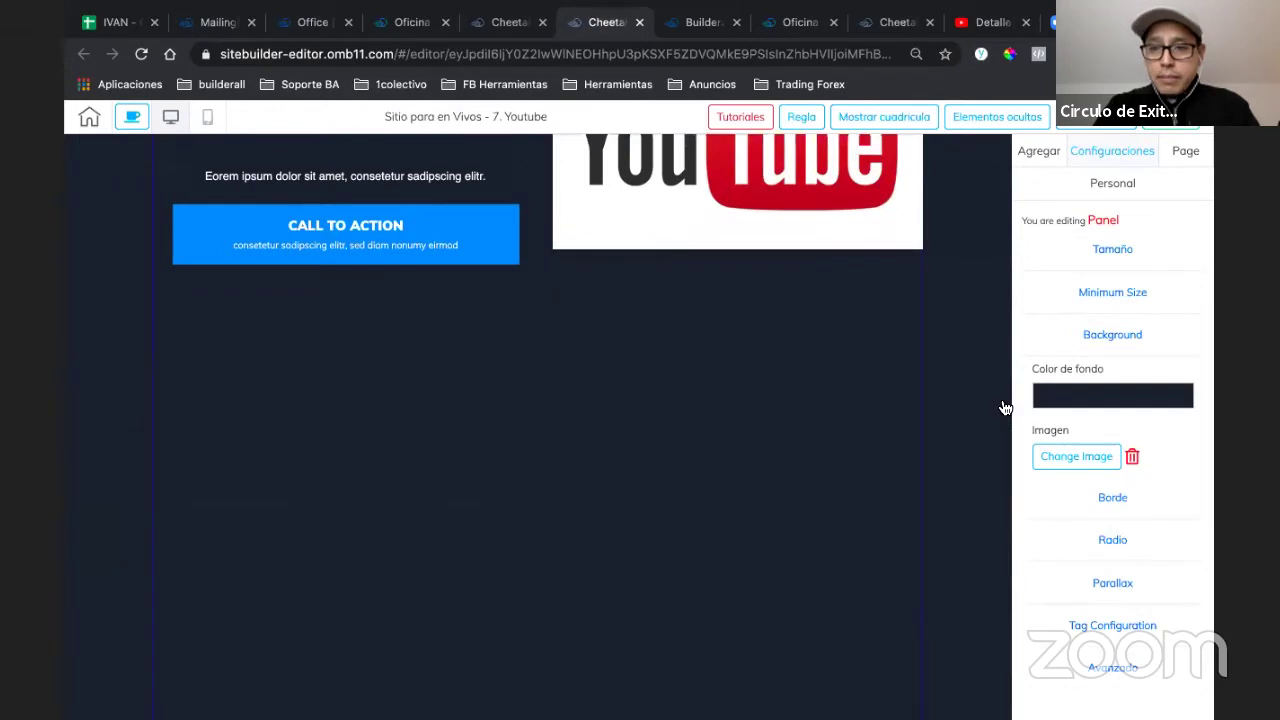
- Test transparency on the dark 1B2234 section colour, then restore it to fully opaque
{"action": "left_click", "coordinate": [1065, 400]}
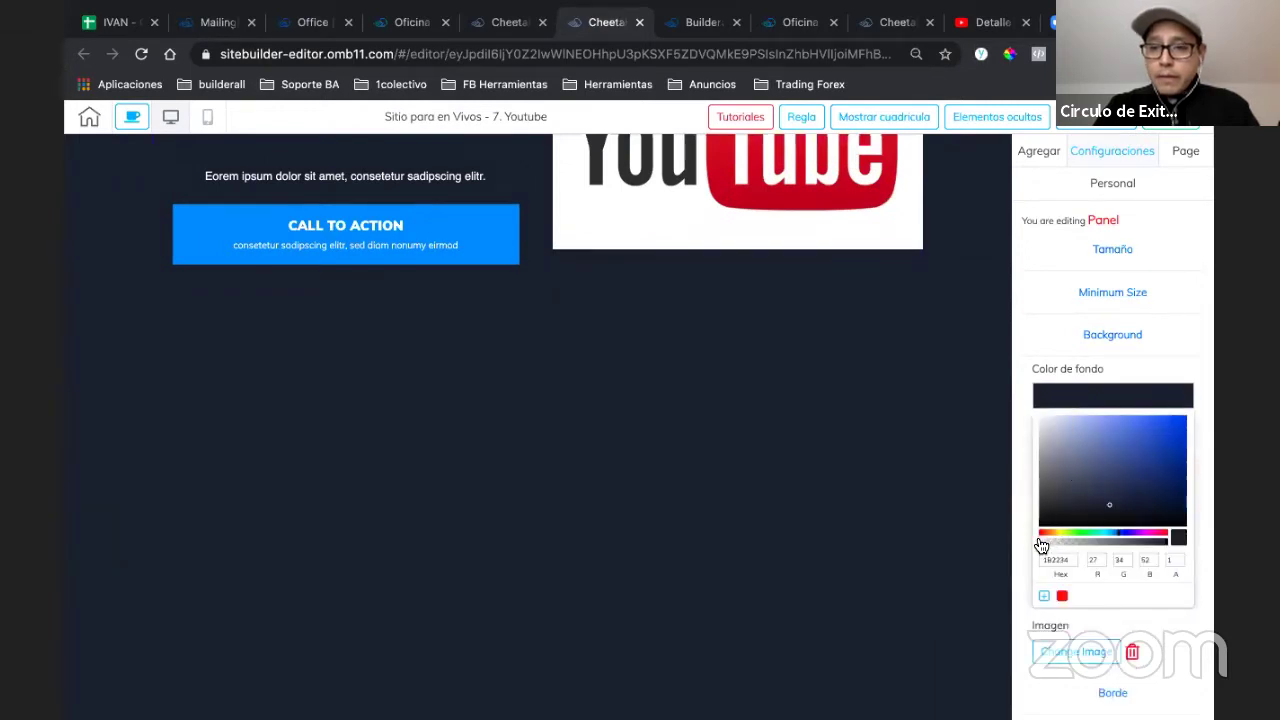
{"action": "left_click_drag", "start_coordinate": [1058, 548], "coordinate": [1083, 542]}
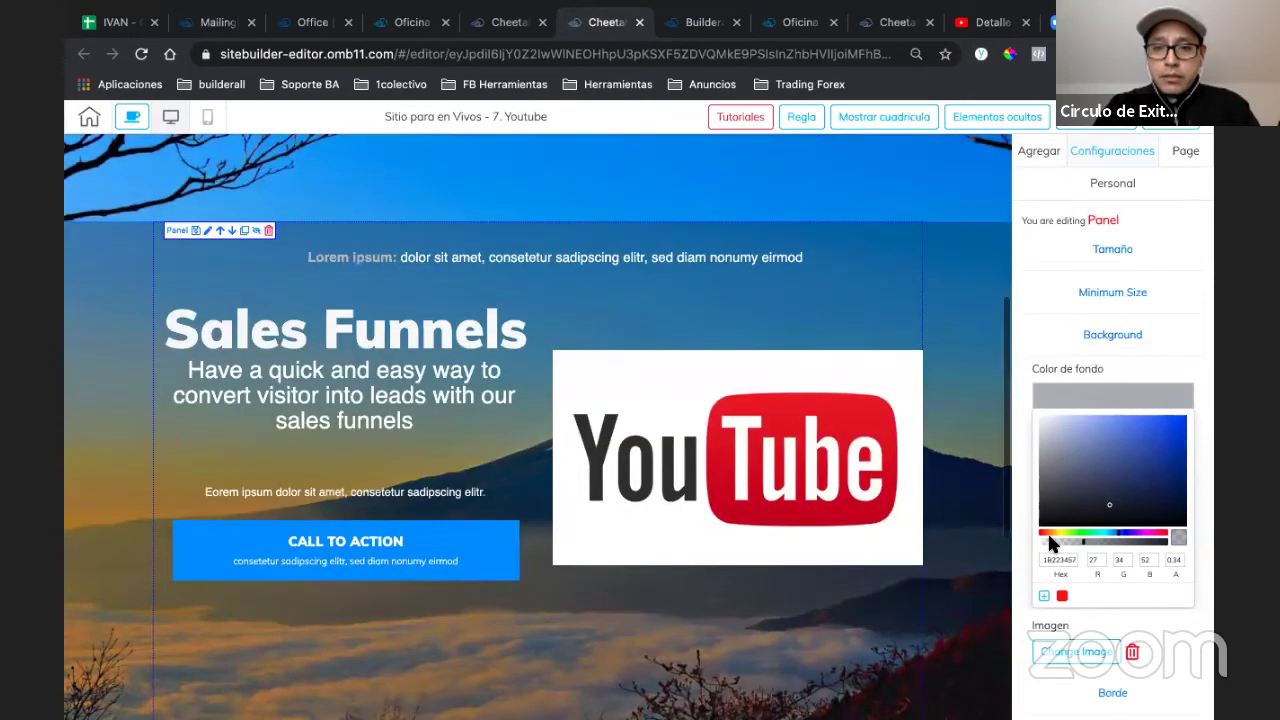
{"action": "scroll", "coordinate": [903, 519], "scroll_direction": "up", "scroll_amount": 3}
{"action": "scroll", "coordinate": [903, 519], "scroll_direction": "down", "scroll_amount": 2}
{"action": "scroll", "coordinate": [903, 519], "scroll_direction": "up", "scroll_amount": 4}
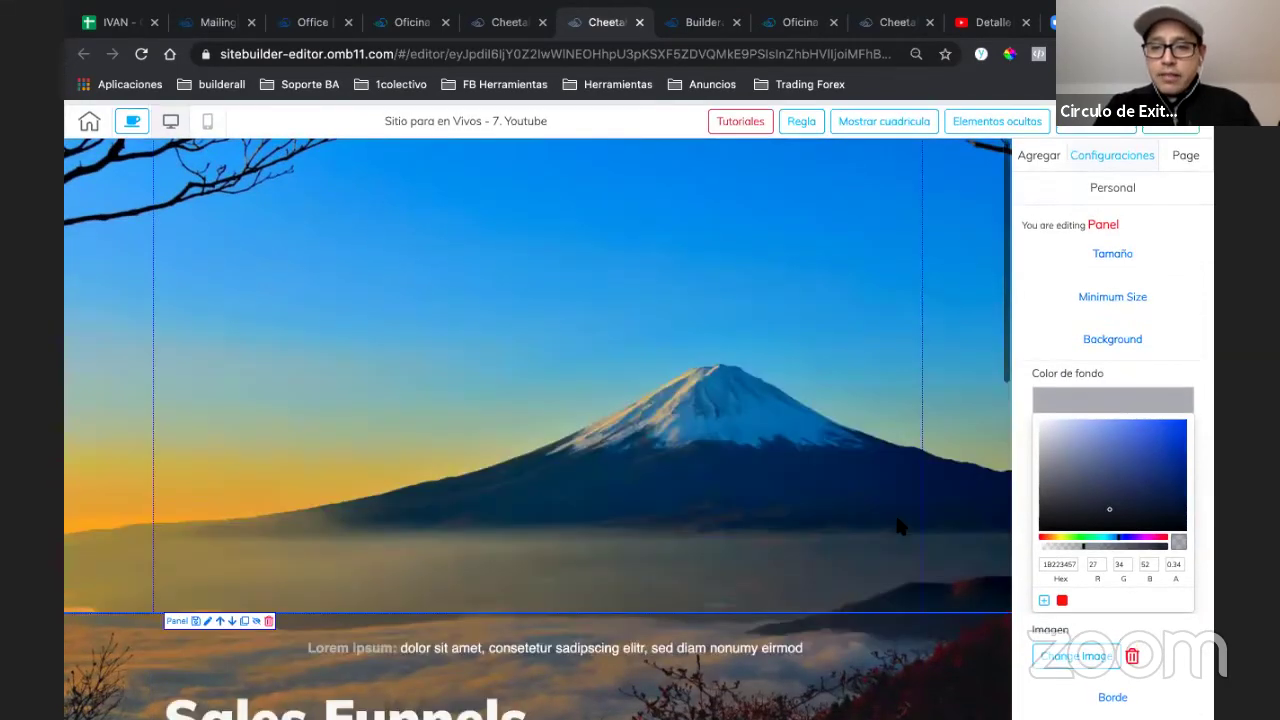
{"action": "scroll", "coordinate": [898, 527], "scroll_direction": "down", "scroll_amount": 1}
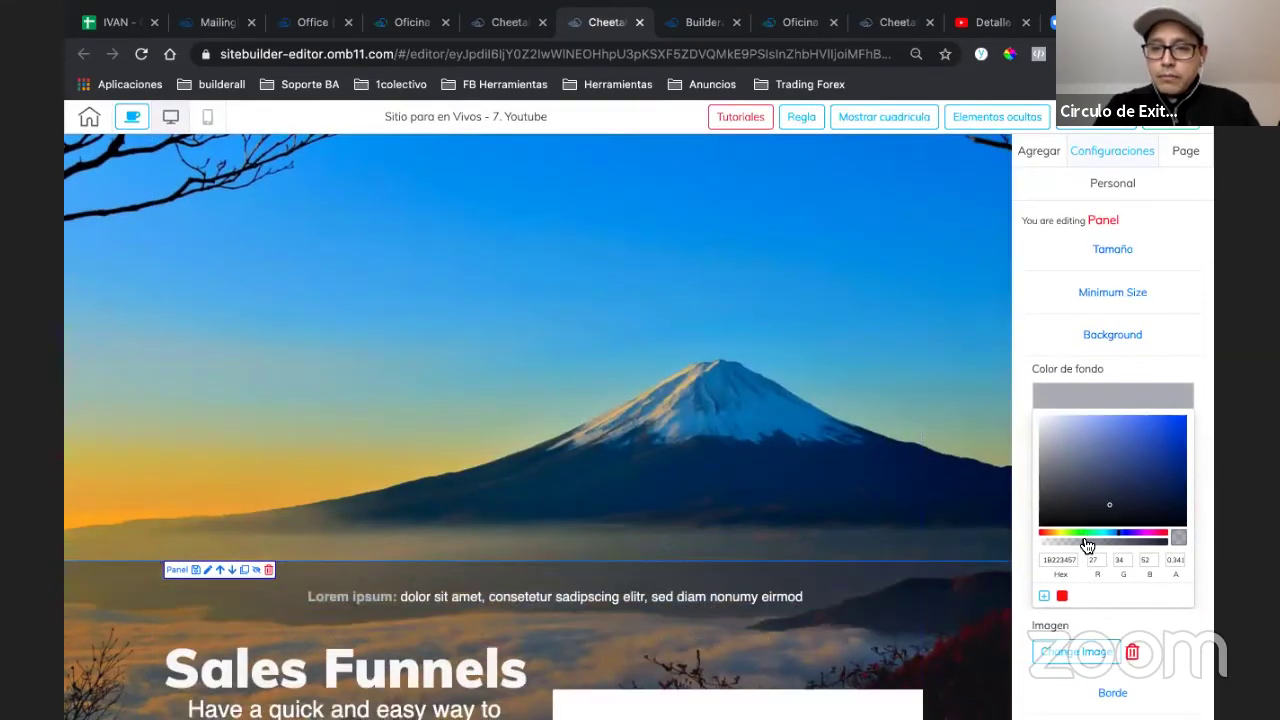
{"action": "left_click_drag", "start_coordinate": [1088, 545], "coordinate": [1176, 545]}
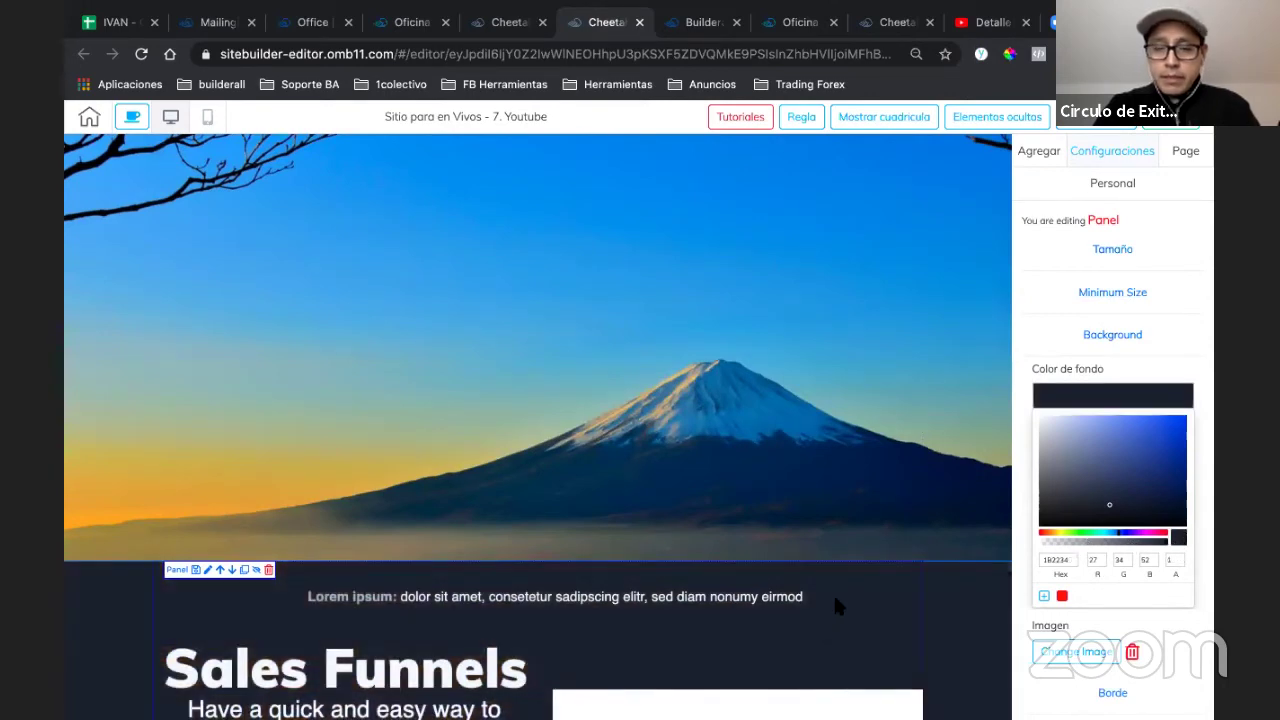
{"action": "scroll", "coordinate": [836, 600], "scroll_direction": "down", "scroll_amount": 1}
{"action": "scroll", "coordinate": [790, 500], "scroll_direction": "up", "scroll_amount": 1}
{"action": "left_click", "coordinate": [740, 397]}
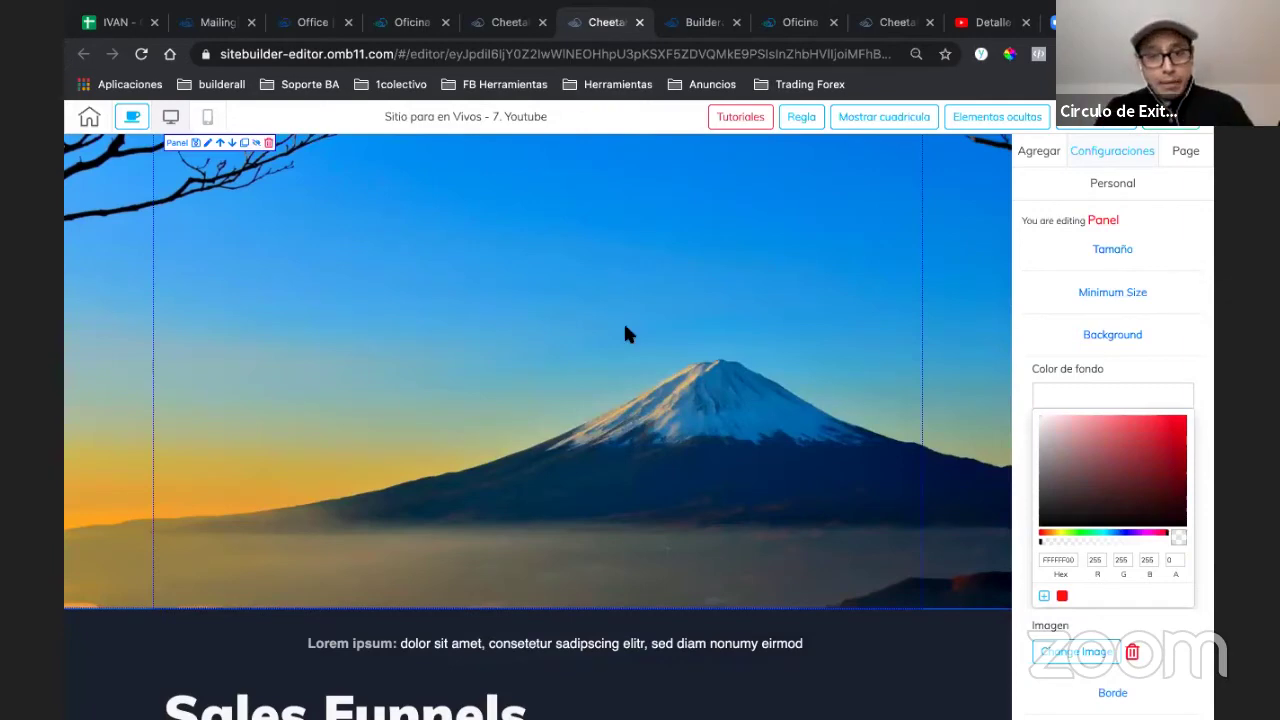
- Give the hero panel a black background colour at 0.63 alpha (000000A1)
{"action": "left_click", "coordinate": [1082, 400]}
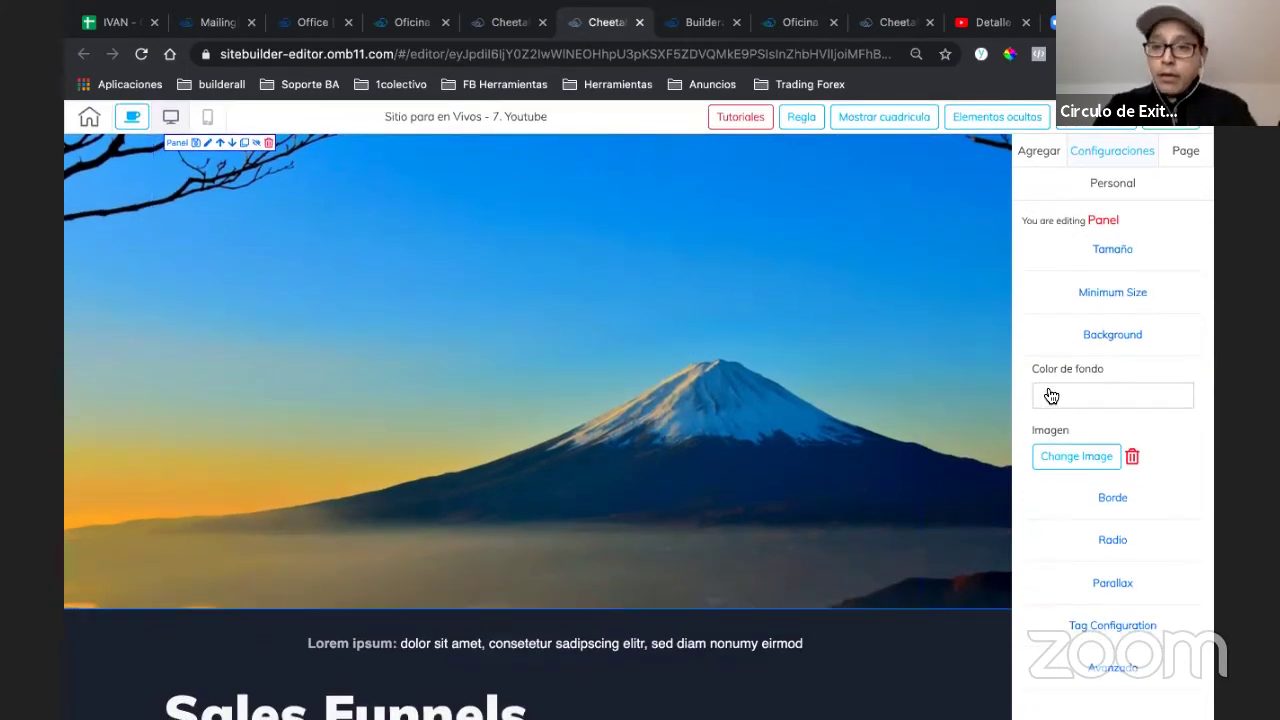
{"action": "left_click", "coordinate": [1090, 395]}
{"action": "left_click", "coordinate": [1036, 541]}
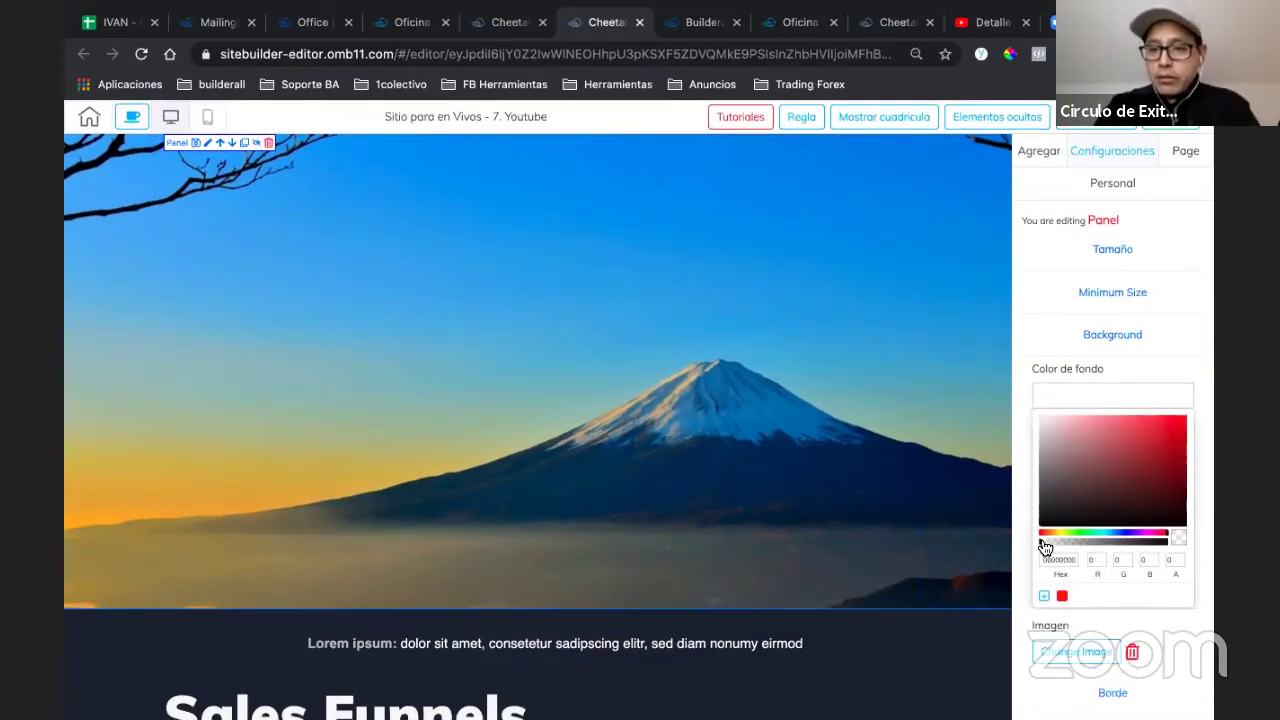
{"action": "left_click_drag", "start_coordinate": [1043, 546], "coordinate": [1100, 550]}
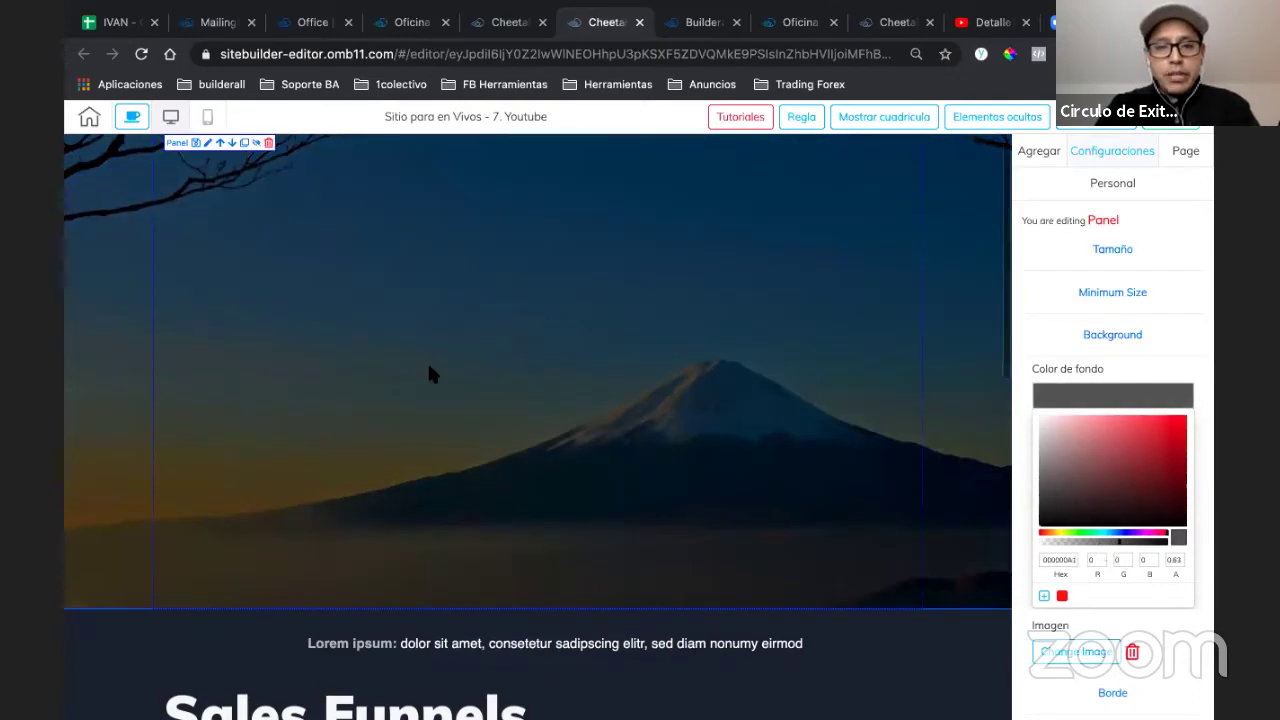
{"action": "scroll", "coordinate": [647, 370], "scroll_direction": "up", "scroll_amount": 1}
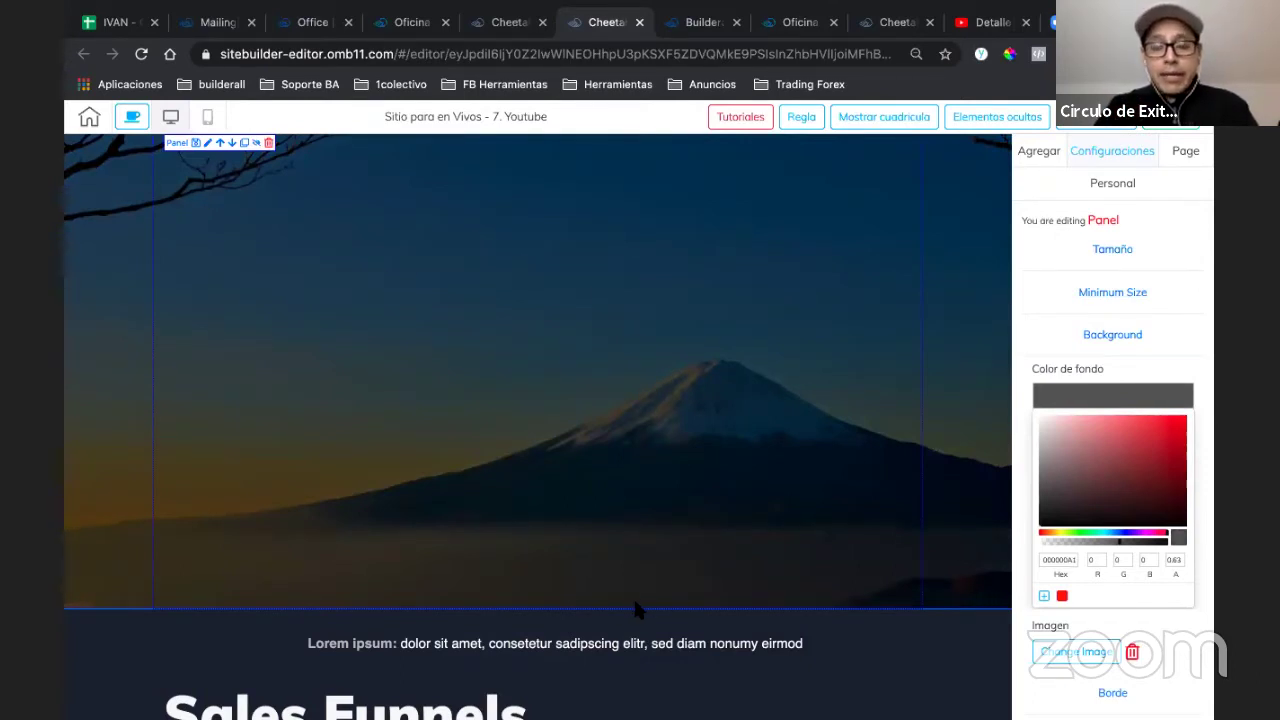
{"action": "scroll", "coordinate": [633, 596], "scroll_direction": "up", "scroll_amount": 1}
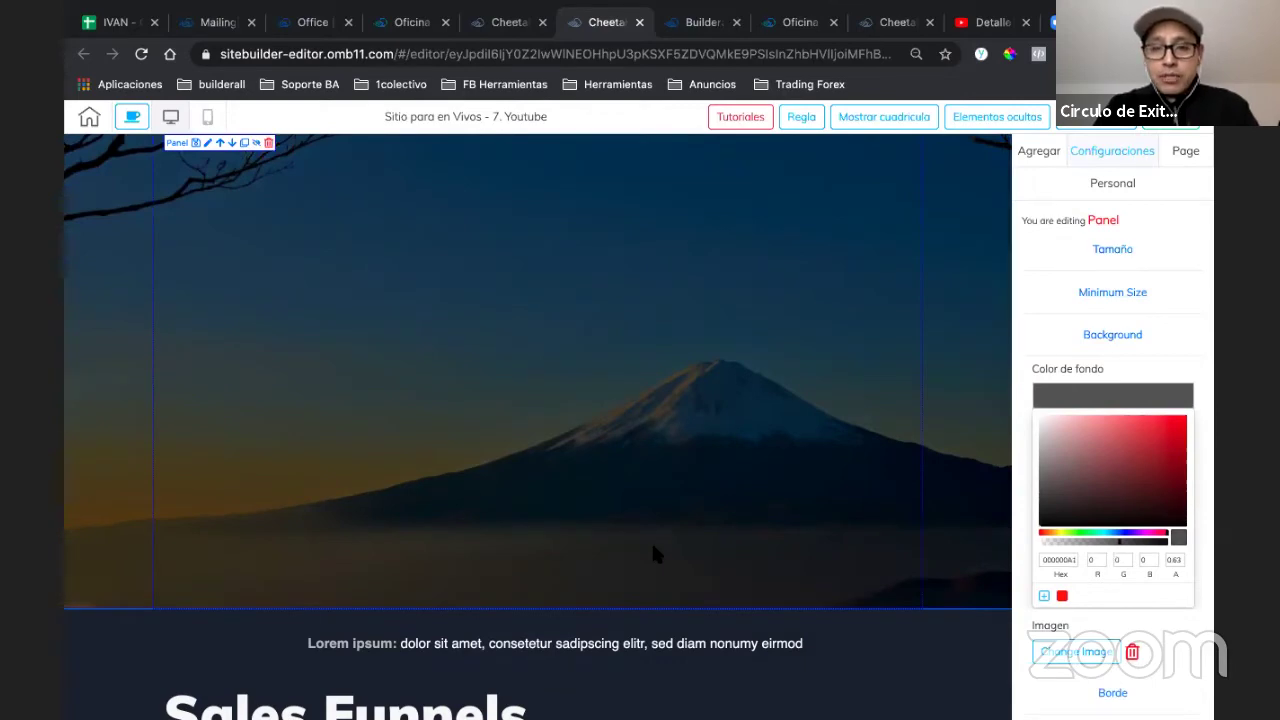
{"action": "scroll", "coordinate": [653, 552], "scroll_direction": "down", "scroll_amount": 2}
{"action": "scroll", "coordinate": [652, 553], "scroll_direction": "up", "scroll_amount": 2}
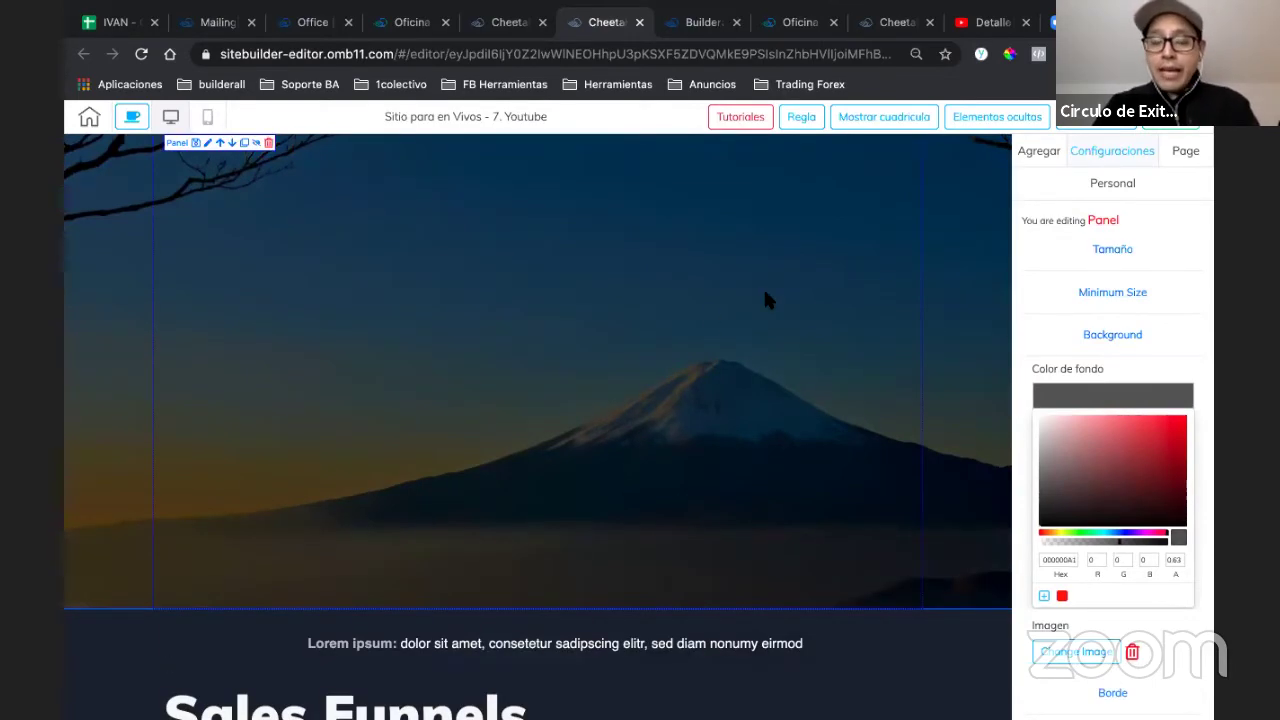
- Close the colour picker and collapse the panel's Background and Parallax sections
{"action": "left_click", "coordinate": [1109, 392]}
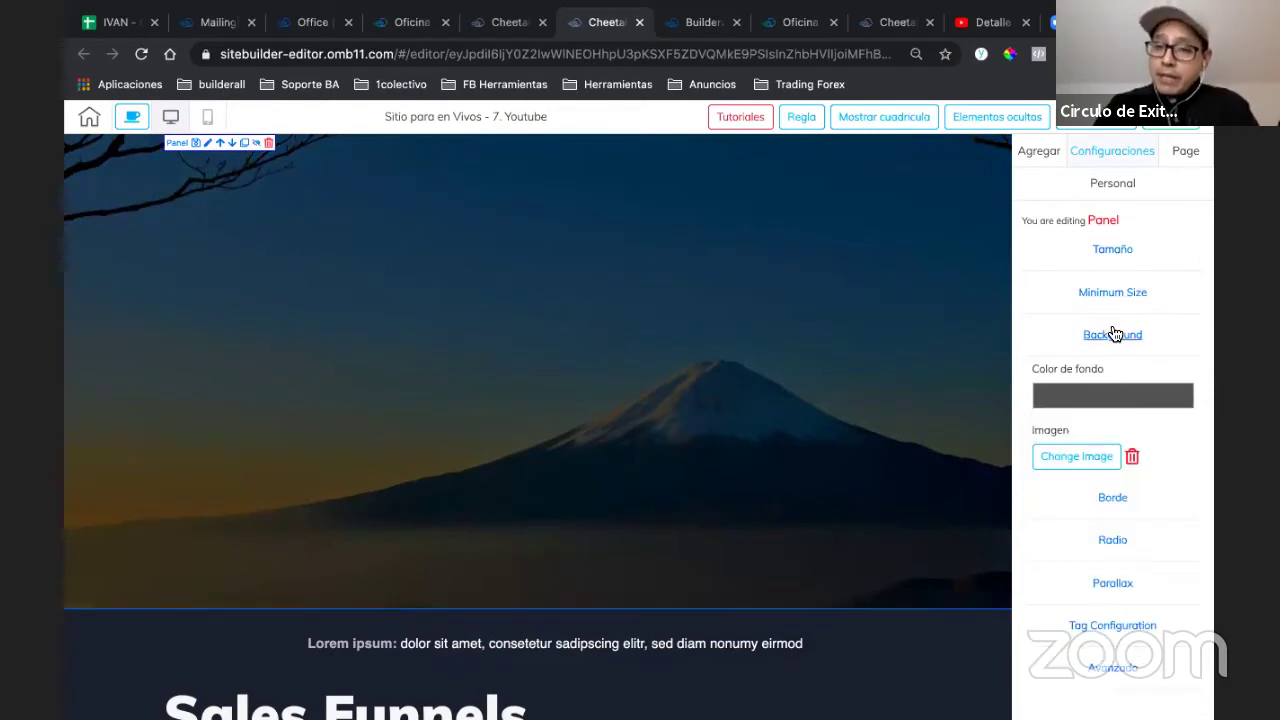
{"action": "left_click", "coordinate": [1112, 334]}
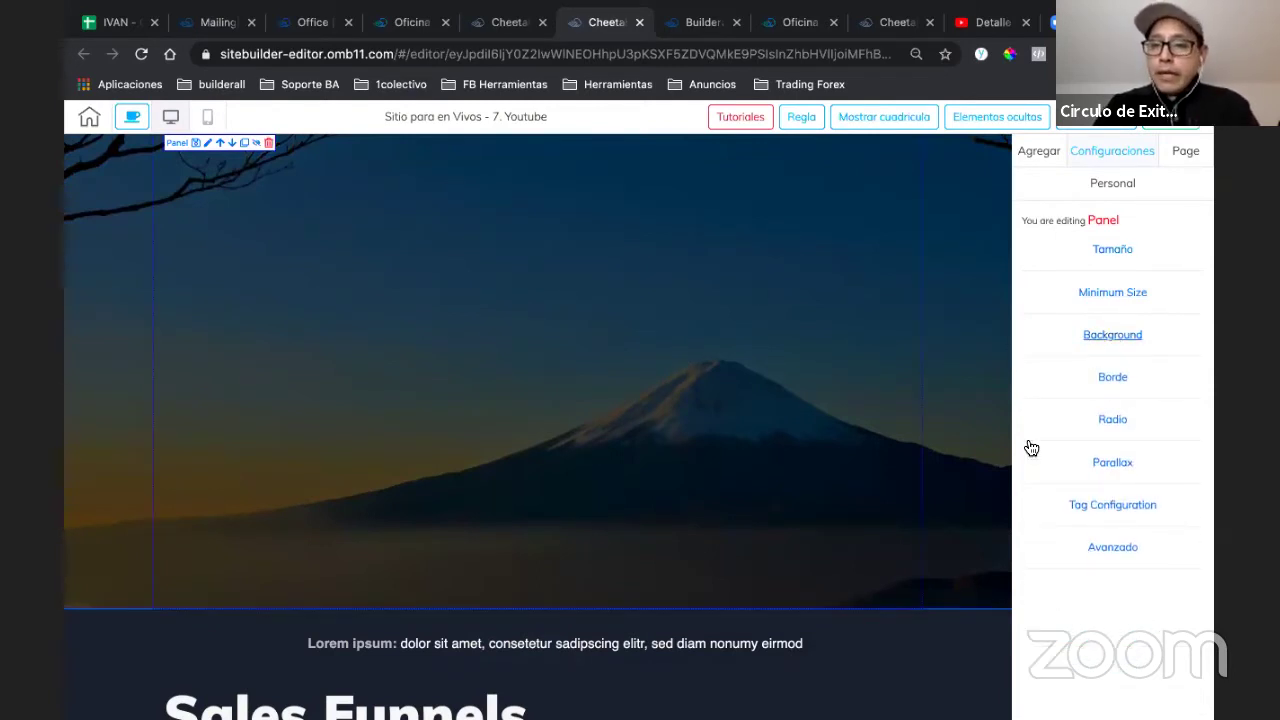
{"action": "left_click", "coordinate": [1112, 468]}
{"action": "left_click", "coordinate": [1088, 478]}
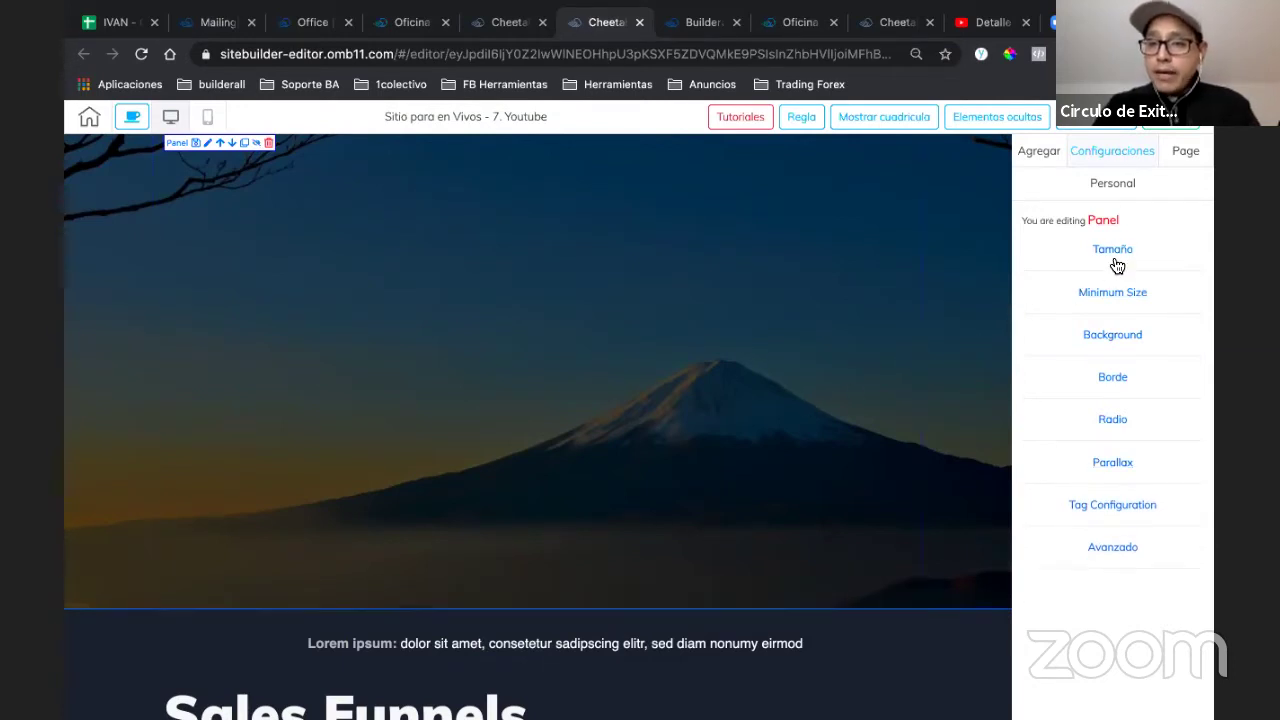
{"action": "left_click", "coordinate": [1098, 336]}
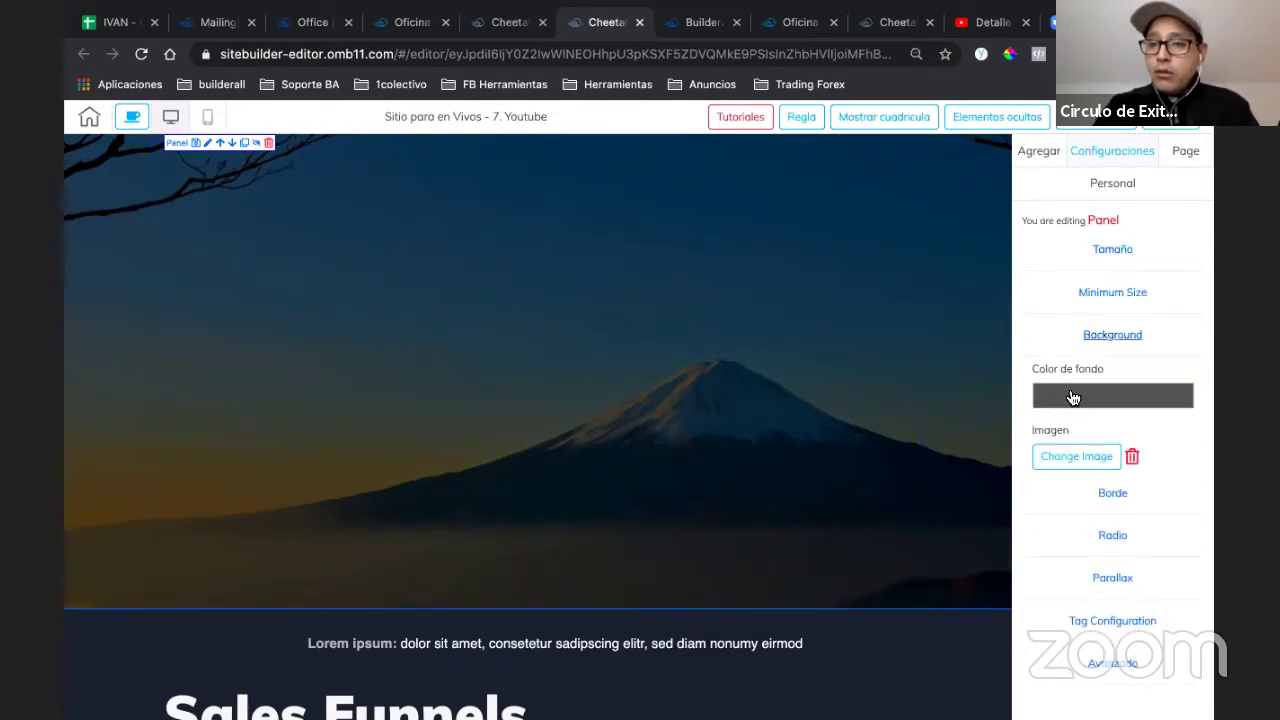
- Apply the globos balloon image as the hero panel's background
{"action": "left_click", "coordinate": [1070, 455]}
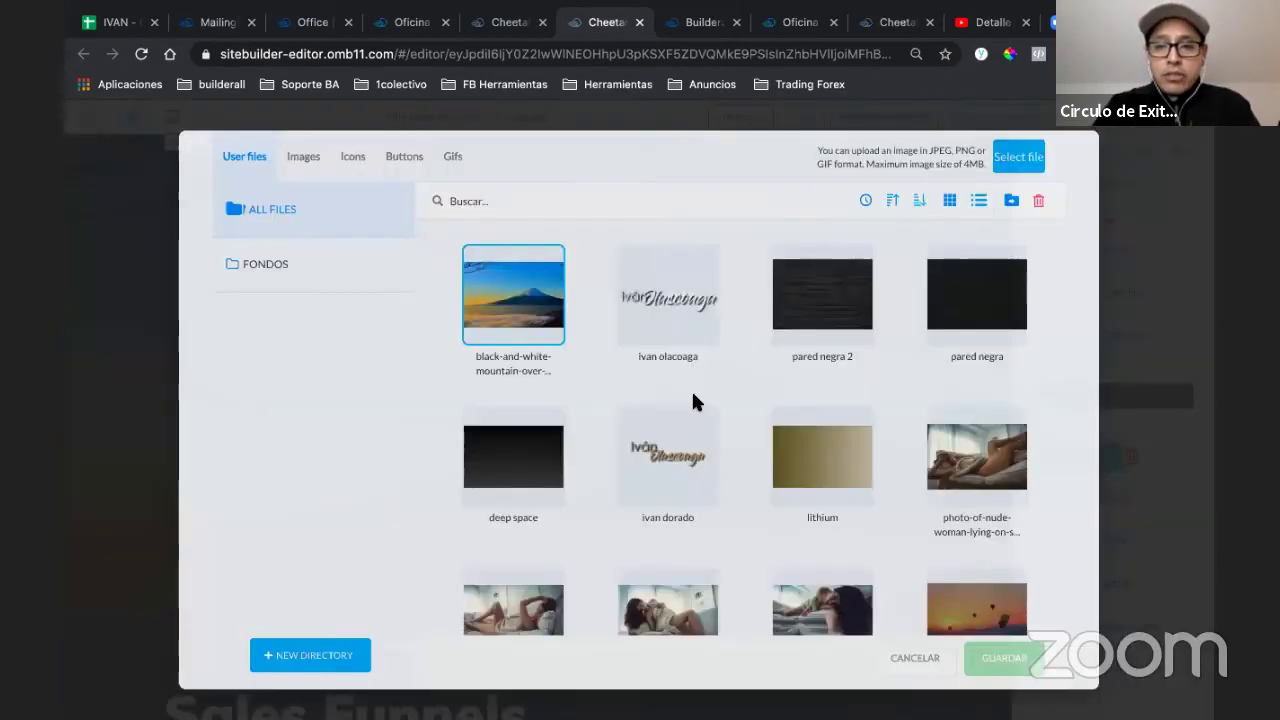
{"action": "scroll", "coordinate": [700, 400], "scroll_direction": "down", "scroll_amount": 5}
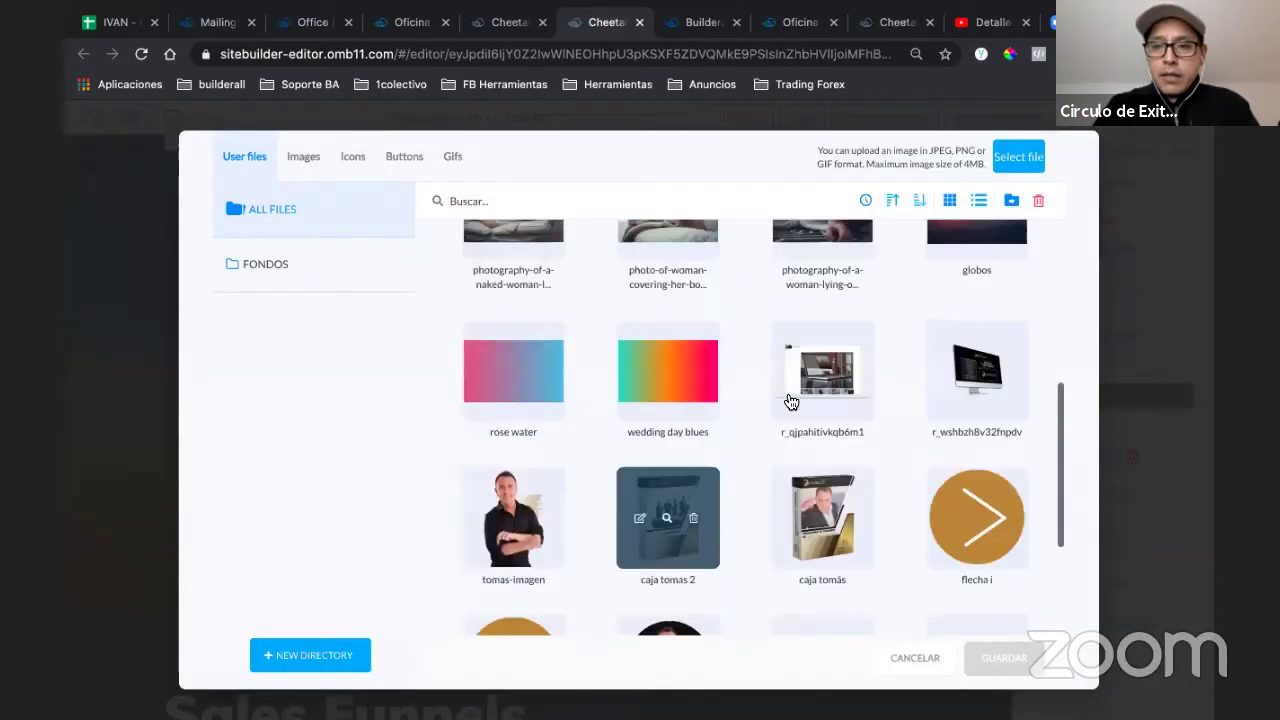
{"action": "scroll", "coordinate": [790, 400], "scroll_direction": "up", "scroll_amount": 1}
{"action": "left_click", "coordinate": [965, 298]}
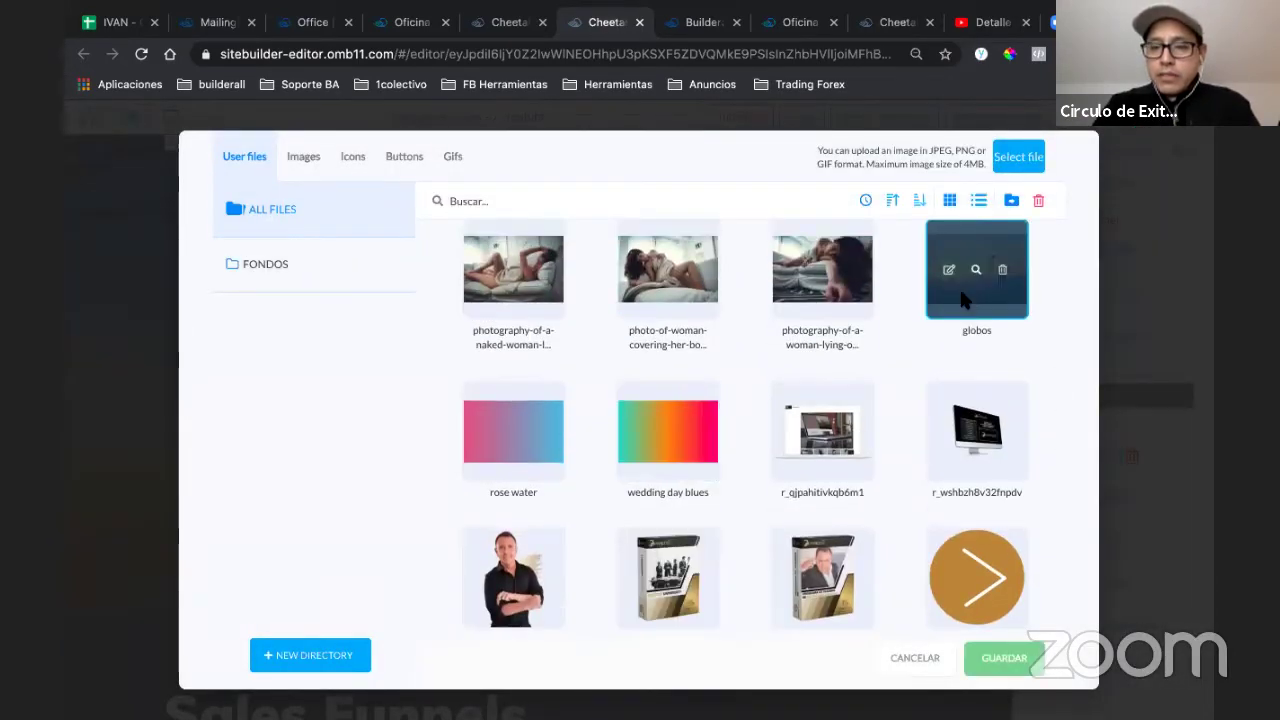
{"action": "left_click", "coordinate": [975, 652]}
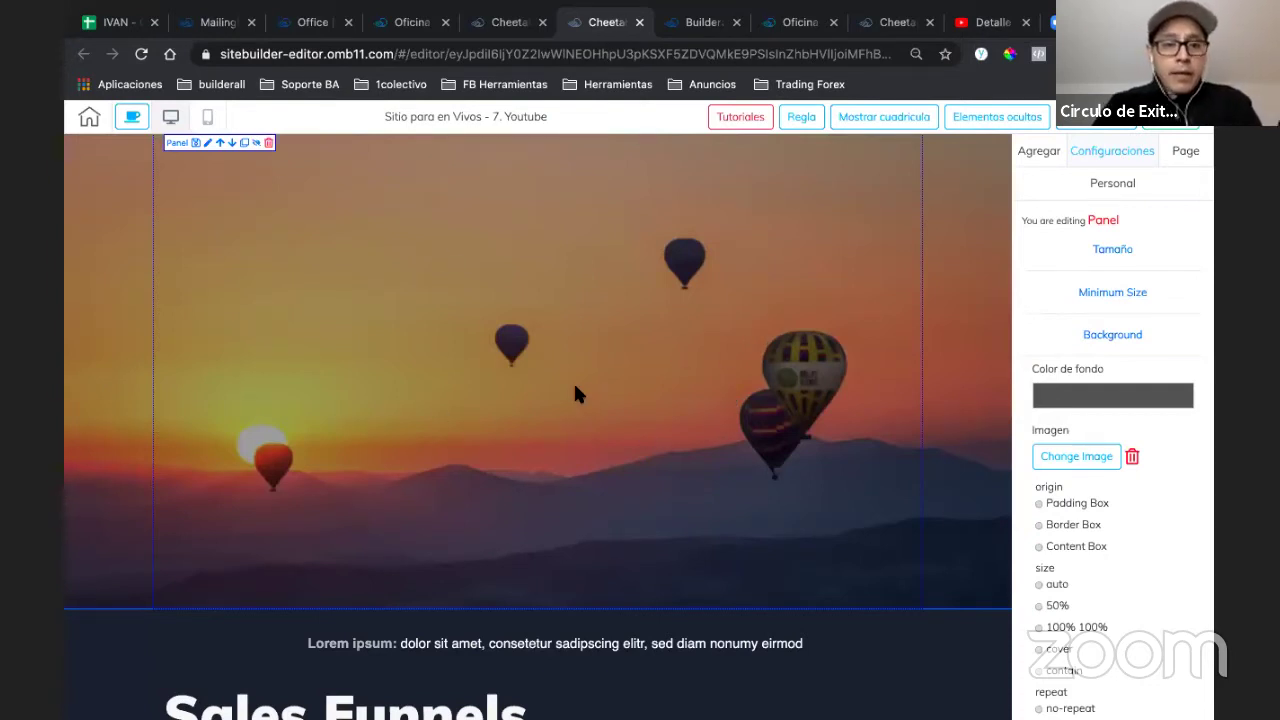
- Lower the black overlay's alpha to 0.56 (0000008F) and collapse Background
{"action": "left_click", "coordinate": [1085, 395]}
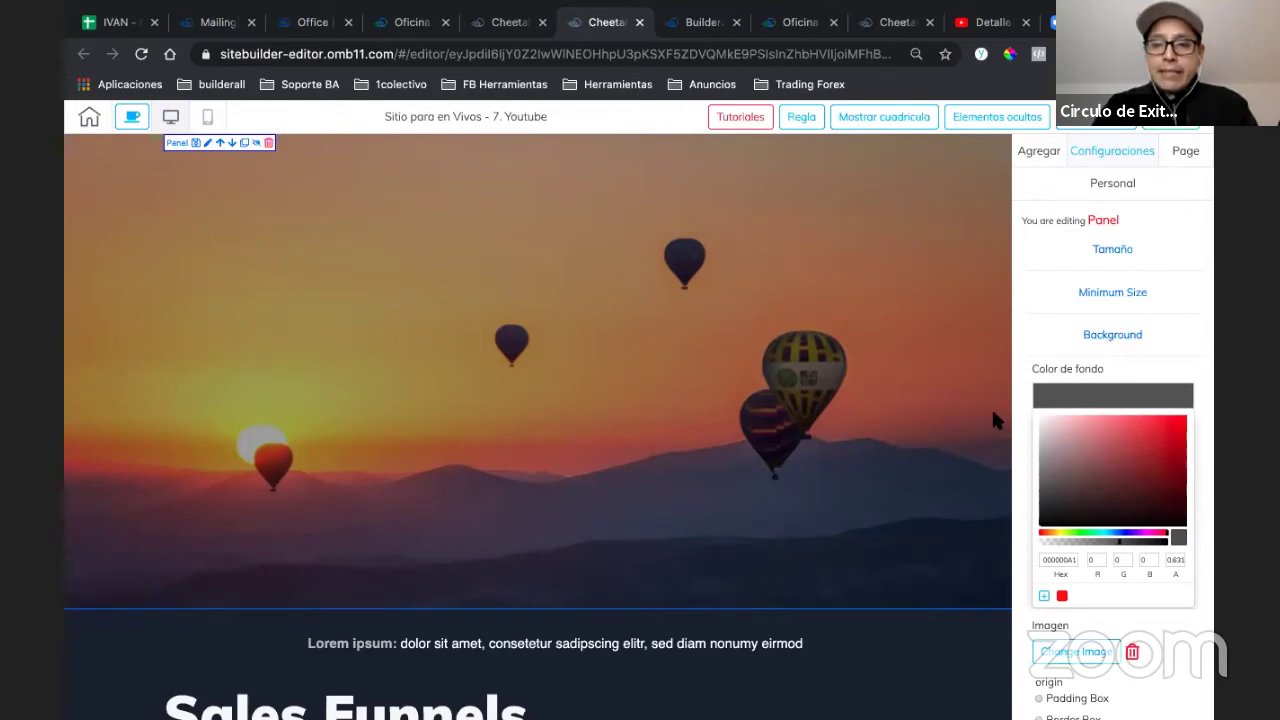
{"action": "left_click", "coordinate": [1062, 391]}
{"action": "left_click", "coordinate": [1096, 405]}
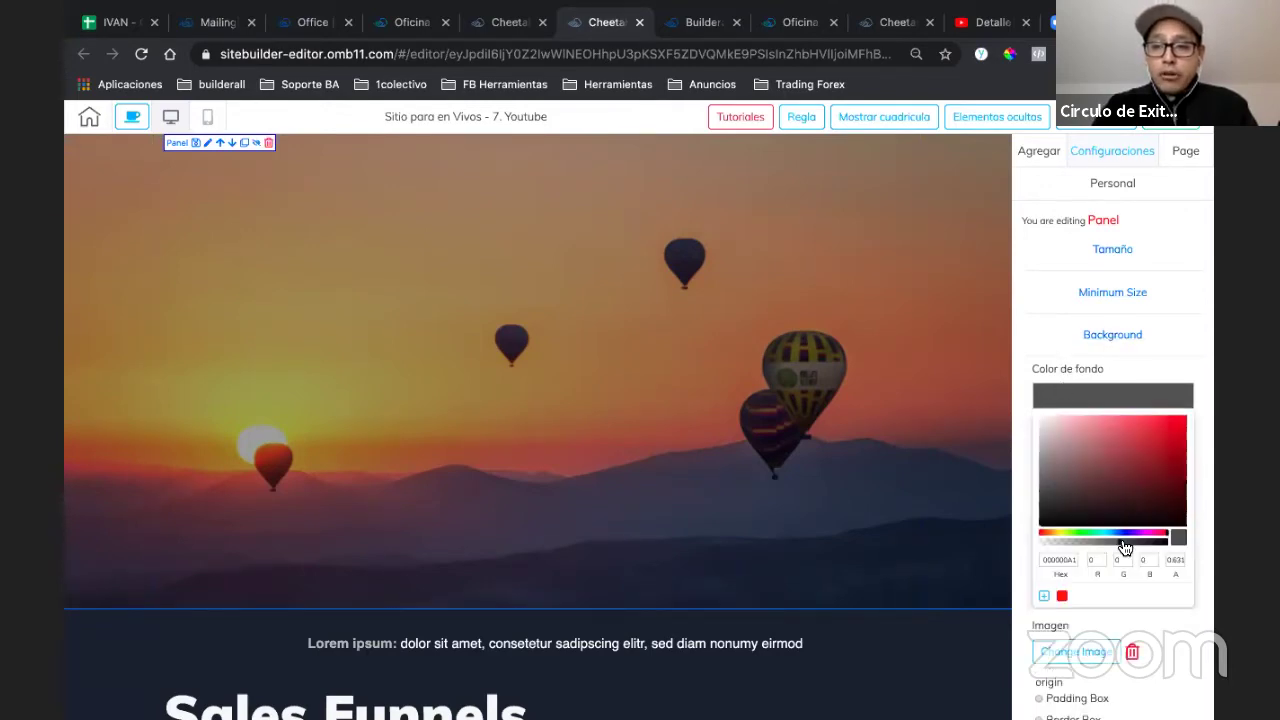
{"action": "left_click_drag", "start_coordinate": [1071, 549], "coordinate": [1110, 541]}
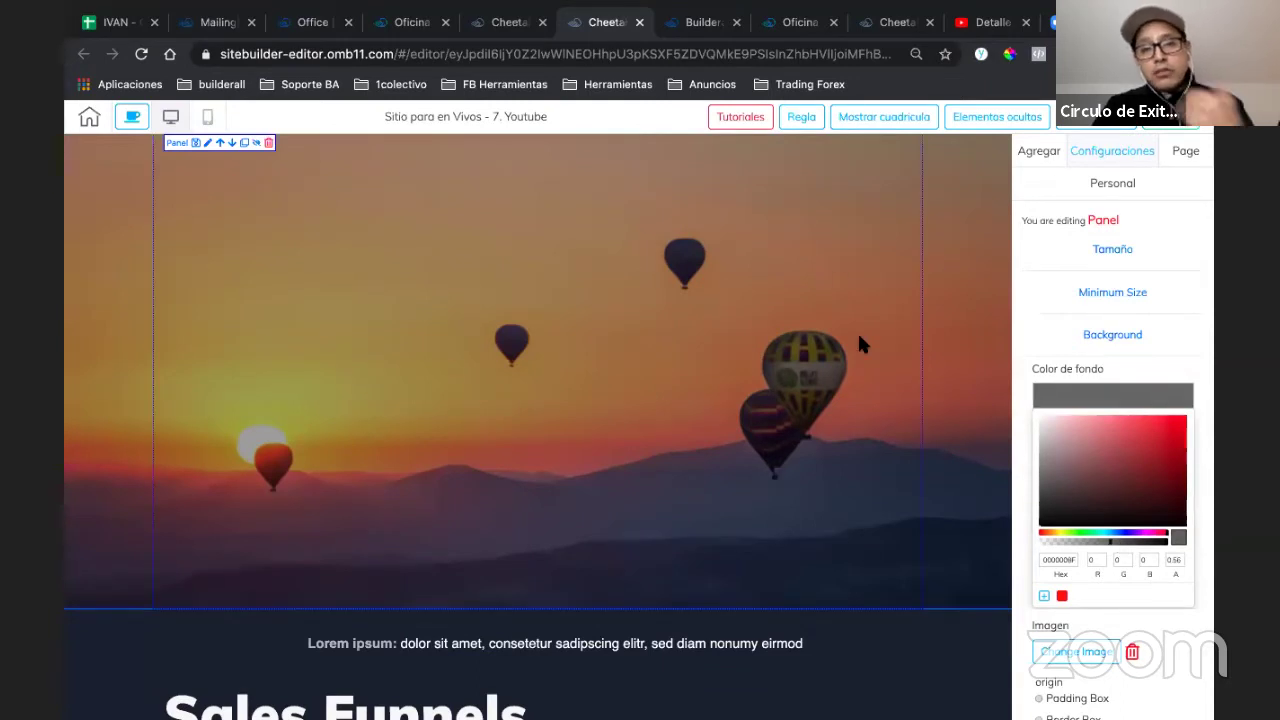
{"action": "left_click", "coordinate": [1095, 345]}
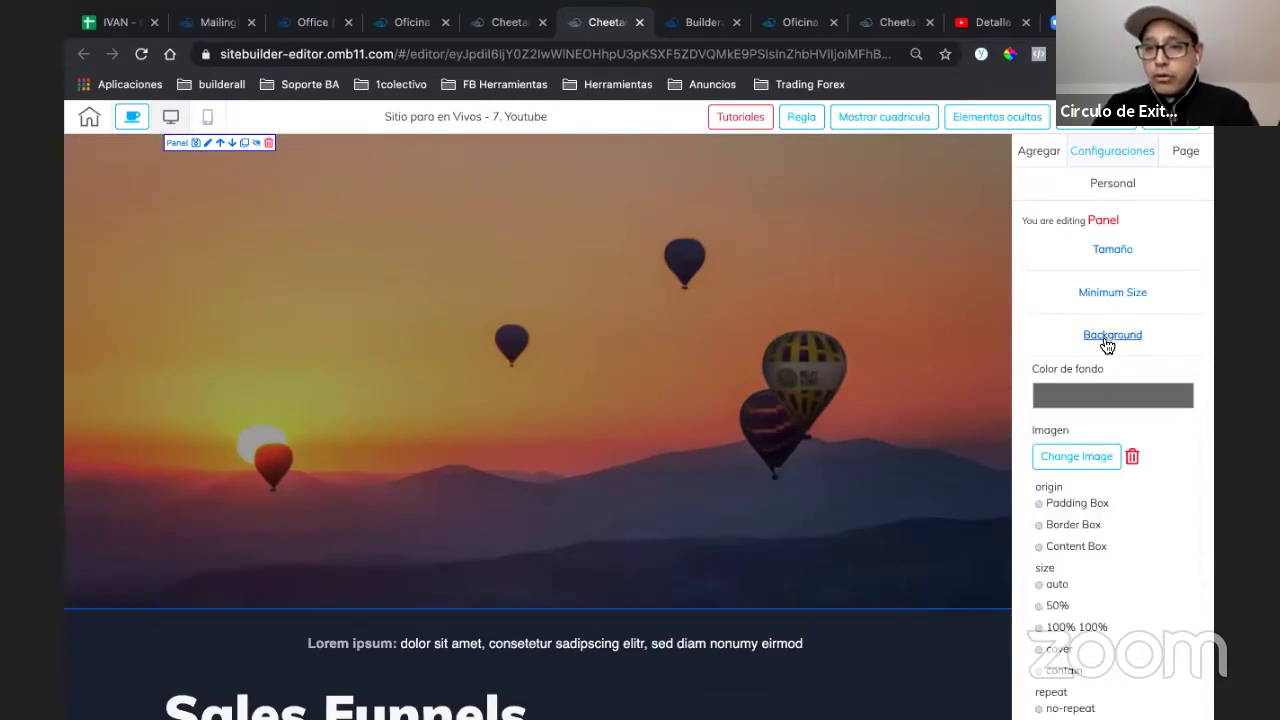
{"action": "left_click", "coordinate": [1107, 345]}
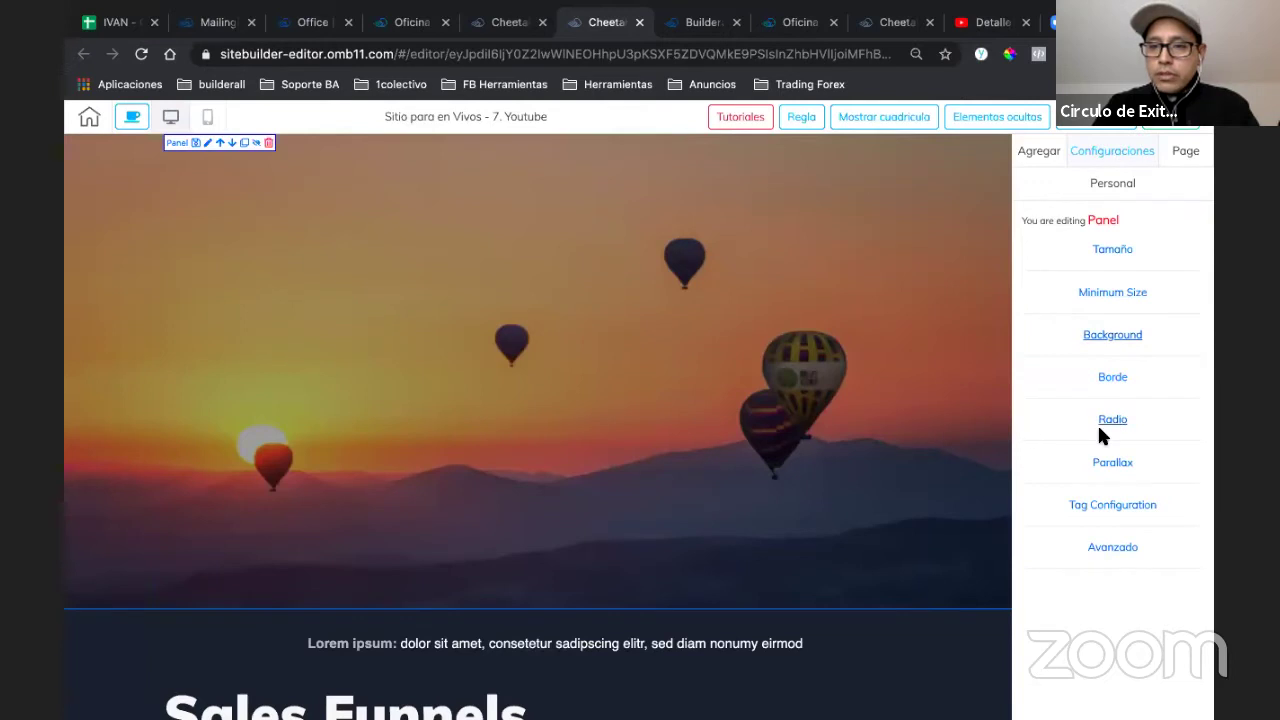
- Turn on Scroll parallax for the balloon header panel and raise its speed to 15
{"action": "left_click", "coordinate": [1105, 462]}
{"action": "left_click", "coordinate": [1035, 497]}
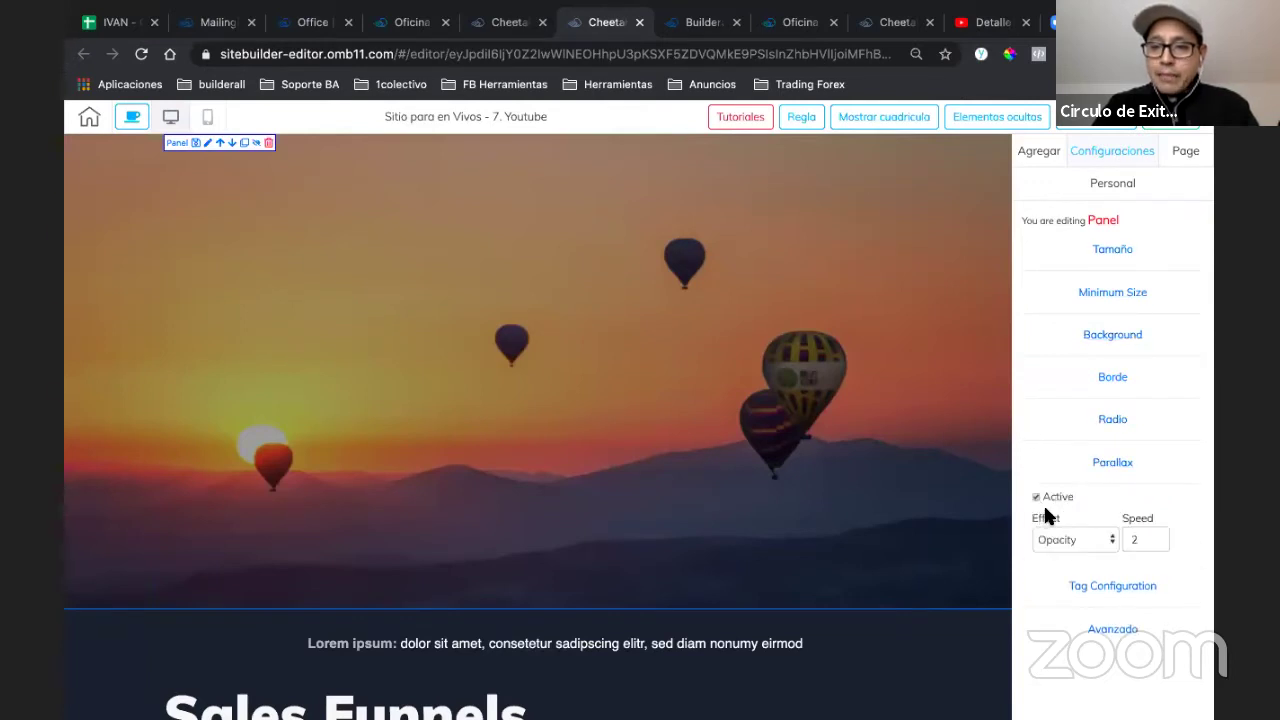
{"action": "left_click", "coordinate": [1095, 535]}
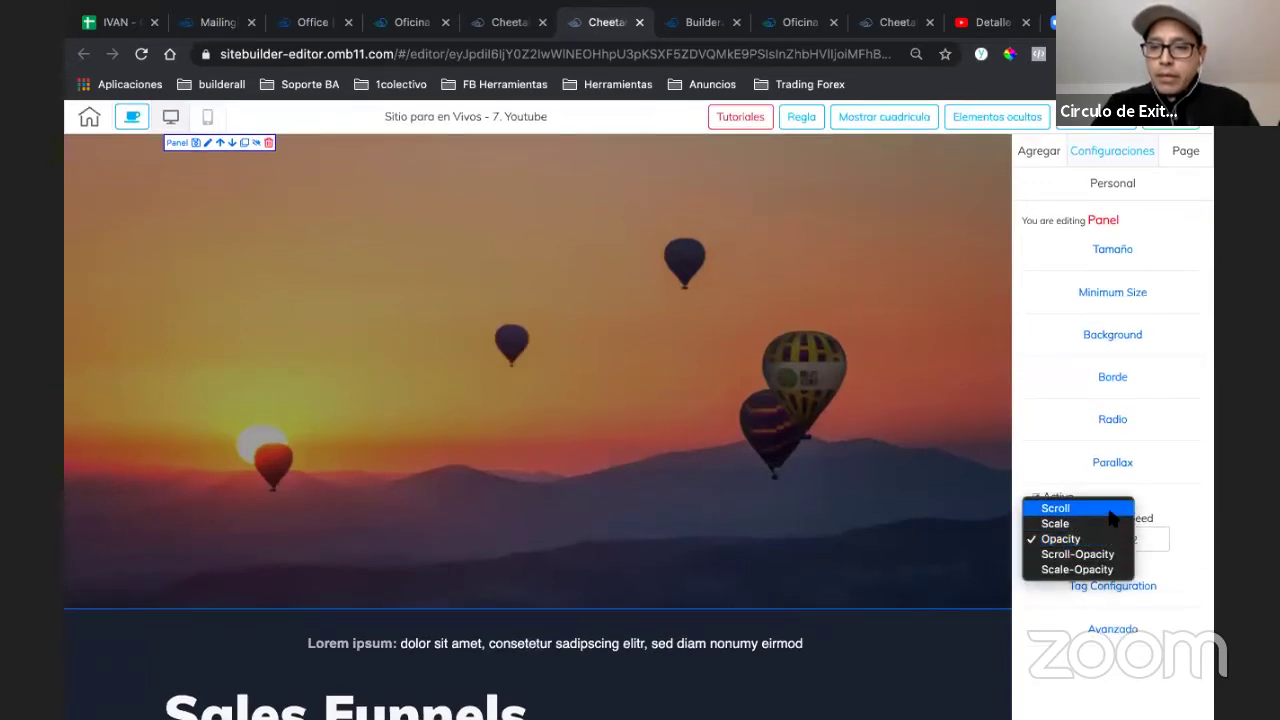
{"action": "left_click", "coordinate": [1100, 499]}
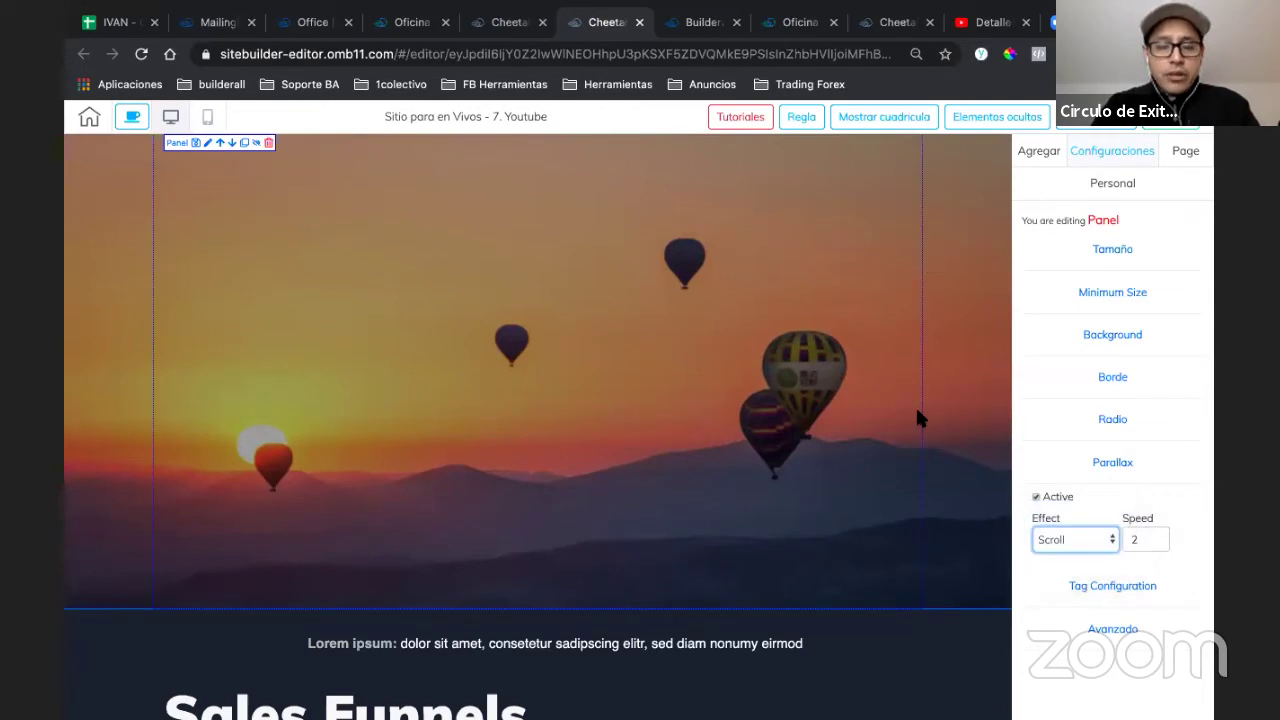
{"action": "scroll", "coordinate": [917, 417], "scroll_direction": "down", "scroll_amount": 1}
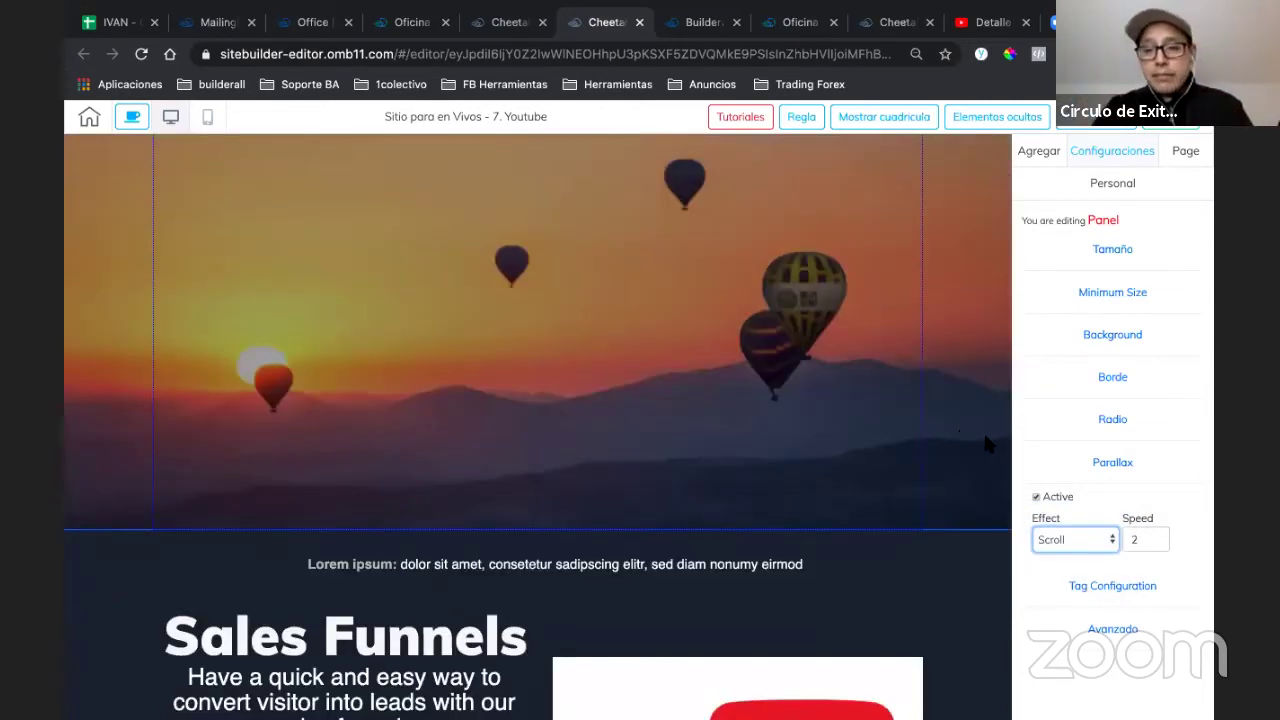
{"action": "left_click", "coordinate": [1155, 533]}
{"action": "key", "text": "BackSpace"}
{"action": "type", "text": "11"}
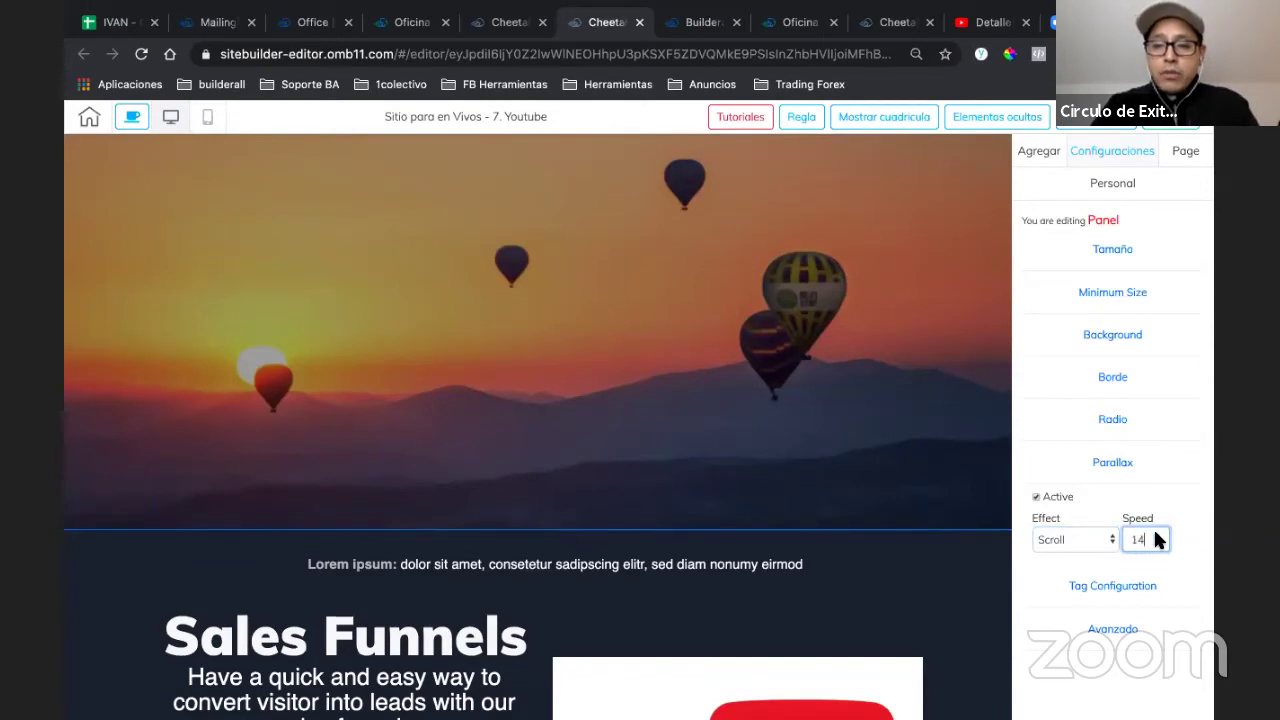
{"action": "left_click", "coordinate": [1156, 536]}
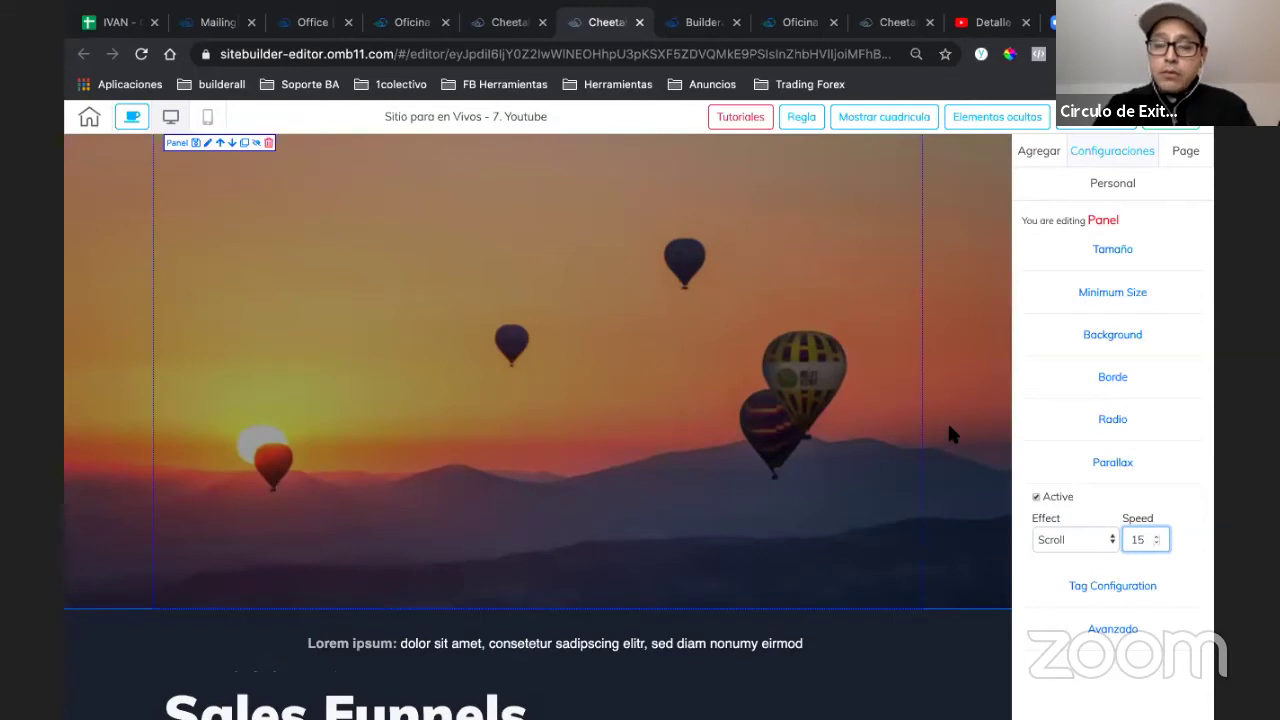
{"action": "scroll", "coordinate": [947, 421], "scroll_direction": "down", "scroll_amount": 2}
{"action": "scroll", "coordinate": [947, 421], "scroll_direction": "up", "scroll_amount": 2}
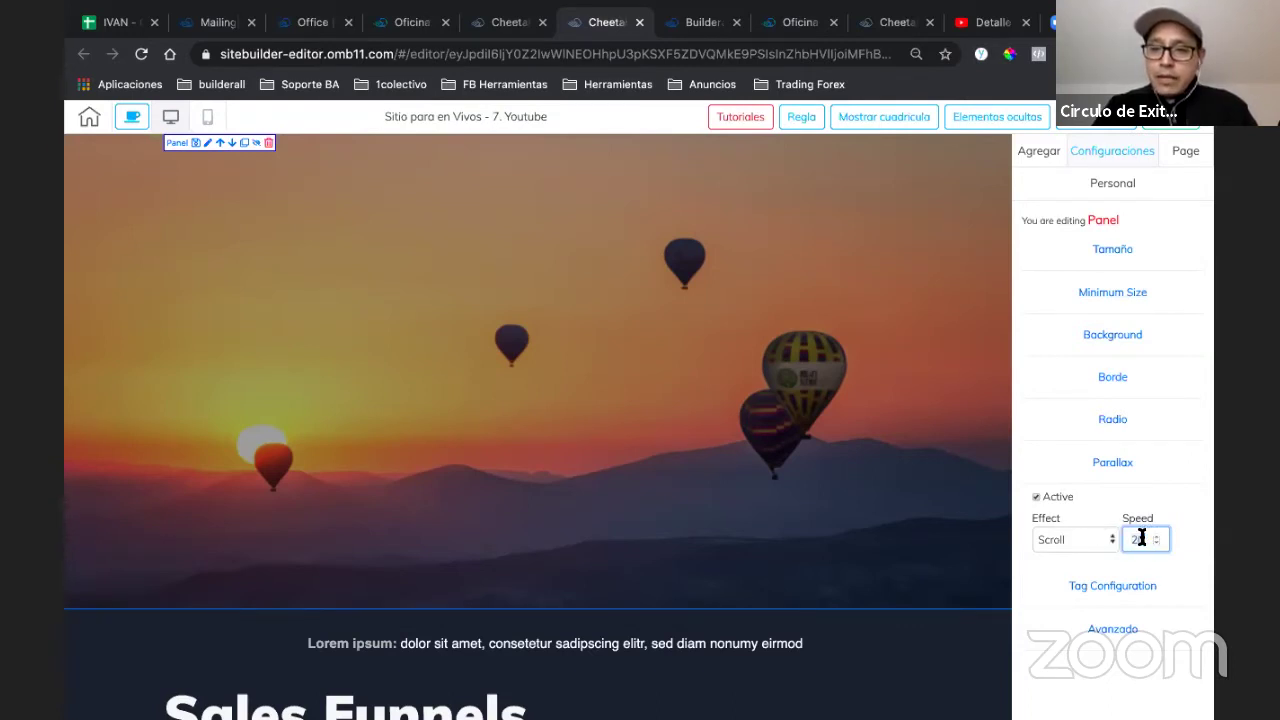
{"action": "type", "text": "10"}
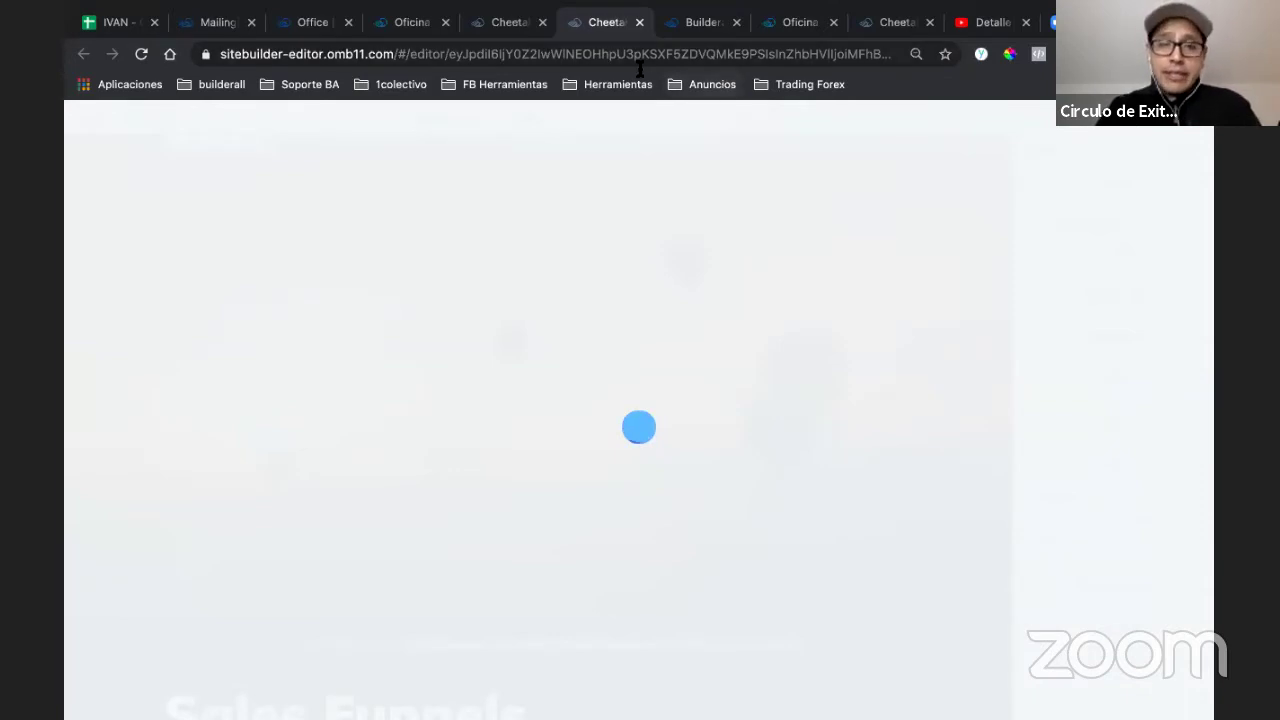
- Open the live 7. Youtube page from the site's page list
{"action": "key", "text": "ctrl+shift+Tab"}
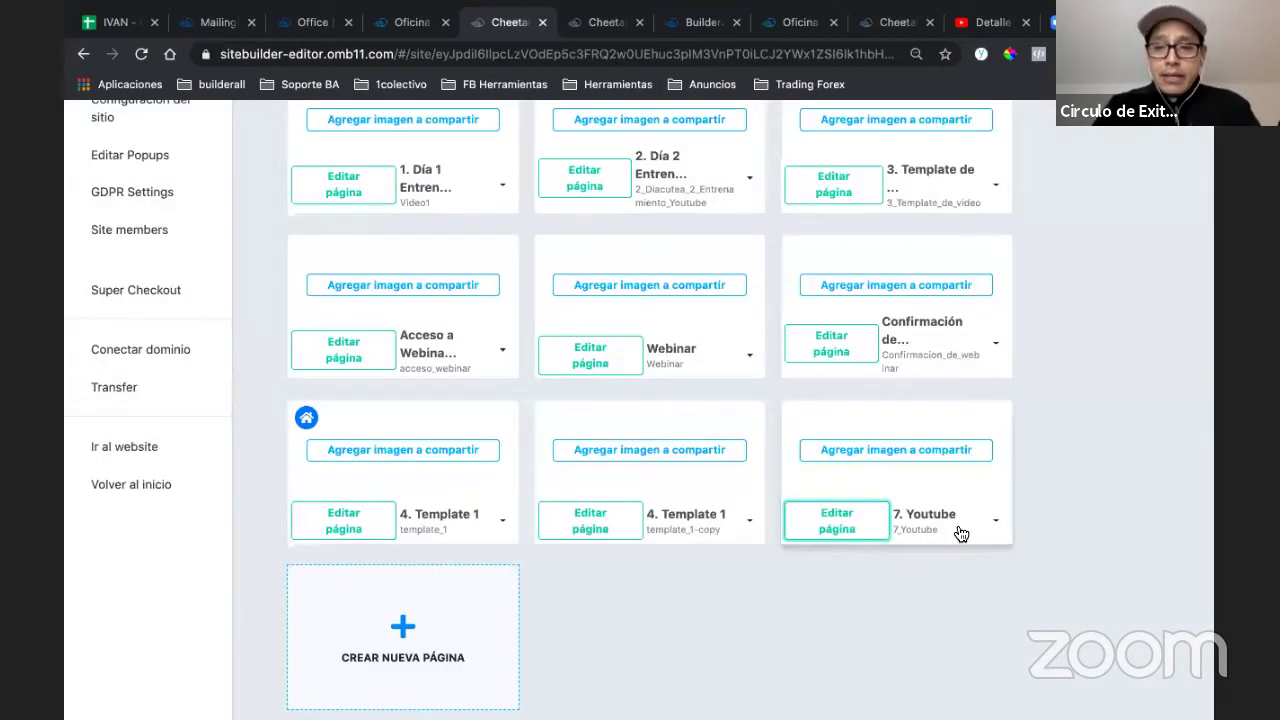
{"action": "left_click", "coordinate": [996, 521]}
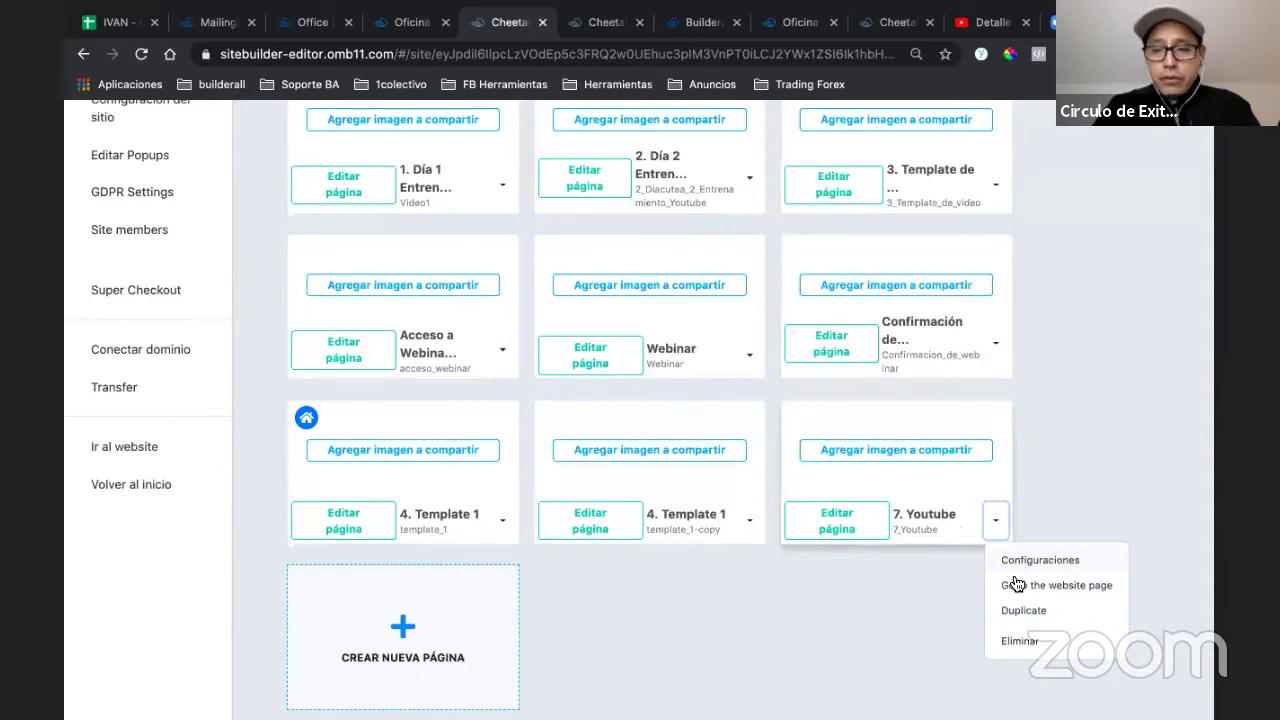
{"action": "left_click", "coordinate": [1016, 585]}
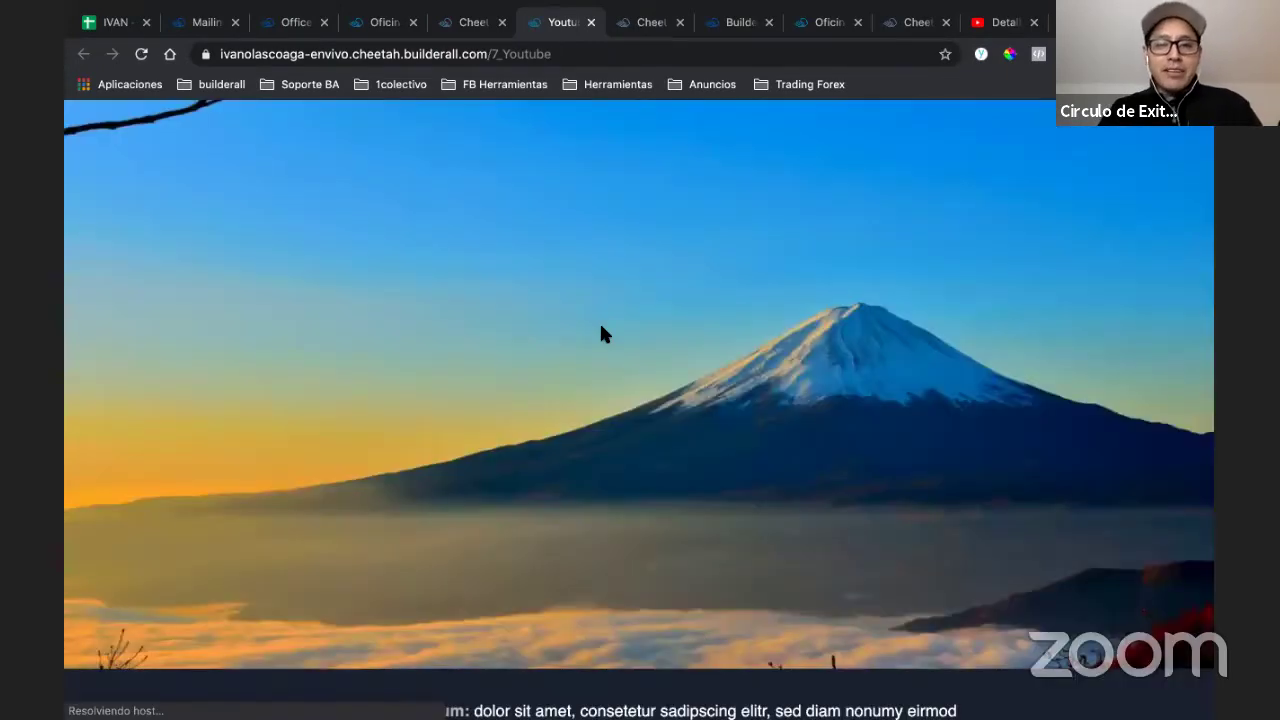
{"action": "scroll", "coordinate": [601, 333], "scroll_direction": "down", "scroll_amount": 5}
{"action": "scroll", "coordinate": [601, 333], "scroll_direction": "up", "scroll_amount": 5}
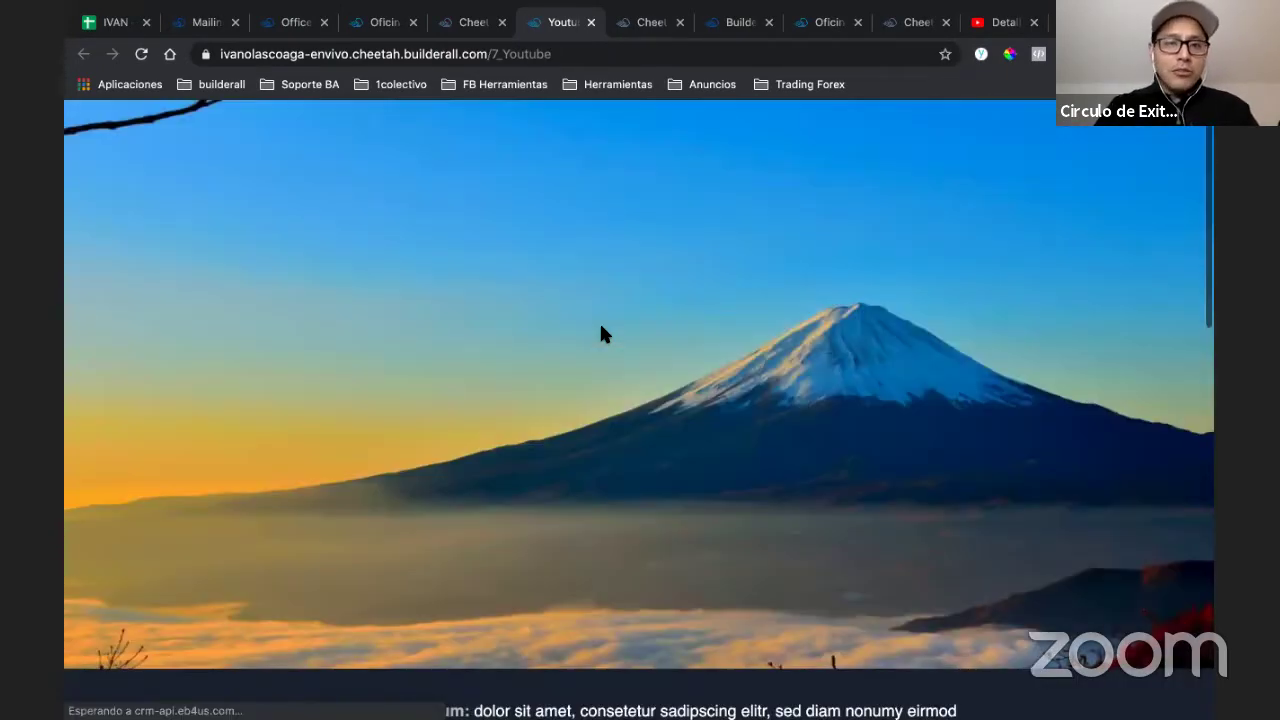
- Publish the saved site and reload the live 7. Youtube page
{"action": "left_click", "coordinate": [643, 29]}
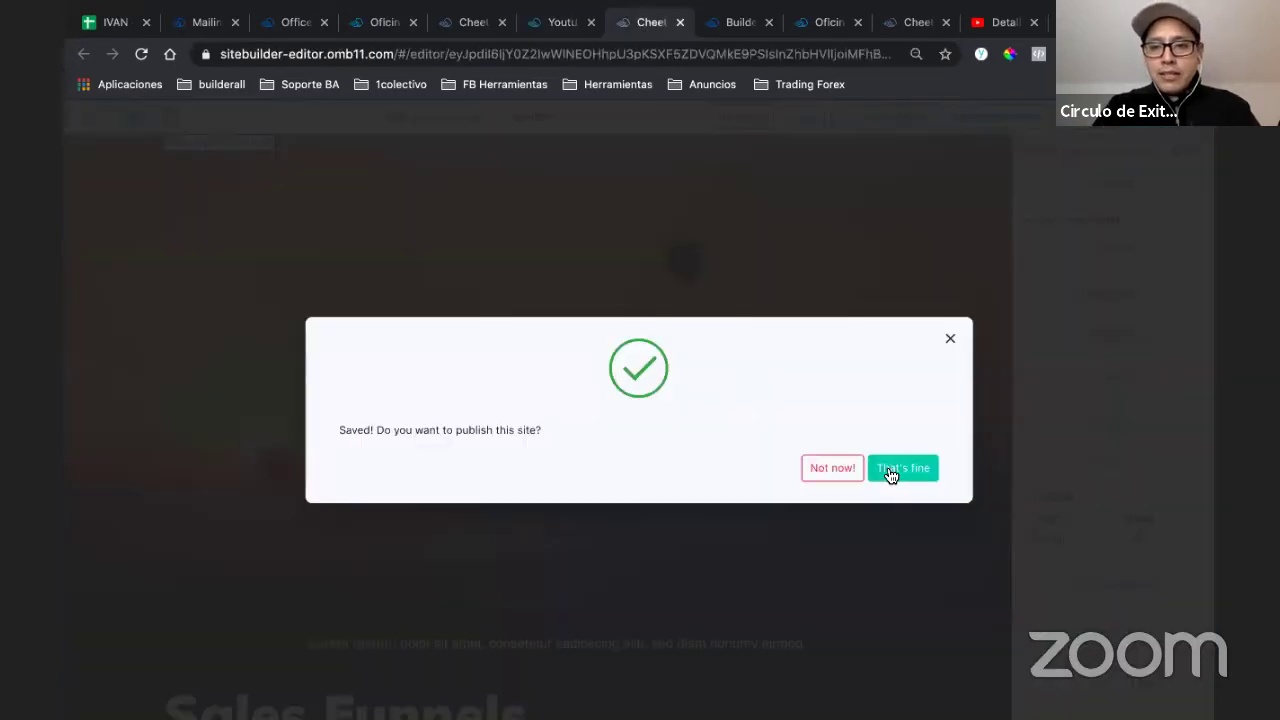
{"action": "left_click", "coordinate": [891, 474]}
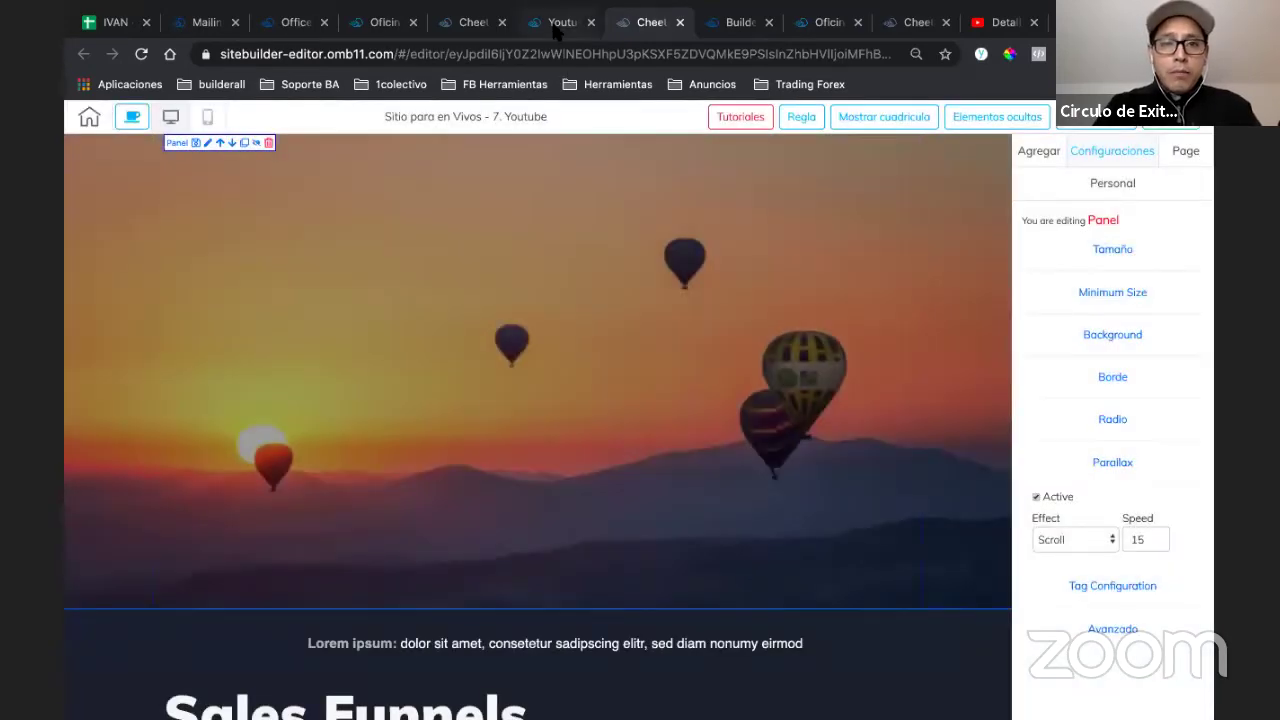
{"action": "left_click", "coordinate": [560, 22]}
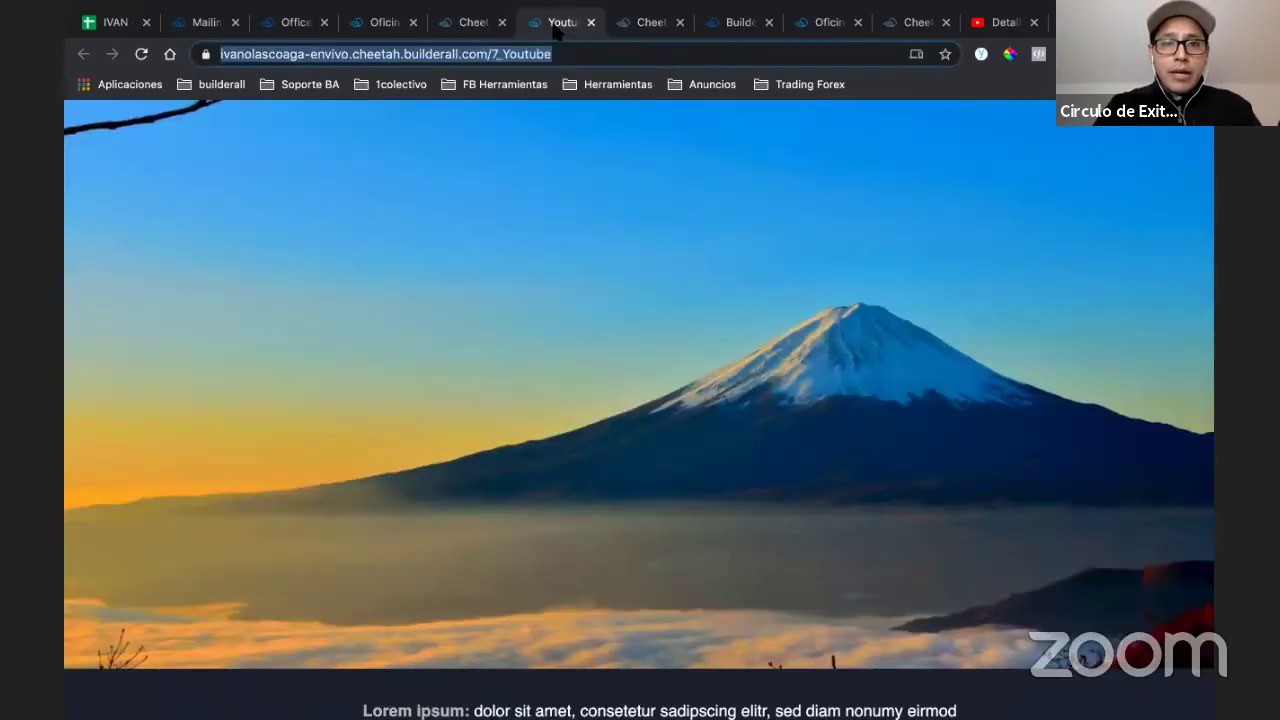
{"action": "left_click", "coordinate": [581, 54]}
{"action": "key", "text": "Escape"}
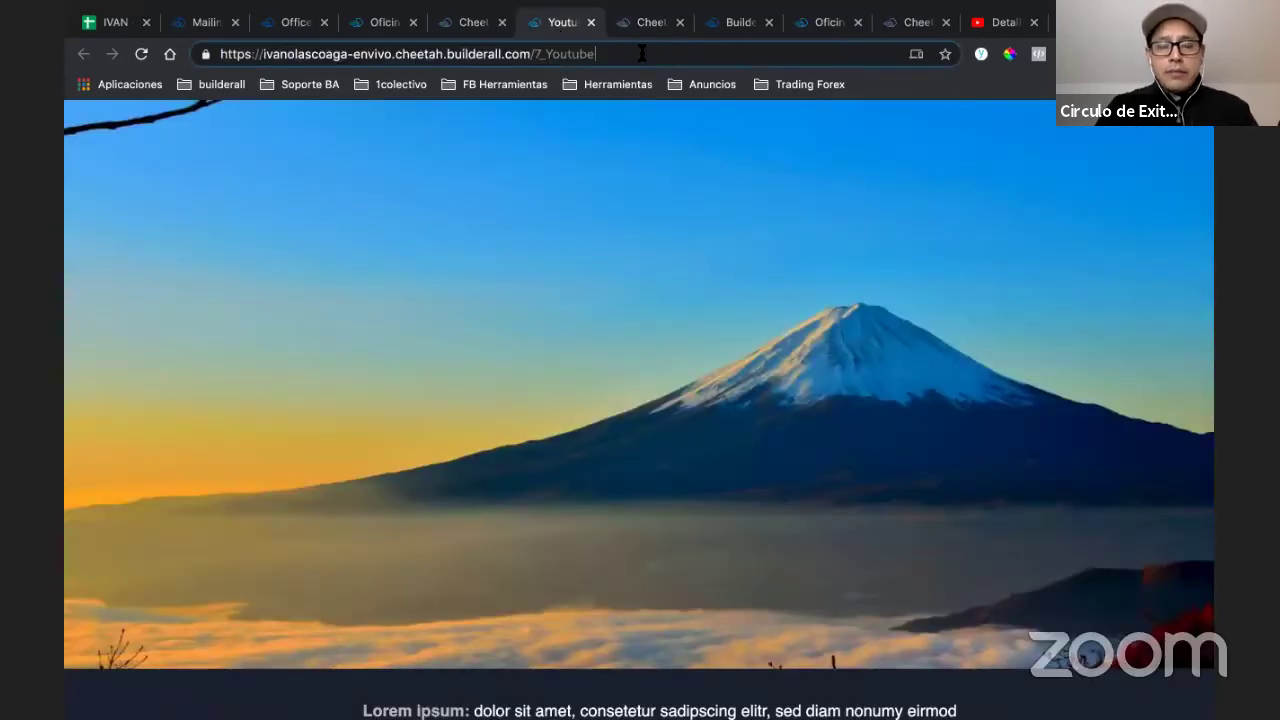
{"action": "left_click", "coordinate": [641, 54]}
{"action": "key", "text": "Return"}
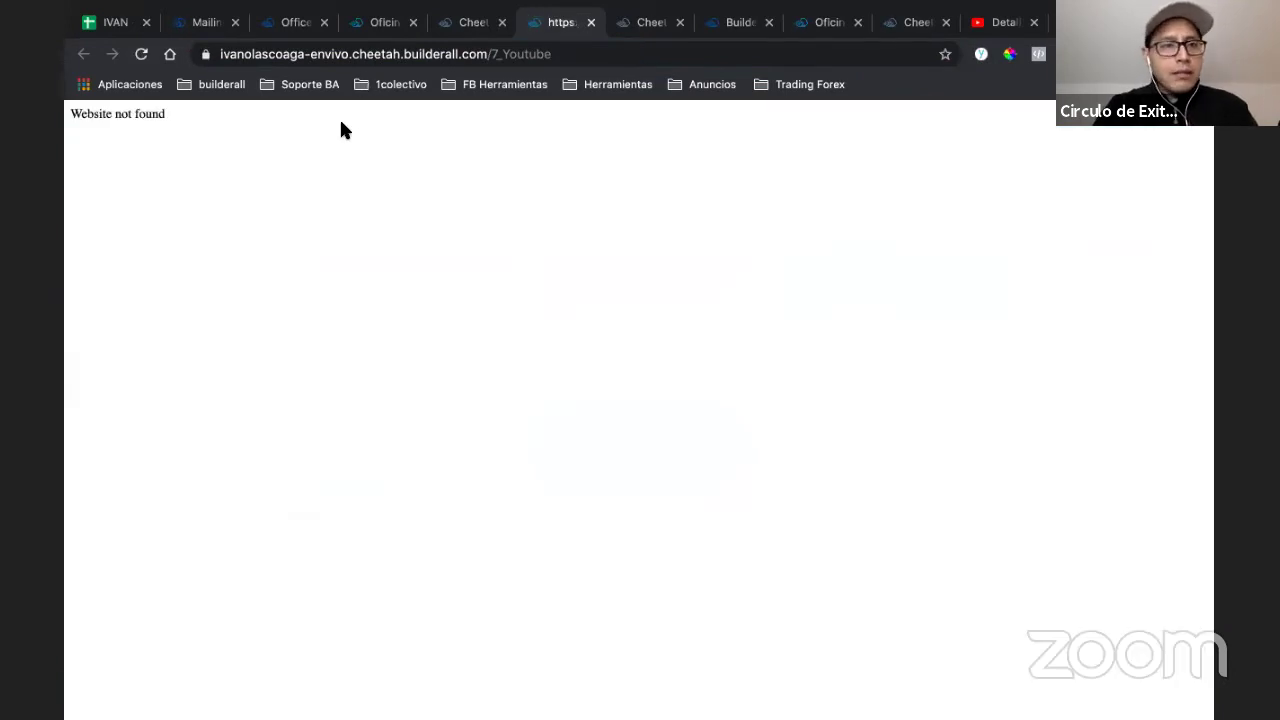
{"action": "left_click", "coordinate": [606, 50]}
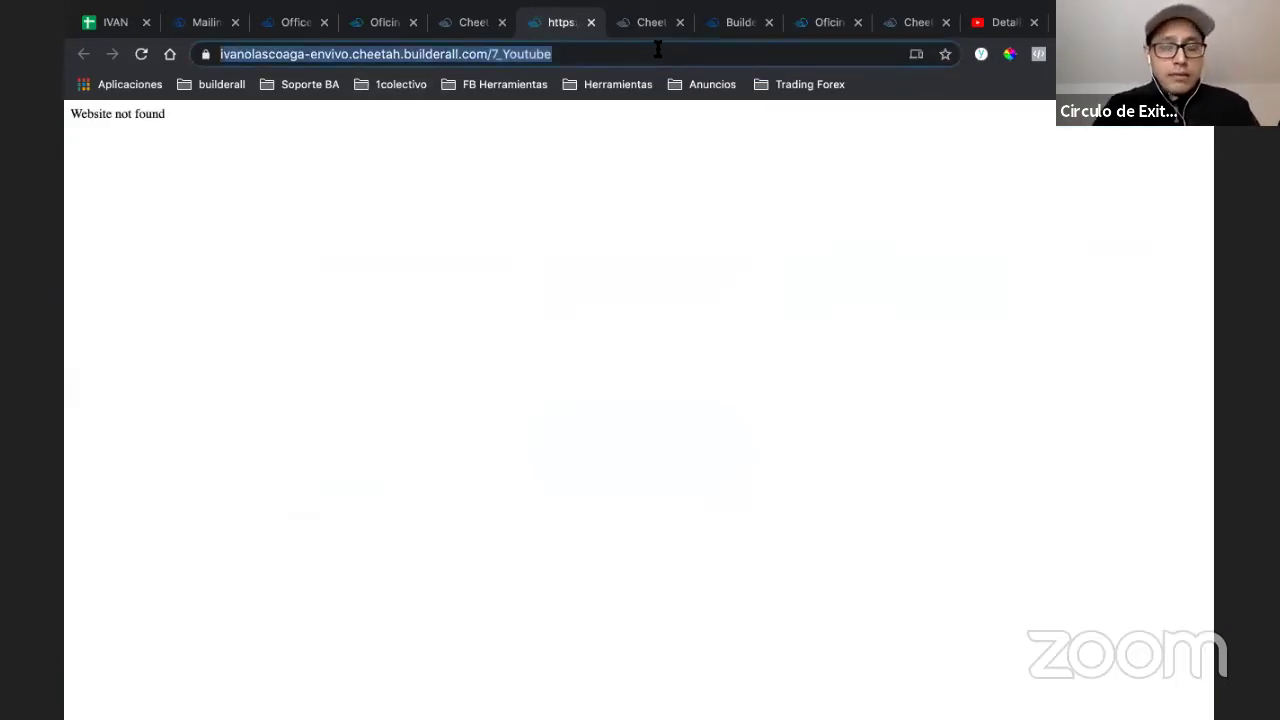
{"action": "key", "text": "Return"}
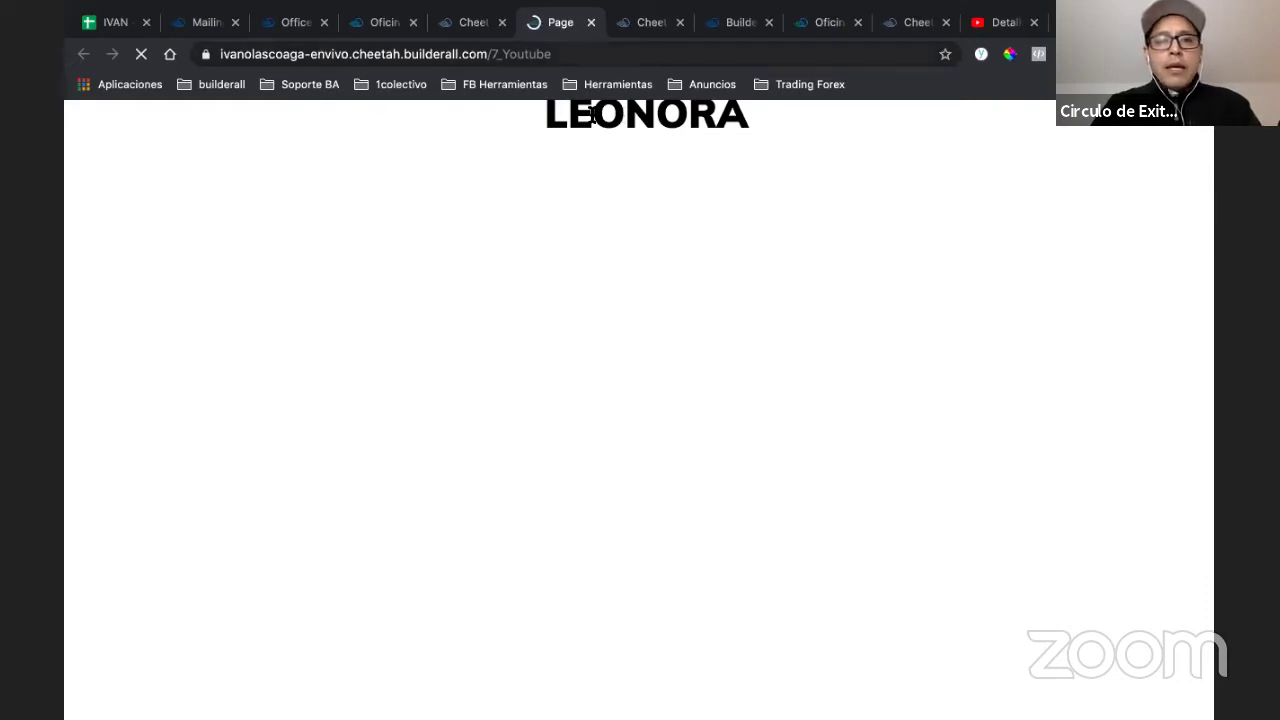
{"action": "left_click", "coordinate": [648, 54]}
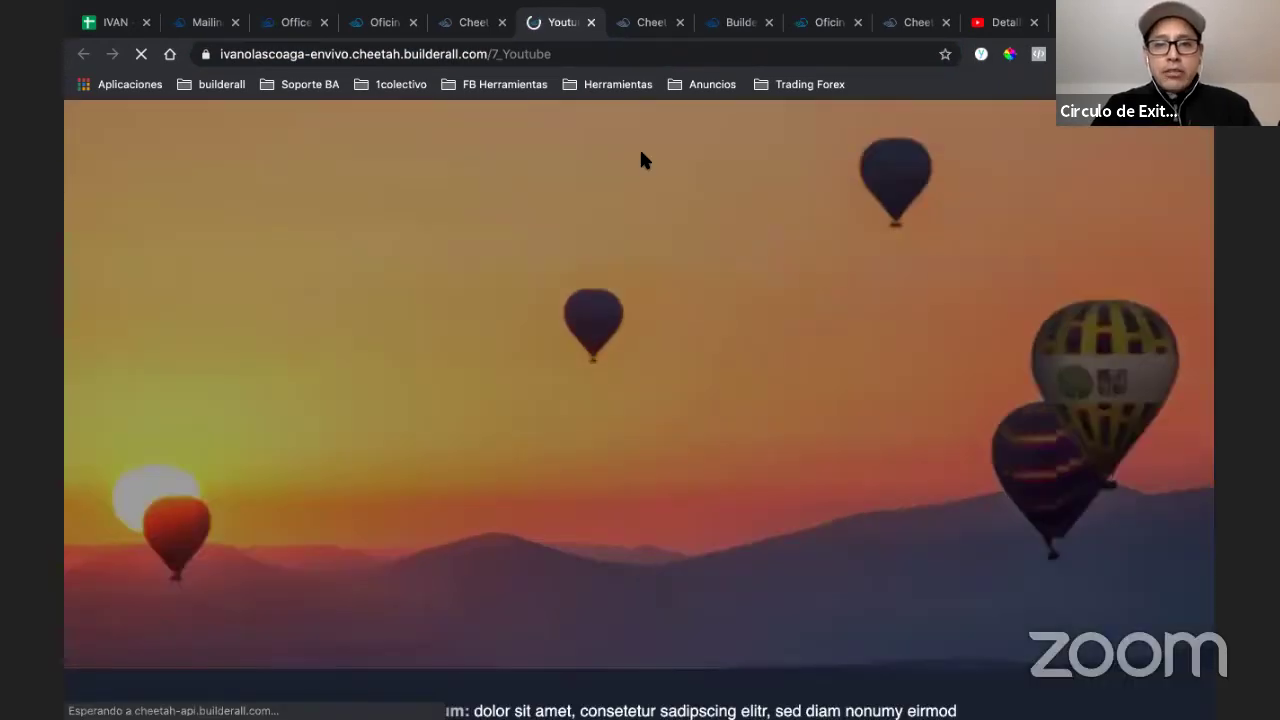
{"action": "scroll", "coordinate": [697, 420], "scroll_direction": "down", "scroll_amount": 4}
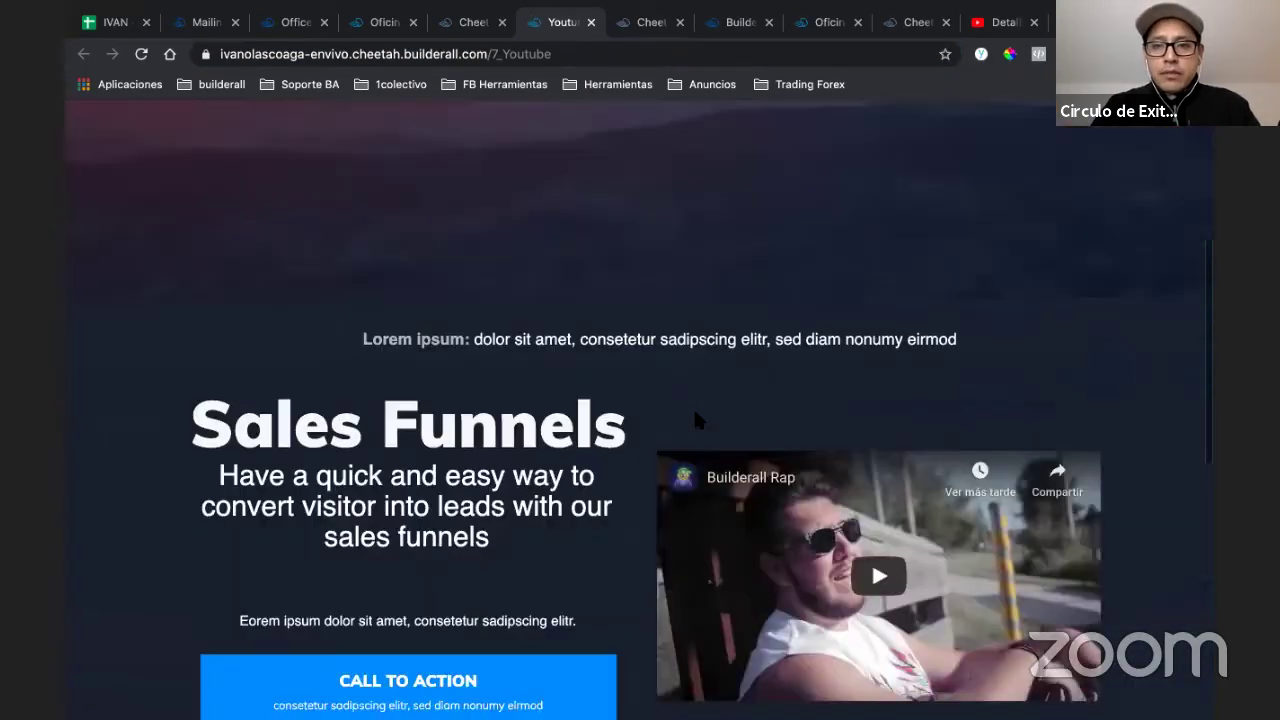
{"action": "scroll", "coordinate": [697, 420], "scroll_direction": "up", "scroll_amount": 3}
{"action": "scroll", "coordinate": [697, 420], "scroll_direction": "down", "scroll_amount": 2}
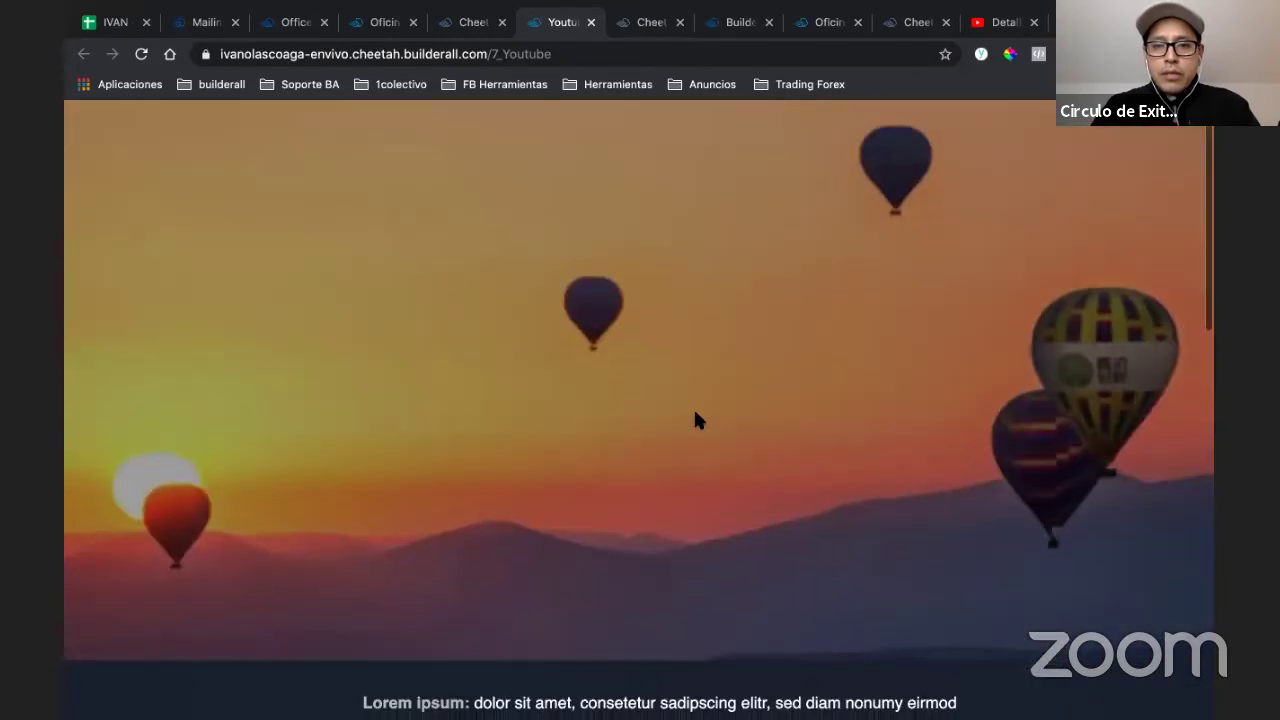
{"action": "scroll", "coordinate": [697, 420], "scroll_direction": "down", "scroll_amount": 1}
{"action": "scroll", "coordinate": [697, 420], "scroll_direction": "up", "scroll_amount": 2}
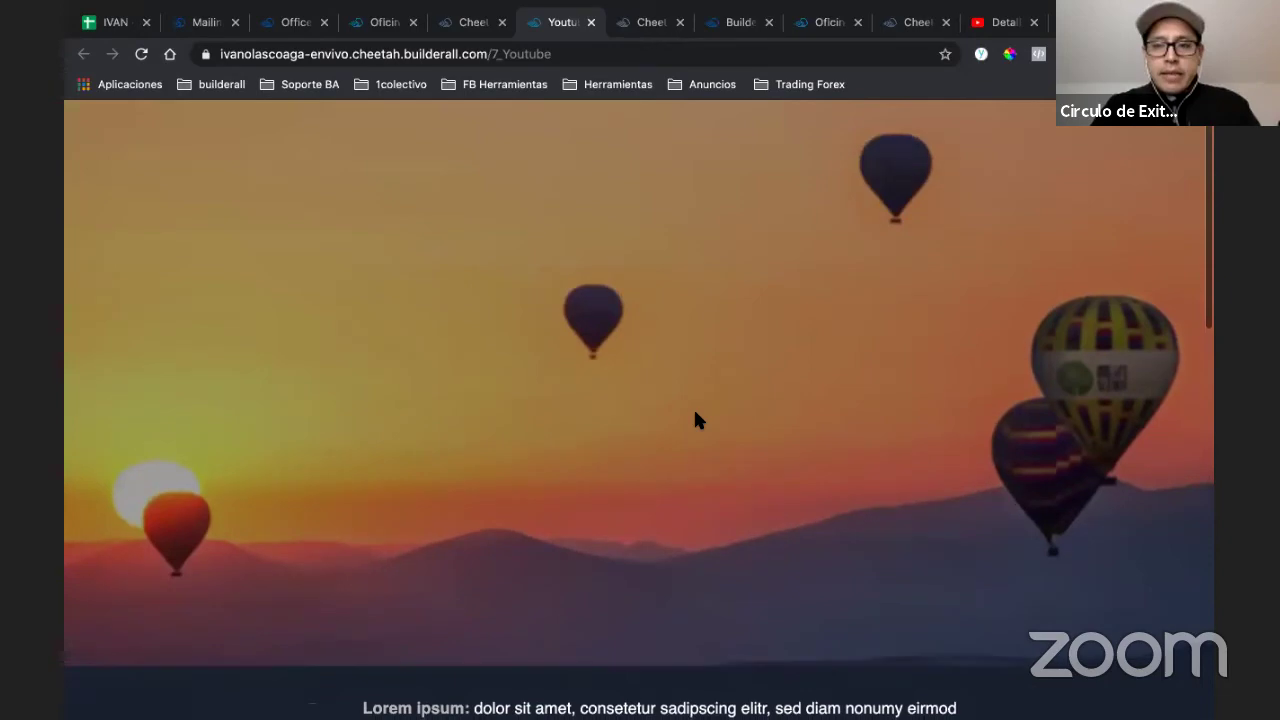
{"action": "scroll", "coordinate": [697, 420], "scroll_direction": "down", "scroll_amount": 1}
{"action": "scroll", "coordinate": [696, 414], "scroll_direction": "down", "scroll_amount": 1}
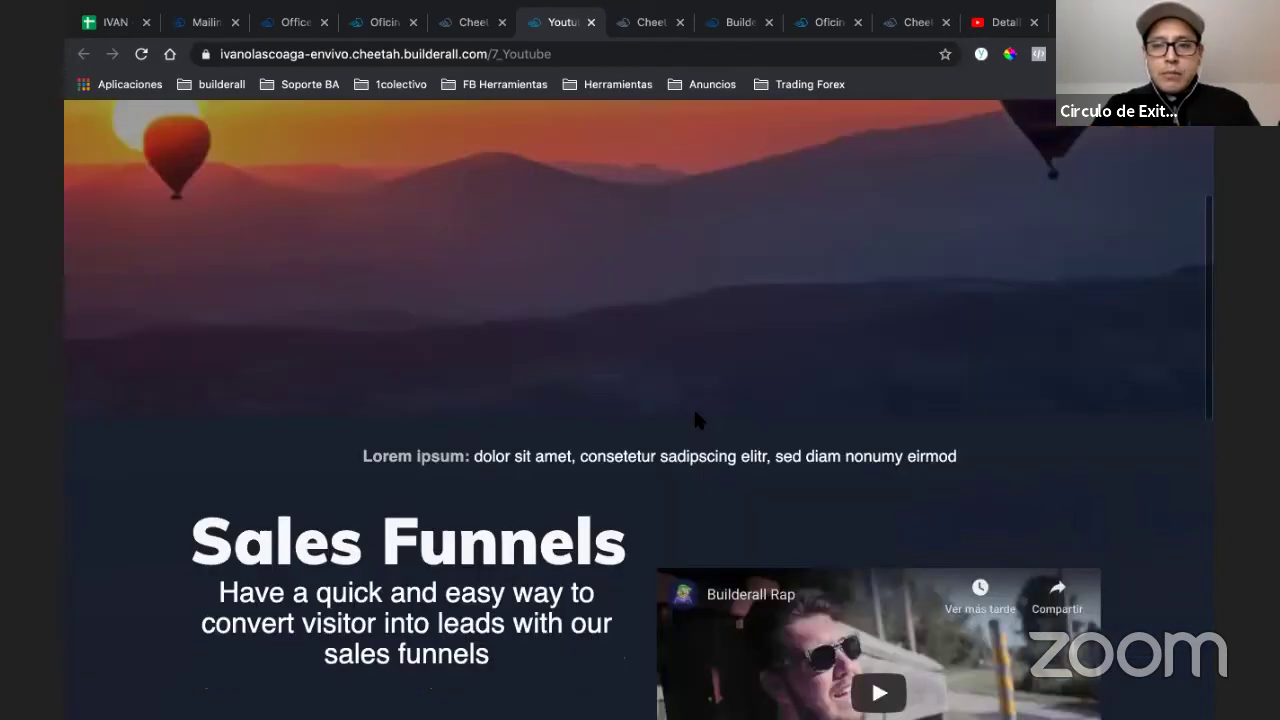
{"action": "scroll", "coordinate": [696, 414], "scroll_direction": "up", "scroll_amount": 2}
{"action": "scroll", "coordinate": [697, 420], "scroll_direction": "down", "scroll_amount": 1}
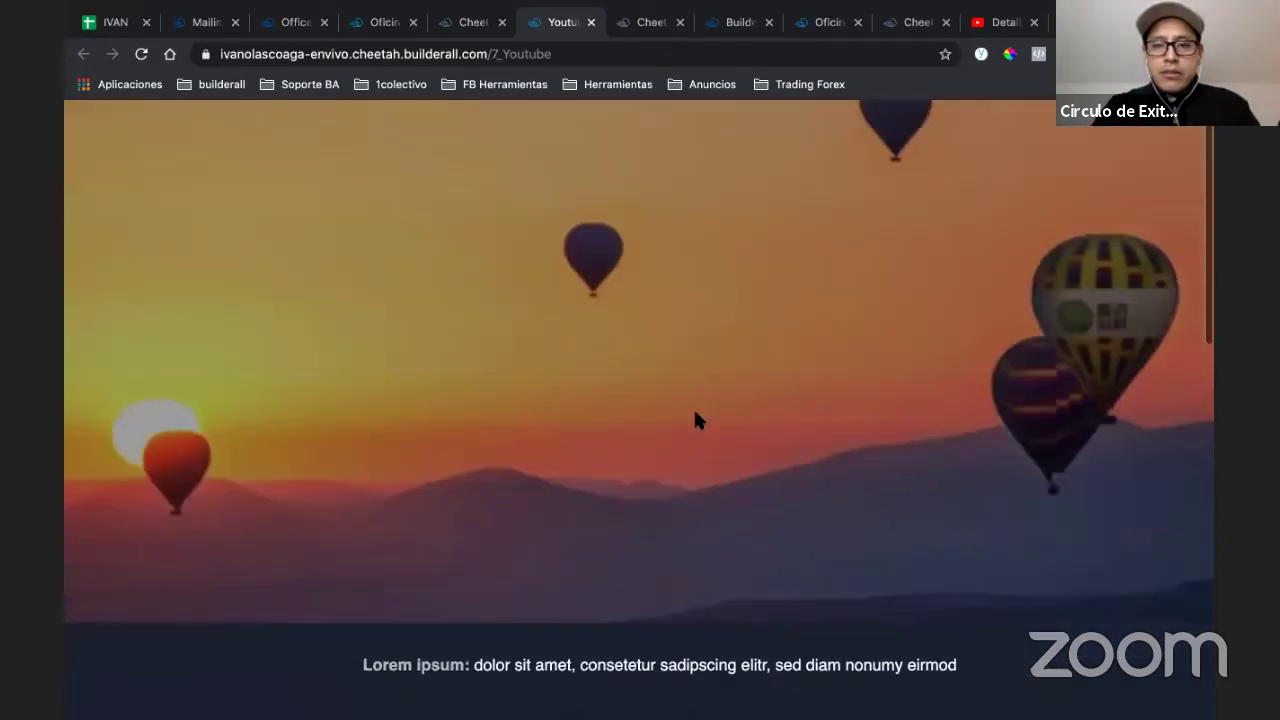
{"action": "scroll", "coordinate": [697, 420], "scroll_direction": "down", "scroll_amount": 3}
{"action": "scroll", "coordinate": [697, 420], "scroll_direction": "up", "scroll_amount": 2}
{"action": "scroll", "coordinate": [697, 420], "scroll_direction": "down", "scroll_amount": 2}
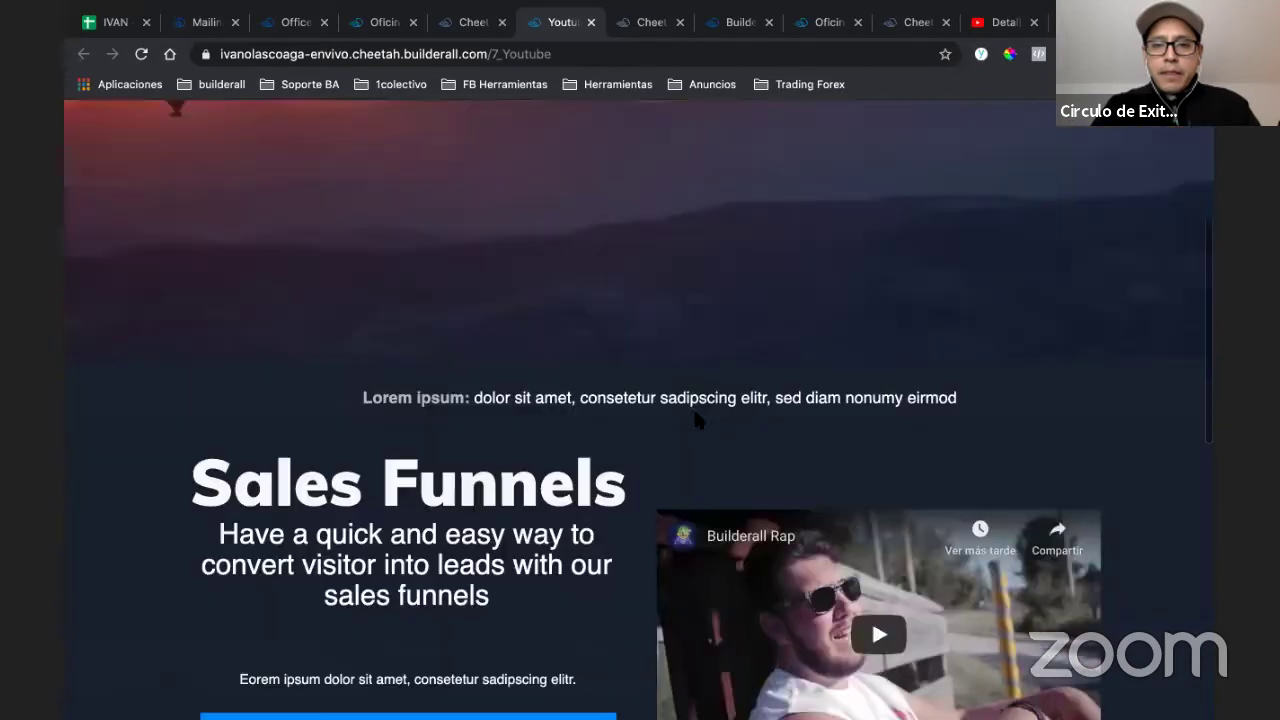
{"action": "scroll", "coordinate": [697, 420], "scroll_direction": "down", "scroll_amount": 3}
{"action": "scroll", "coordinate": [697, 420], "scroll_direction": "up", "scroll_amount": 1}
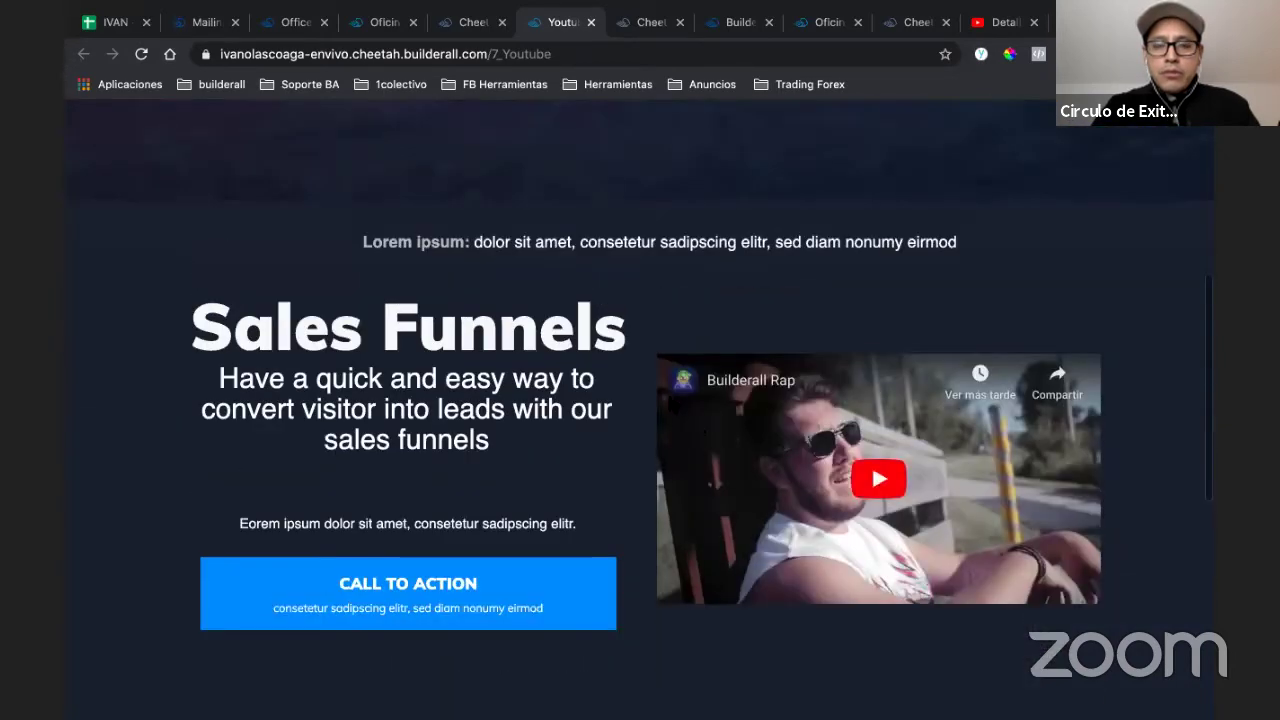
{"action": "scroll", "coordinate": [670, 403], "scroll_direction": "up", "scroll_amount": 3}
{"action": "scroll", "coordinate": [670, 403], "scroll_direction": "up", "scroll_amount": 2}
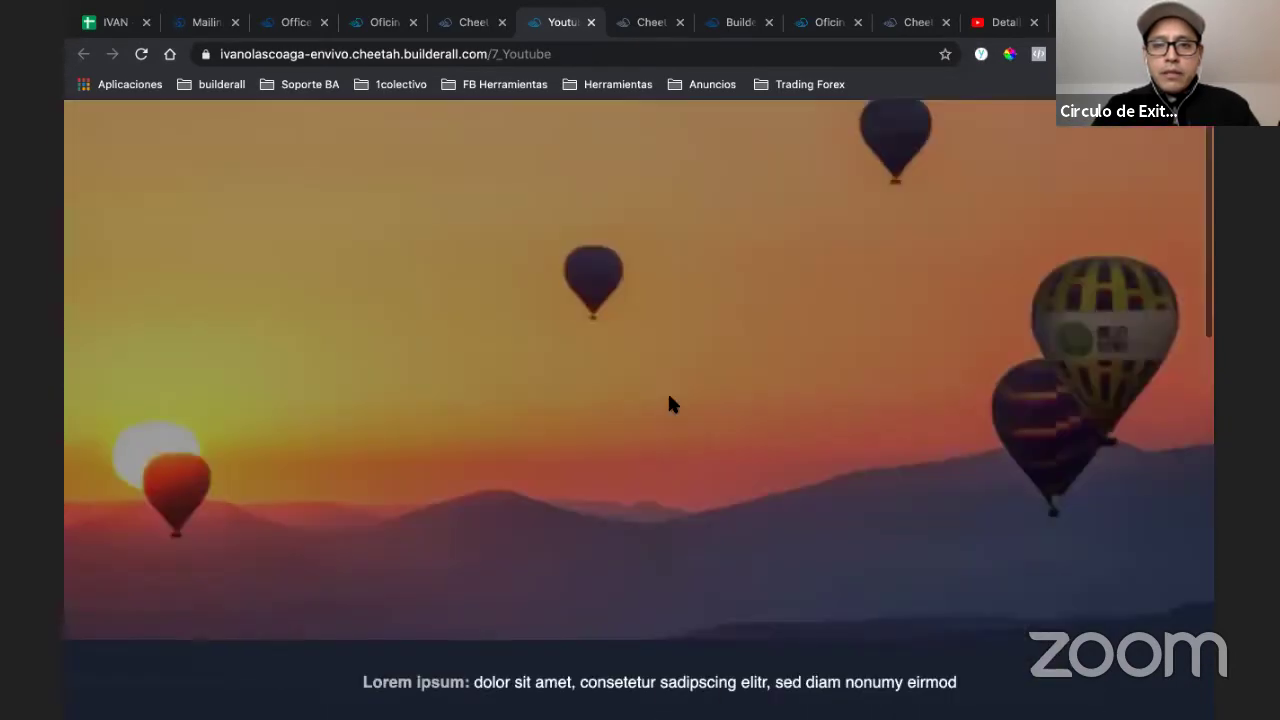
{"action": "scroll", "coordinate": [670, 403], "scroll_direction": "down", "scroll_amount": 5}
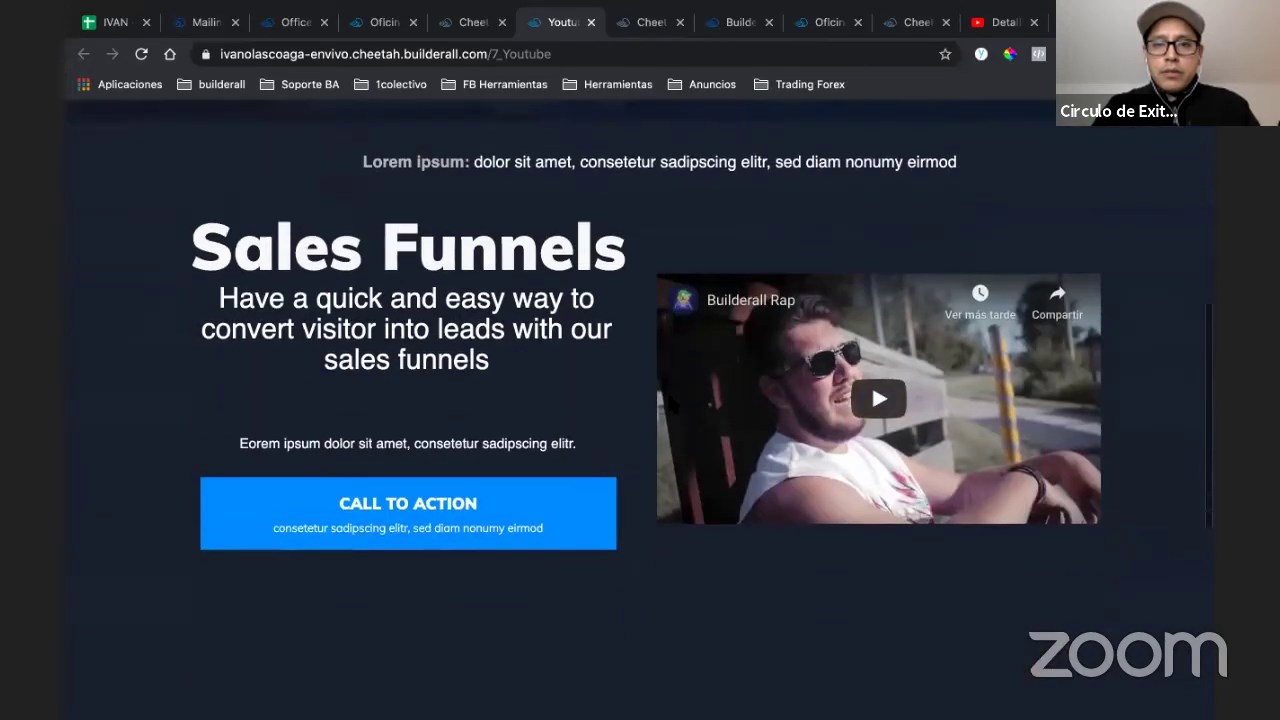
{"action": "scroll", "coordinate": [670, 403], "scroll_direction": "up", "scroll_amount": 5}
{"action": "scroll", "coordinate": [670, 403], "scroll_direction": "down", "scroll_amount": 1}
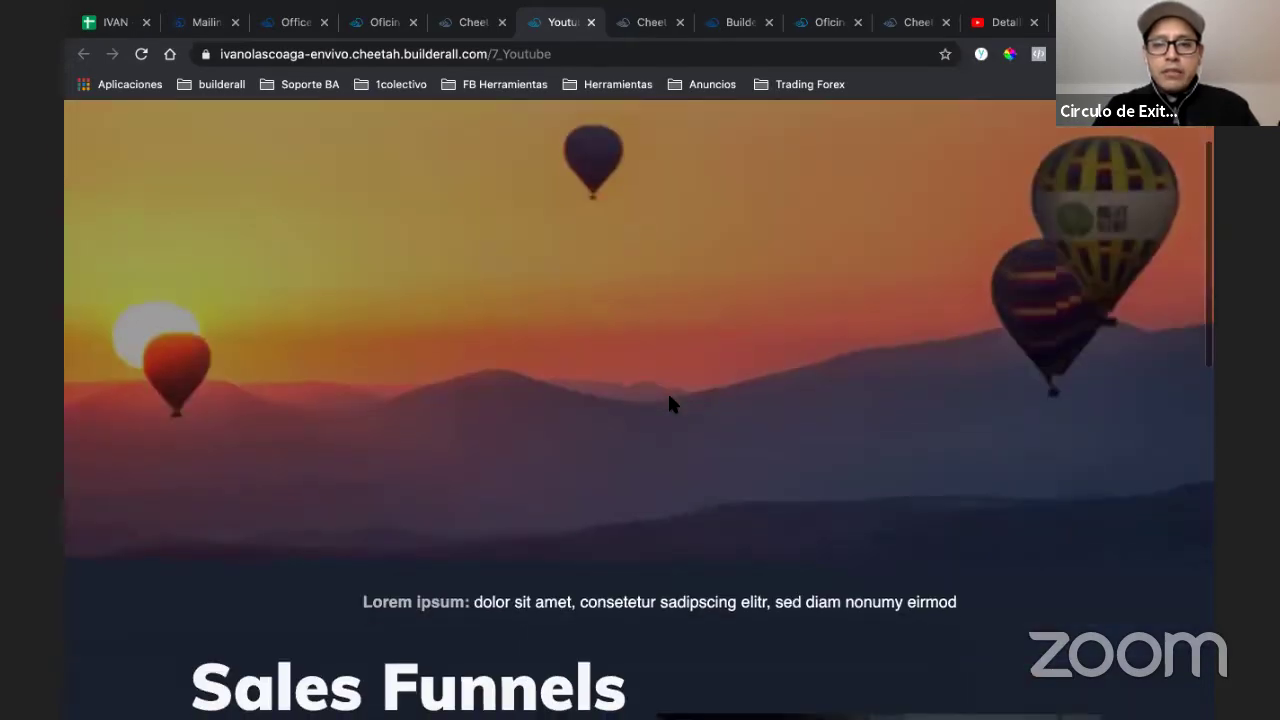
{"action": "scroll", "coordinate": [670, 403], "scroll_direction": "down", "scroll_amount": 1}
{"action": "scroll", "coordinate": [670, 403], "scroll_direction": "down", "scroll_amount": 1}
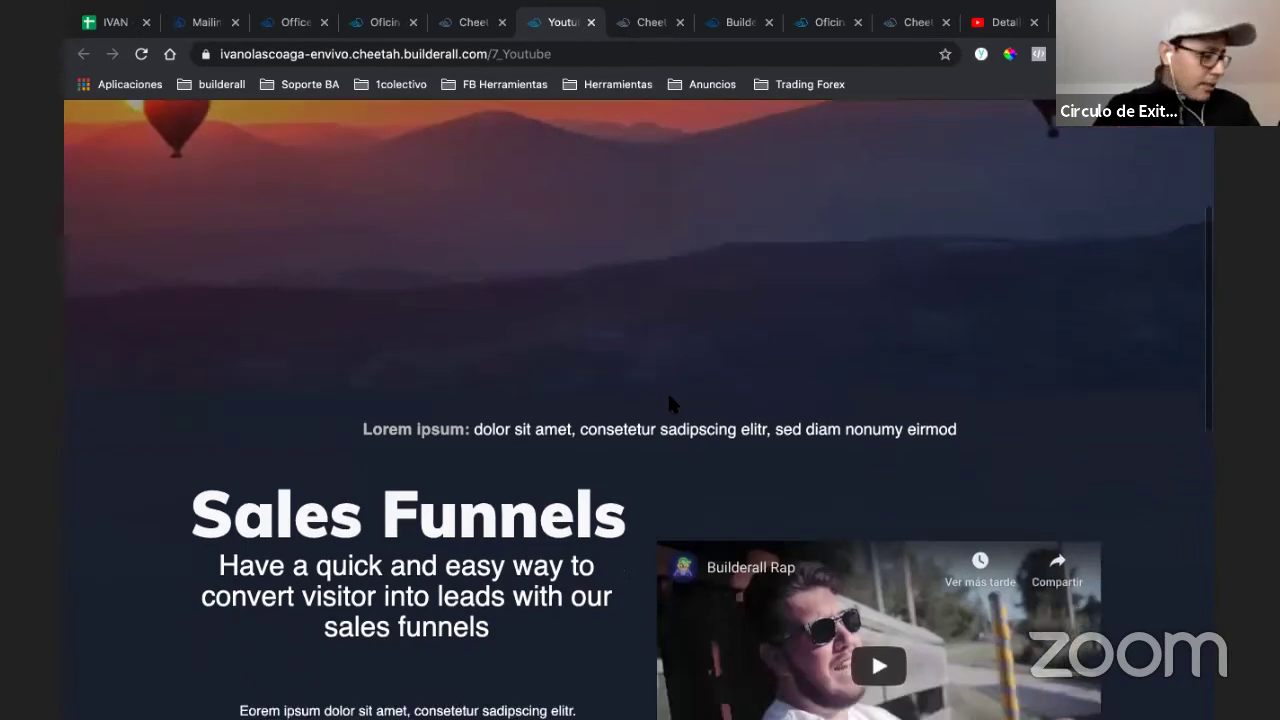
{"action": "scroll", "coordinate": [670, 403], "scroll_direction": "down", "scroll_amount": 2}
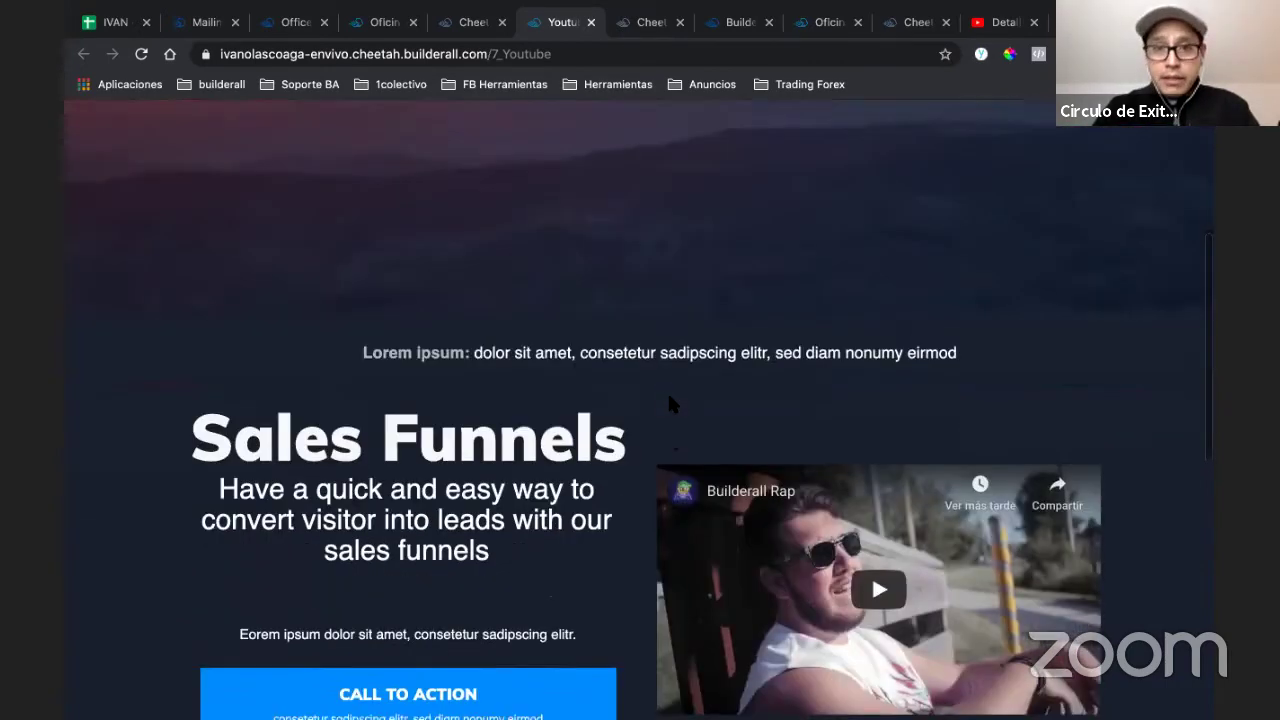
{"action": "scroll", "coordinate": [670, 403], "scroll_direction": "up", "scroll_amount": 3}
{"action": "scroll", "coordinate": [670, 403], "scroll_direction": "up", "scroll_amount": 1}
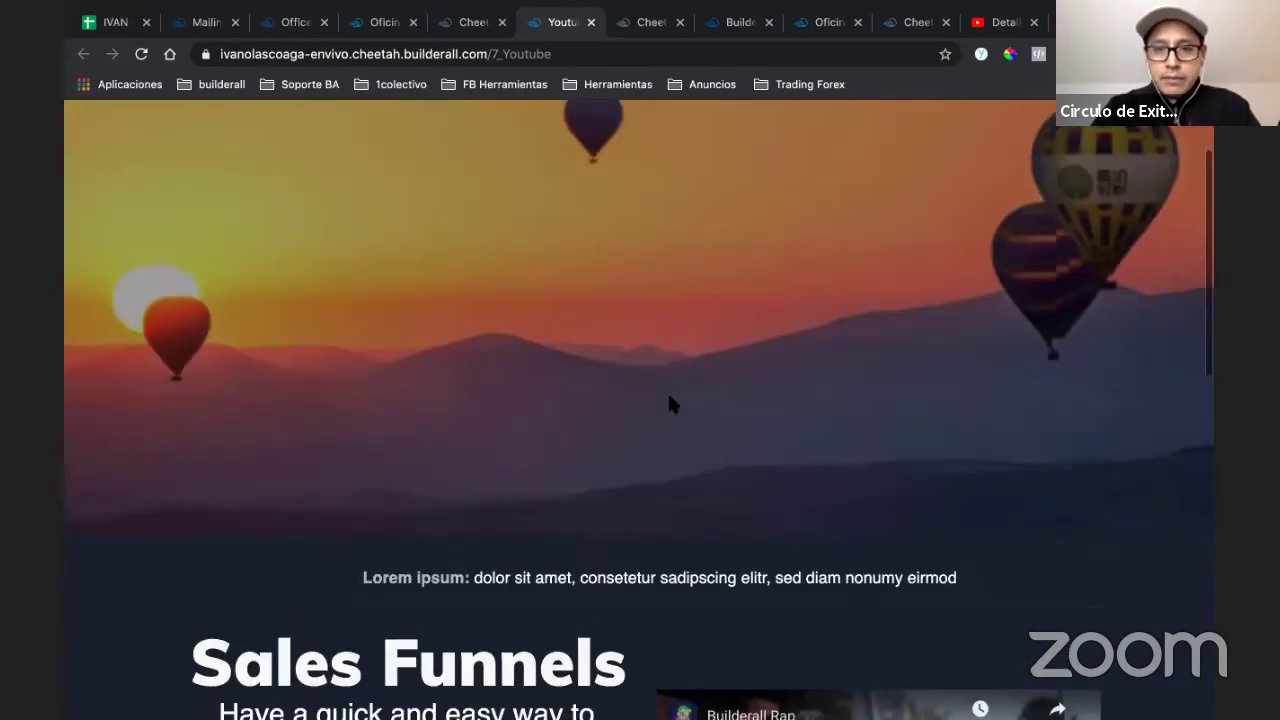
{"action": "scroll", "coordinate": [670, 403], "scroll_direction": "down", "scroll_amount": 1}
{"action": "scroll", "coordinate": [670, 403], "scroll_direction": "down", "scroll_amount": 5}
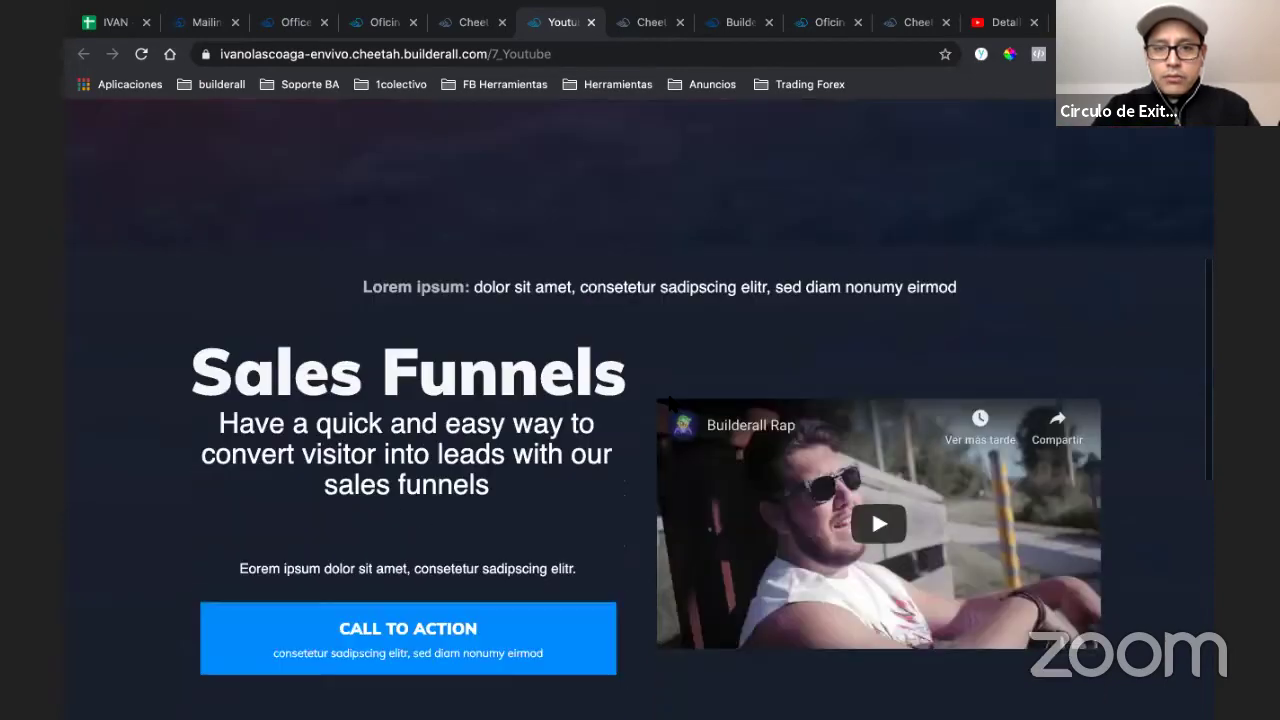
{"action": "scroll", "coordinate": [670, 403], "scroll_direction": "down", "scroll_amount": 1}
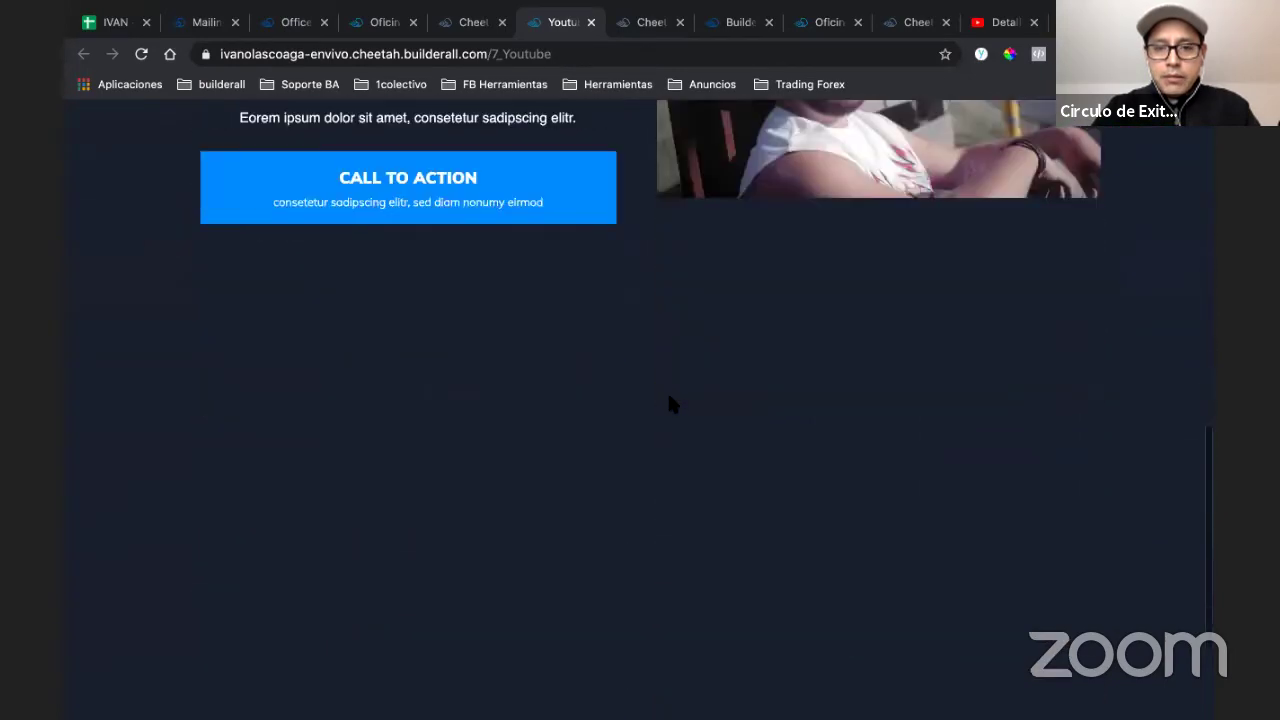
{"action": "scroll", "coordinate": [660, 380], "scroll_direction": "up", "scroll_amount": 8}
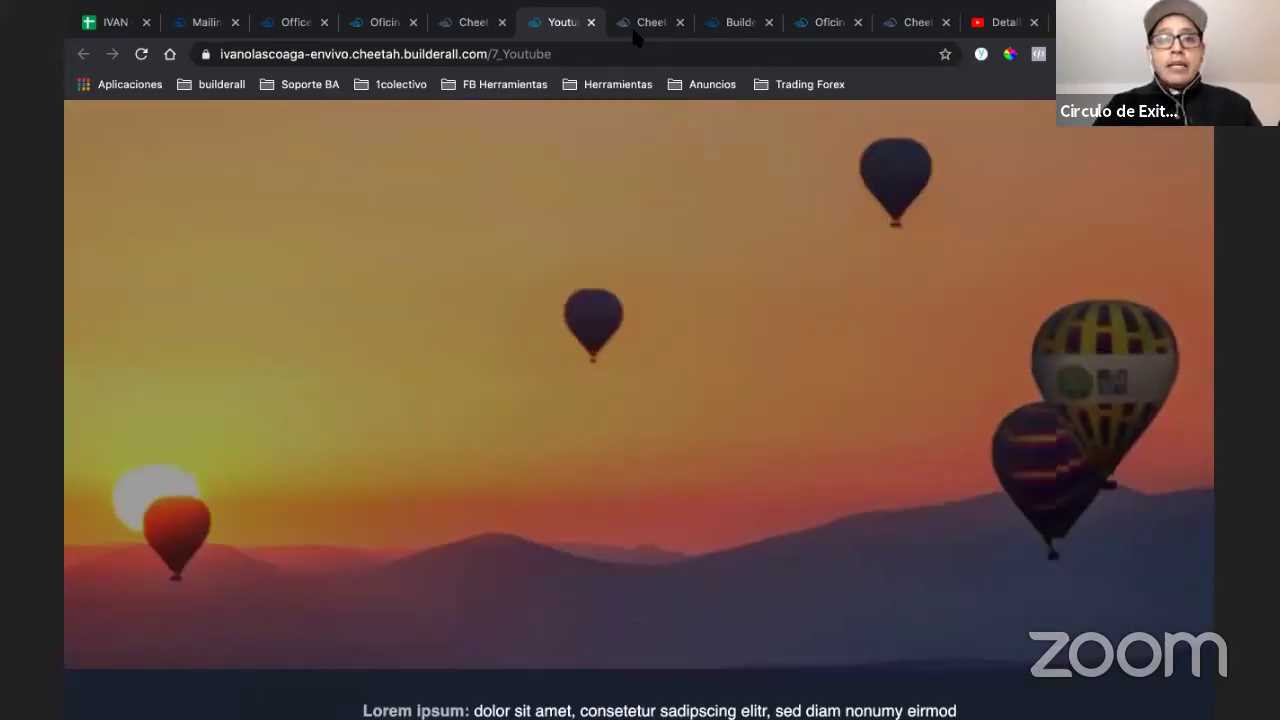
- Change the balloon banner's parallax effect to Scale-Opacity
{"action": "left_click", "coordinate": [631, 25]}
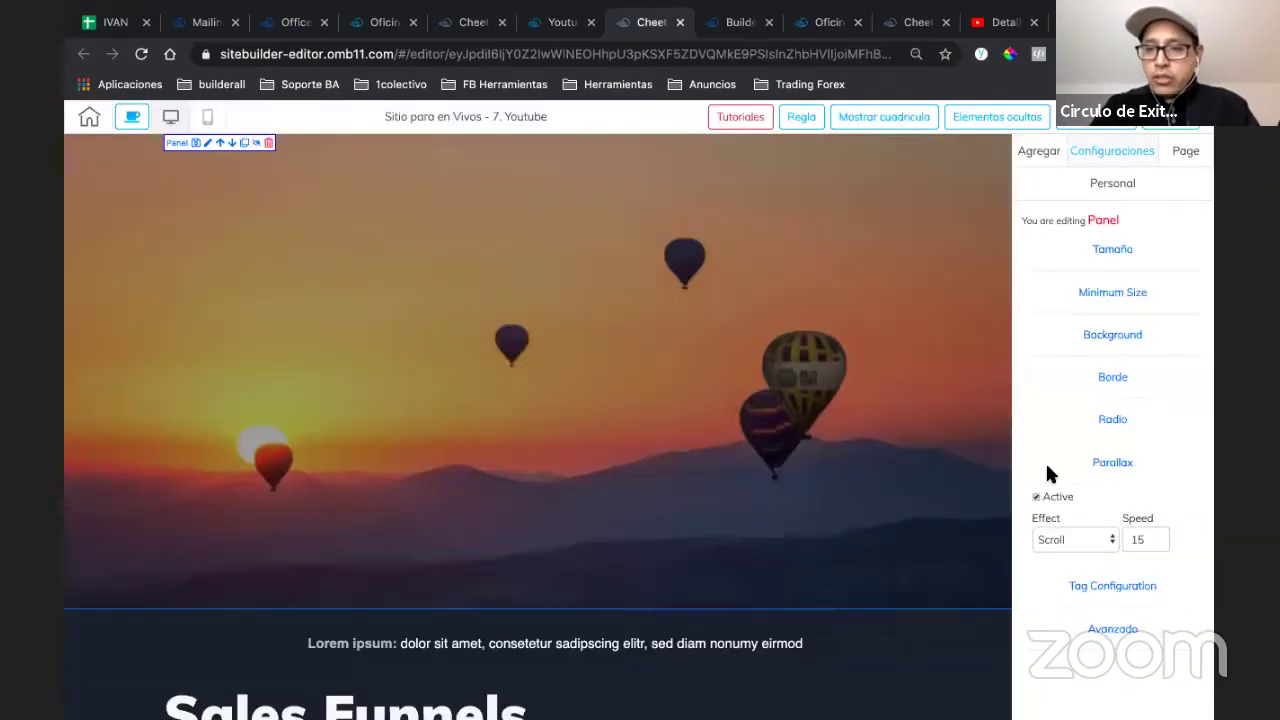
{"action": "left_click", "coordinate": [1072, 539]}
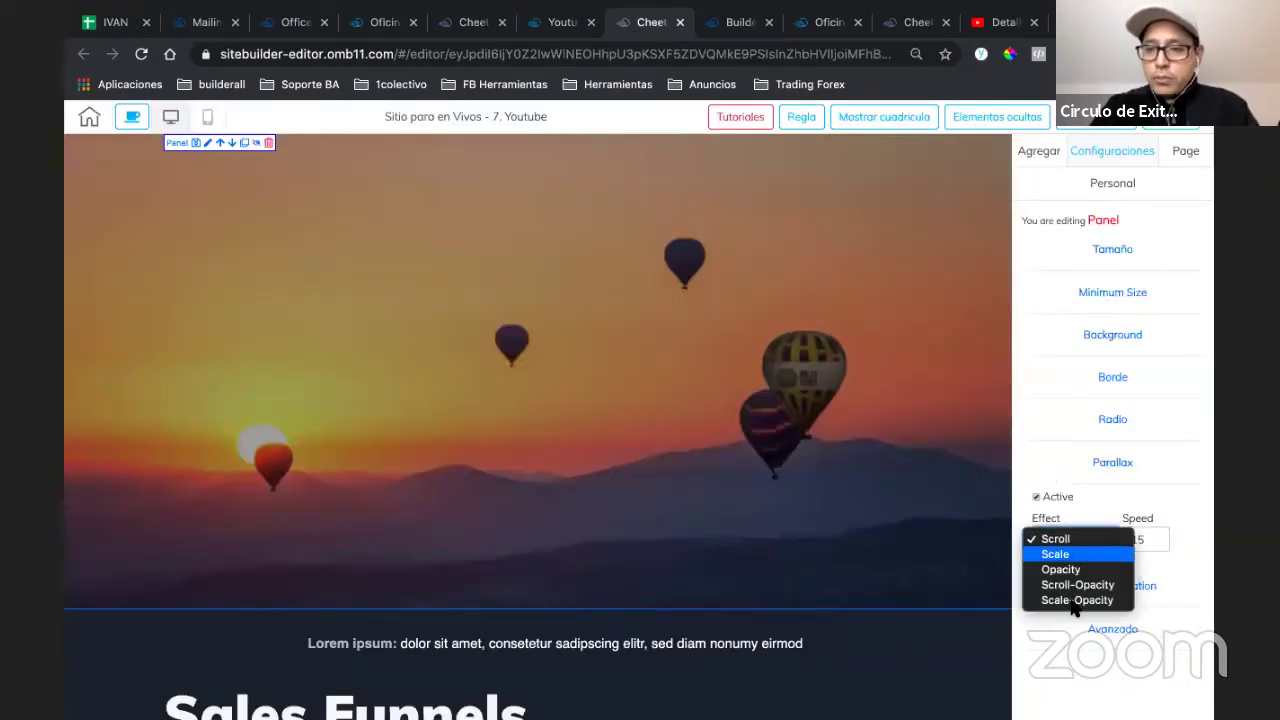
{"action": "left_click", "coordinate": [1074, 600]}
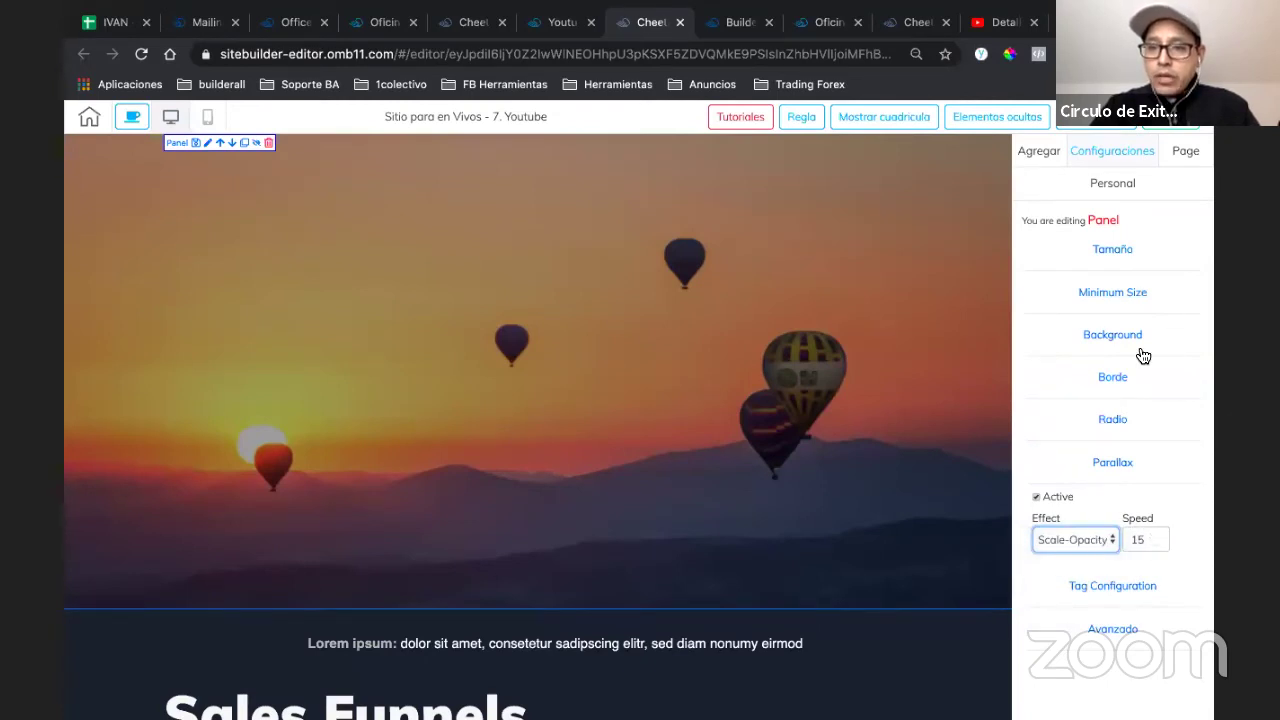
- Save and publish the site, then bring up the live 7_Youtube page
{"action": "left_click", "coordinate": [1165, 125]}
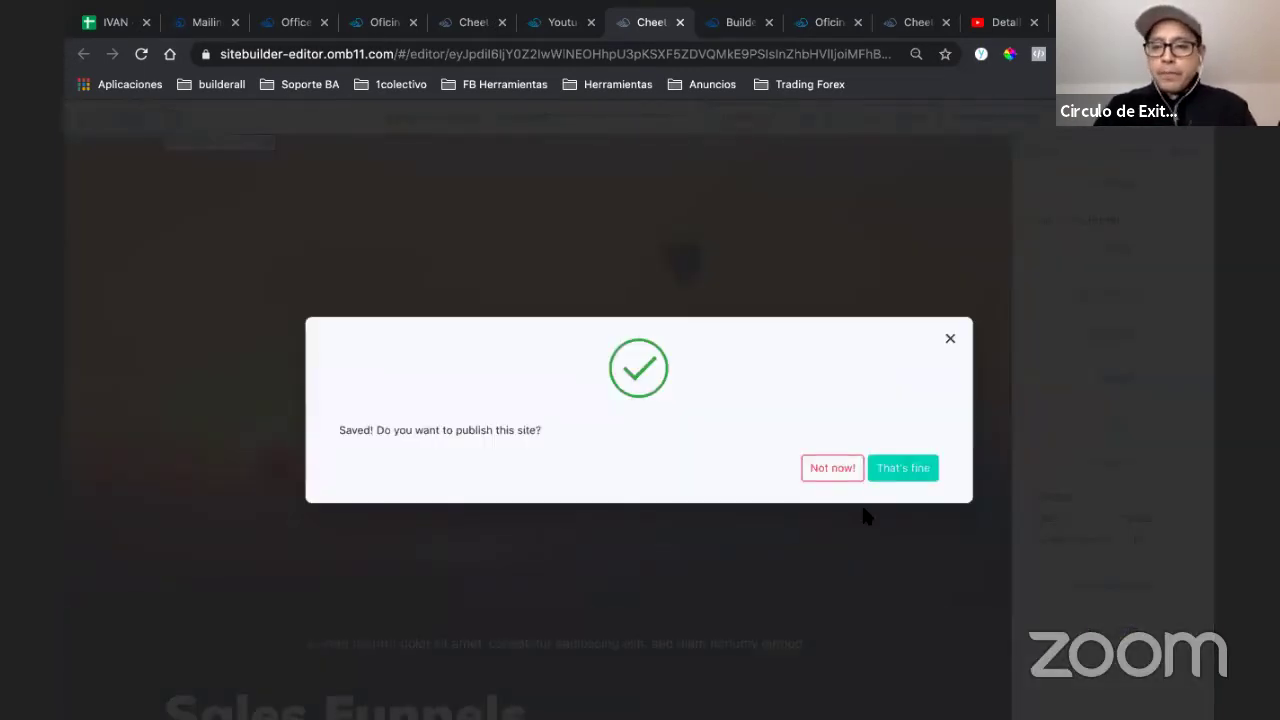
{"action": "left_click", "coordinate": [866, 516]}
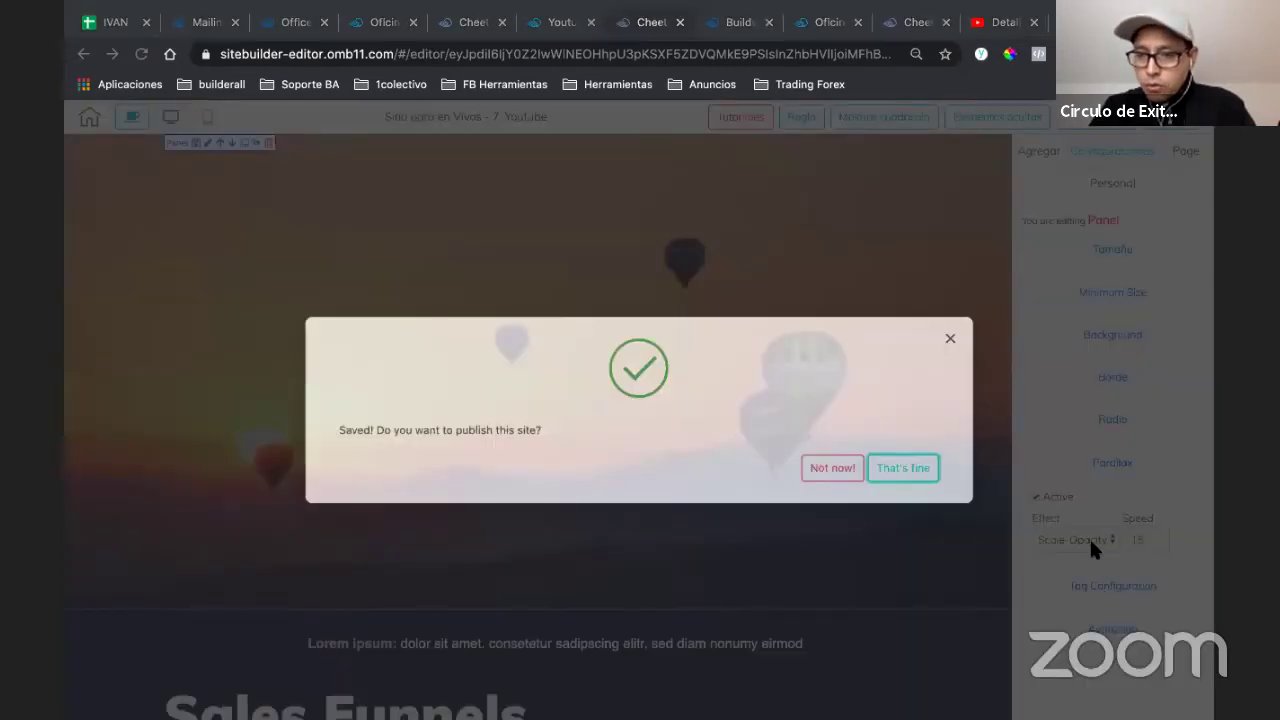
{"action": "left_click", "coordinate": [1089, 536]}
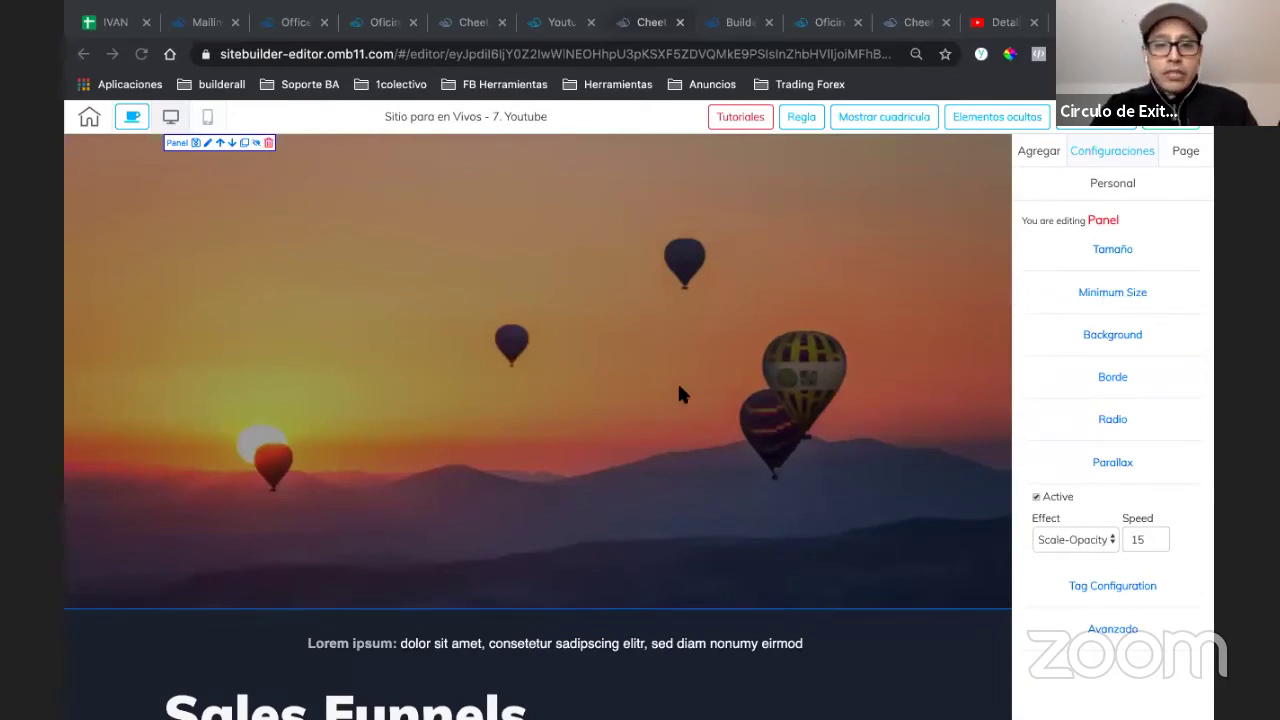
{"action": "left_click", "coordinate": [621, 399]}
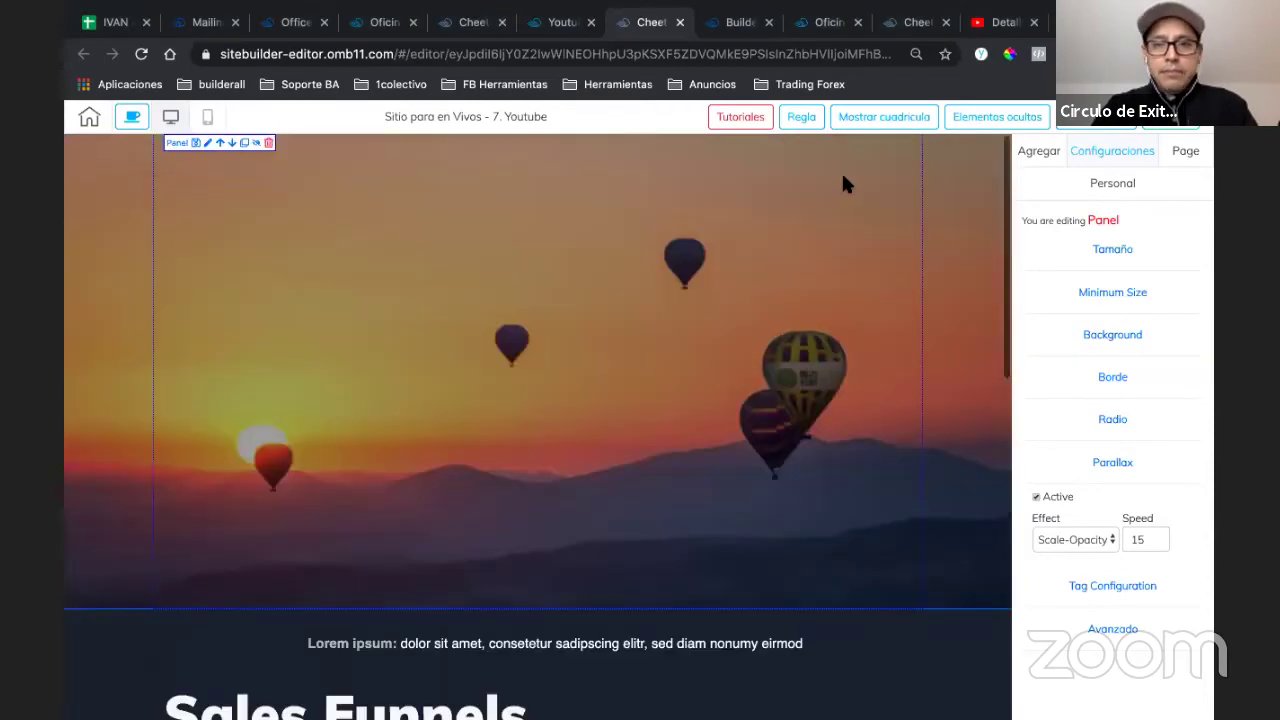
{"action": "left_click", "coordinate": [570, 22]}
{"action": "left_click", "coordinate": [618, 54]}
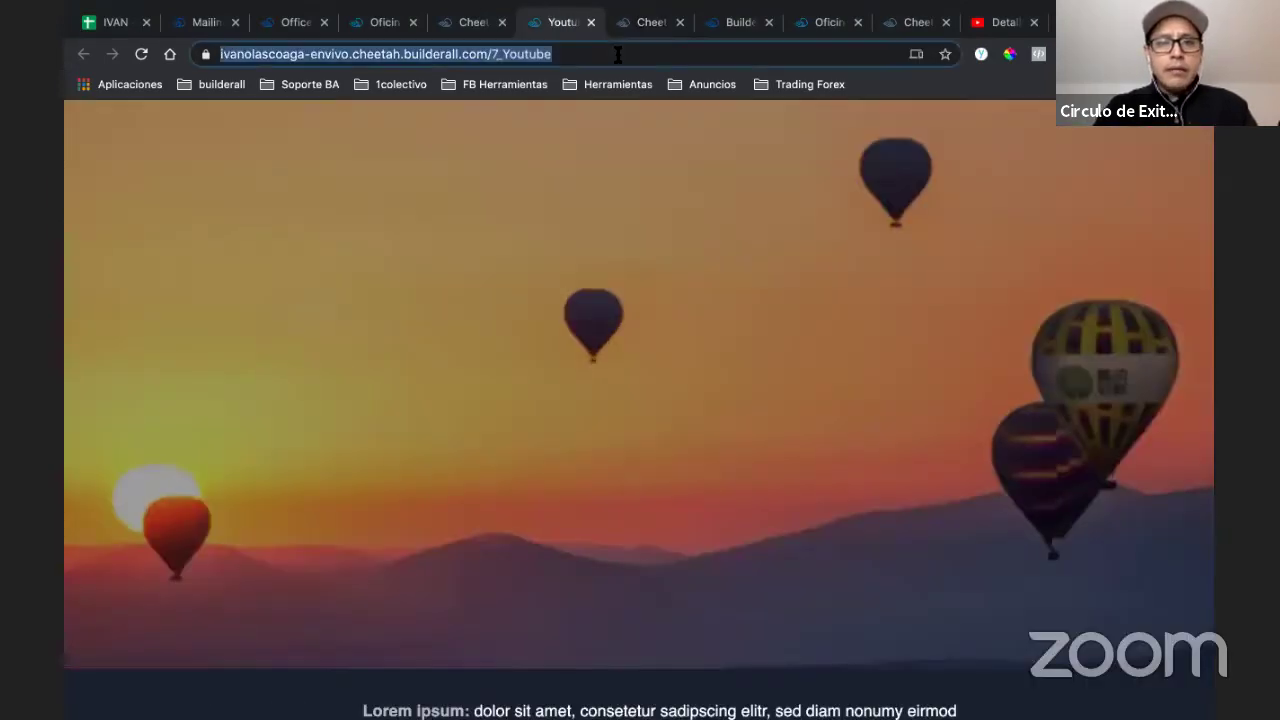
{"action": "key", "text": "Return"}
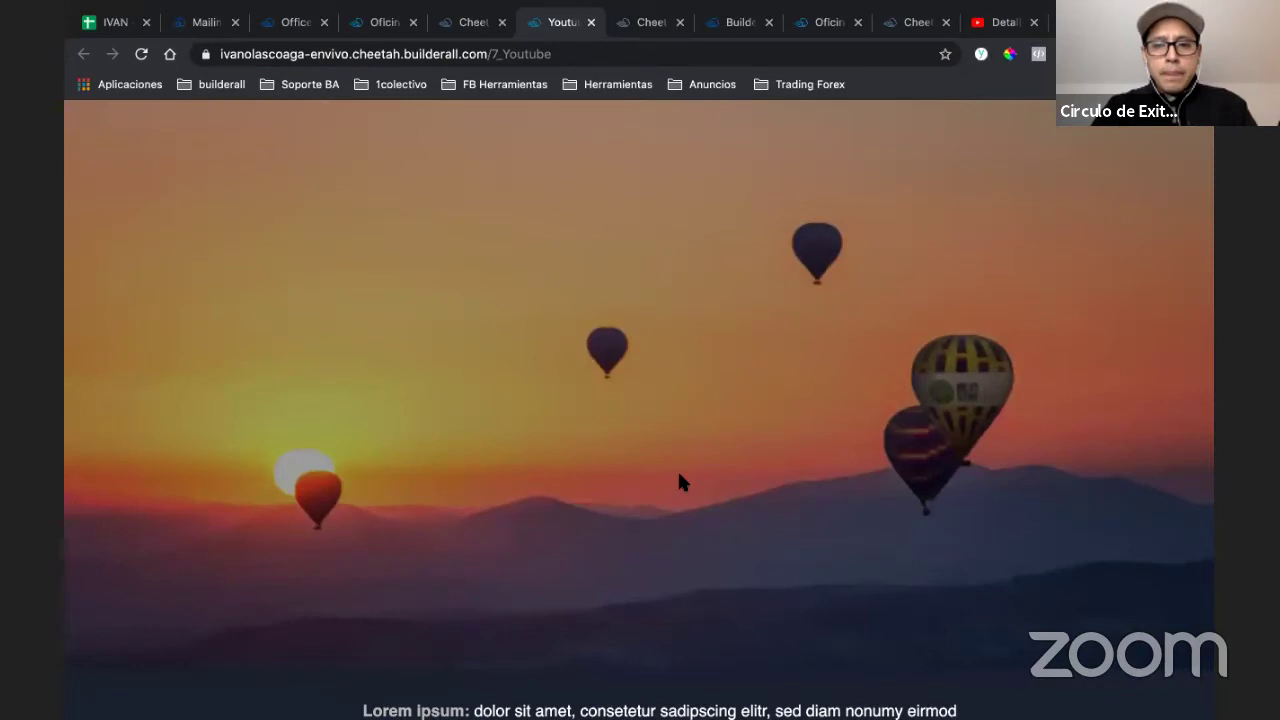
{"action": "scroll", "coordinate": [677, 482], "scroll_direction": "down", "scroll_amount": 3}
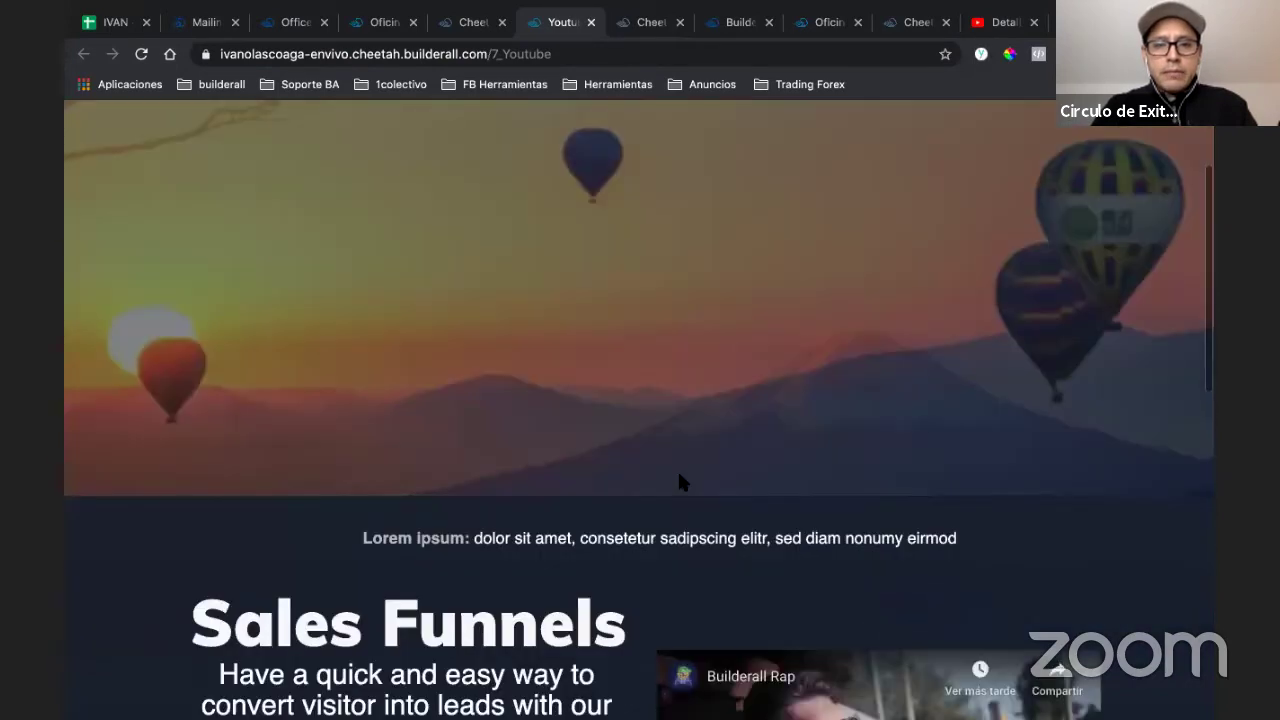
{"action": "scroll", "coordinate": [677, 482], "scroll_direction": "up", "scroll_amount": 2}
{"action": "scroll", "coordinate": [679, 482], "scroll_direction": "up", "scroll_amount": 1}
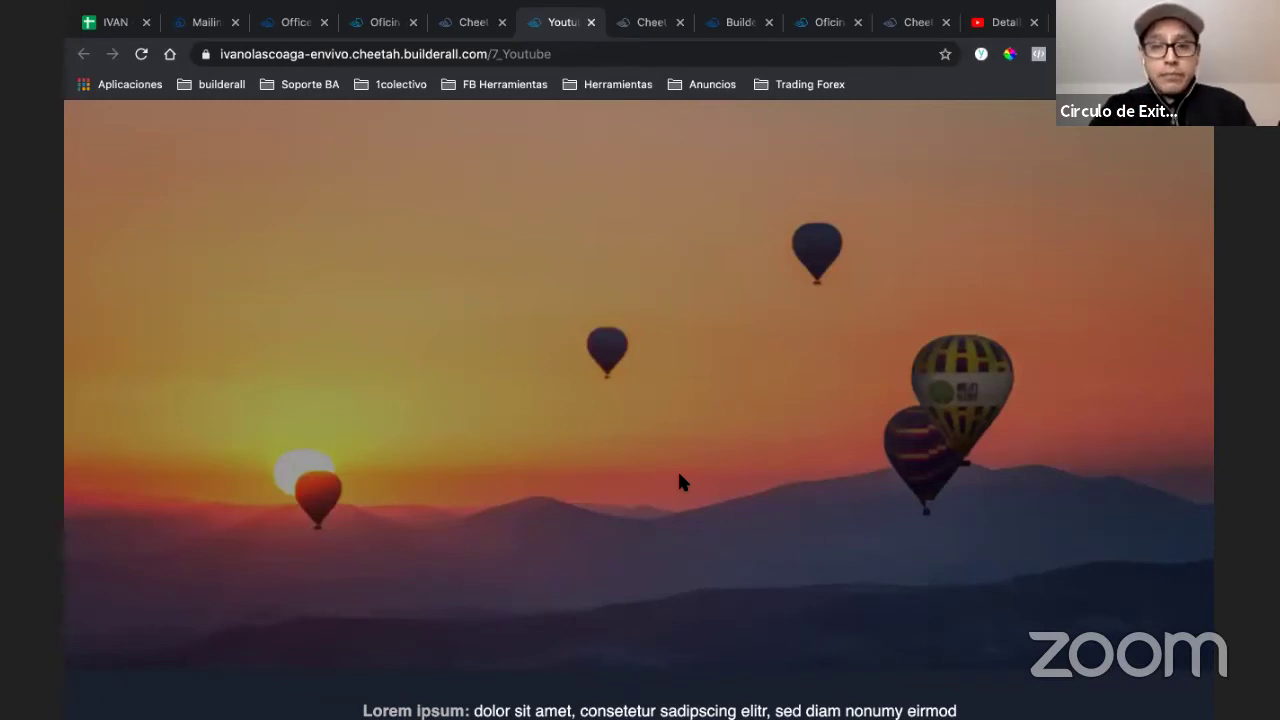
{"action": "scroll", "coordinate": [679, 482], "scroll_direction": "down", "scroll_amount": 1}
{"action": "scroll", "coordinate": [679, 482], "scroll_direction": "down", "scroll_amount": 3}
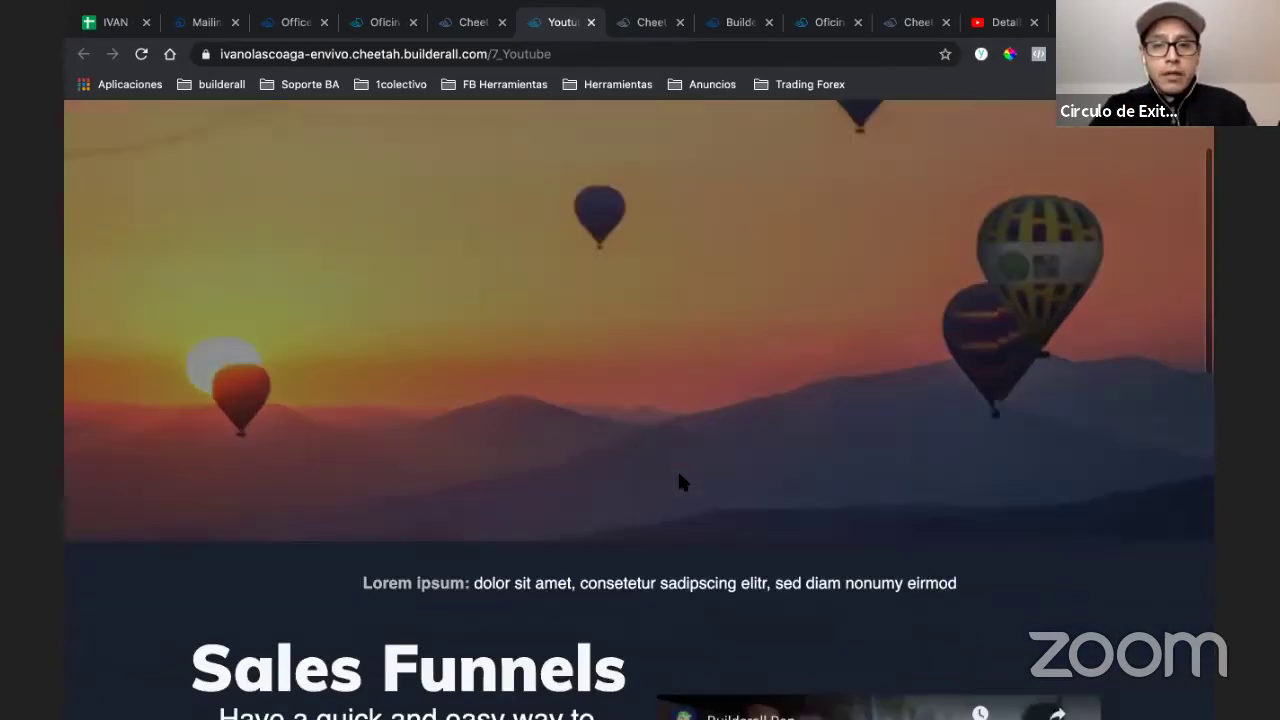
{"action": "scroll", "coordinate": [679, 474], "scroll_direction": "down", "scroll_amount": 4}
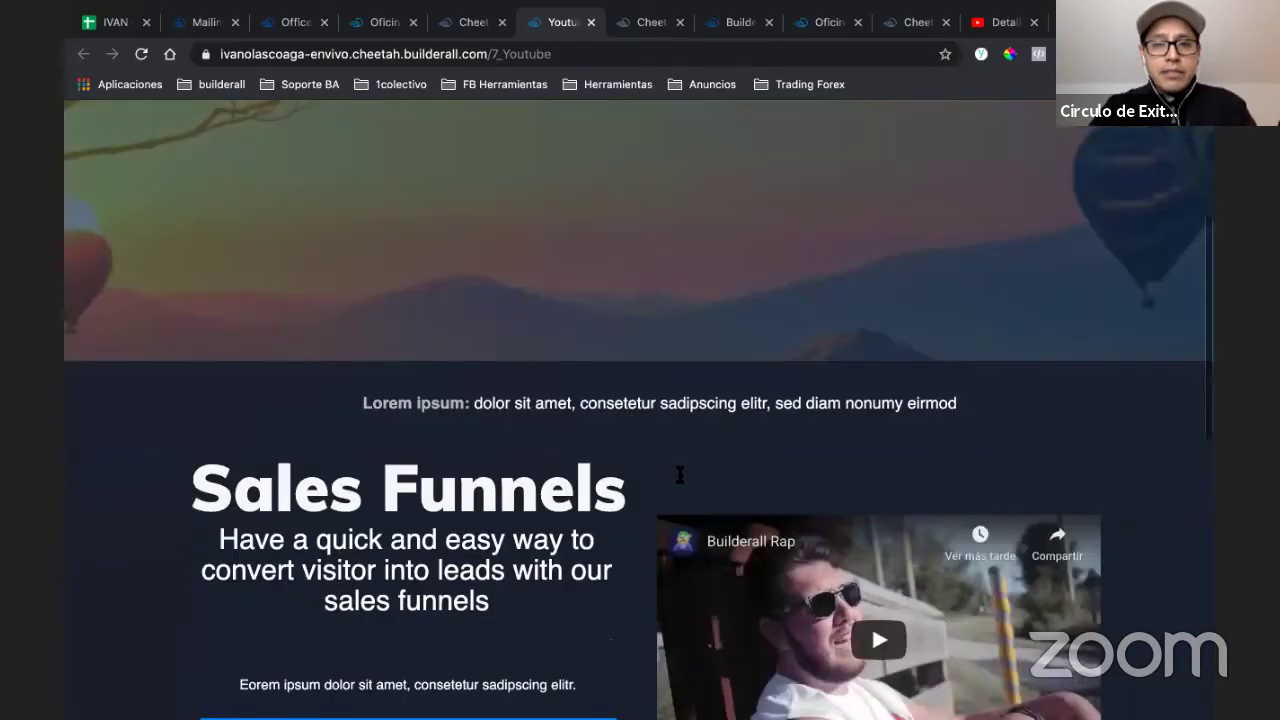
{"action": "scroll", "coordinate": [679, 474], "scroll_direction": "up", "scroll_amount": 5}
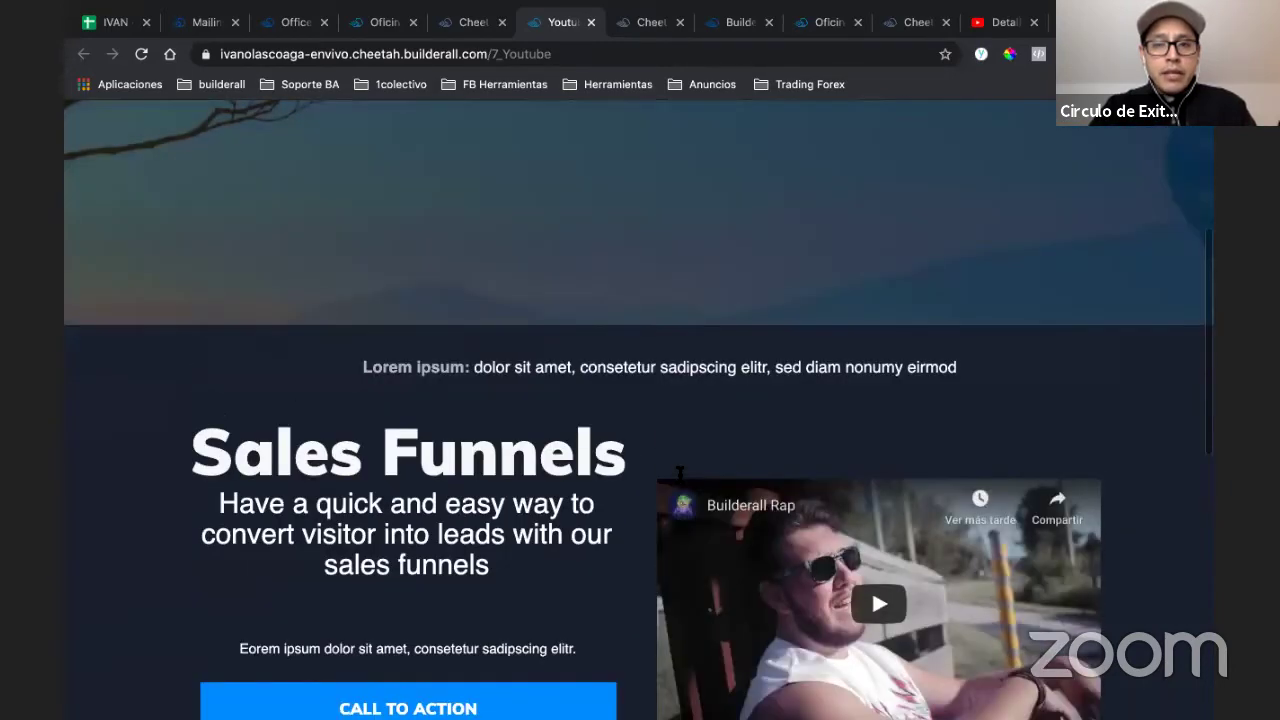
{"action": "scroll", "coordinate": [679, 474], "scroll_direction": "up", "scroll_amount": 2}
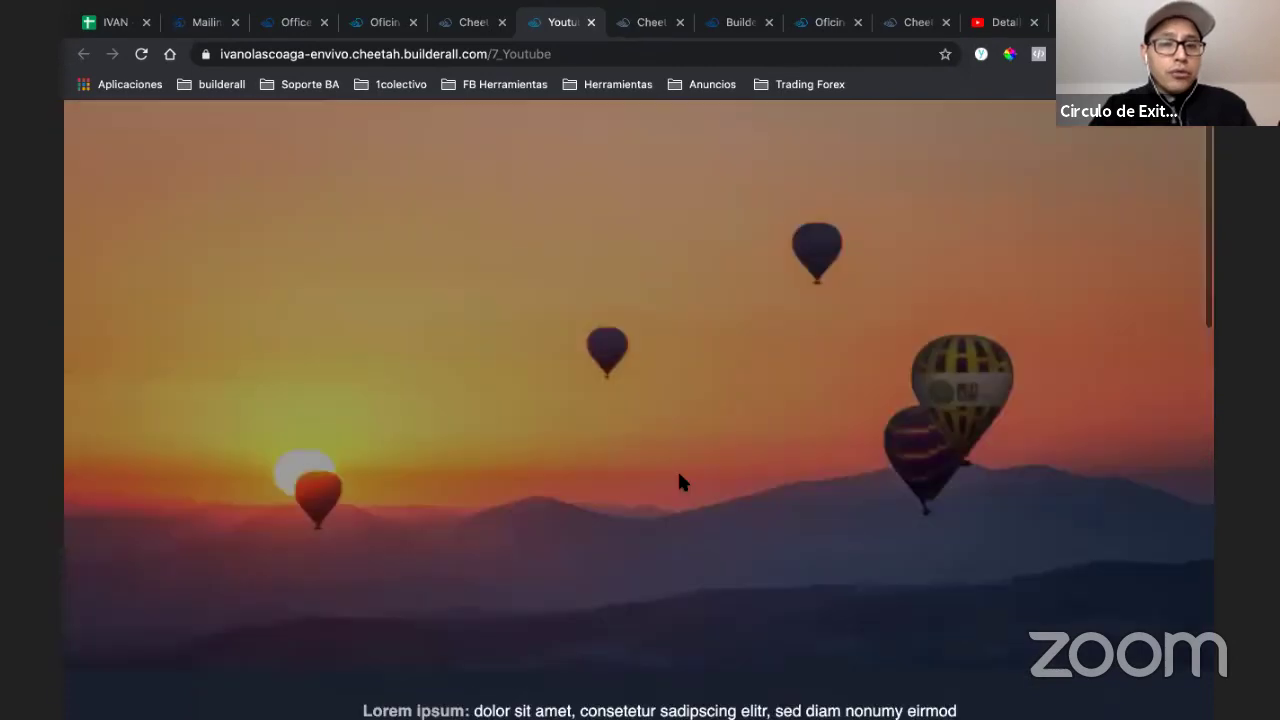
{"action": "scroll", "coordinate": [679, 482], "scroll_direction": "down", "scroll_amount": 2}
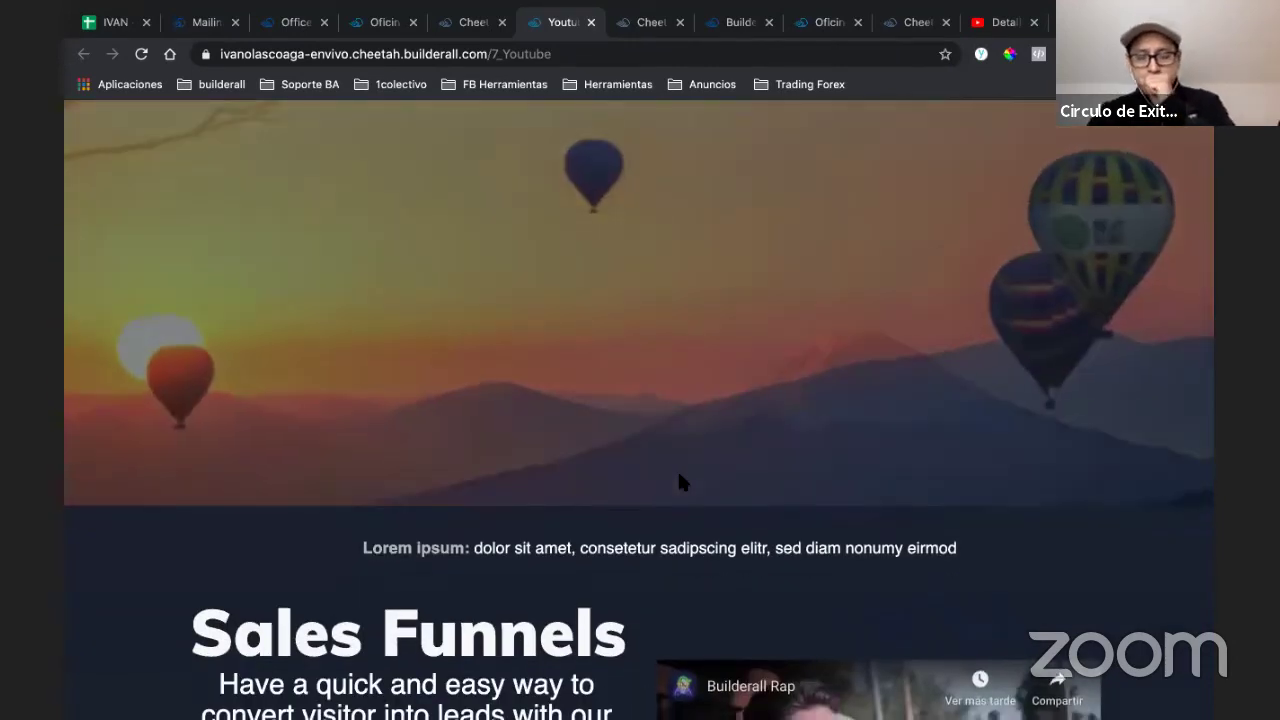
{"action": "scroll", "coordinate": [679, 482], "scroll_direction": "down", "scroll_amount": 1}
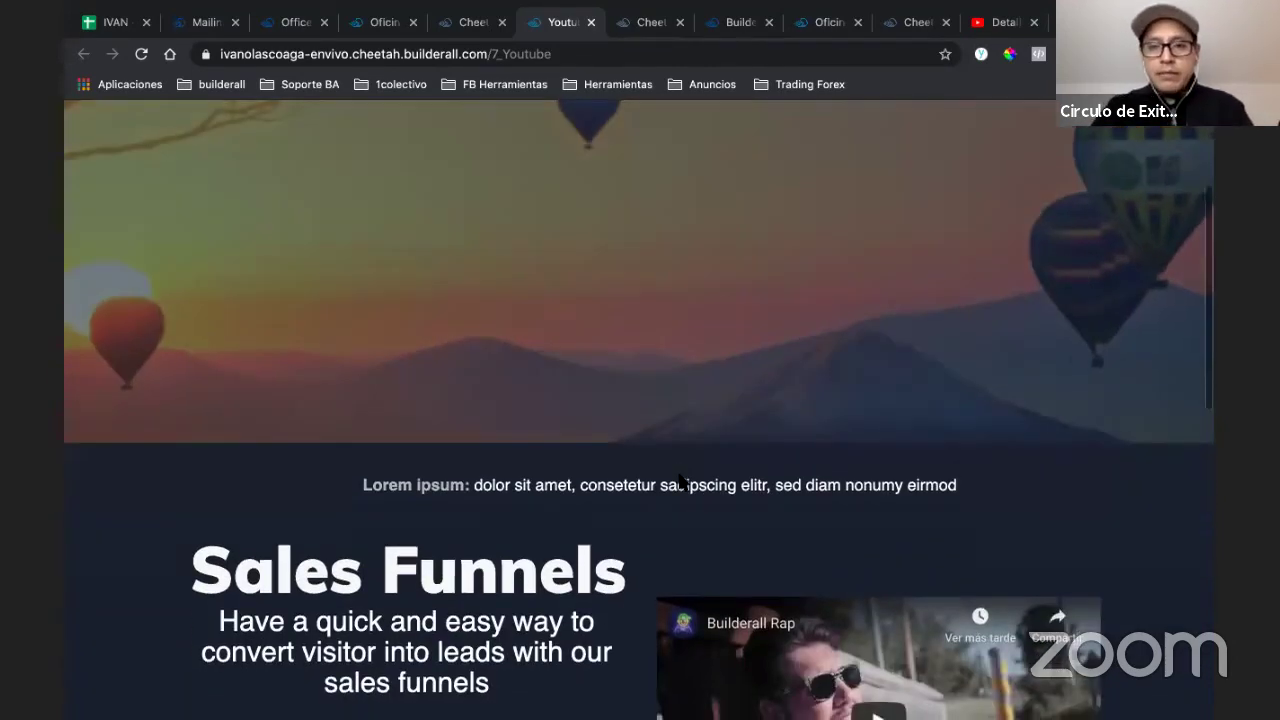
{"action": "scroll", "coordinate": [679, 482], "scroll_direction": "up", "scroll_amount": 3}
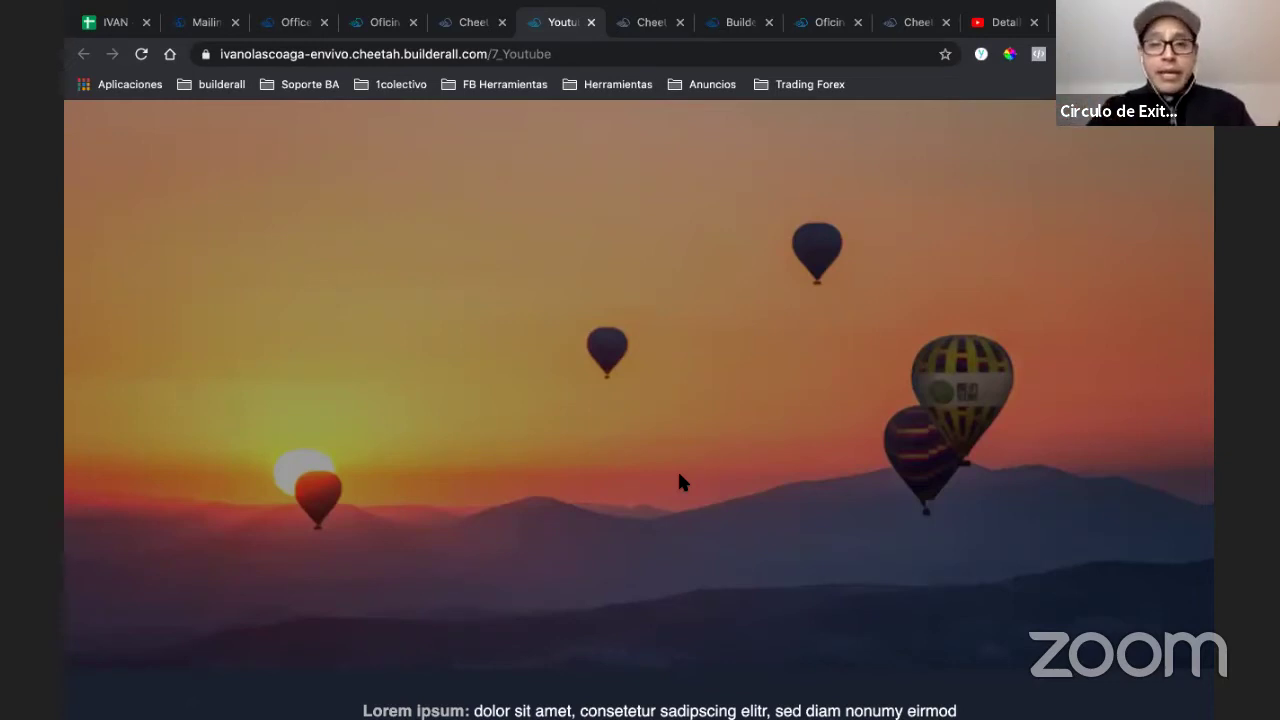
{"action": "scroll", "coordinate": [679, 474], "scroll_direction": "down", "scroll_amount": 3}
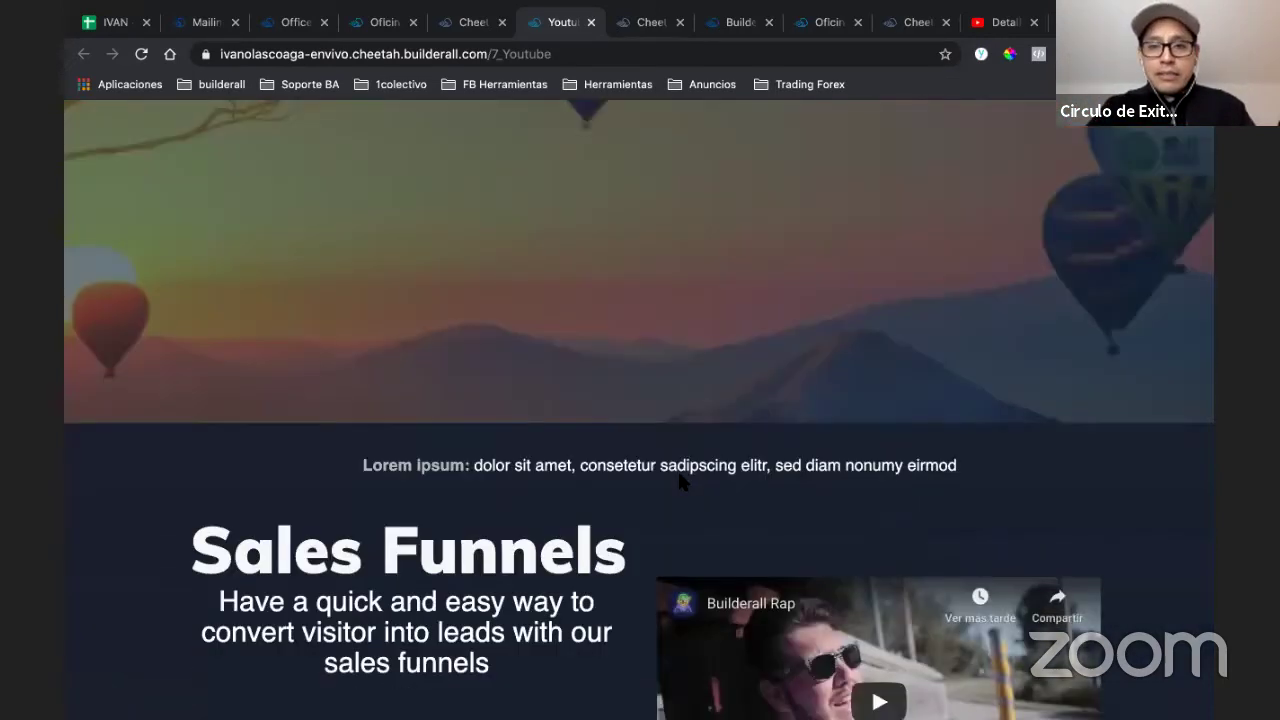
{"action": "scroll", "coordinate": [680, 481], "scroll_direction": "up", "scroll_amount": 1}
{"action": "scroll", "coordinate": [680, 480], "scroll_direction": "up", "scroll_amount": 3}
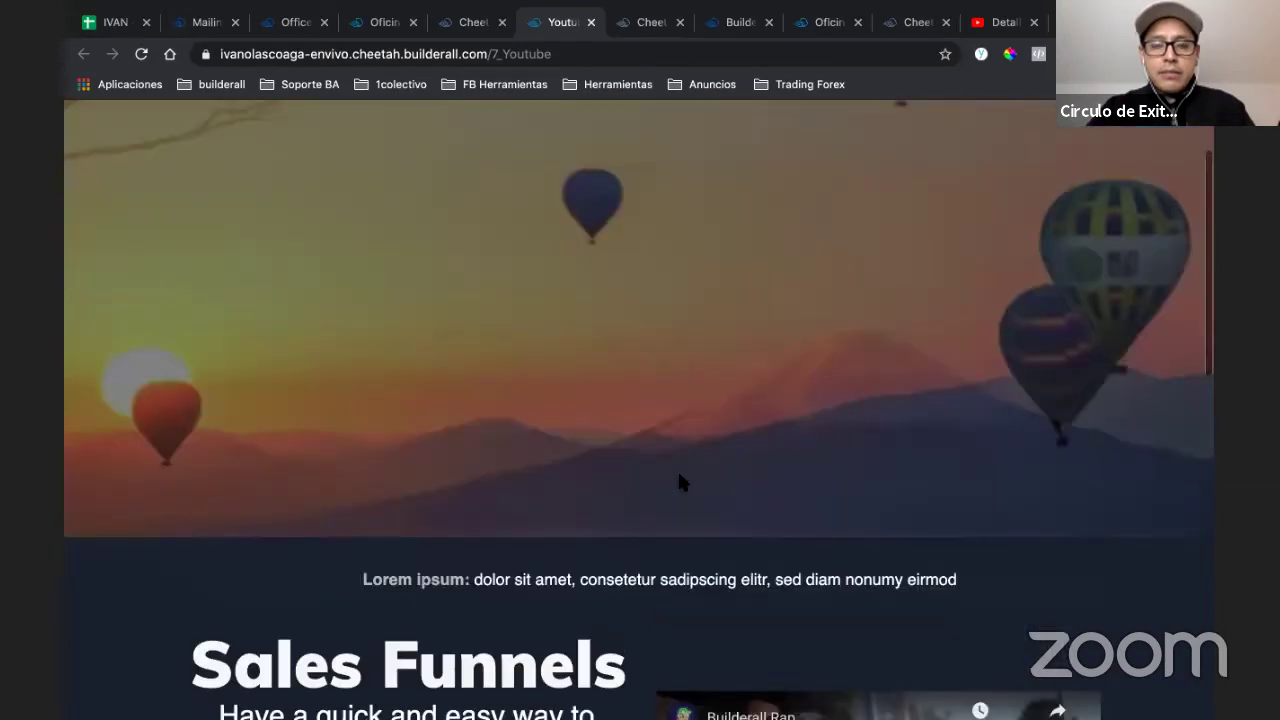
{"action": "scroll", "coordinate": [679, 482], "scroll_direction": "down", "scroll_amount": 1}
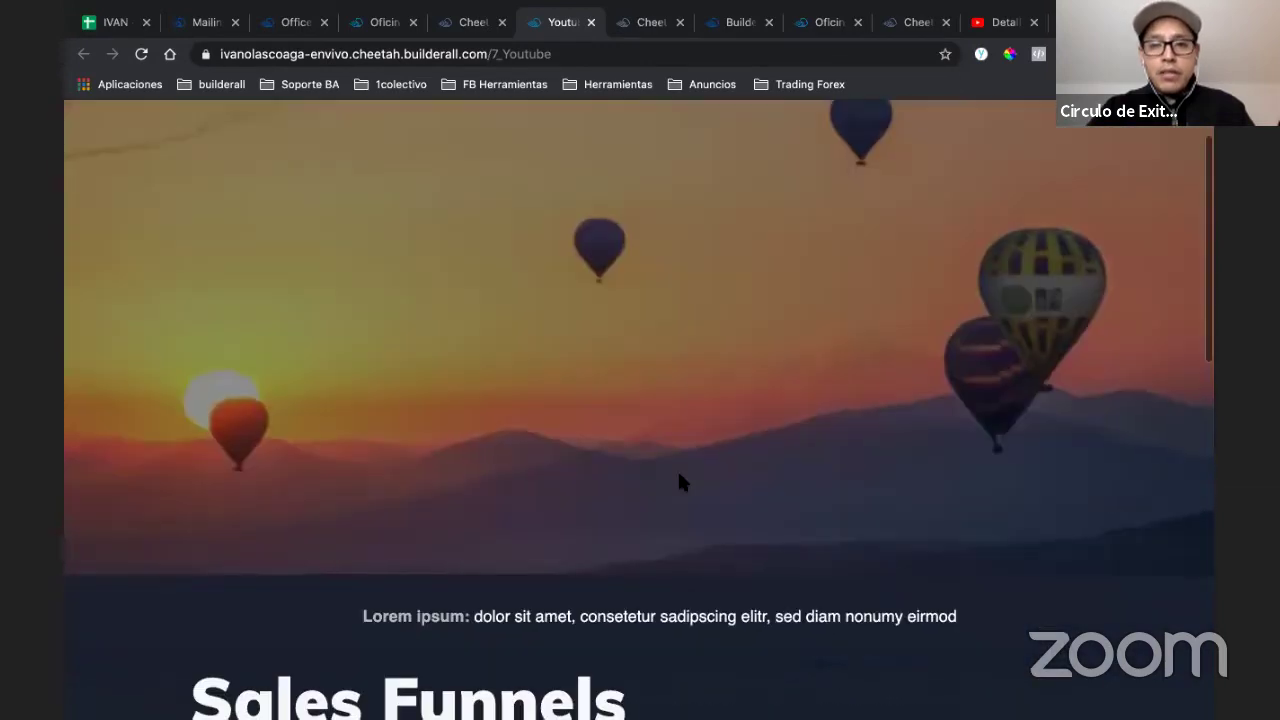
{"action": "scroll", "coordinate": [679, 482], "scroll_direction": "down", "scroll_amount": 3}
{"action": "scroll", "coordinate": [679, 482], "scroll_direction": "up", "scroll_amount": 4}
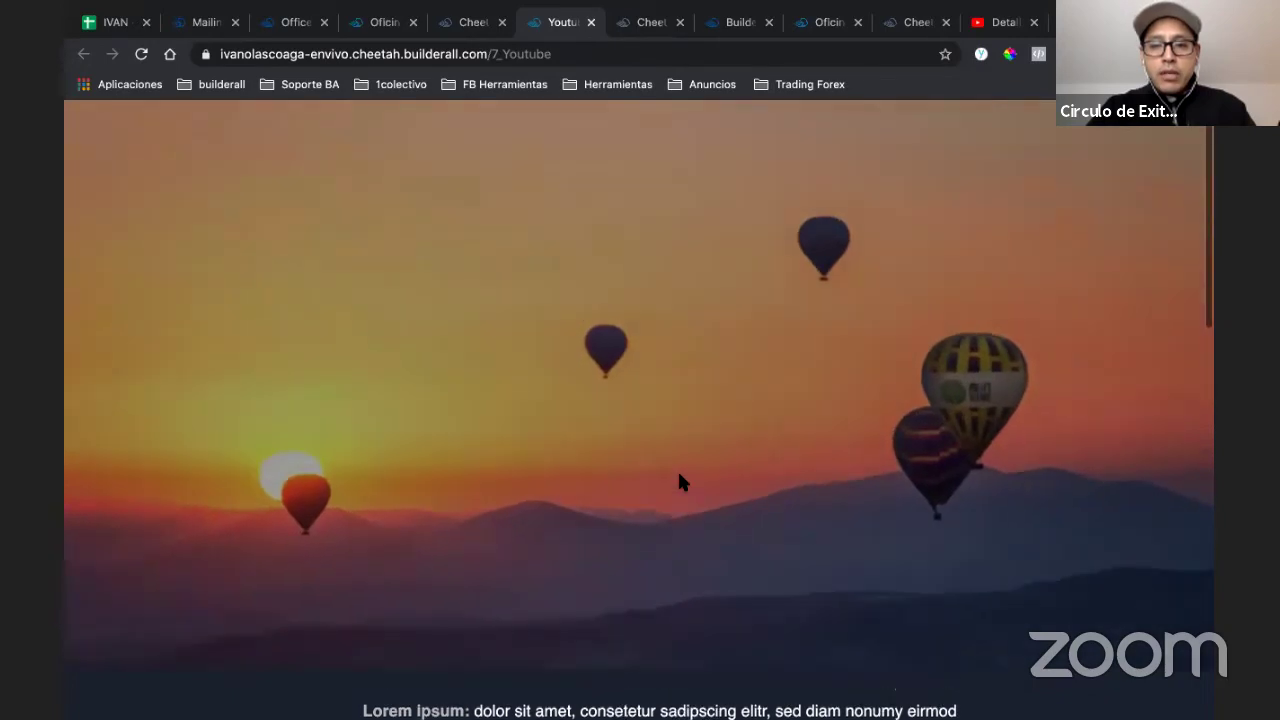
{"action": "scroll", "coordinate": [679, 482], "scroll_direction": "down", "scroll_amount": 3}
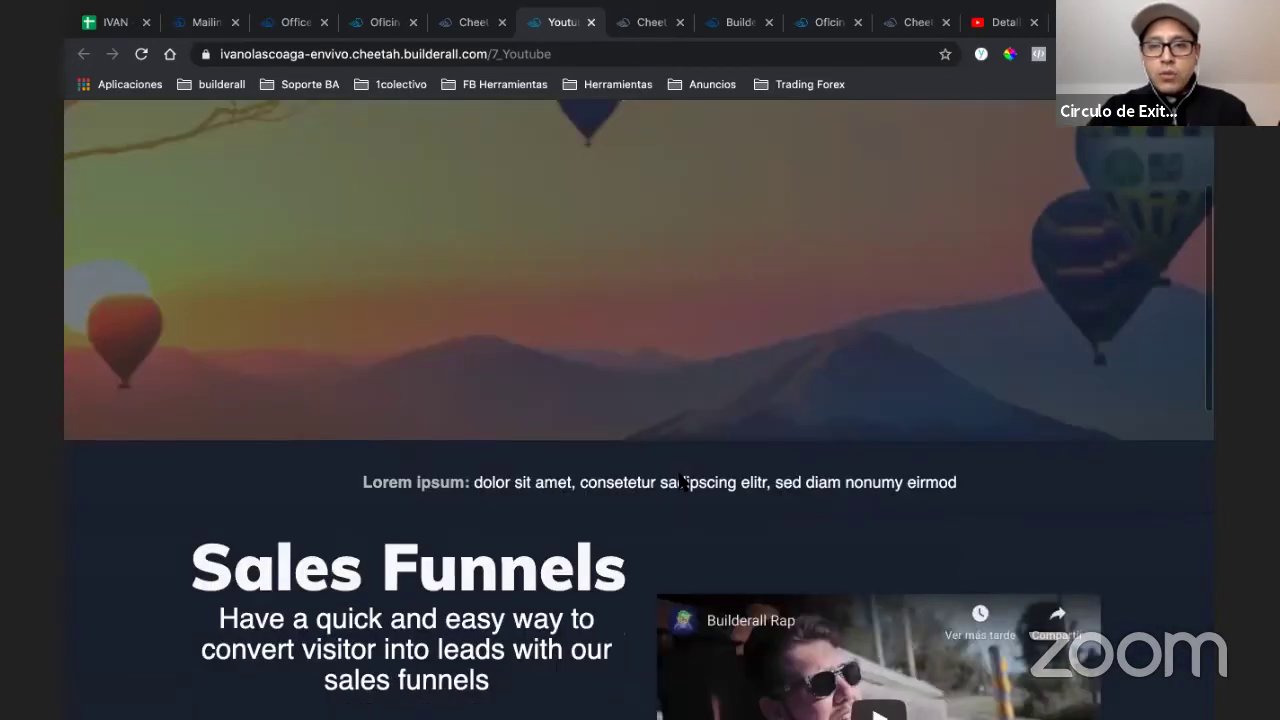
{"action": "scroll", "coordinate": [641, 166], "scroll_direction": "up", "scroll_amount": 4}
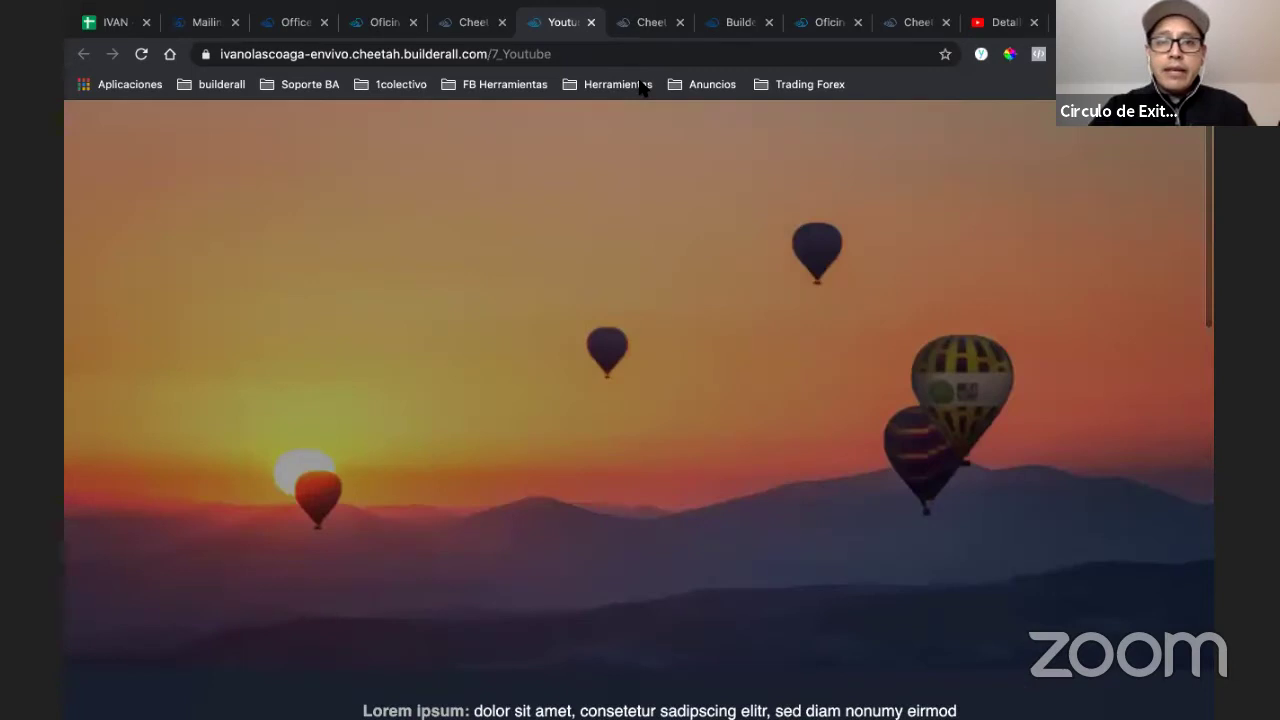
- Set the balloon banner's parallax speed to 5, then save and publish the site
{"action": "left_click", "coordinate": [651, 24]}
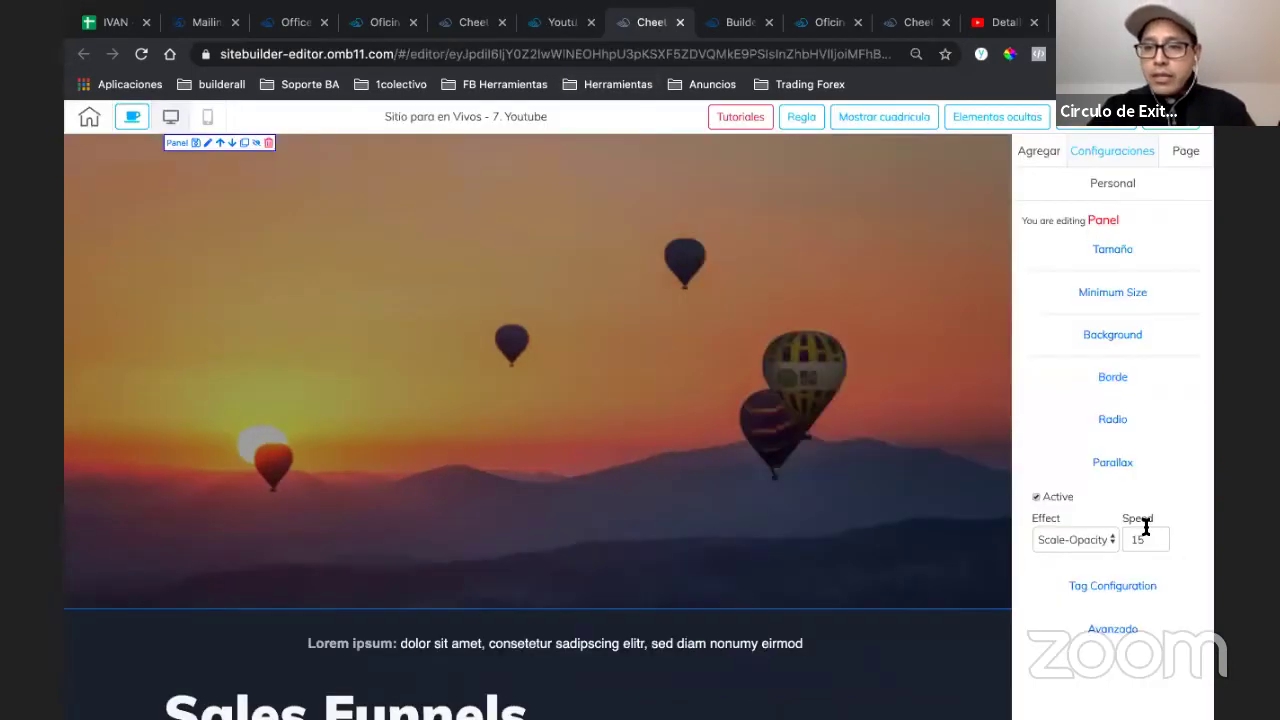
{"action": "left_click", "coordinate": [1157, 542]}
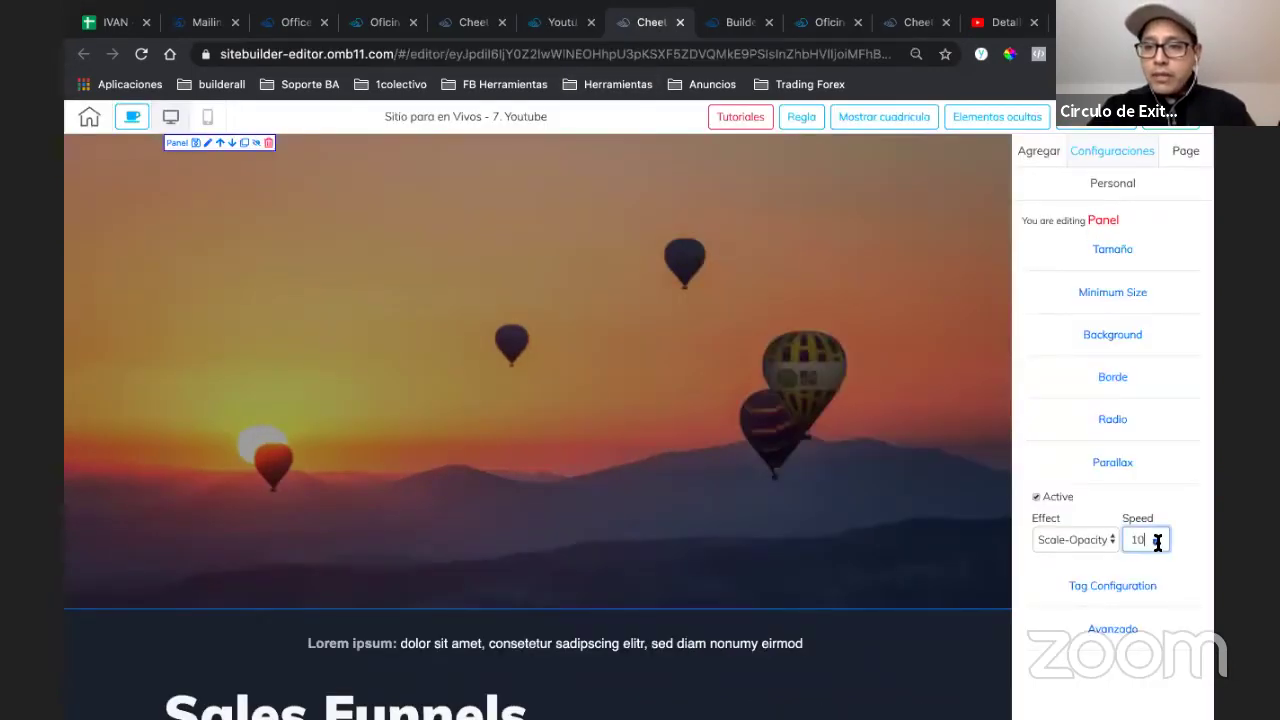
{"action": "double_click", "coordinate": [1157, 545]}
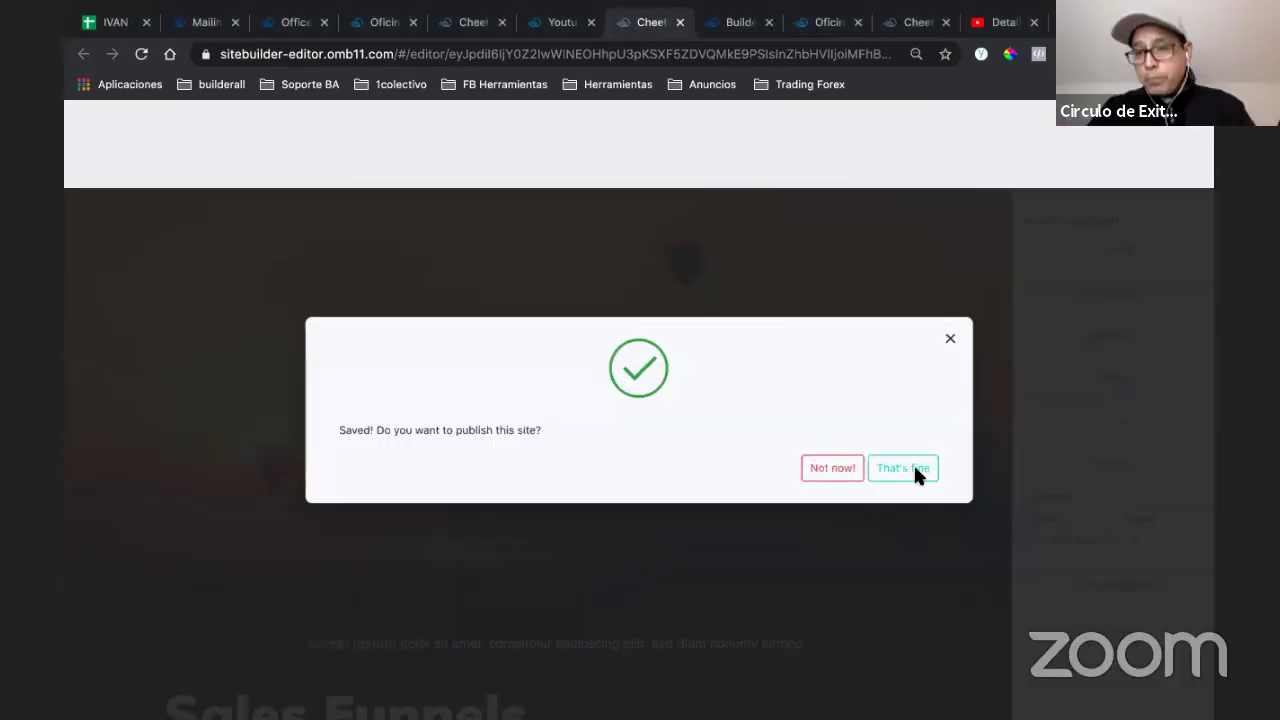
{"action": "left_click", "coordinate": [913, 467]}
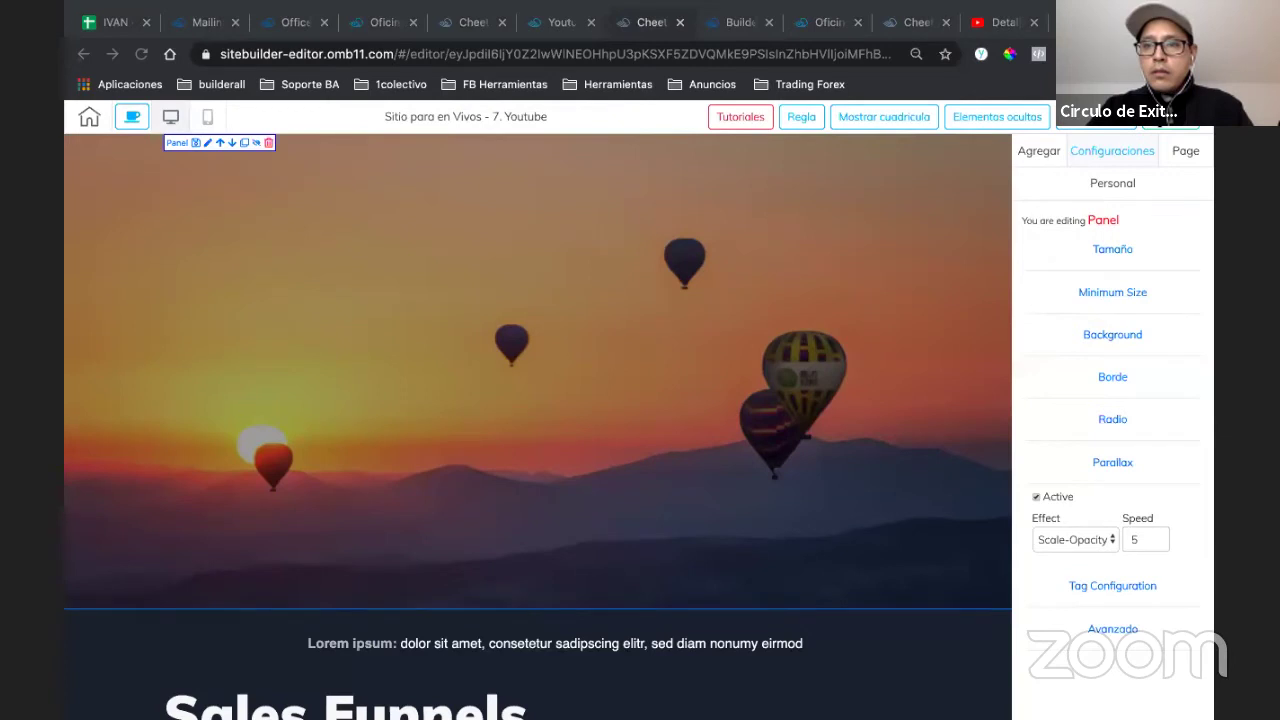
{"action": "left_click", "coordinate": [899, 319]}
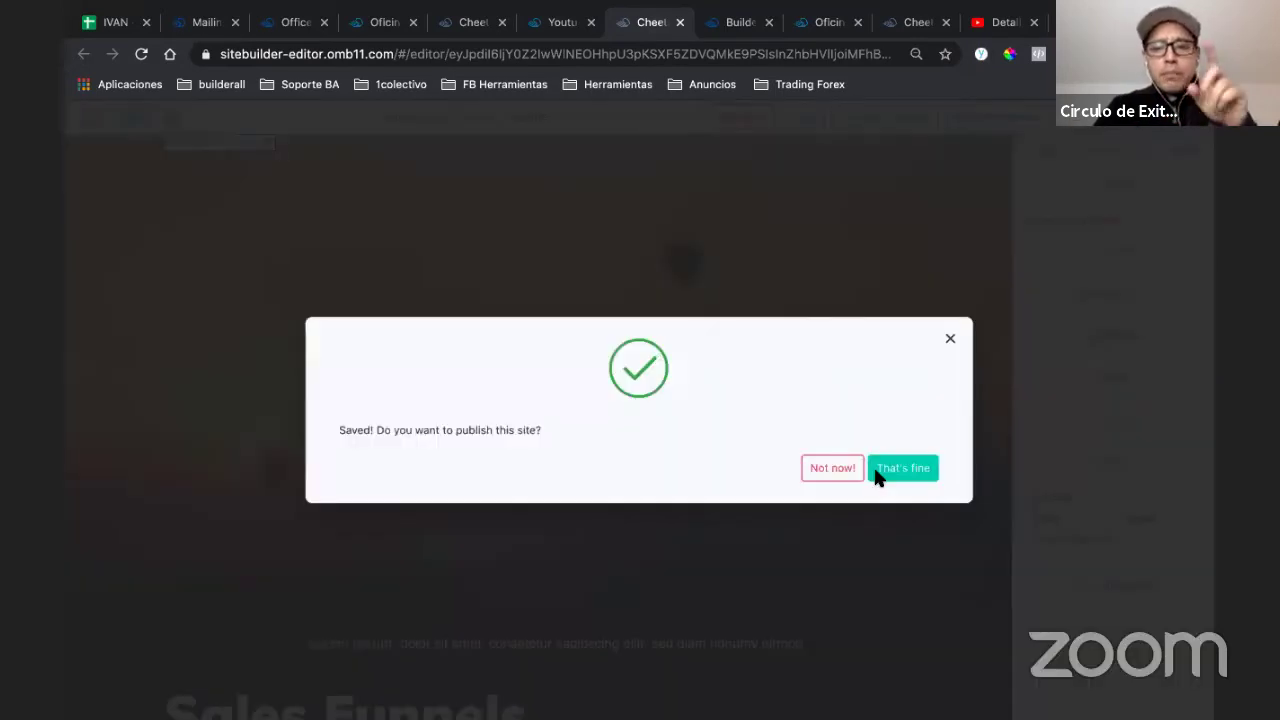
{"action": "left_click", "coordinate": [877, 474]}
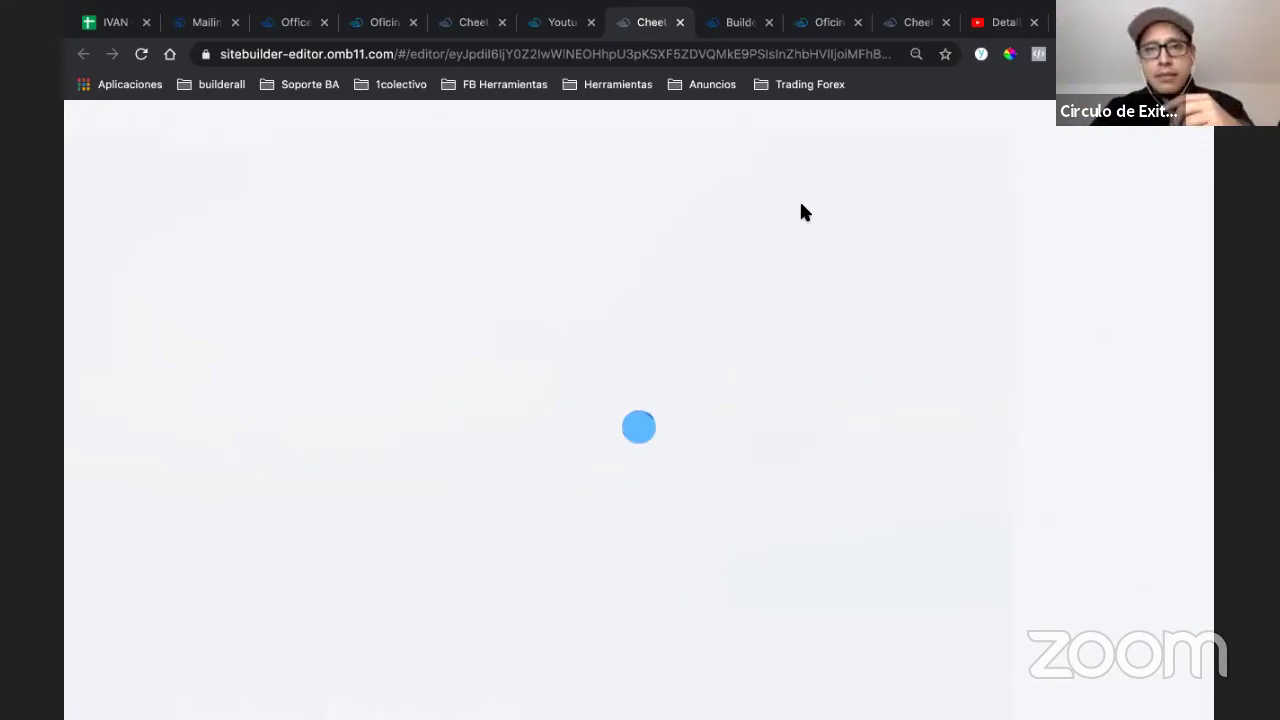
- Reload the published 7_Youtube page and scroll through it to check the parallax
{"action": "left_click", "coordinate": [562, 22]}
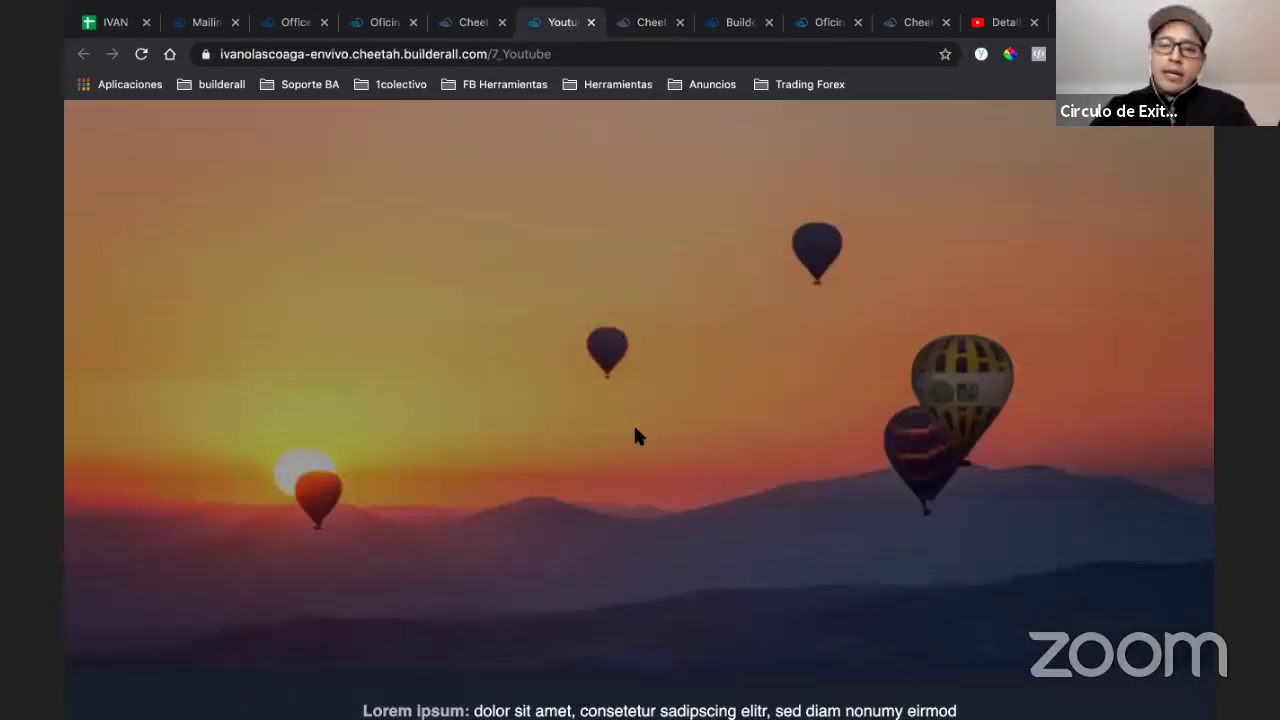
{"action": "scroll", "coordinate": [633, 423], "scroll_direction": "down", "scroll_amount": 3}
{"action": "scroll", "coordinate": [523, 102], "scroll_direction": "up", "scroll_amount": 3}
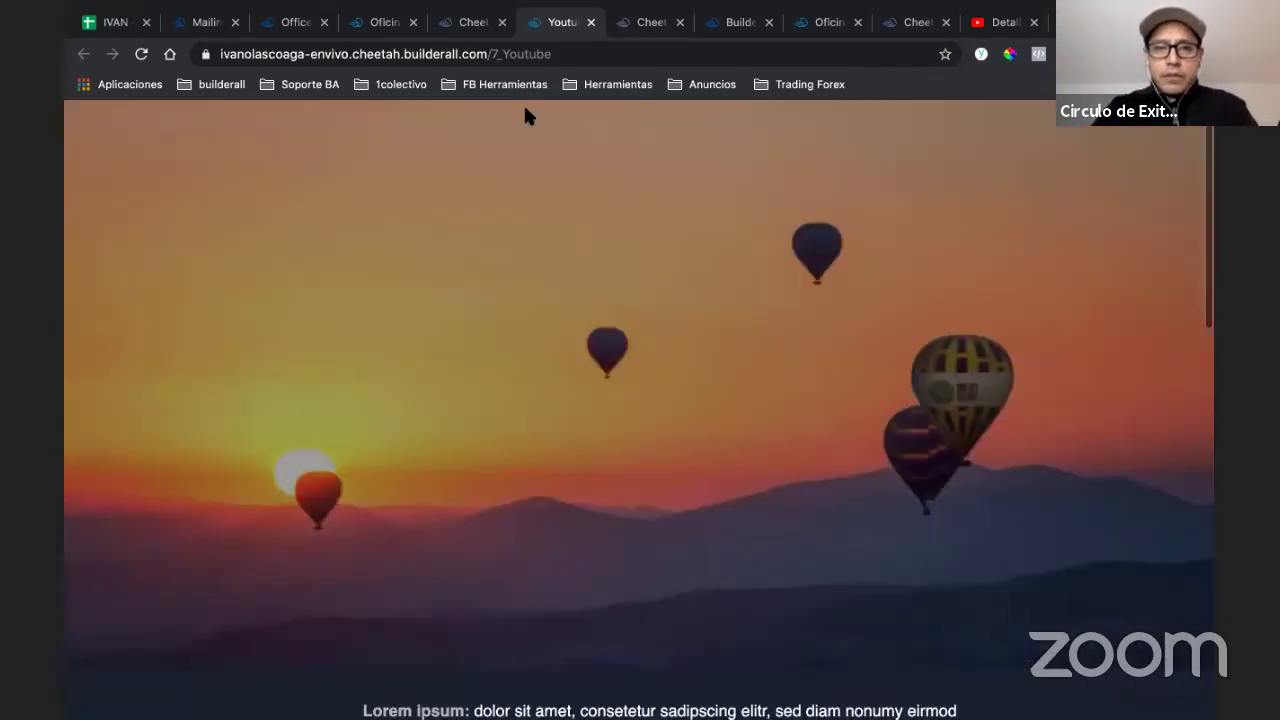
{"action": "left_click", "coordinate": [578, 60]}
{"action": "key", "text": "Return"}
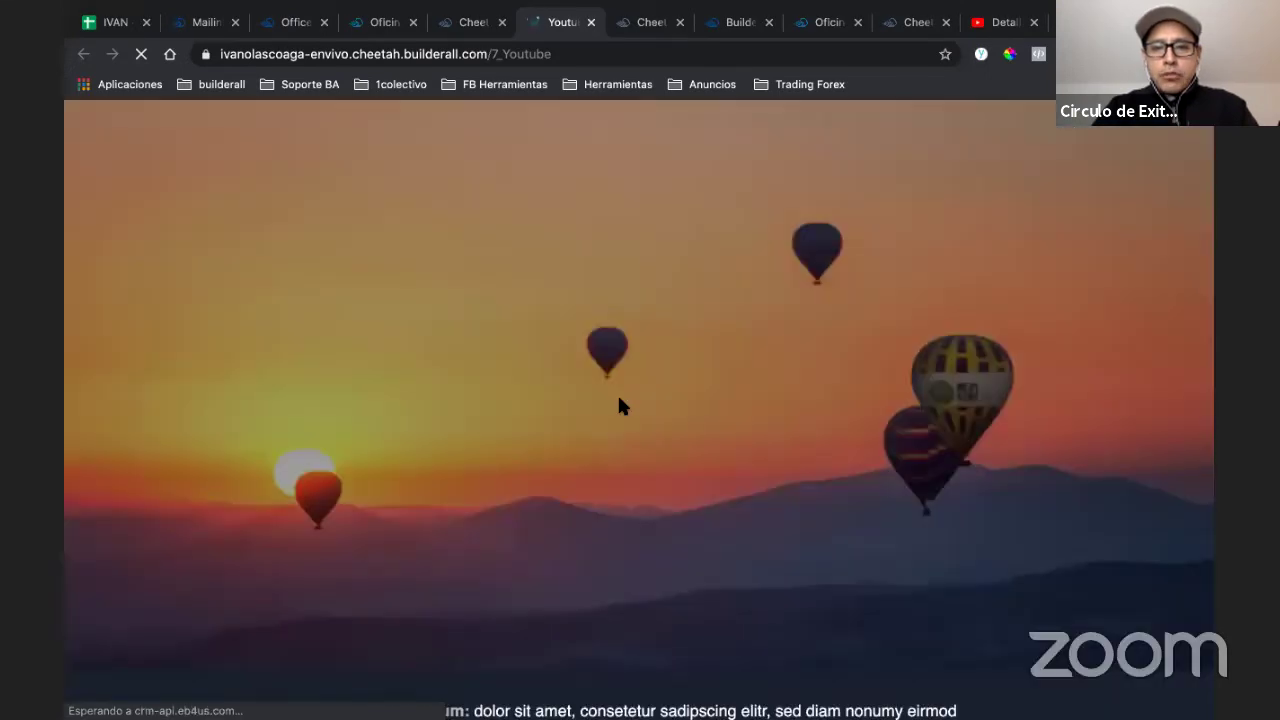
{"action": "scroll", "coordinate": [619, 405], "scroll_direction": "down", "scroll_amount": 2}
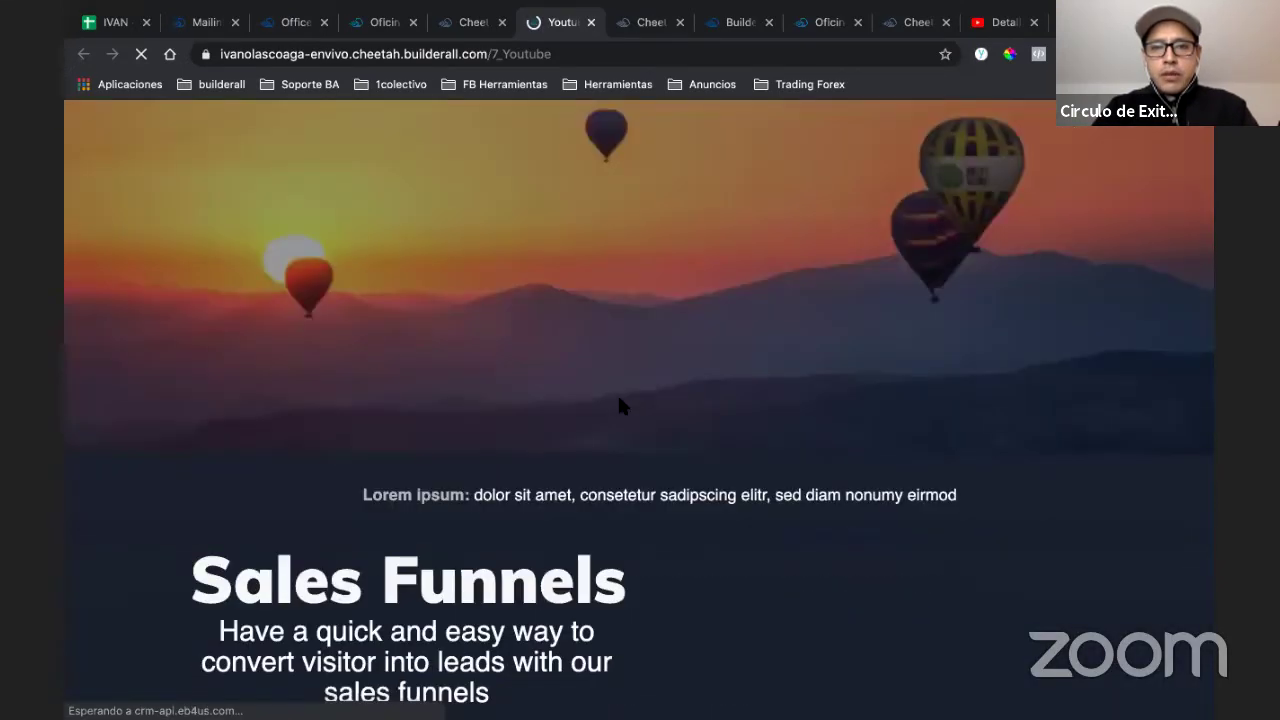
{"action": "scroll", "coordinate": [619, 405], "scroll_direction": "down", "scroll_amount": 2}
{"action": "scroll", "coordinate": [619, 400], "scroll_direction": "down", "scroll_amount": 2}
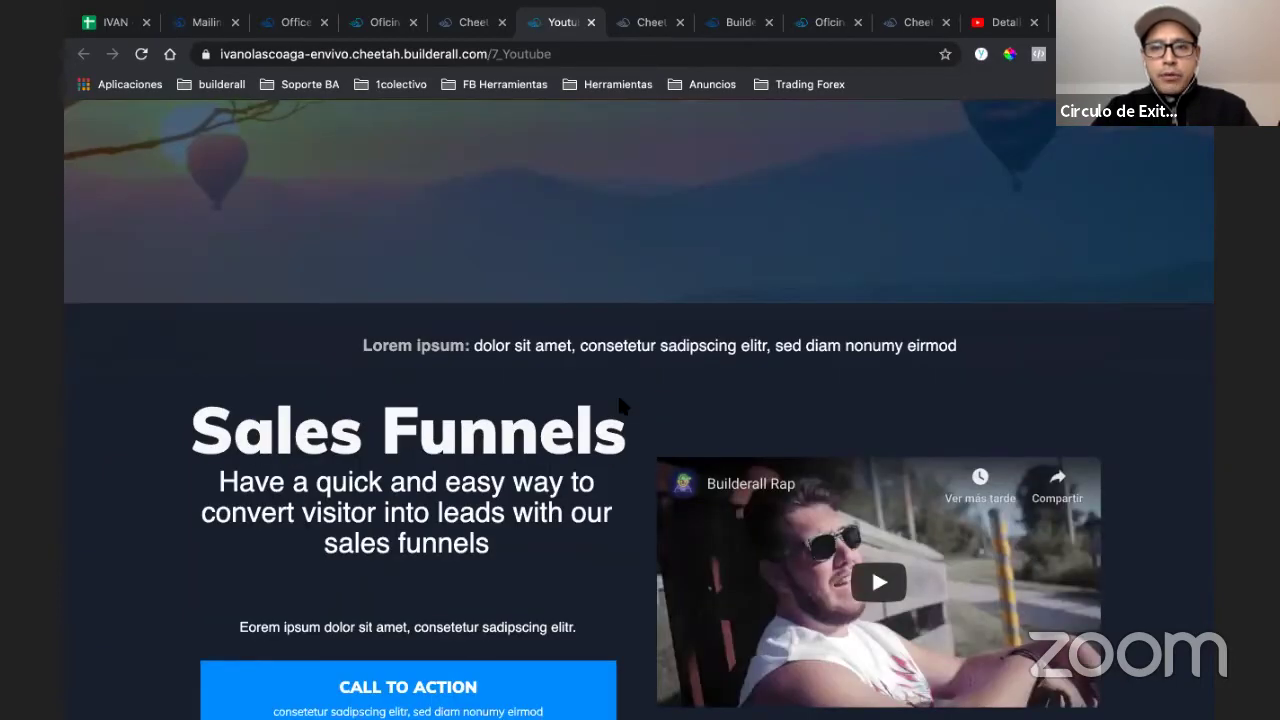
{"action": "scroll", "coordinate": [619, 405], "scroll_direction": "up", "scroll_amount": 3}
{"action": "scroll", "coordinate": [619, 405], "scroll_direction": "down", "scroll_amount": 2}
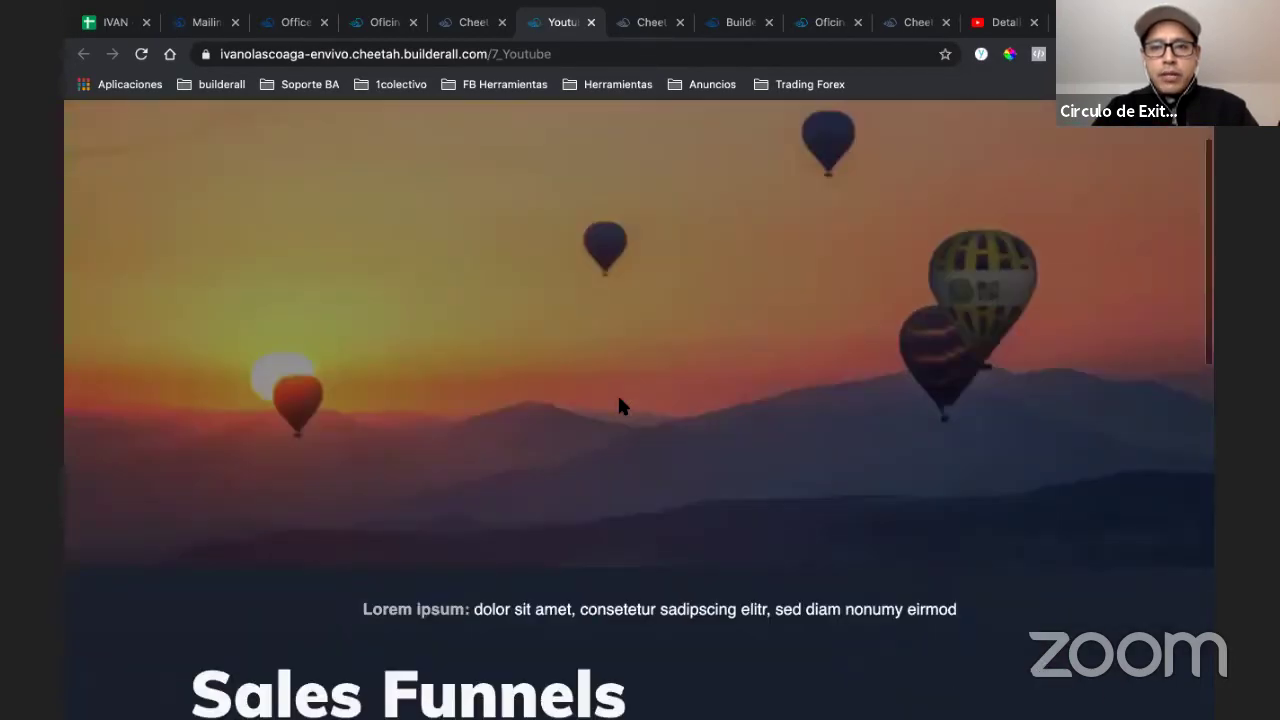
{"action": "scroll", "coordinate": [619, 400], "scroll_direction": "down", "scroll_amount": 2}
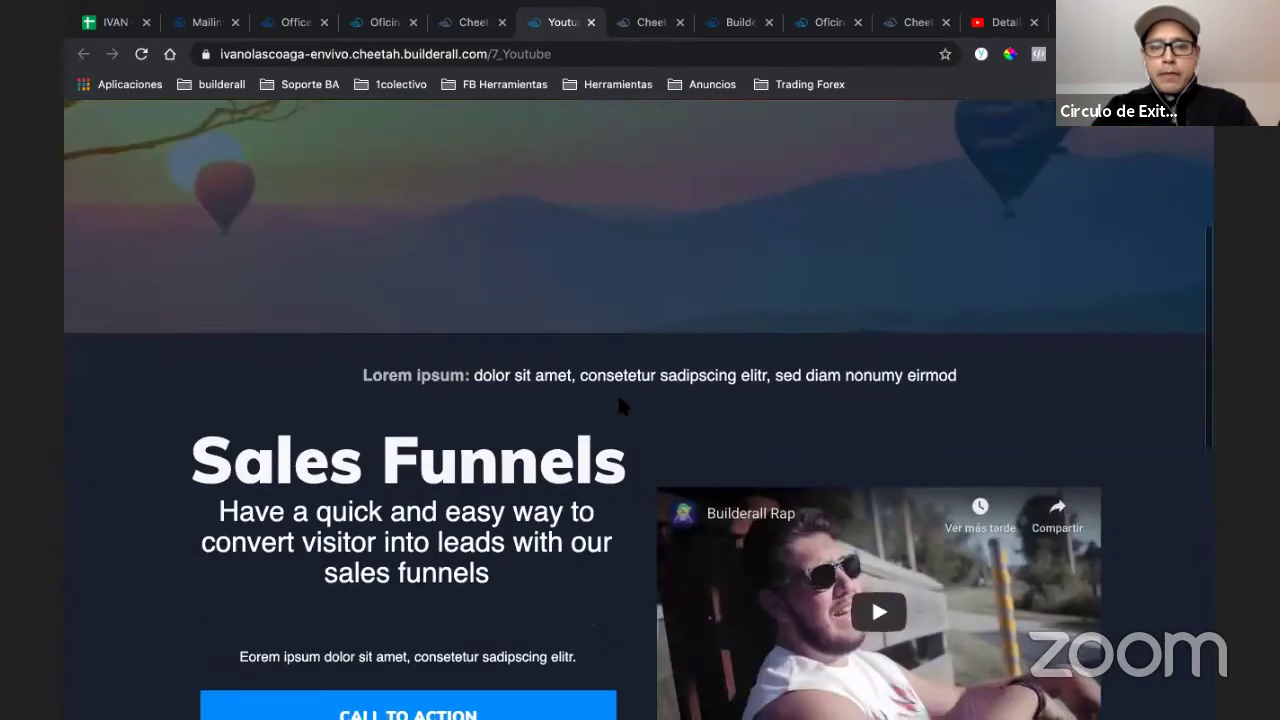
{"action": "scroll", "coordinate": [619, 400], "scroll_direction": "down", "scroll_amount": 2}
{"action": "scroll", "coordinate": [619, 400], "scroll_direction": "up", "scroll_amount": 2}
{"action": "scroll", "coordinate": [619, 404], "scroll_direction": "up", "scroll_amount": 3}
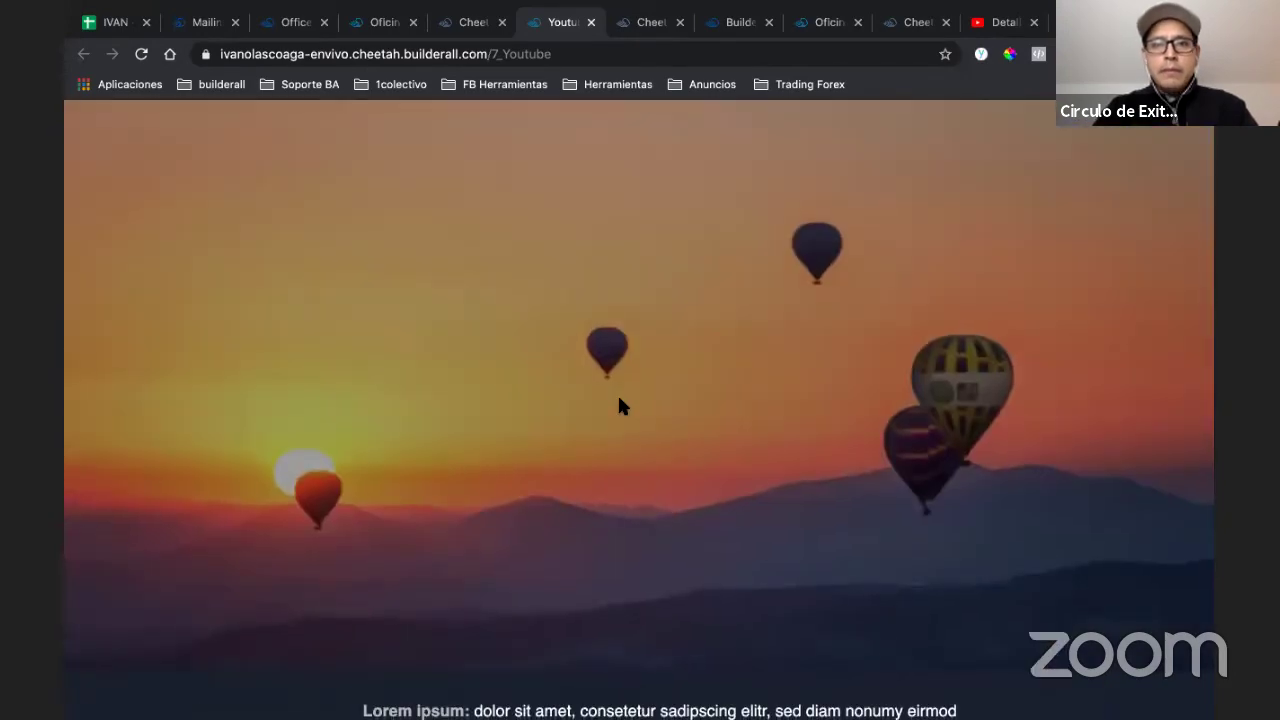
- Delete the background image in the editor's Page > Fondo de página settings
{"action": "left_click", "coordinate": [640, 24]}
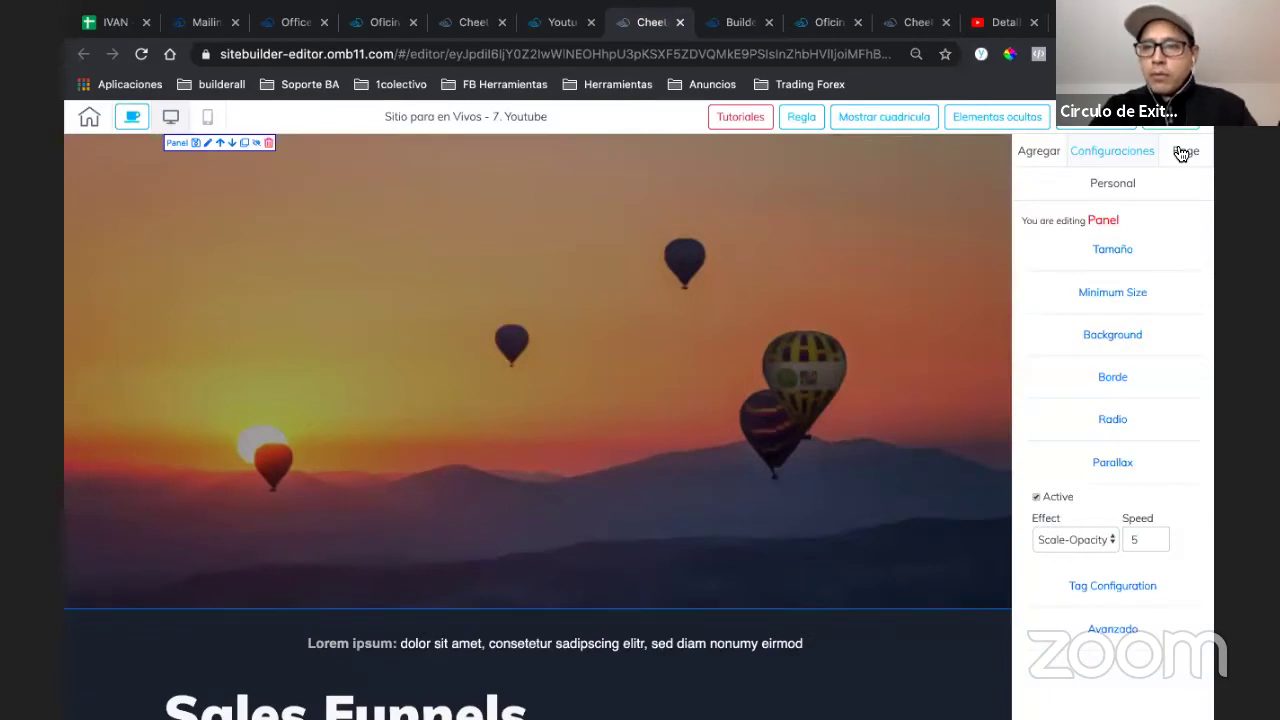
{"action": "left_click", "coordinate": [1186, 151]}
{"action": "left_click", "coordinate": [1138, 216]}
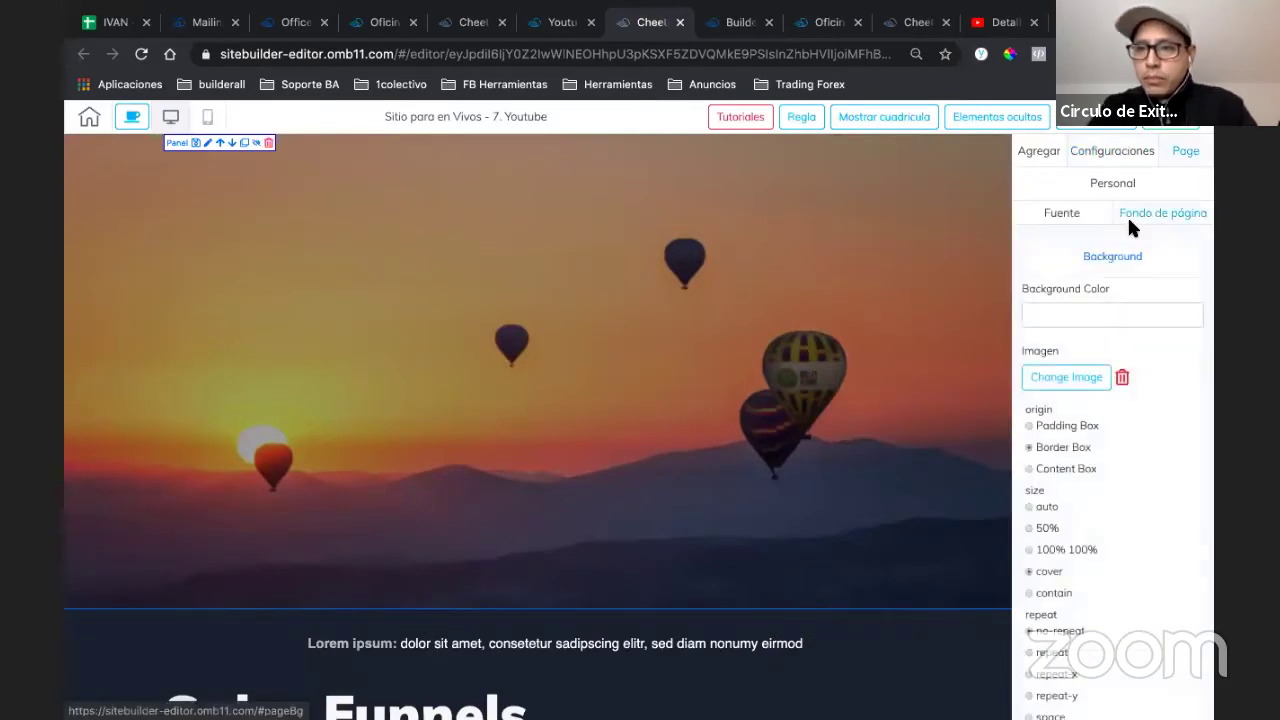
{"action": "left_click", "coordinate": [1122, 378]}
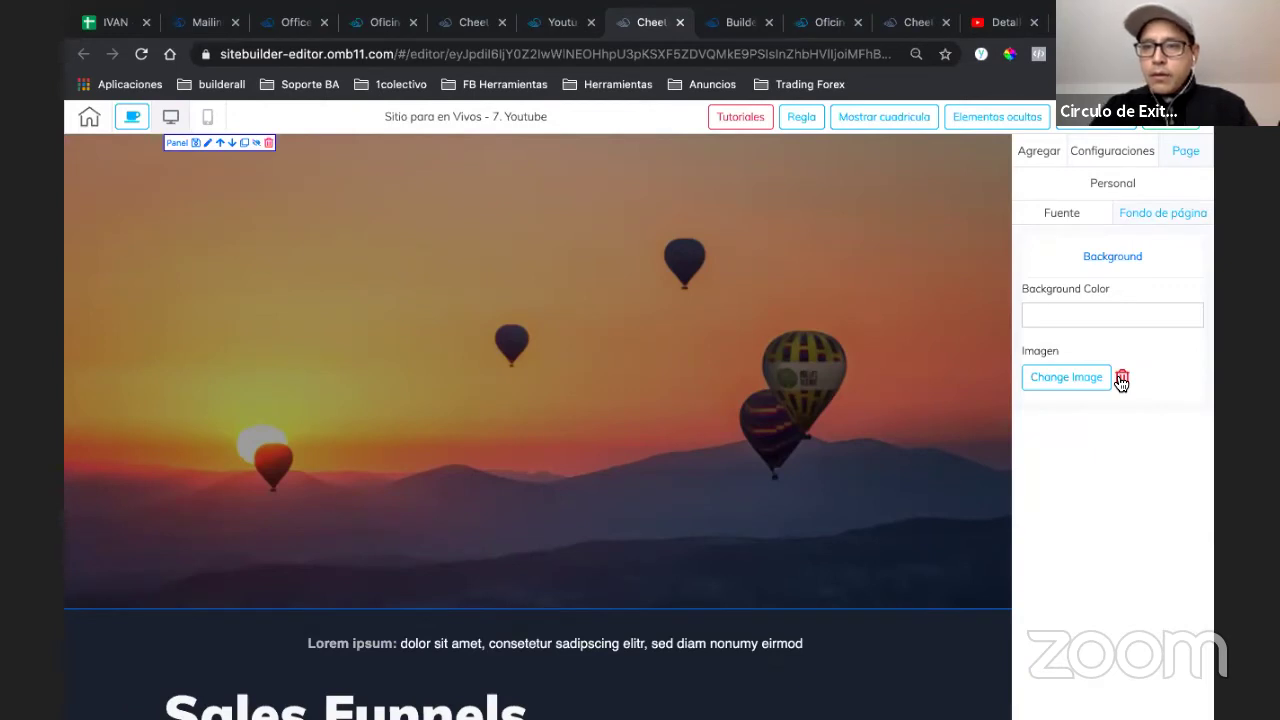
- Save and publish the page without its background image, then view the live 7_Youtube page
{"action": "left_click", "coordinate": [1161, 119]}
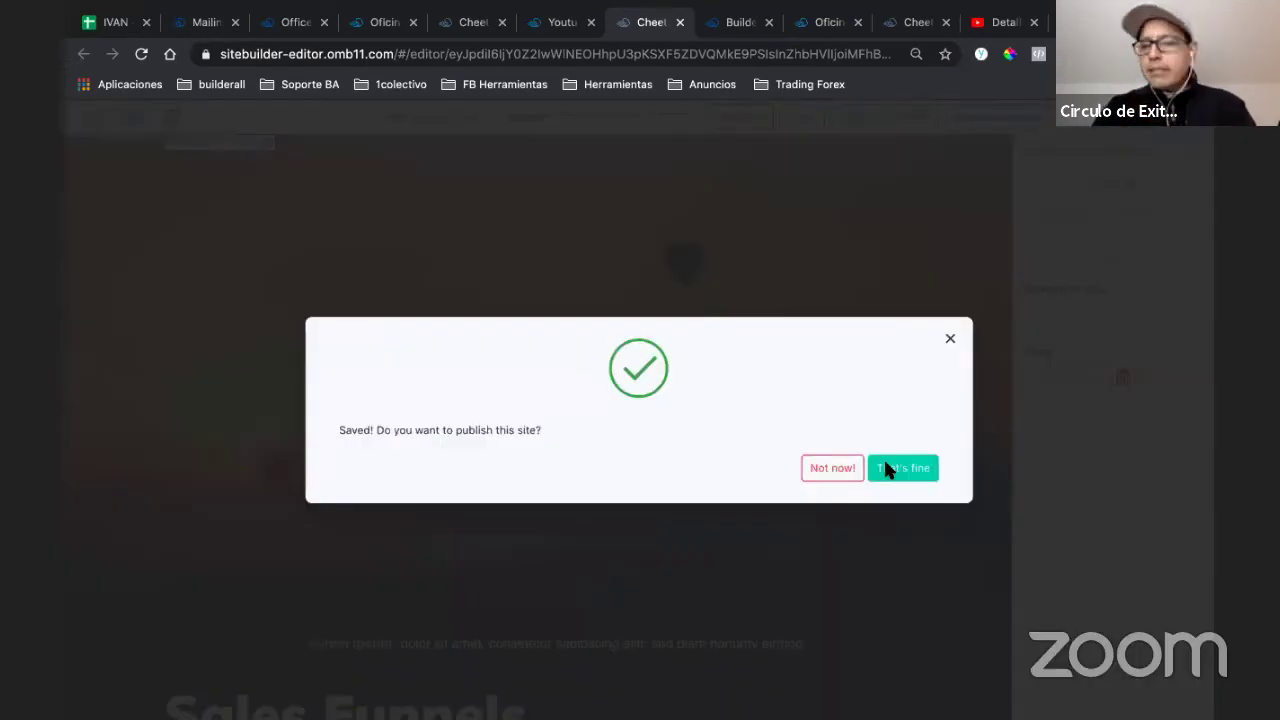
{"action": "left_click", "coordinate": [885, 467]}
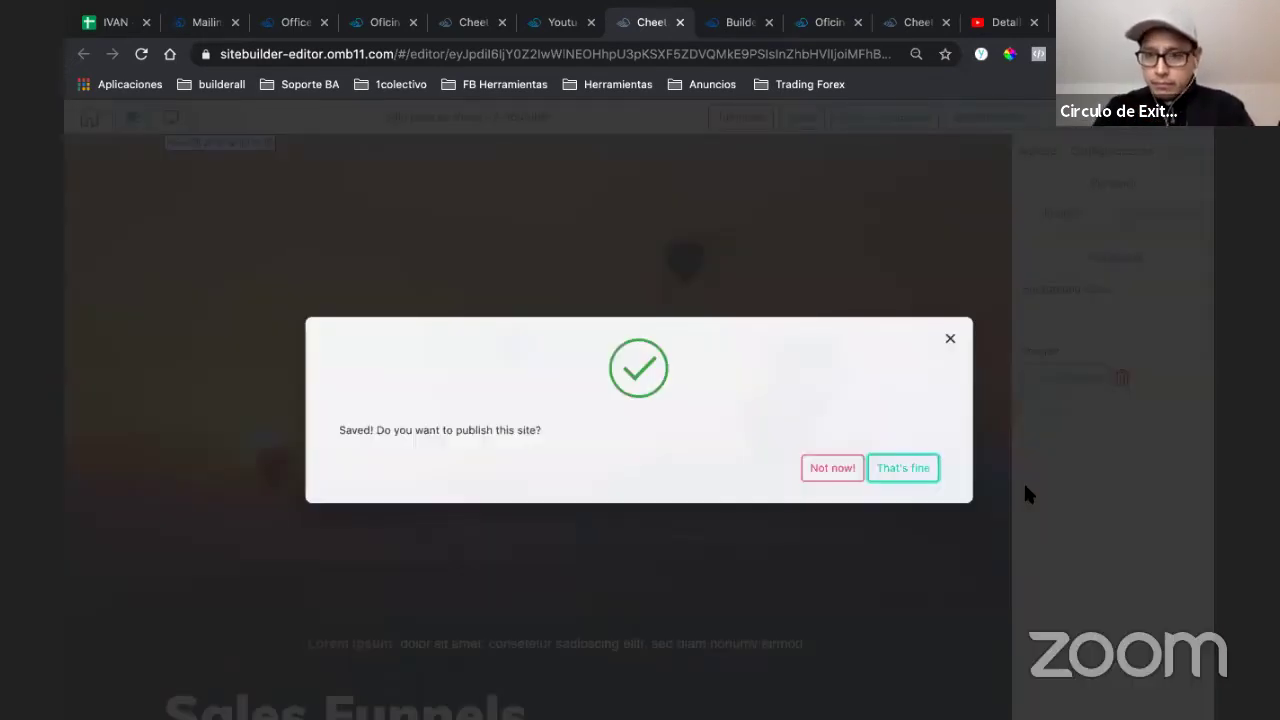
{"action": "left_click", "coordinate": [1025, 487]}
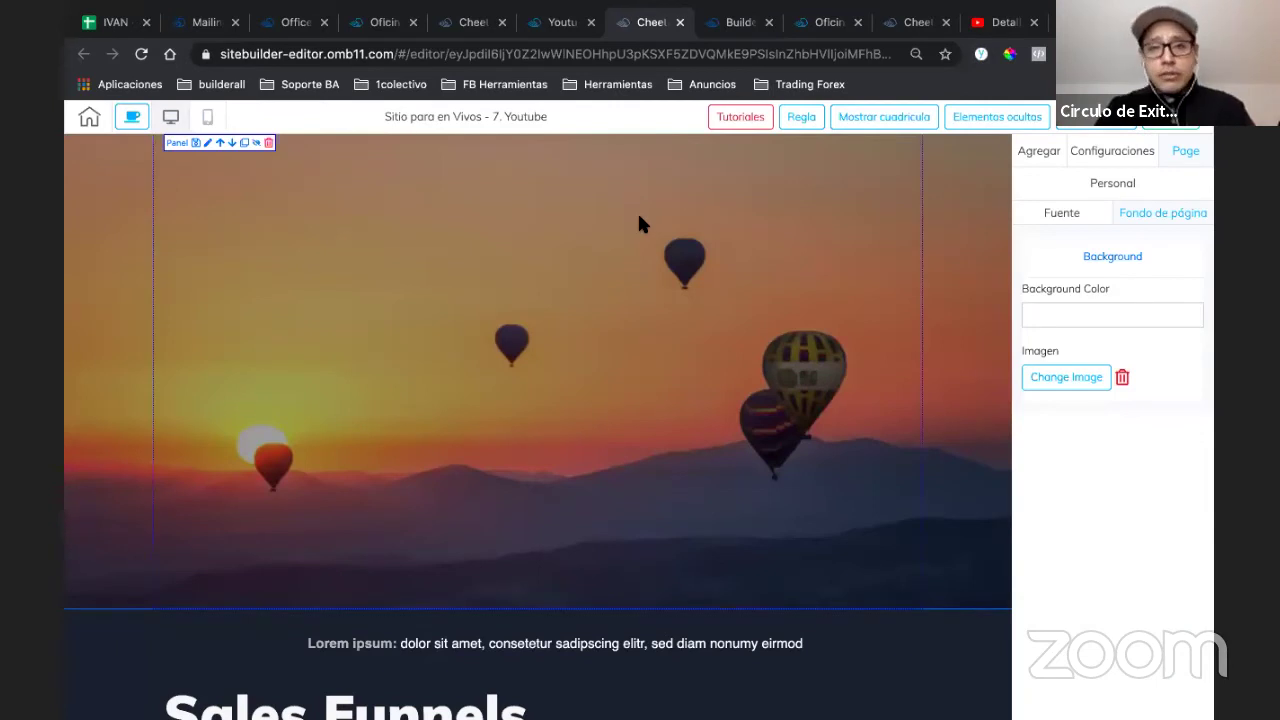
{"action": "left_click", "coordinate": [555, 22]}
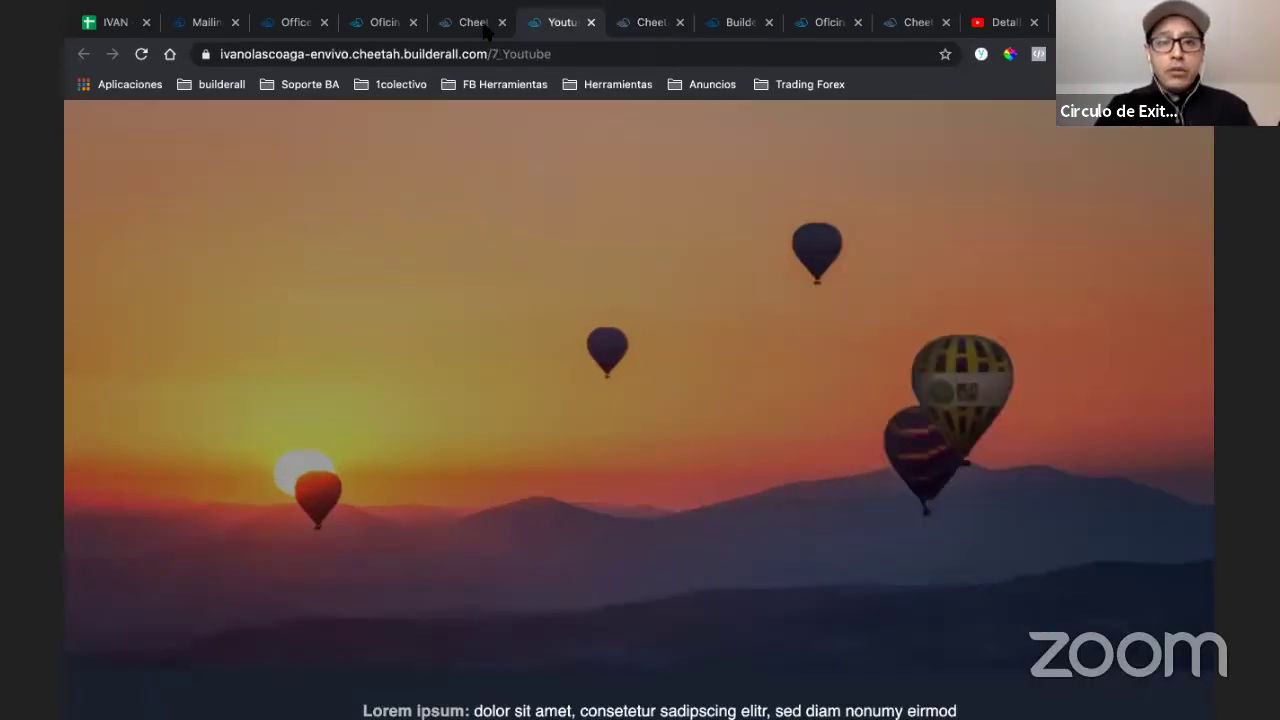
- Reload and scroll through the live 7_Youtube page, then return to its editor
{"action": "left_click", "coordinate": [580, 53]}
{"action": "key", "text": "Return"}
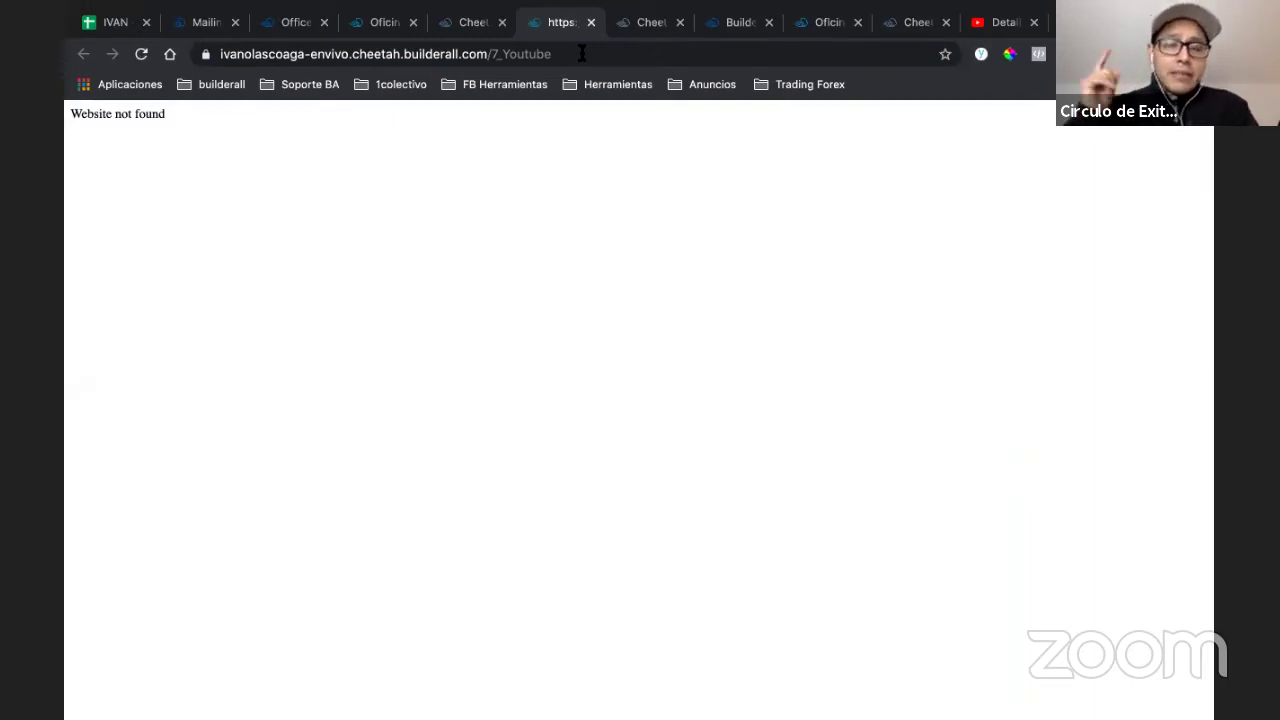
{"action": "left_click", "coordinate": [589, 53]}
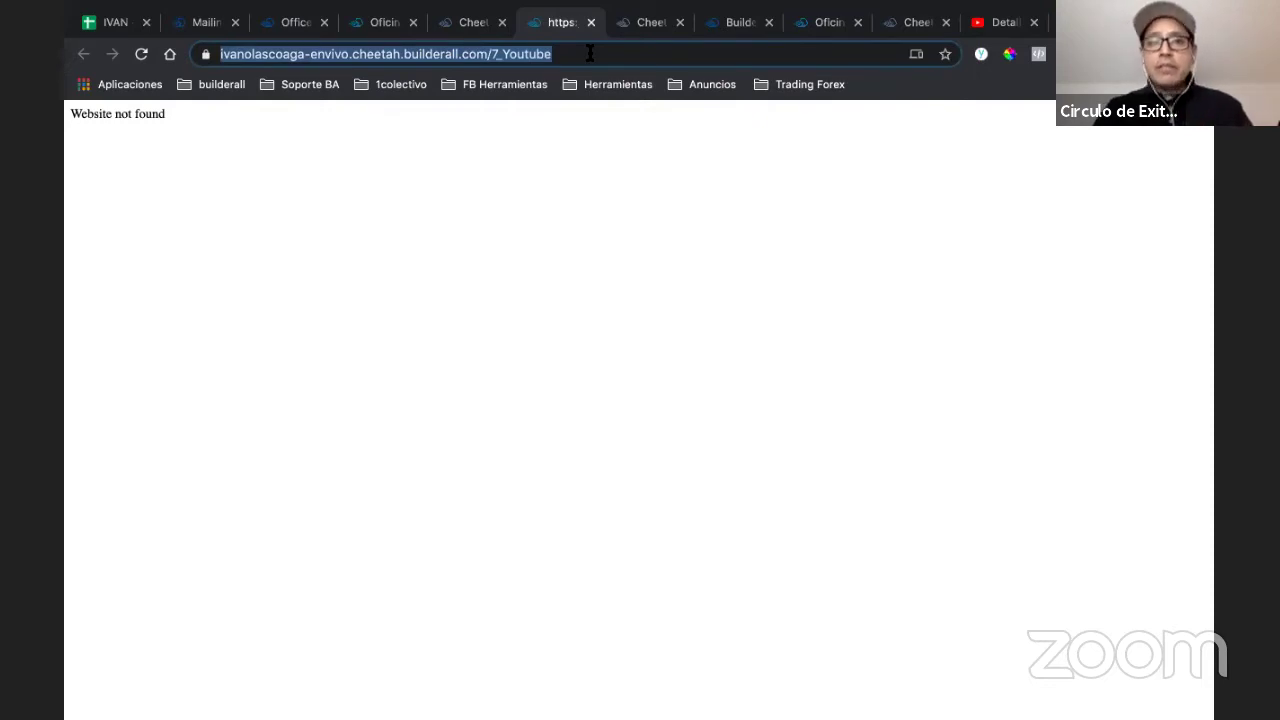
{"action": "key", "text": "Return"}
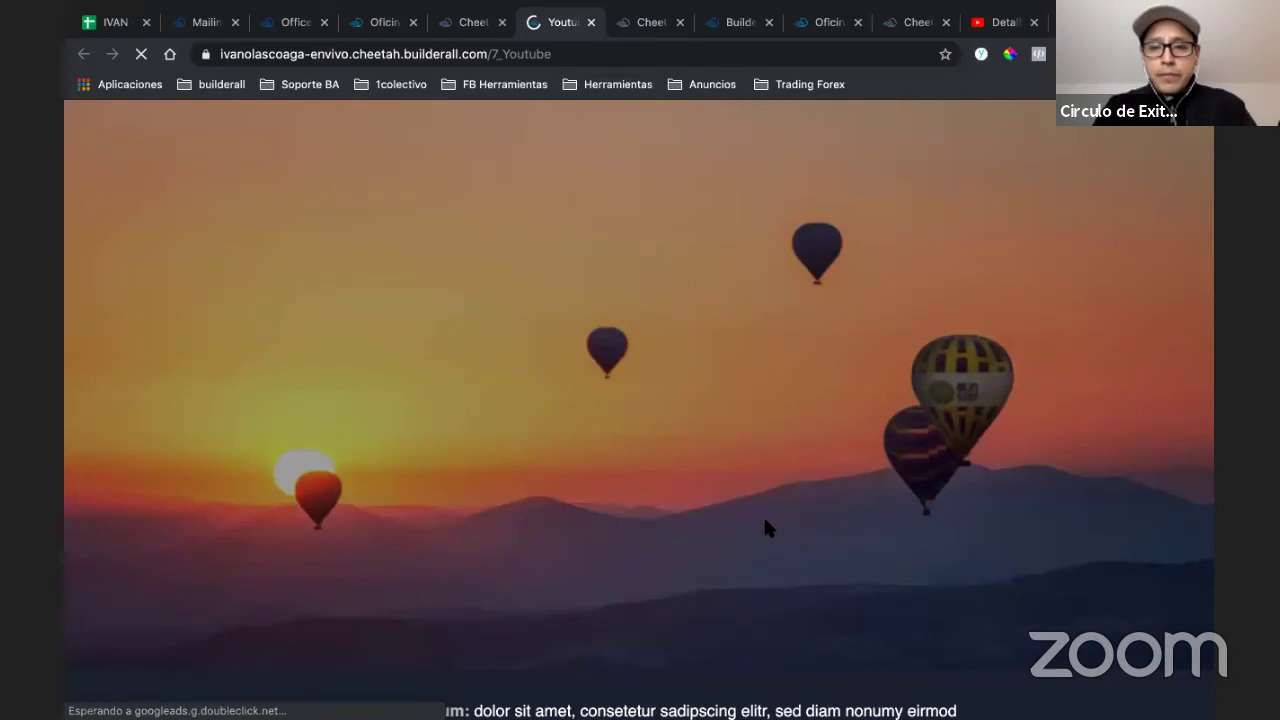
{"action": "scroll", "coordinate": [765, 527], "scroll_direction": "down", "scroll_amount": 3}
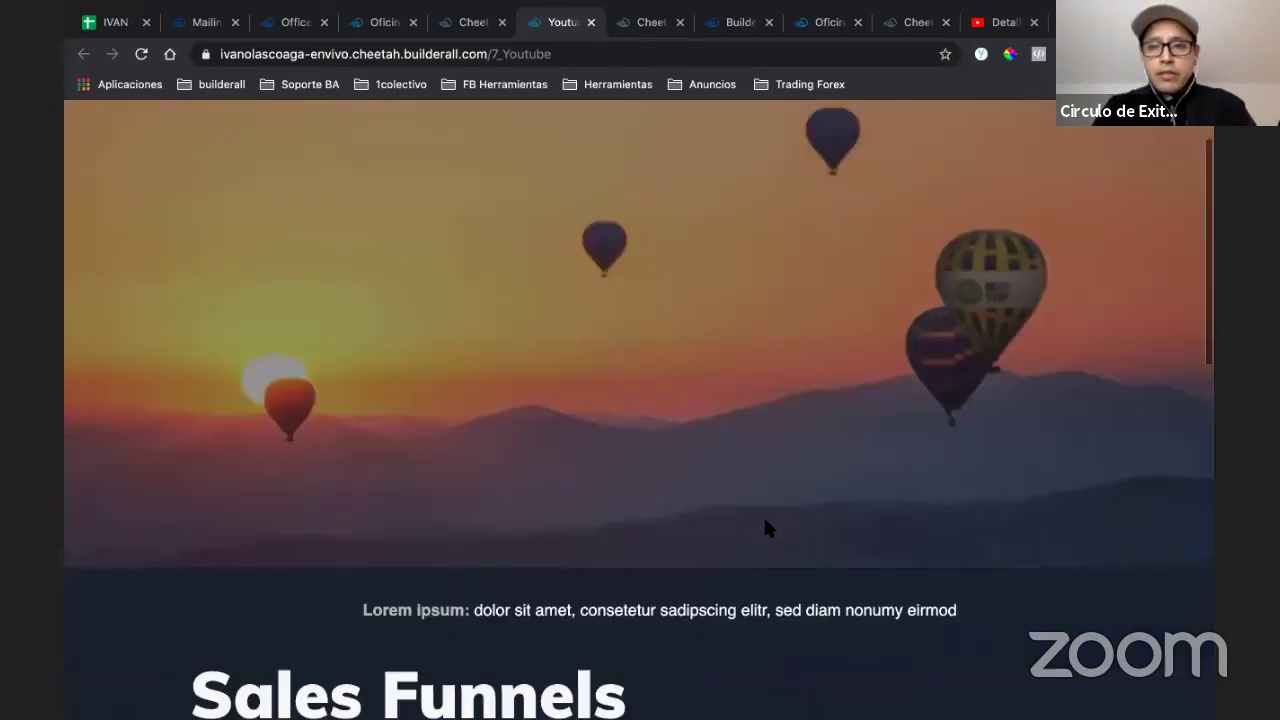
{"action": "scroll", "coordinate": [787, 342], "scroll_direction": "up", "scroll_amount": 1}
{"action": "scroll", "coordinate": [786, 341], "scroll_direction": "up", "scroll_amount": 2}
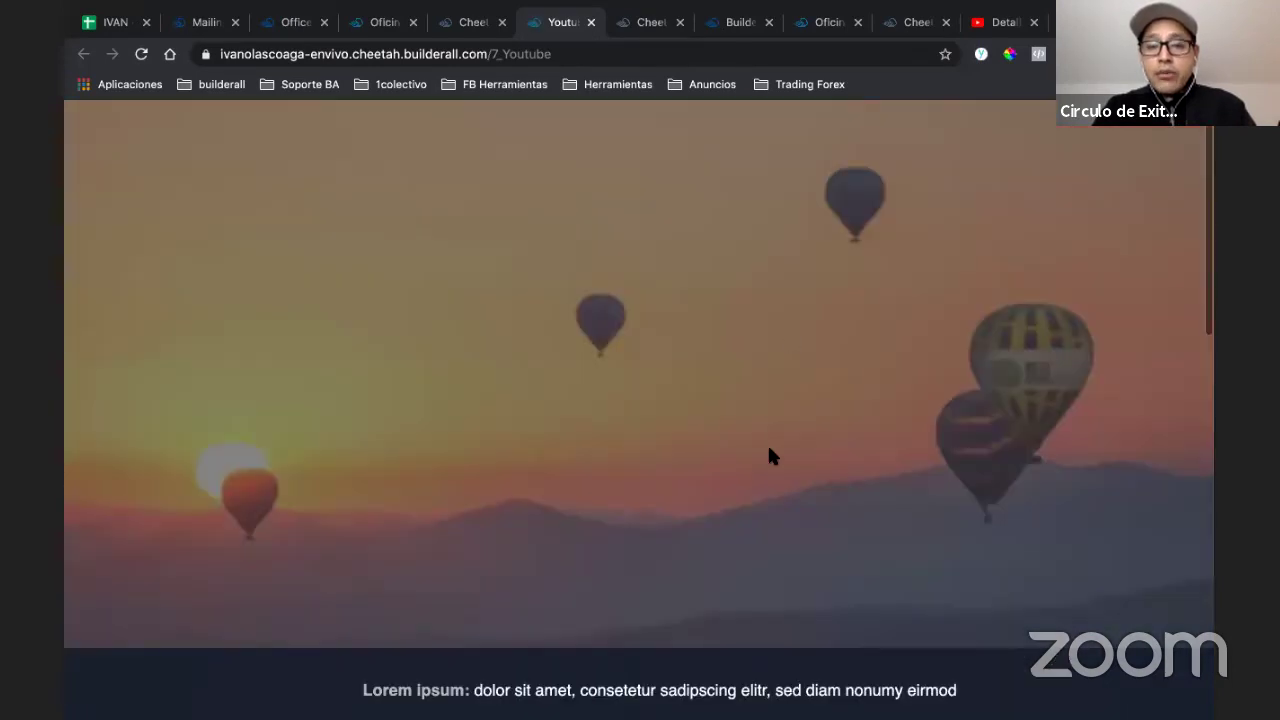
{"action": "scroll", "coordinate": [768, 456], "scroll_direction": "down", "scroll_amount": 1}
{"action": "scroll", "coordinate": [768, 456], "scroll_direction": "down", "scroll_amount": 2}
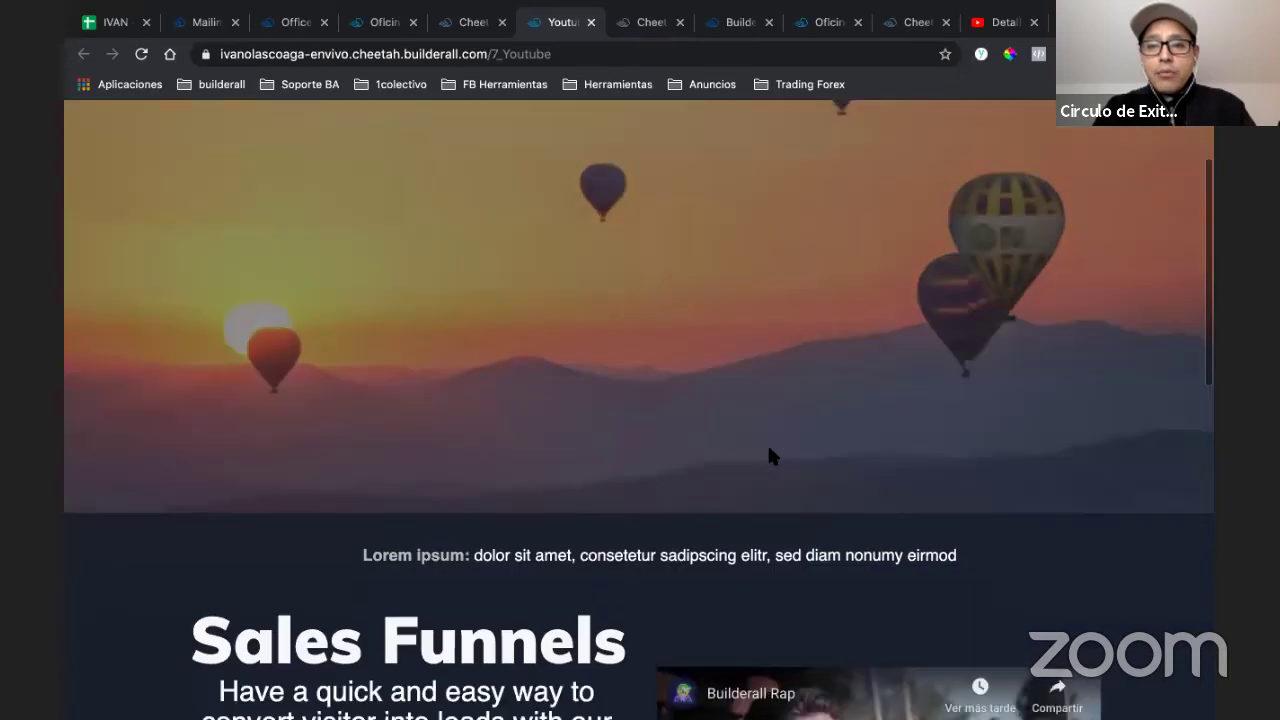
{"action": "scroll", "coordinate": [768, 456], "scroll_direction": "down", "scroll_amount": 2}
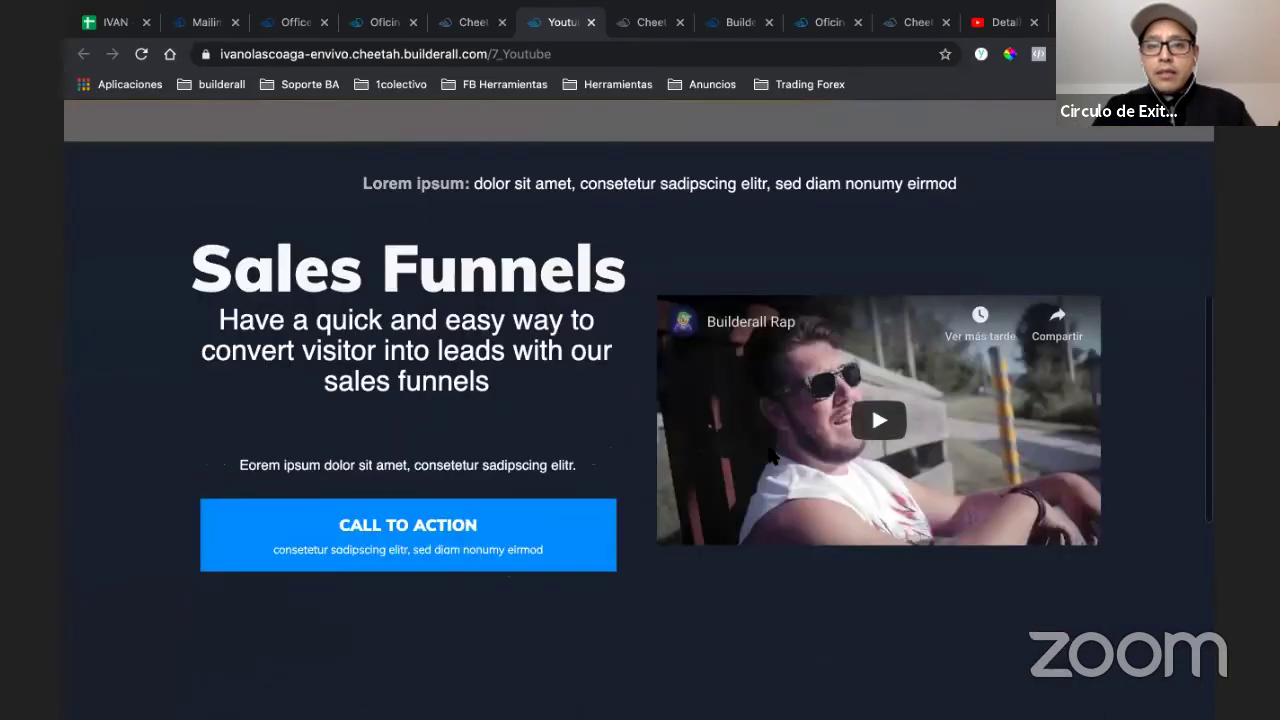
{"action": "scroll", "coordinate": [768, 456], "scroll_direction": "up", "scroll_amount": 4}
{"action": "scroll", "coordinate": [768, 456], "scroll_direction": "up", "scroll_amount": 1}
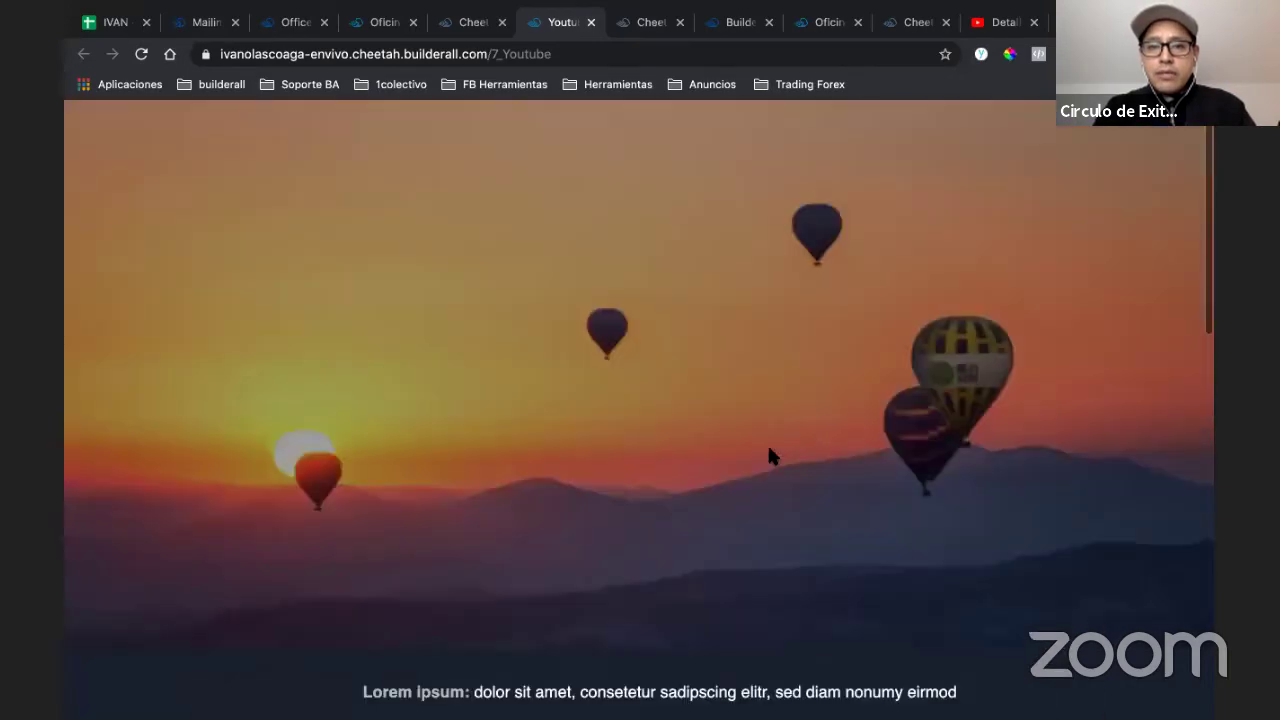
{"action": "scroll", "coordinate": [768, 456], "scroll_direction": "down", "scroll_amount": 3}
{"action": "scroll", "coordinate": [769, 448], "scroll_direction": "down", "scroll_amount": 1}
{"action": "scroll", "coordinate": [695, 290], "scroll_direction": "up", "scroll_amount": 5}
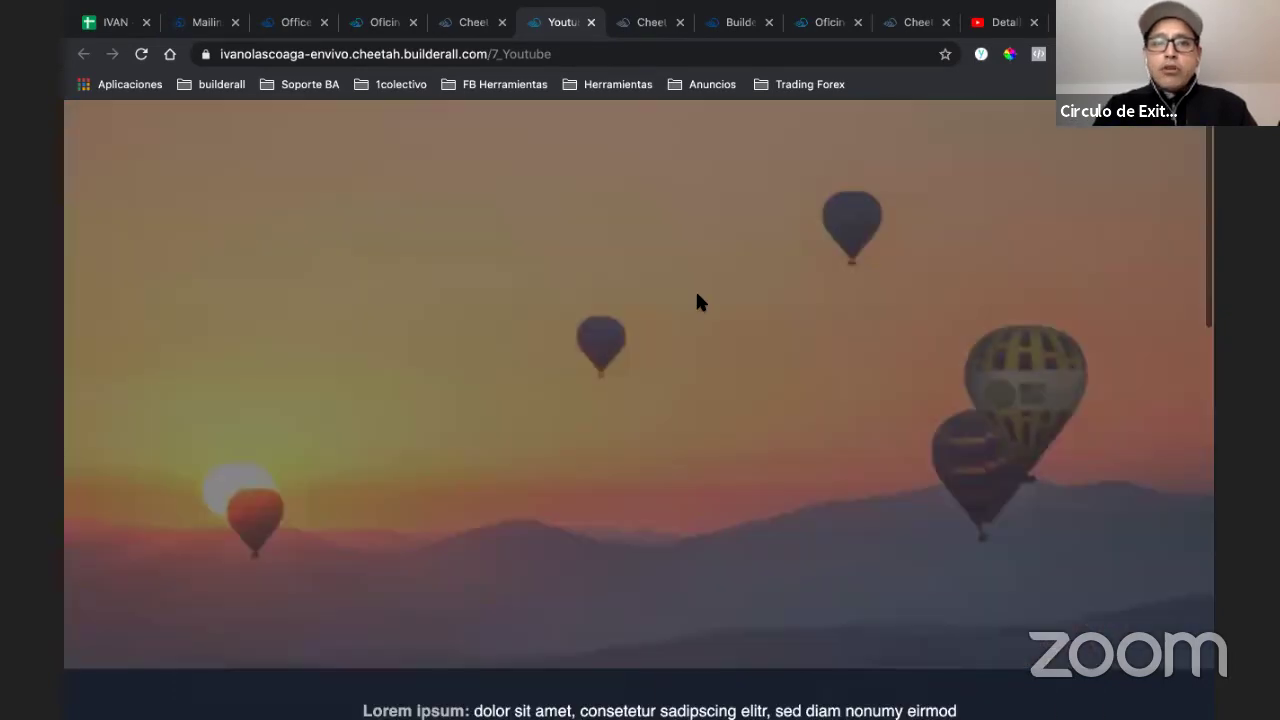
{"action": "key", "text": "ctrl+Tab"}
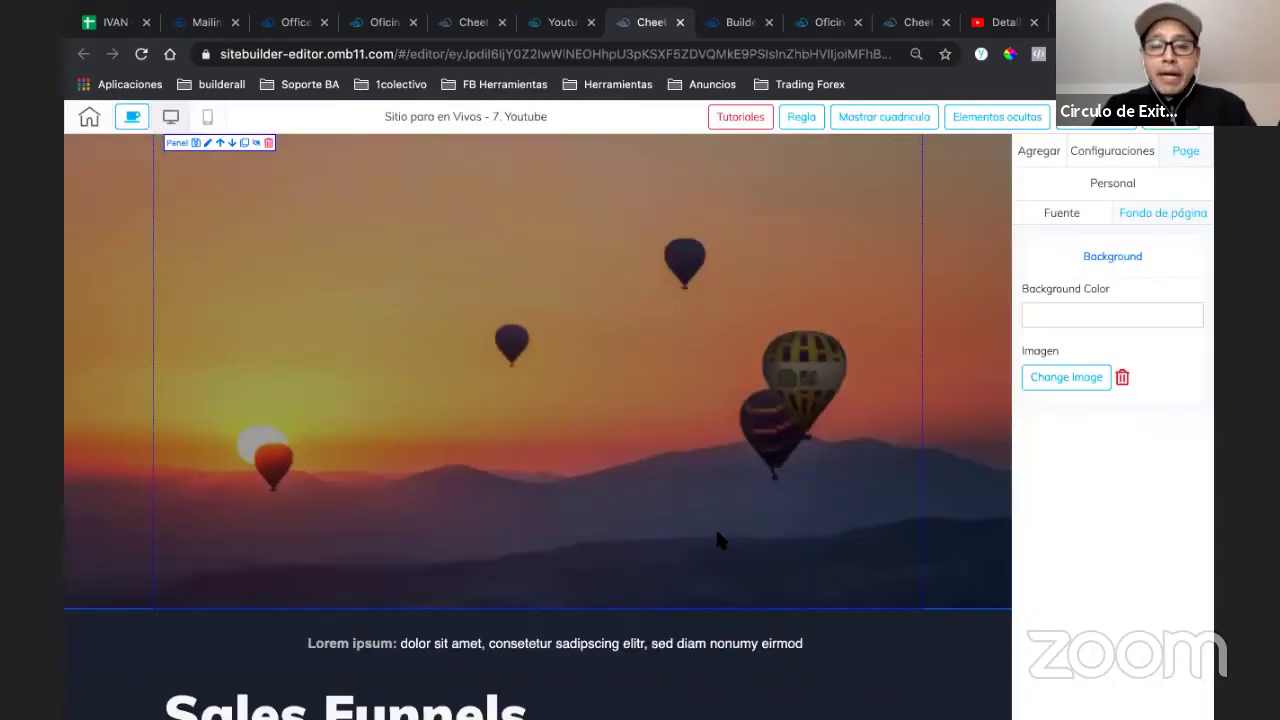
- Show the Agregar > Elementos list with Texts, Box, Button and Contact Form
{"action": "scroll", "coordinate": [729, 480], "scroll_direction": "down", "scroll_amount": 3}
{"action": "scroll", "coordinate": [626, 349], "scroll_direction": "up", "scroll_amount": 3}
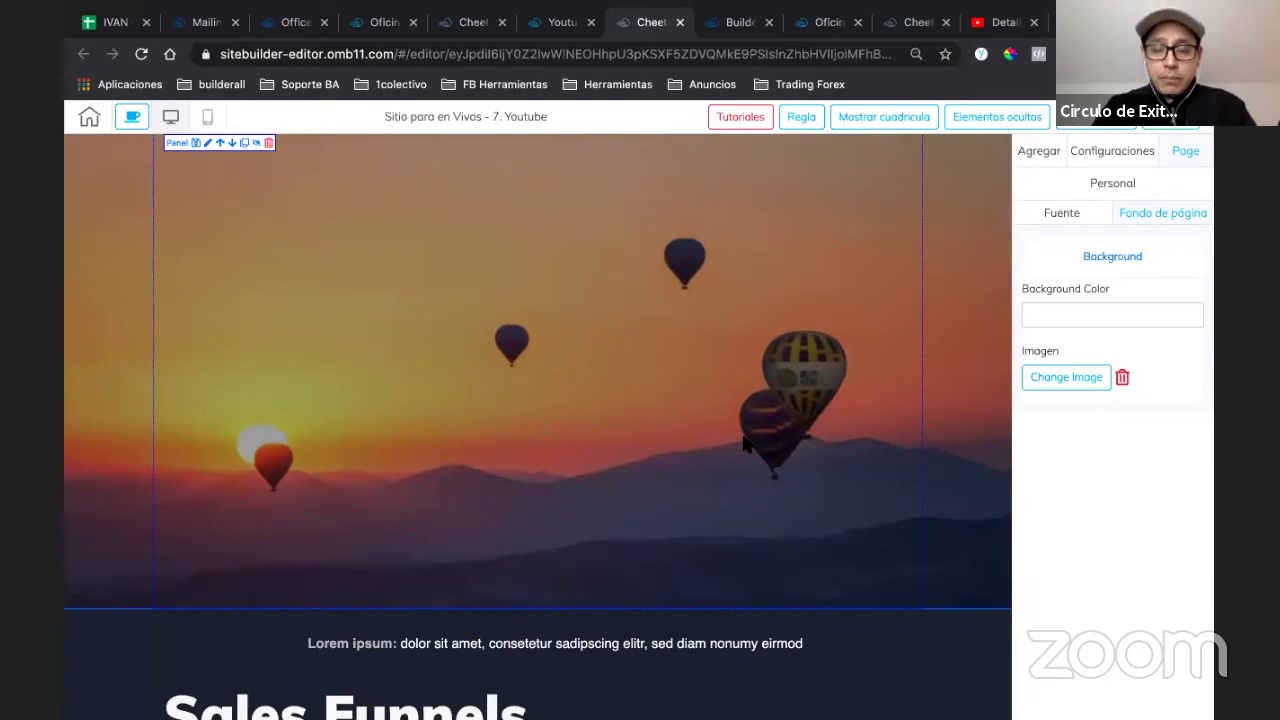
{"action": "scroll", "coordinate": [720, 600], "scroll_direction": "down", "scroll_amount": 5}
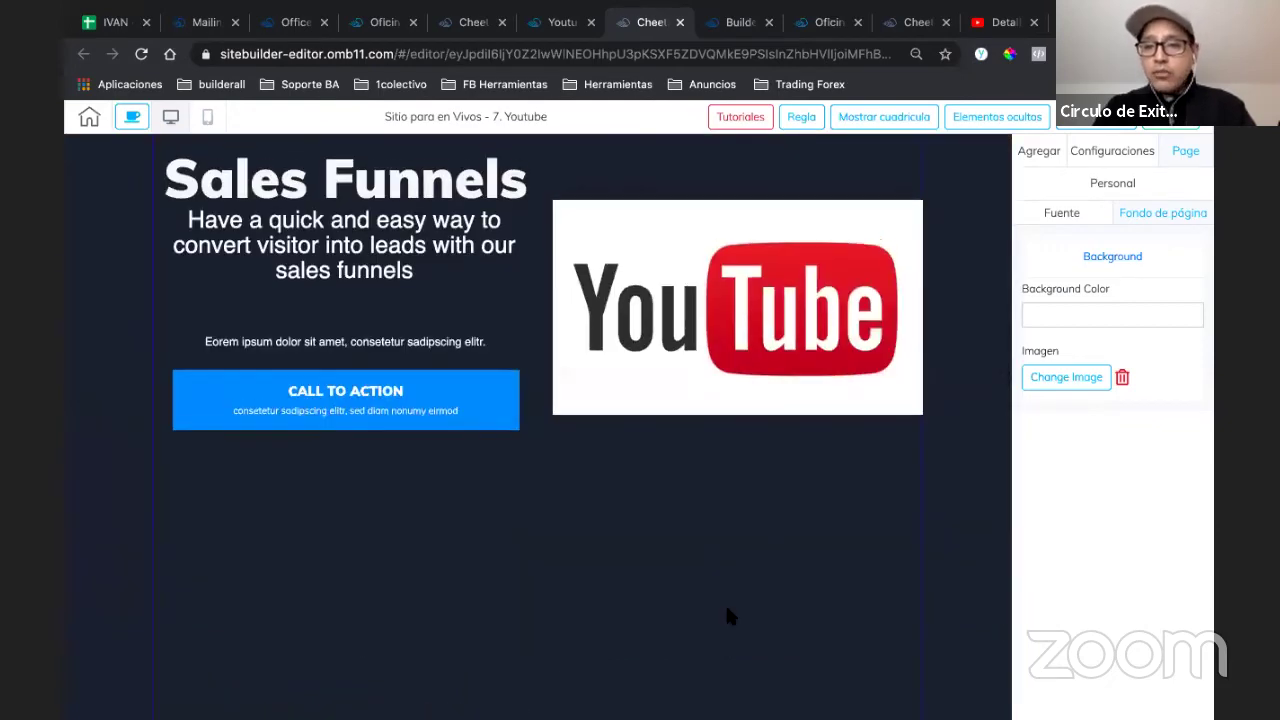
{"action": "scroll", "coordinate": [687, 641], "scroll_direction": "up", "scroll_amount": 3}
{"action": "scroll", "coordinate": [767, 533], "scroll_direction": "down", "scroll_amount": 2}
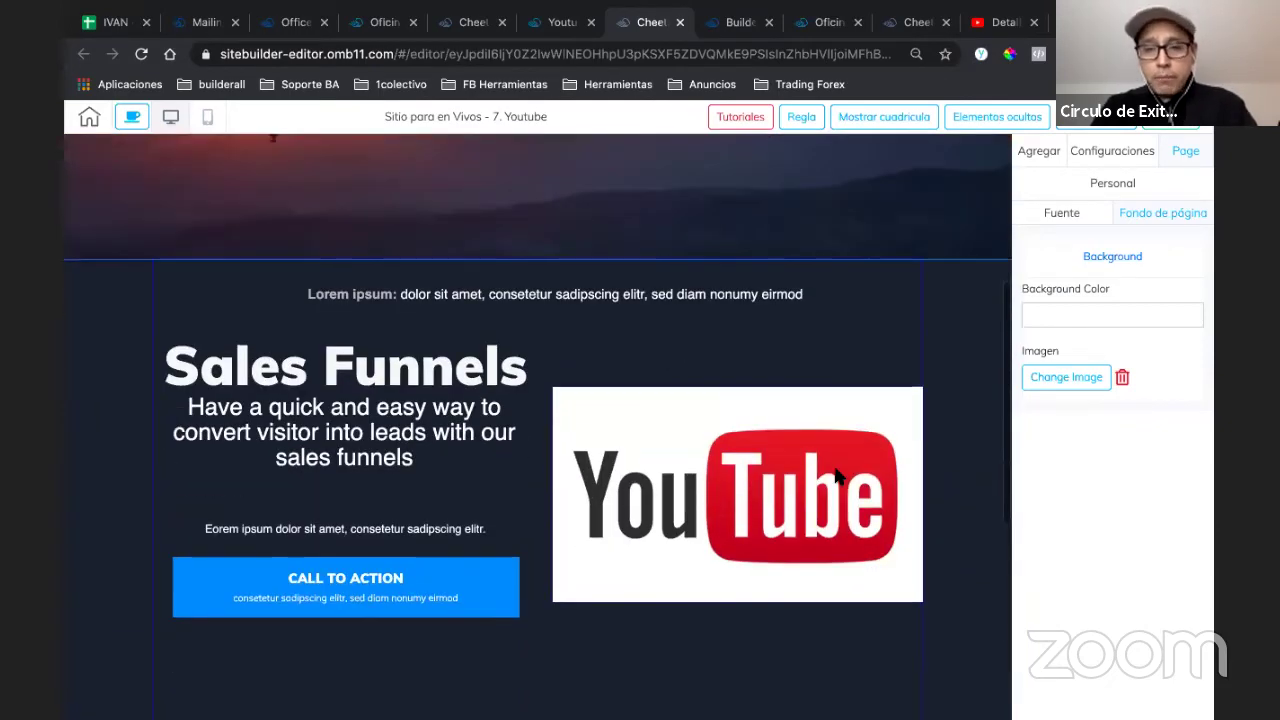
{"action": "scroll", "coordinate": [955, 395], "scroll_direction": "up", "scroll_amount": 4}
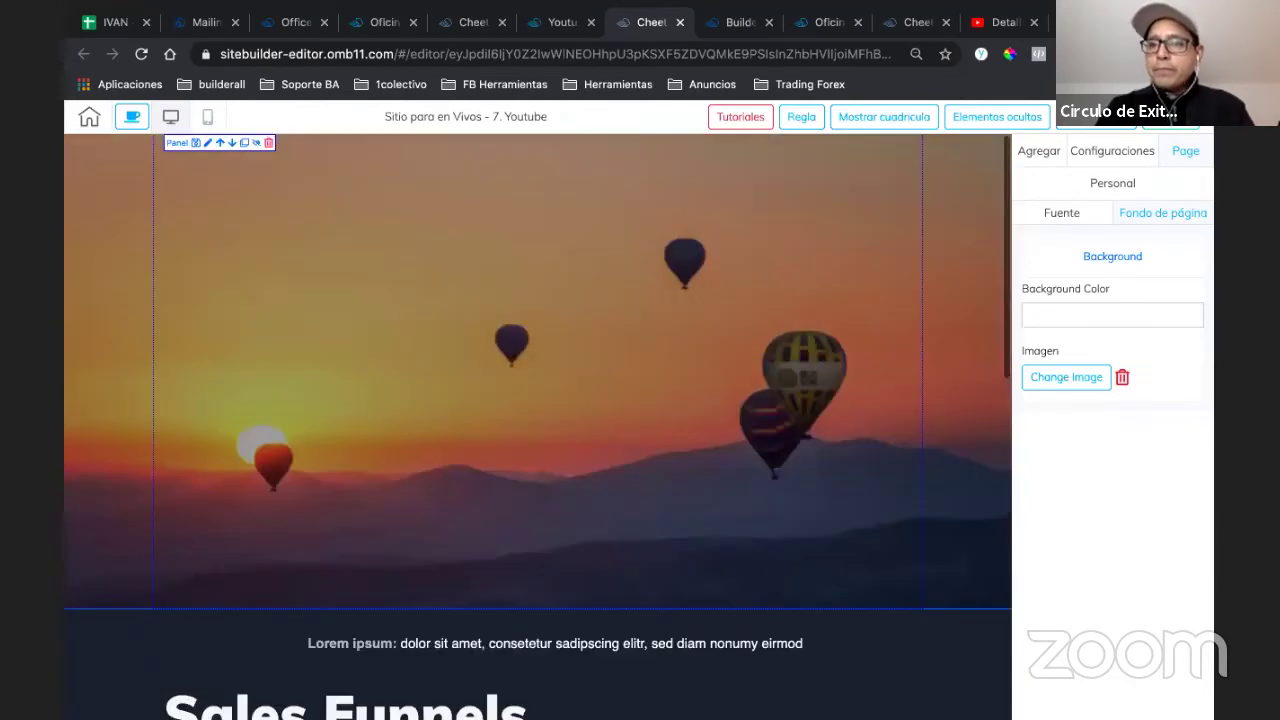
{"action": "left_click", "coordinate": [1039, 153]}
{"action": "left_click", "coordinate": [1147, 210]}
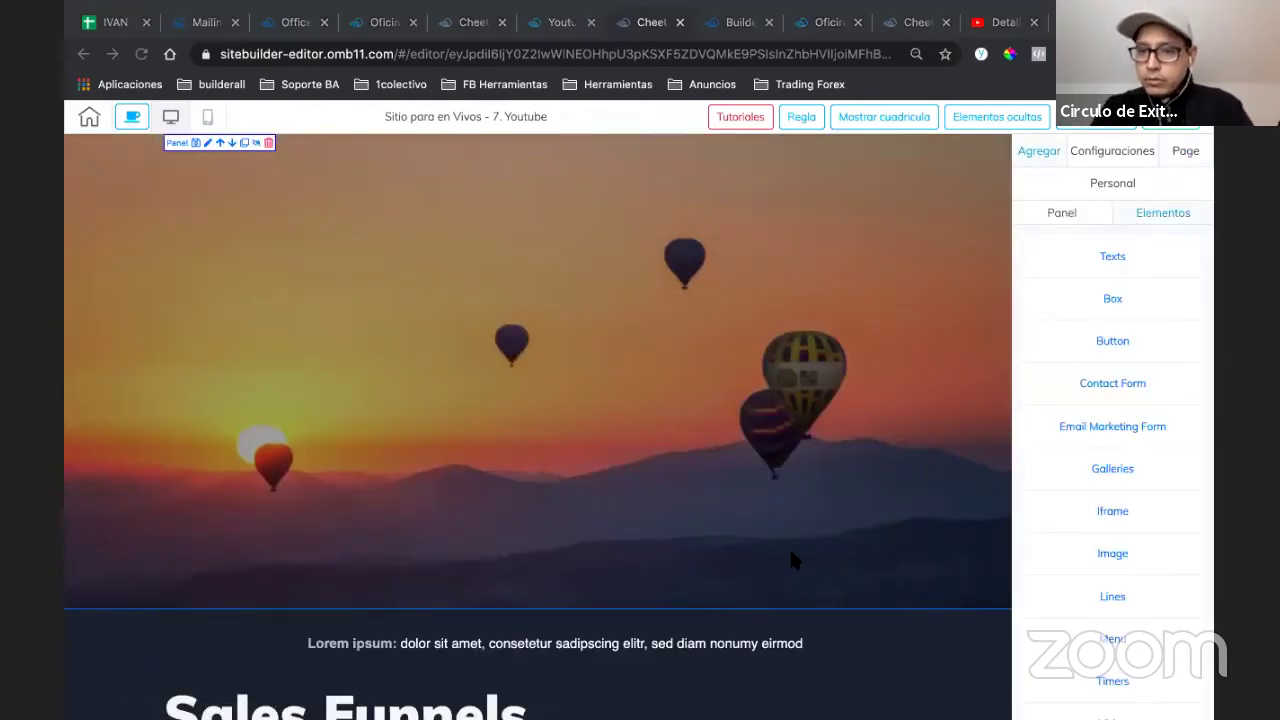
{"action": "scroll", "coordinate": [1087, 570], "scroll_direction": "down", "scroll_amount": 2}
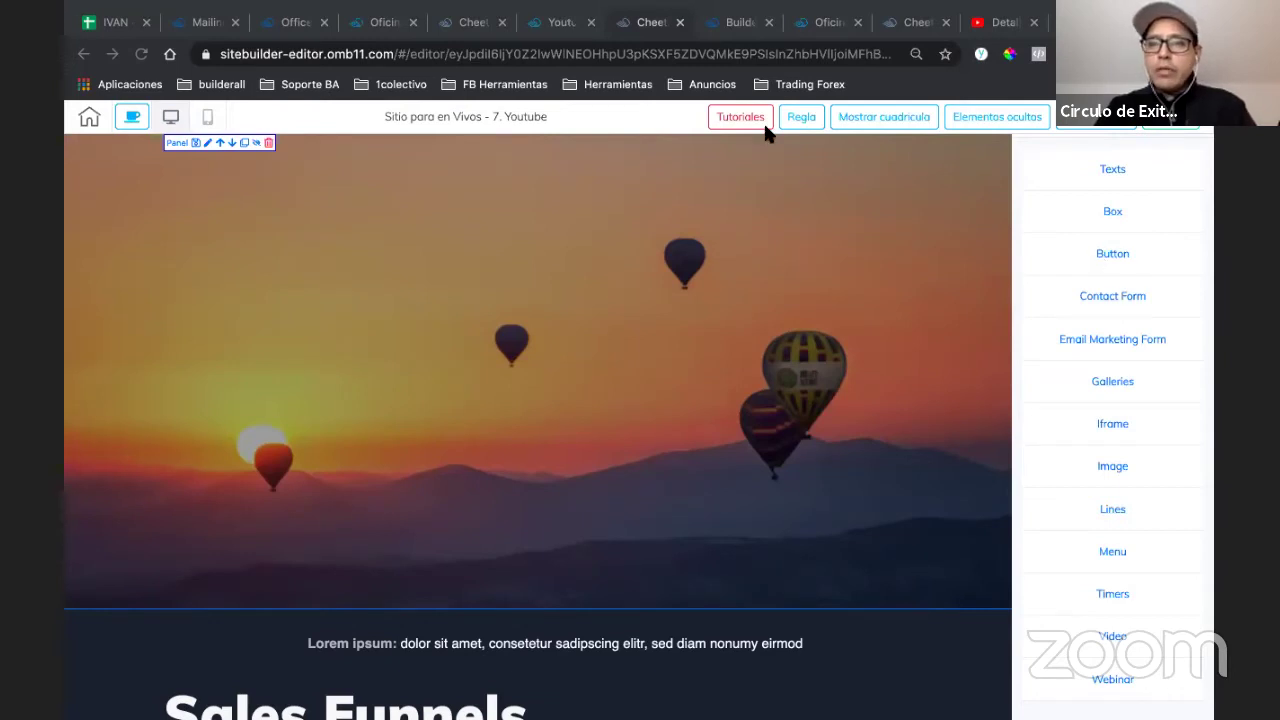
- Close the editor and DNS tabs and go back to the 'Sitio para en Vivos' page list
{"action": "left_click", "coordinate": [681, 22]}
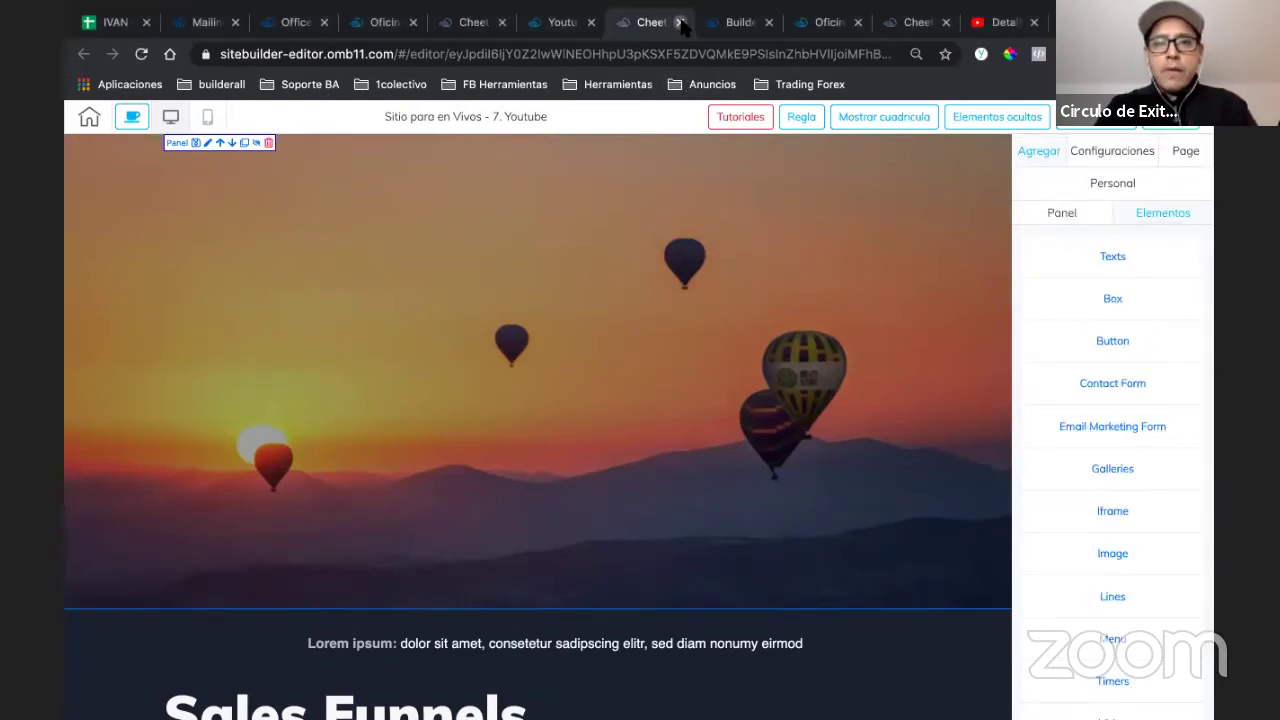
{"action": "left_click", "coordinate": [681, 22]}
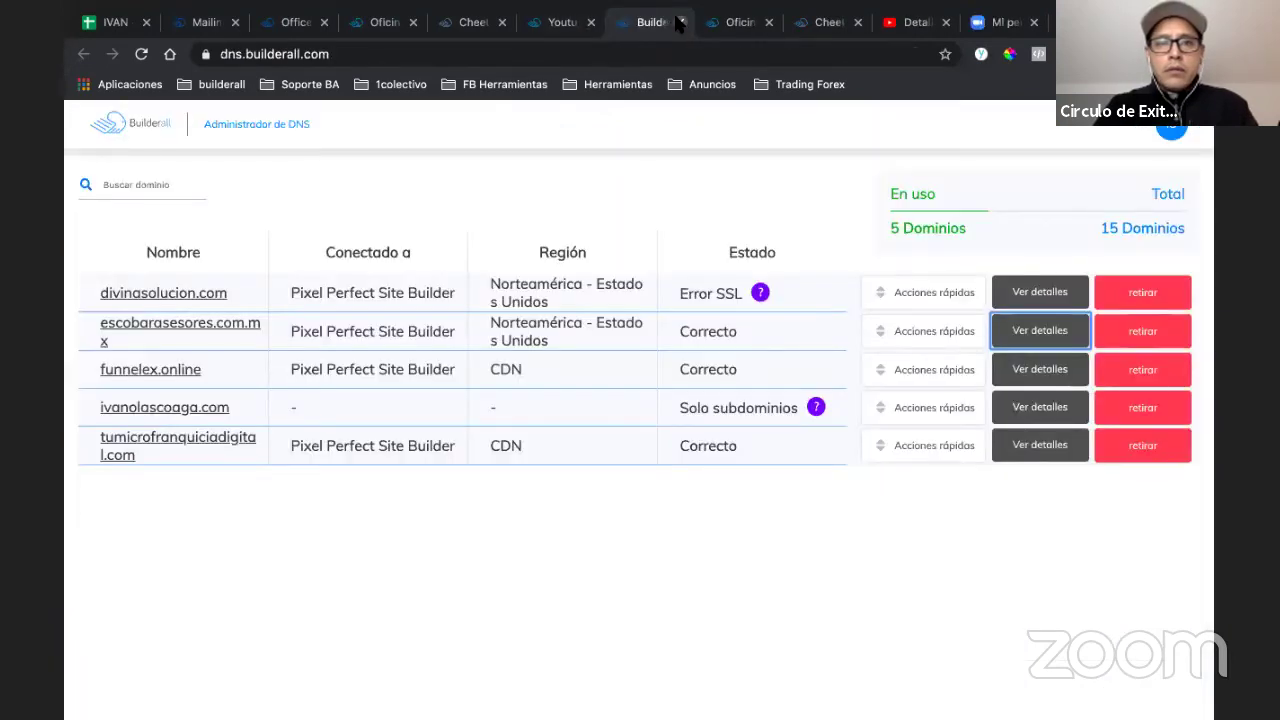
{"action": "left_click", "coordinate": [681, 22]}
{"action": "left_click", "coordinate": [552, 26]}
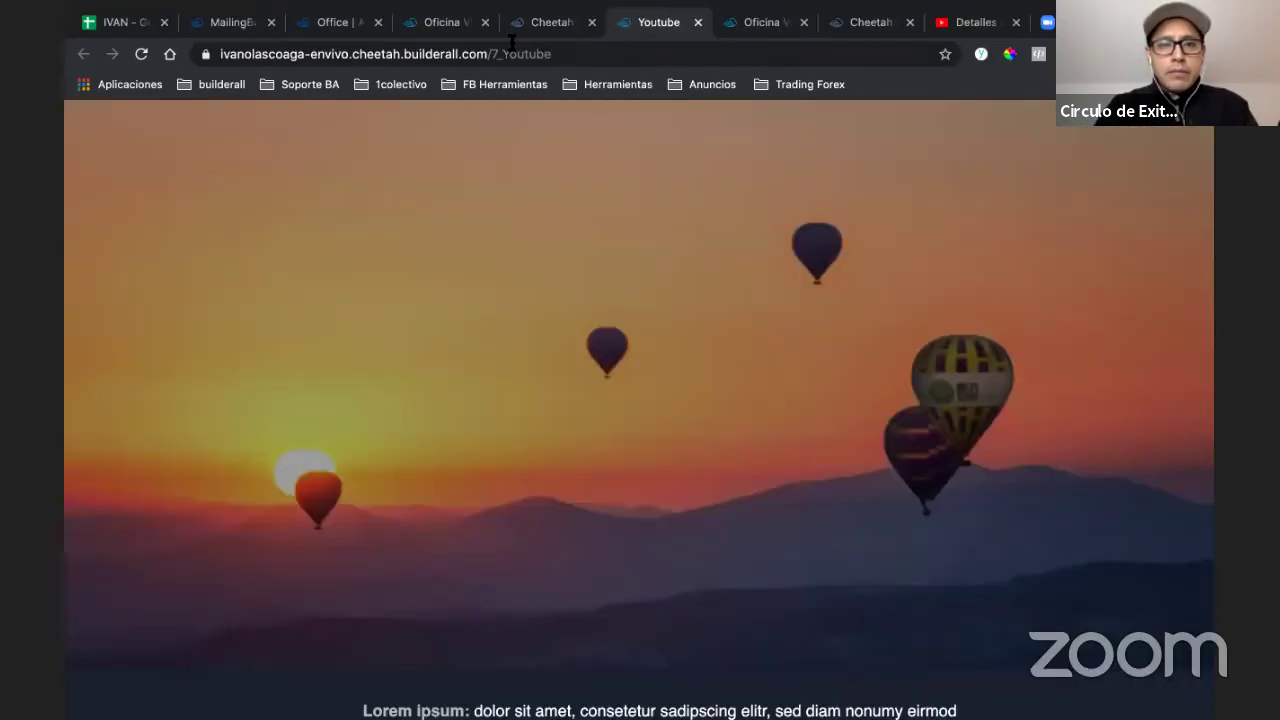
{"action": "left_click", "coordinate": [540, 24]}
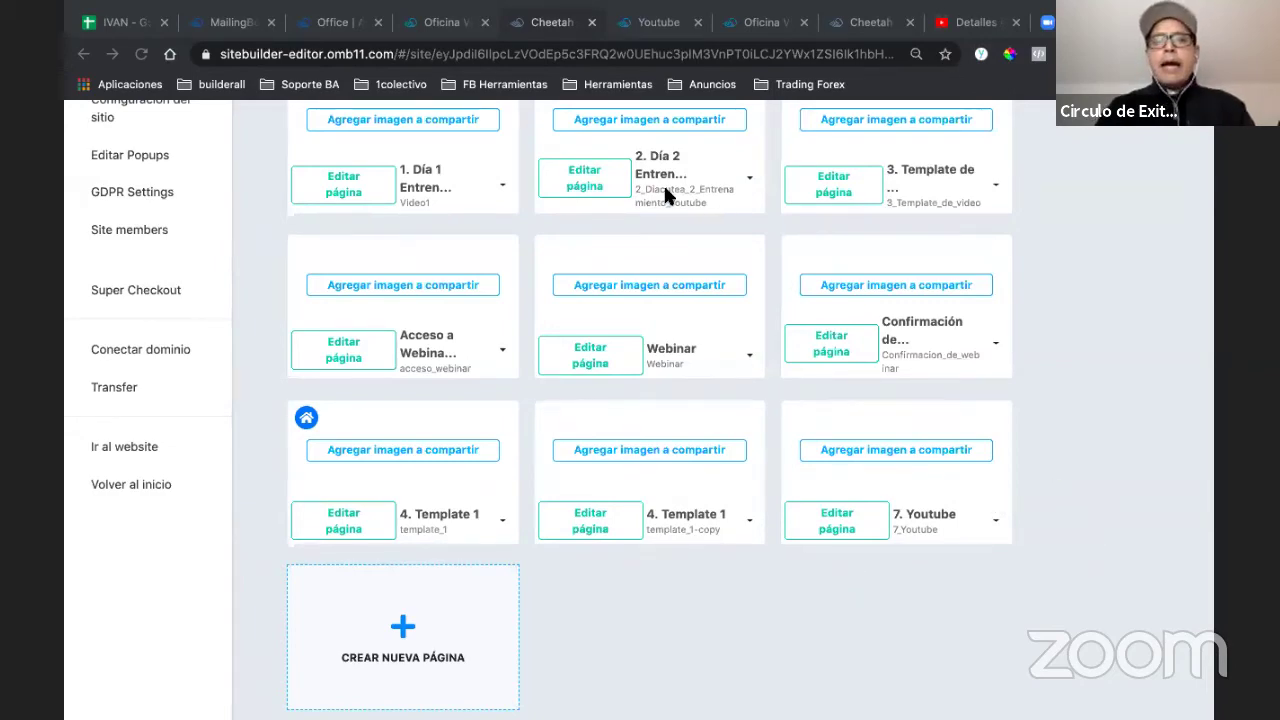
{"action": "scroll", "coordinate": [665, 189], "scroll_direction": "up", "scroll_amount": 3}
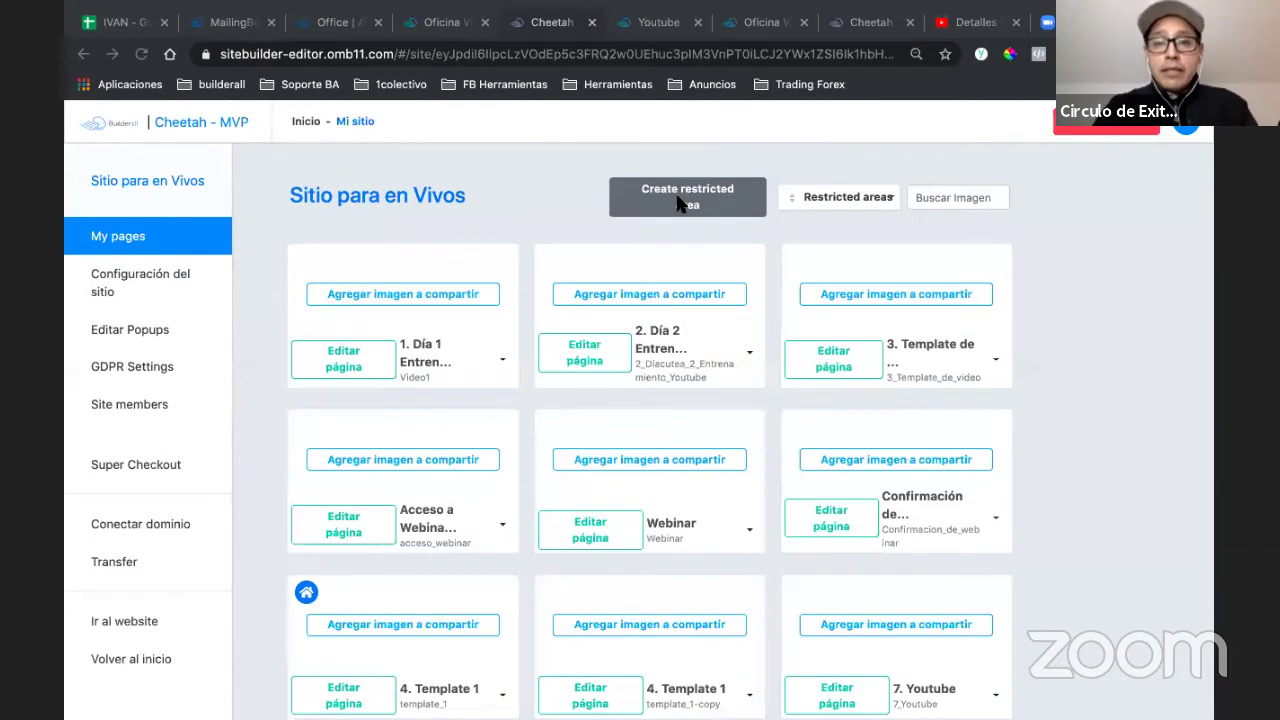
- Start a new restricted area and name it 'área 1'
{"action": "left_click", "coordinate": [688, 203]}
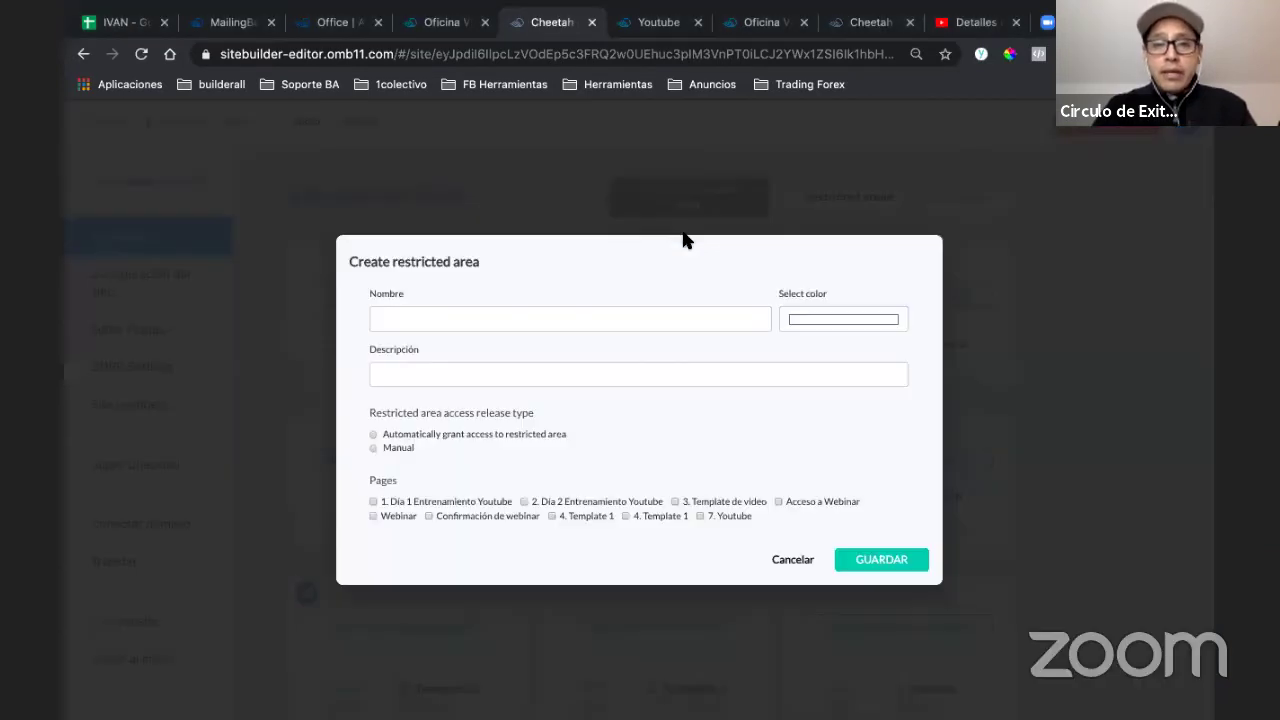
{"action": "left_click", "coordinate": [573, 317]}
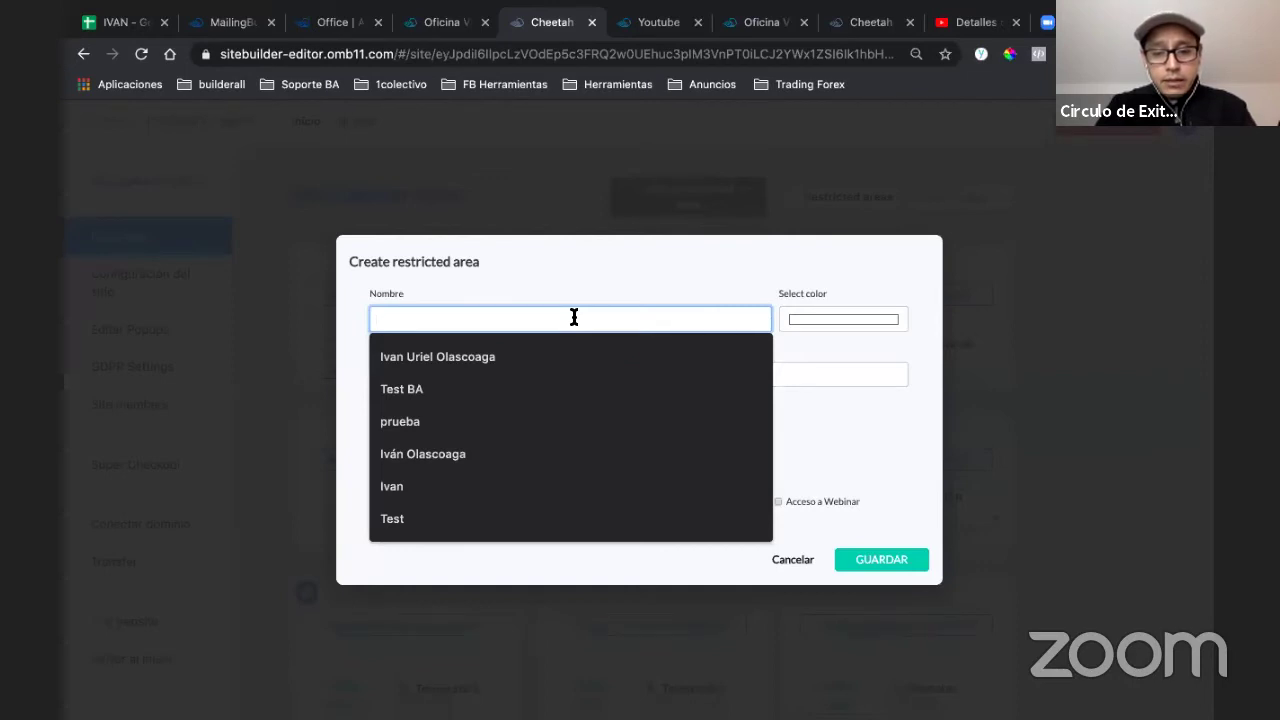
{"action": "left_click", "coordinate": [573, 317]}
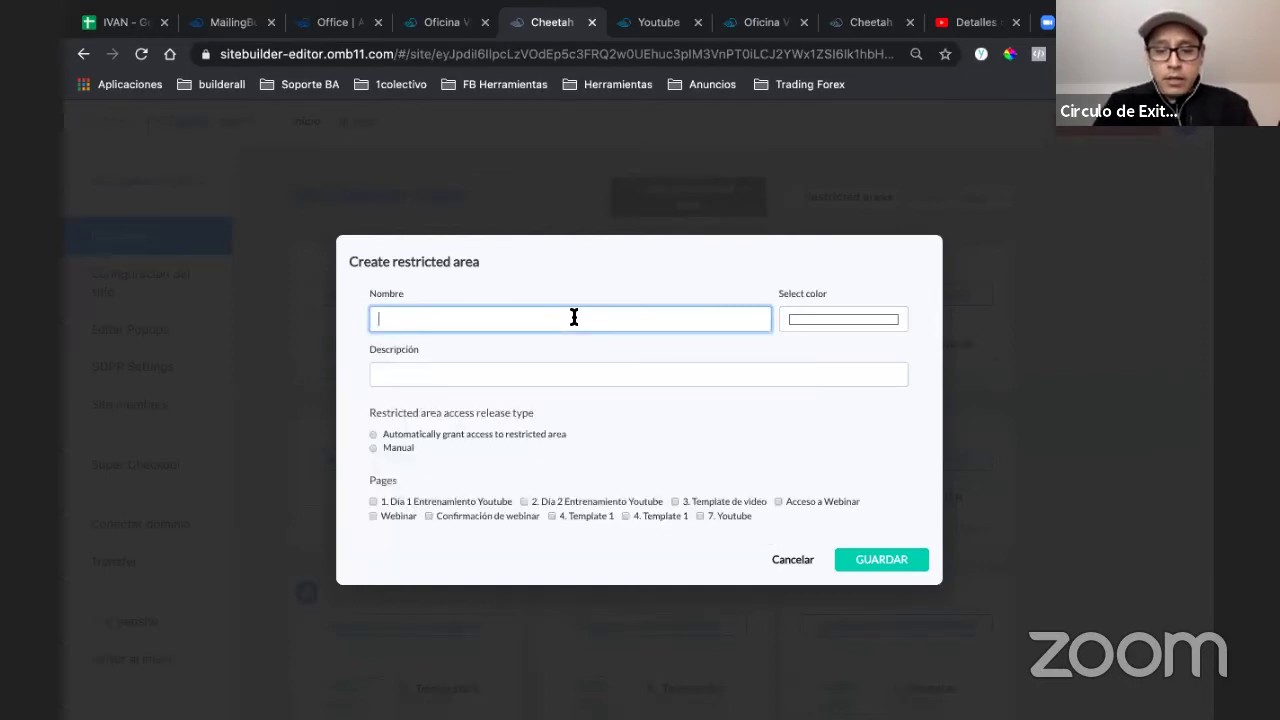
{"action": "type", "text": "r"}
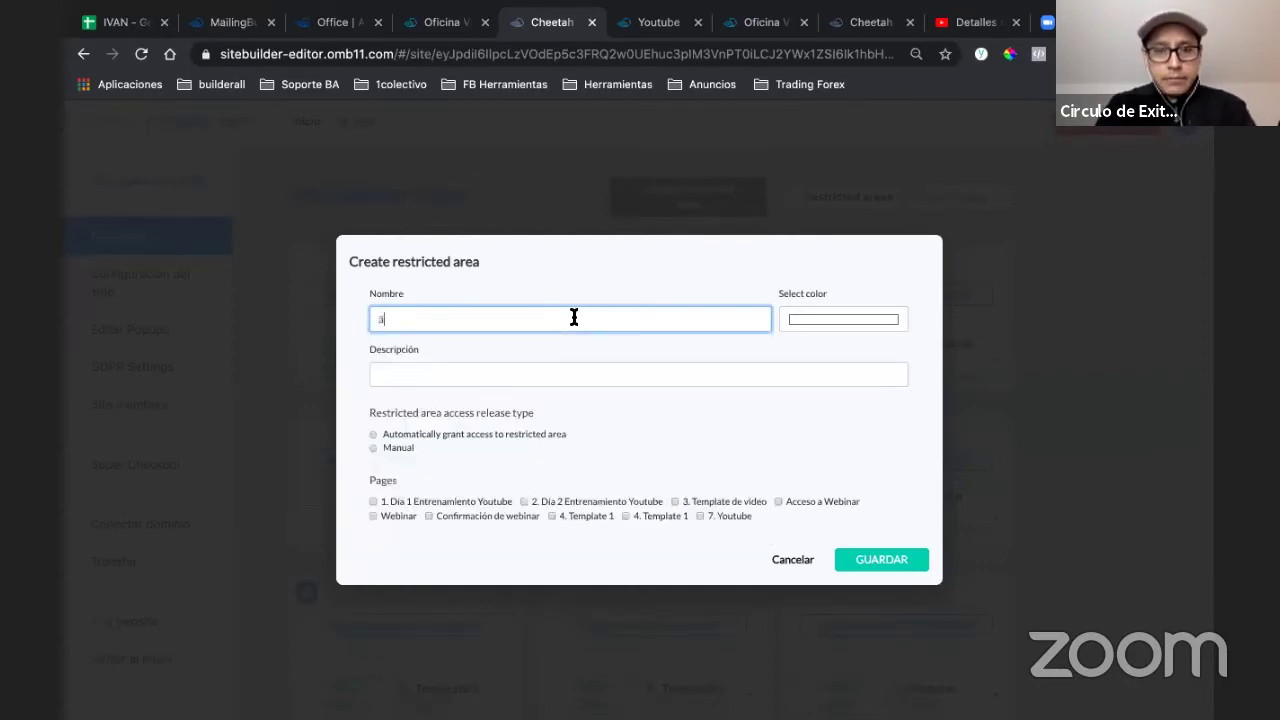
{"action": "key", "text": "BackSpace"}
{"action": "type", "text": "res"}
{"action": "key", "text": "BackSpace"}
{"action": "key", "text": "BackSpace"}
{"action": "key", "text": "BackSpace"}
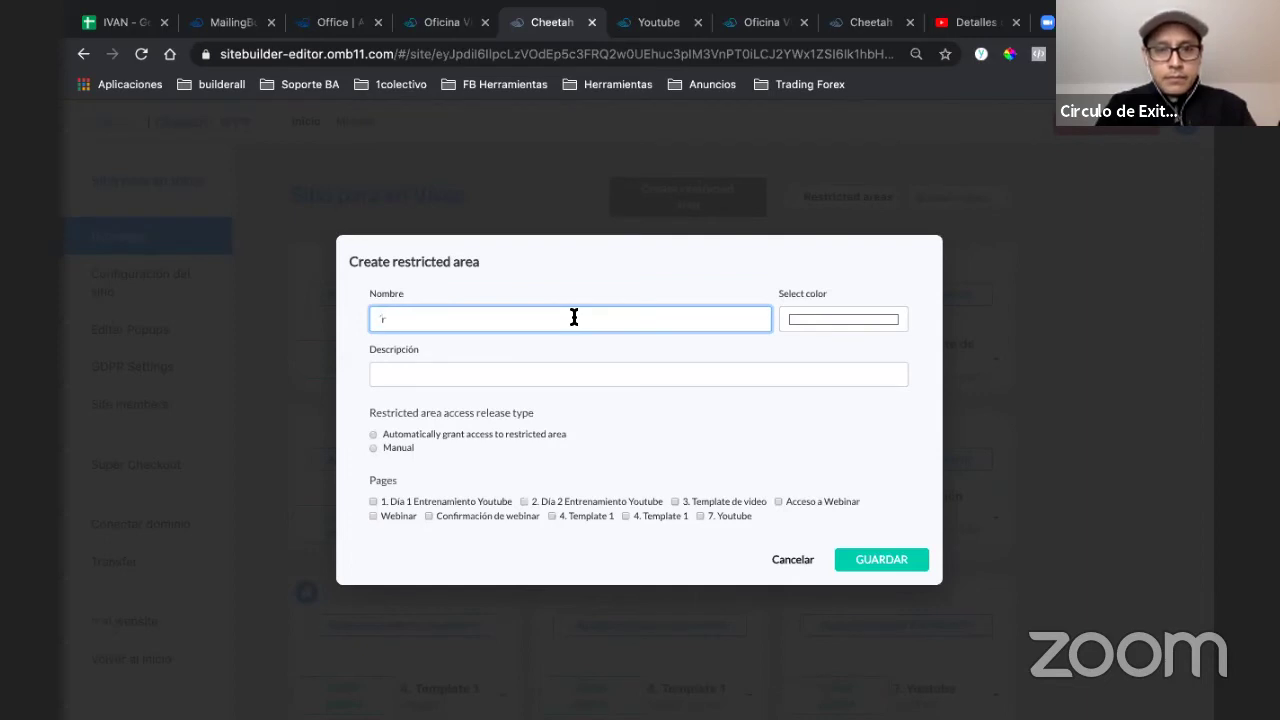
{"action": "type", "text": "aa"}
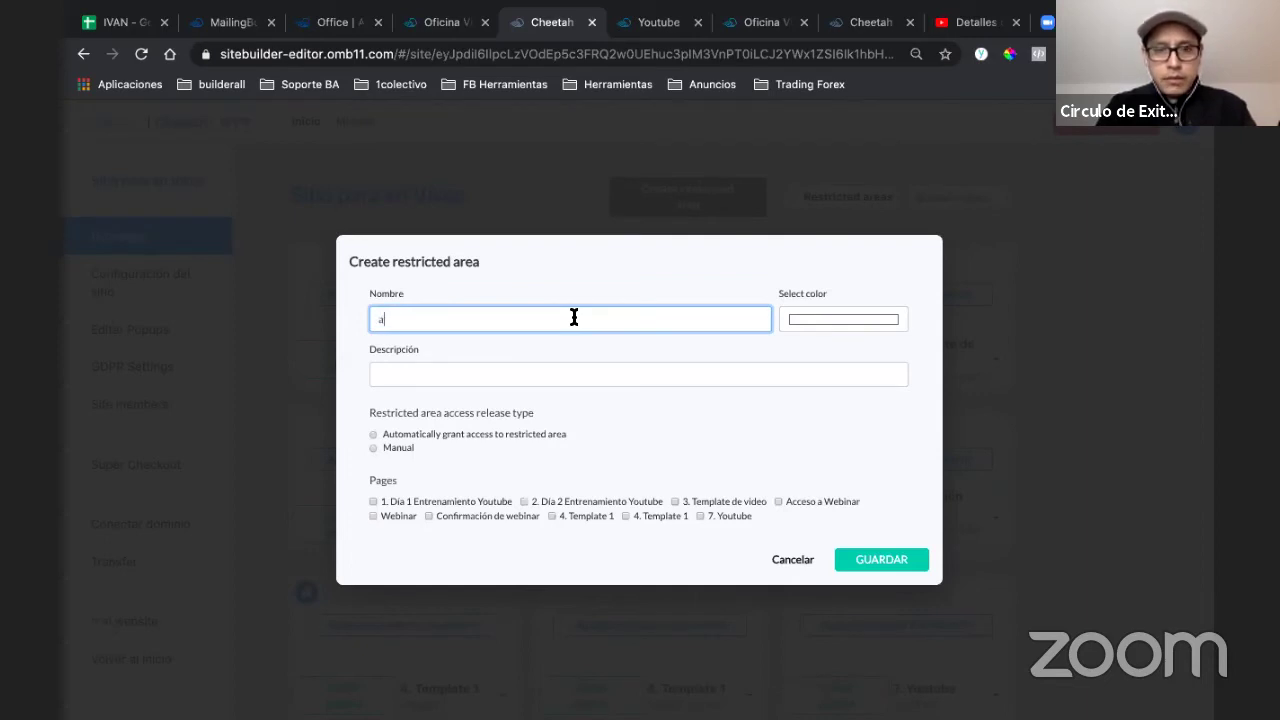
{"action": "key", "text": "BackSpace"}
{"action": "type", "text": "a"}
{"action": "key", "text": "BackSpace"}
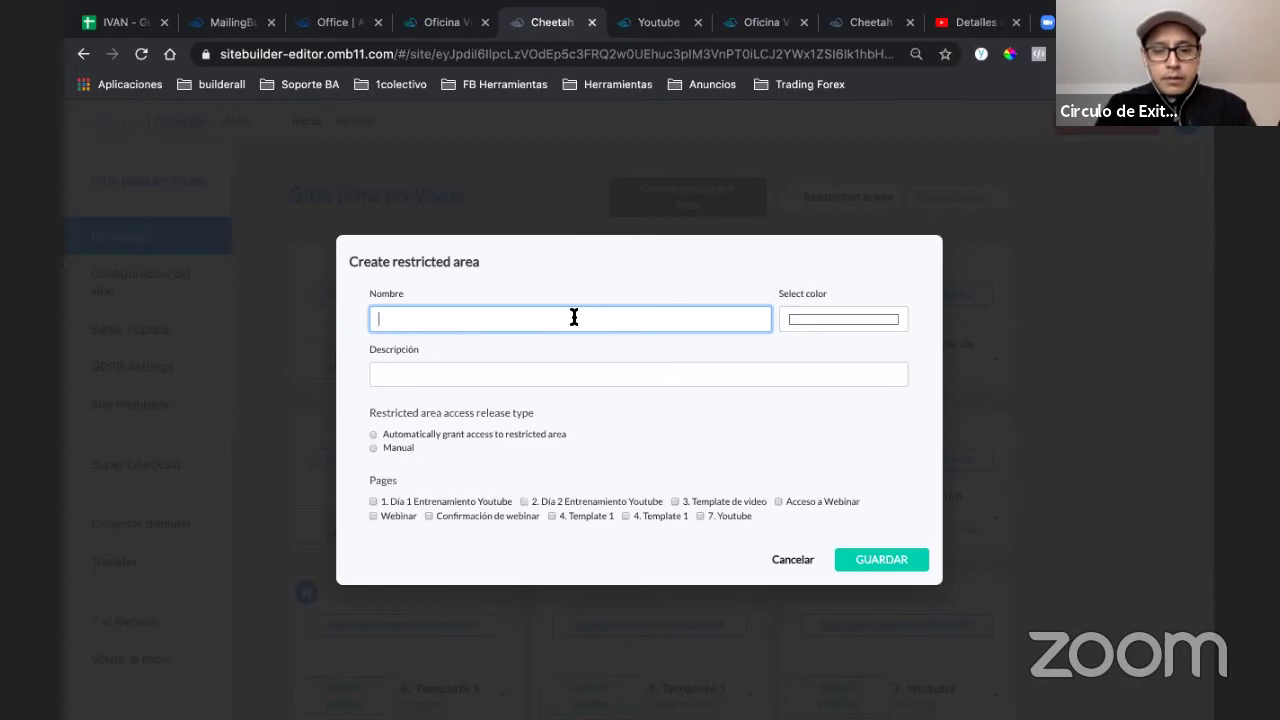
{"action": "type", "text": "área 1"}
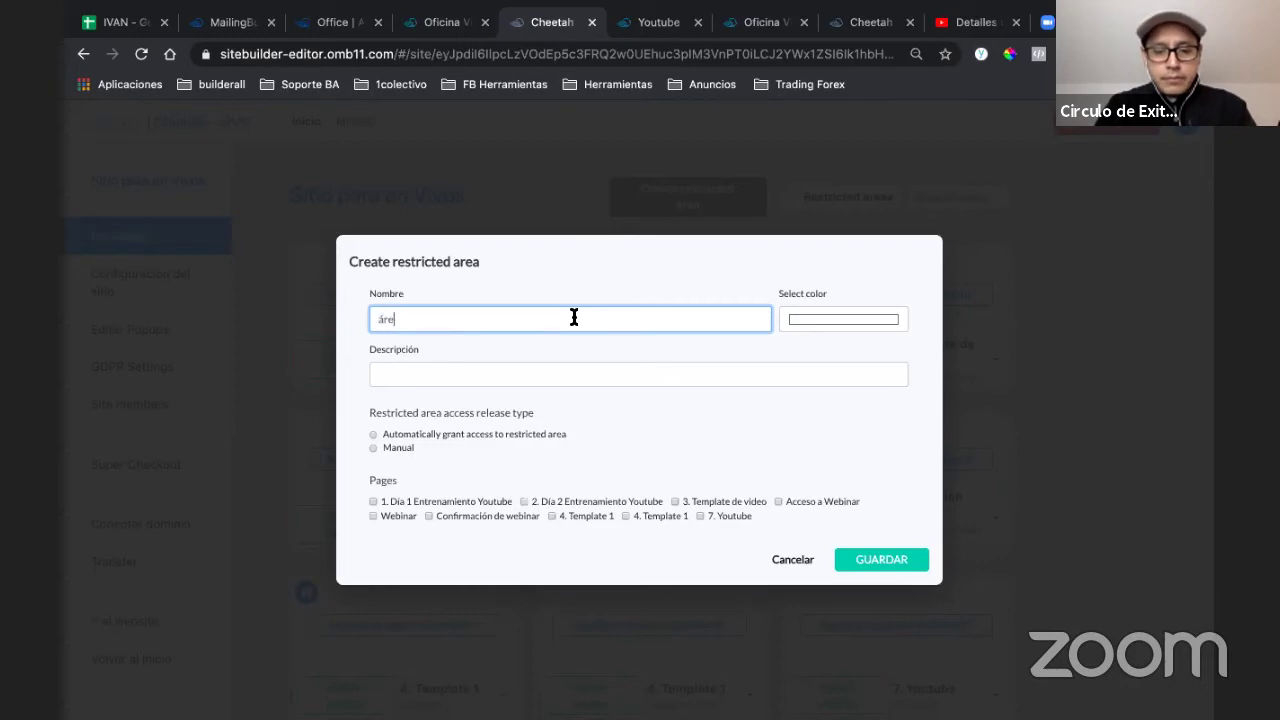
- Colour the restricted area red and give it the description 'área 1'
{"action": "left_click", "coordinate": [797, 316]}
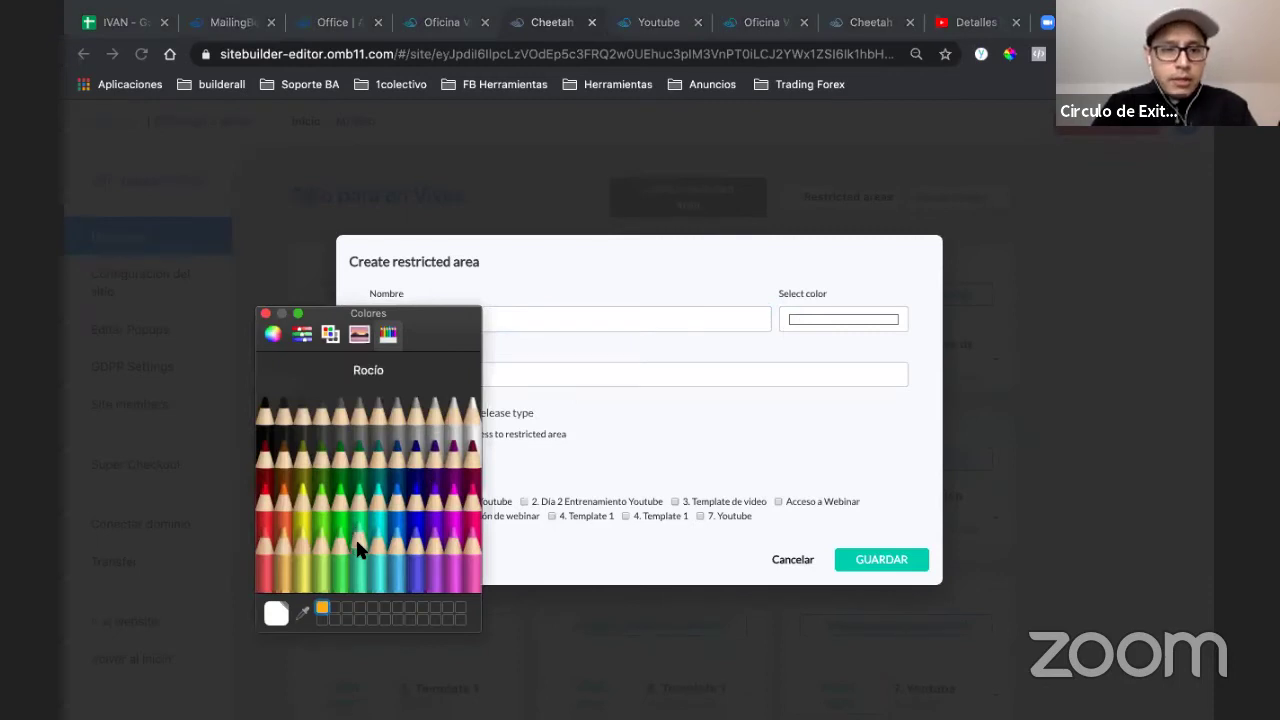
{"action": "left_click", "coordinate": [266, 497]}
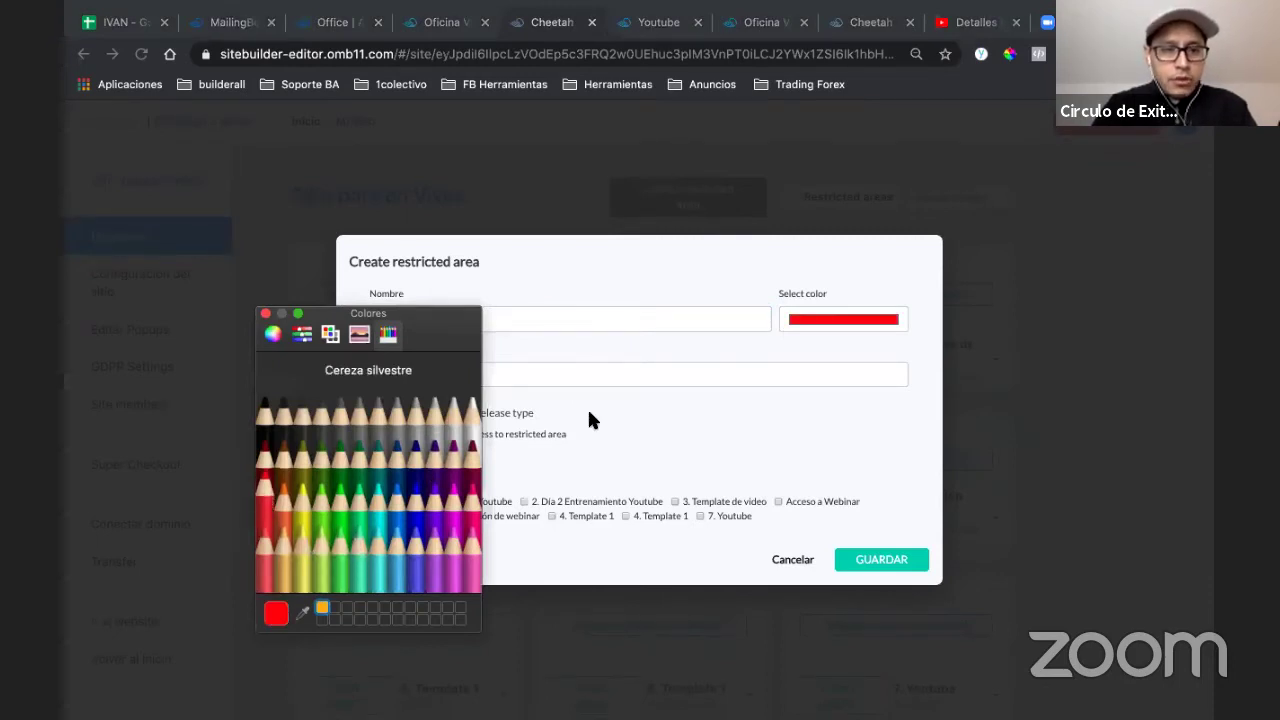
{"action": "left_click", "coordinate": [265, 313]}
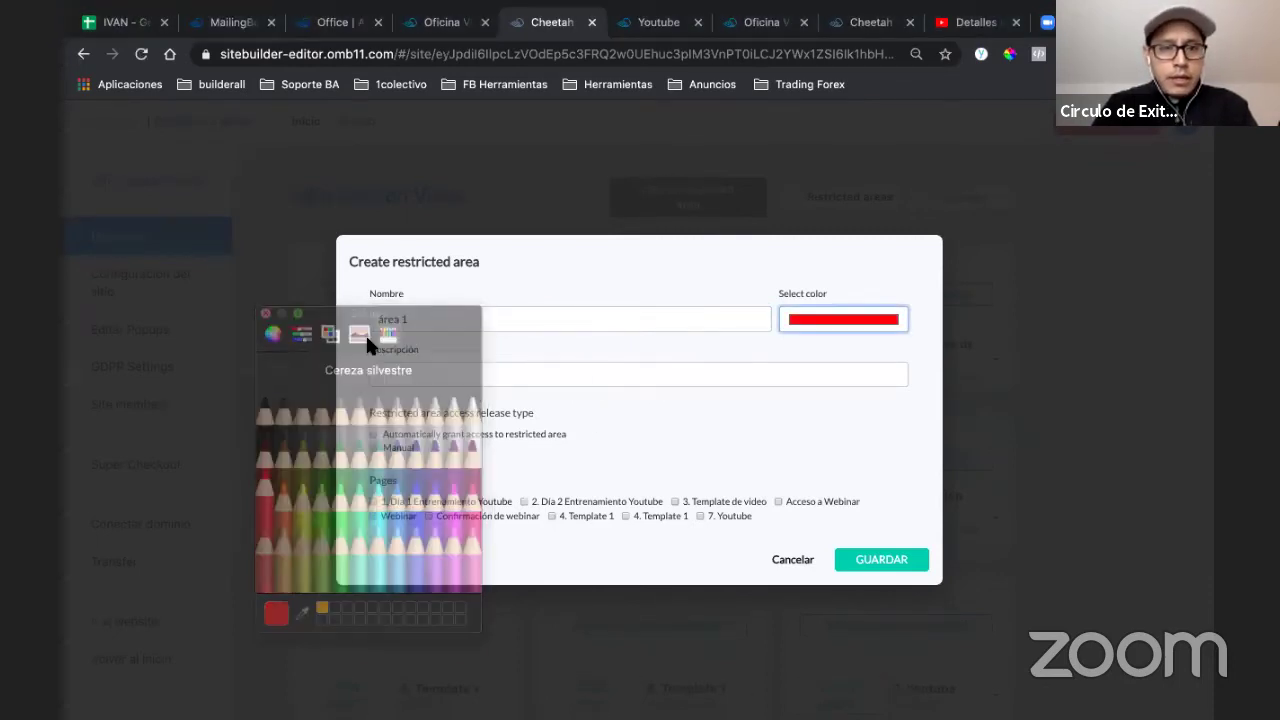
{"action": "left_click", "coordinate": [418, 370]}
{"action": "left_click_drag", "start_coordinate": [434, 320], "coordinate": [335, 327]}
{"action": "key", "text": "ctrl+c"}
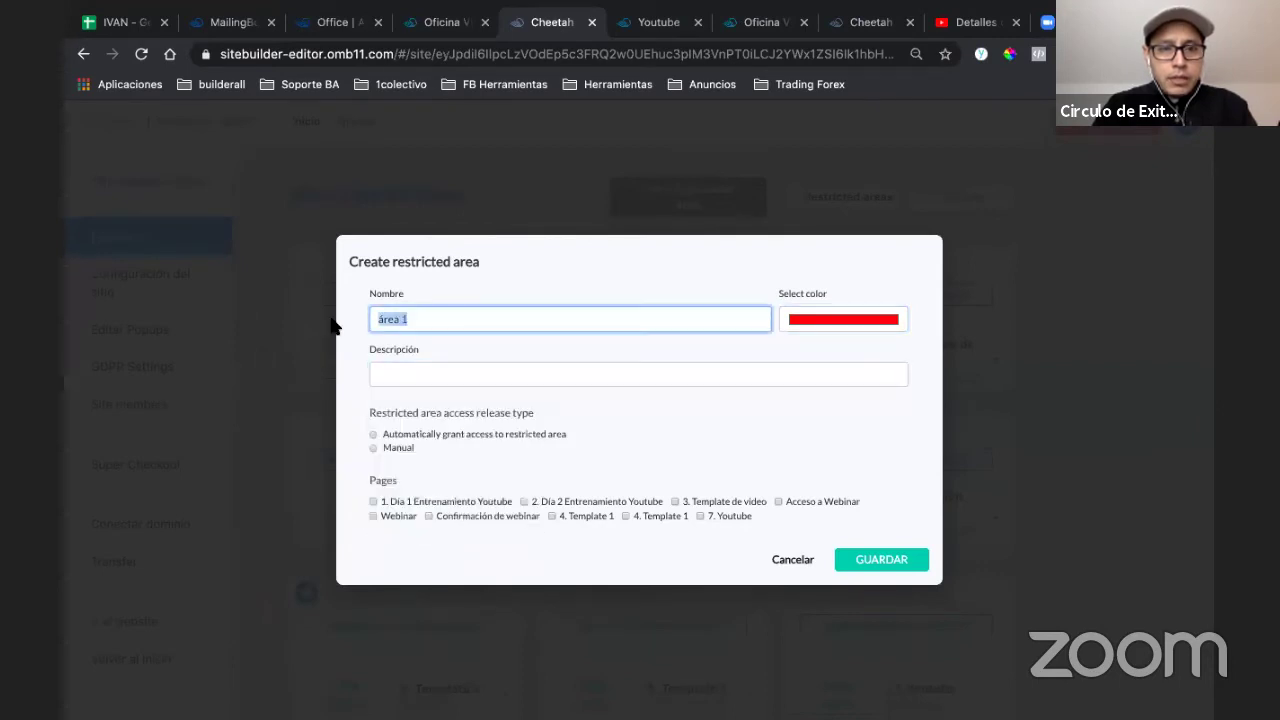
{"action": "left_click", "coordinate": [376, 374]}
{"action": "key", "text": "ctrl+v"}
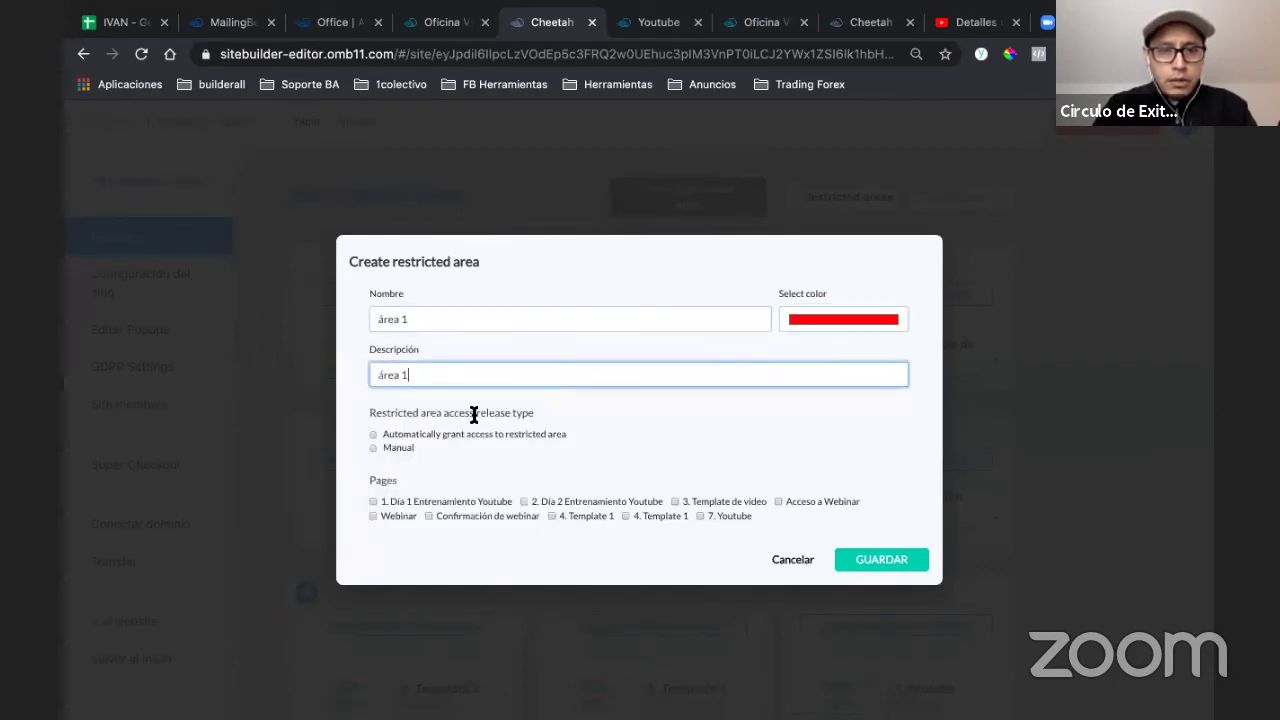
- Uncheck the Día 1 and Día 2 pages so área 1 protects only 7. Youtube
{"action": "left_click", "coordinate": [445, 483]}
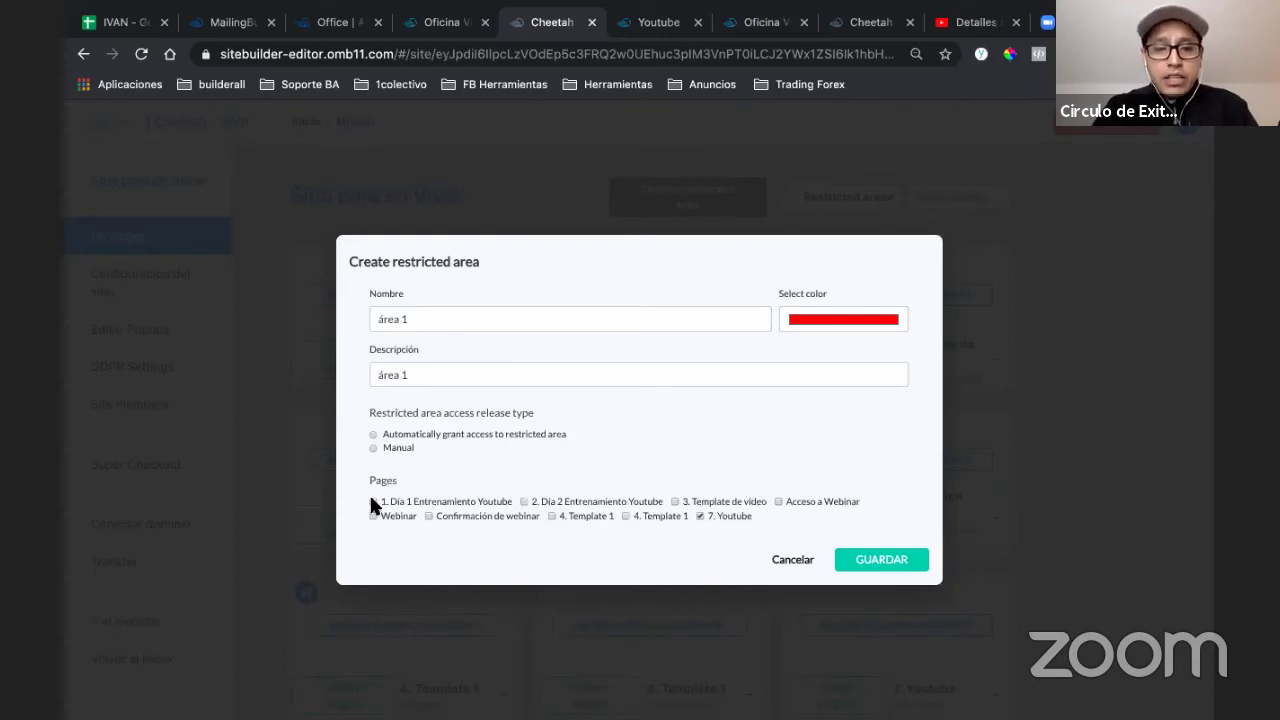
{"action": "left_click", "coordinate": [672, 501]}
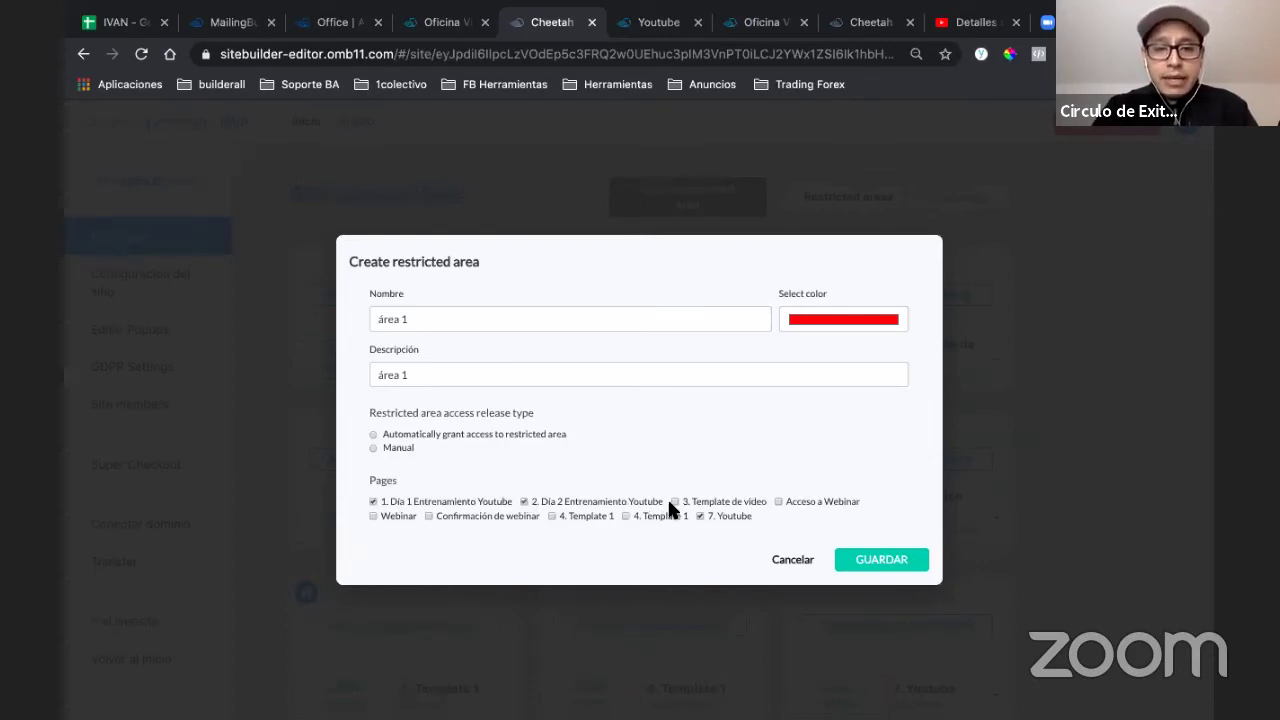
{"action": "left_click", "coordinate": [525, 501]}
{"action": "left_click", "coordinate": [373, 501]}
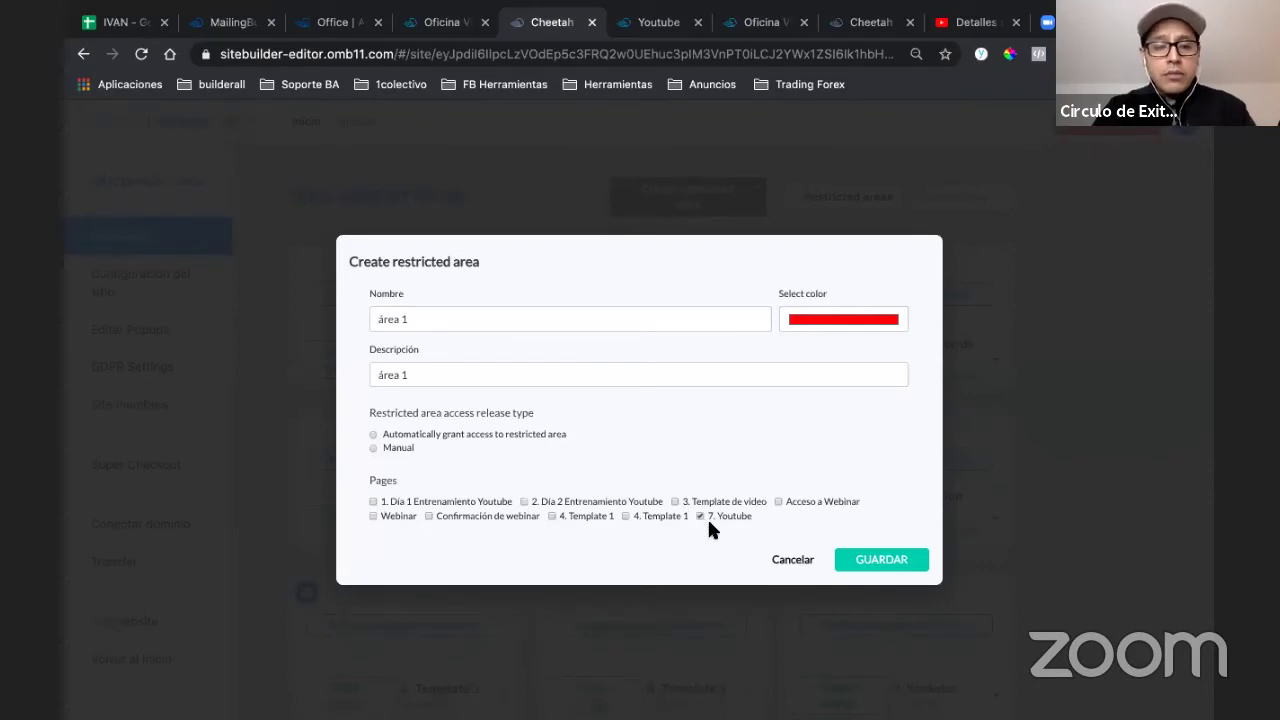
- Set área 1 to grant access automatically and save the restricted area
{"action": "left_click", "coordinate": [893, 565]}
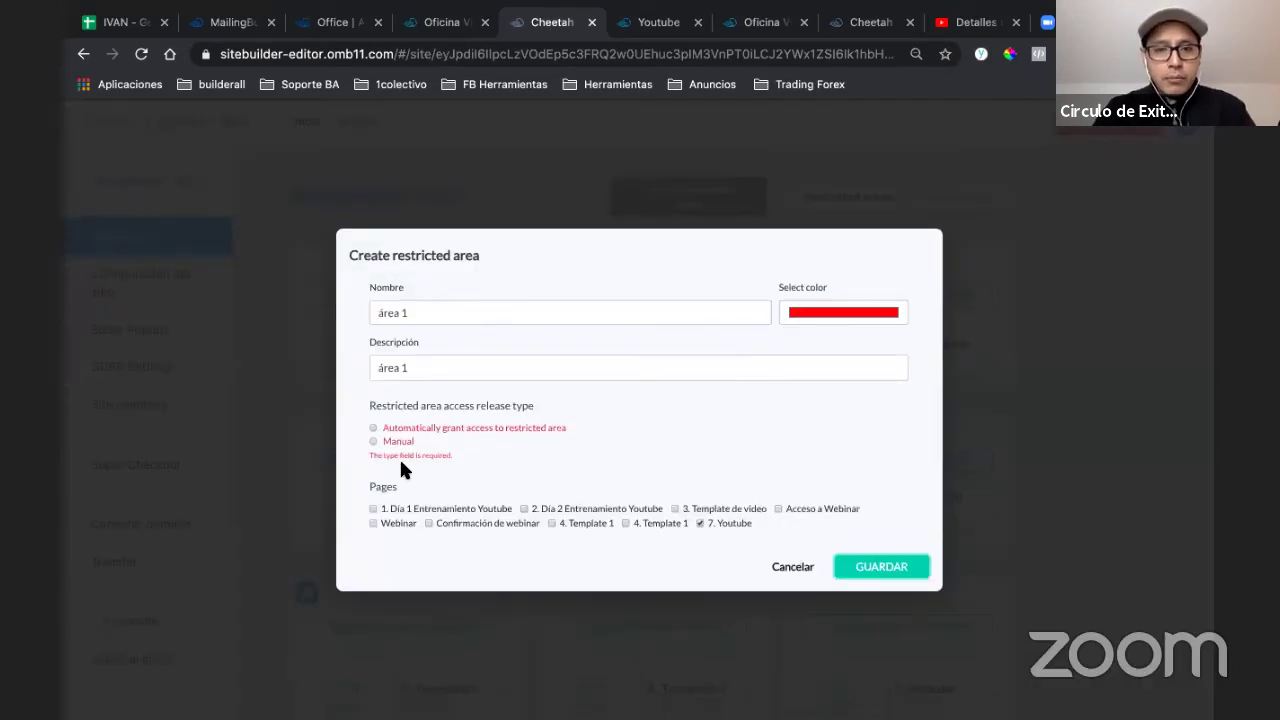
{"action": "left_click", "coordinate": [370, 428]}
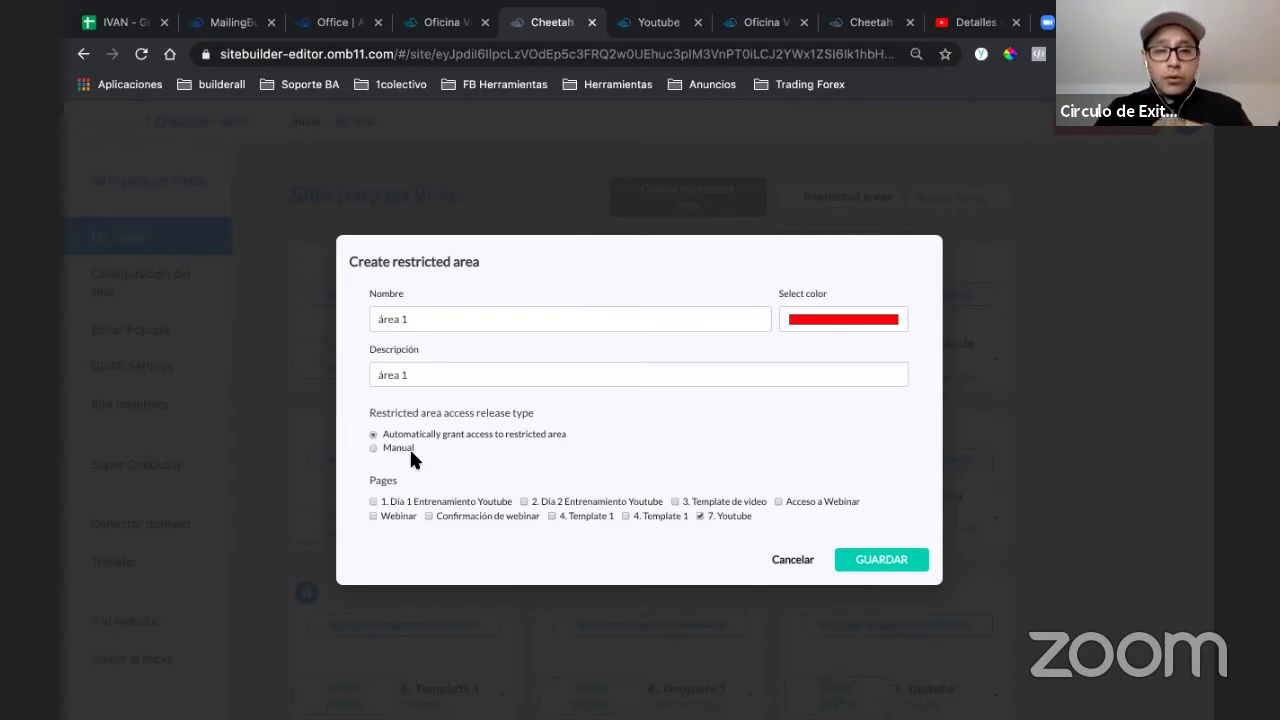
{"action": "left_click", "coordinate": [866, 563]}
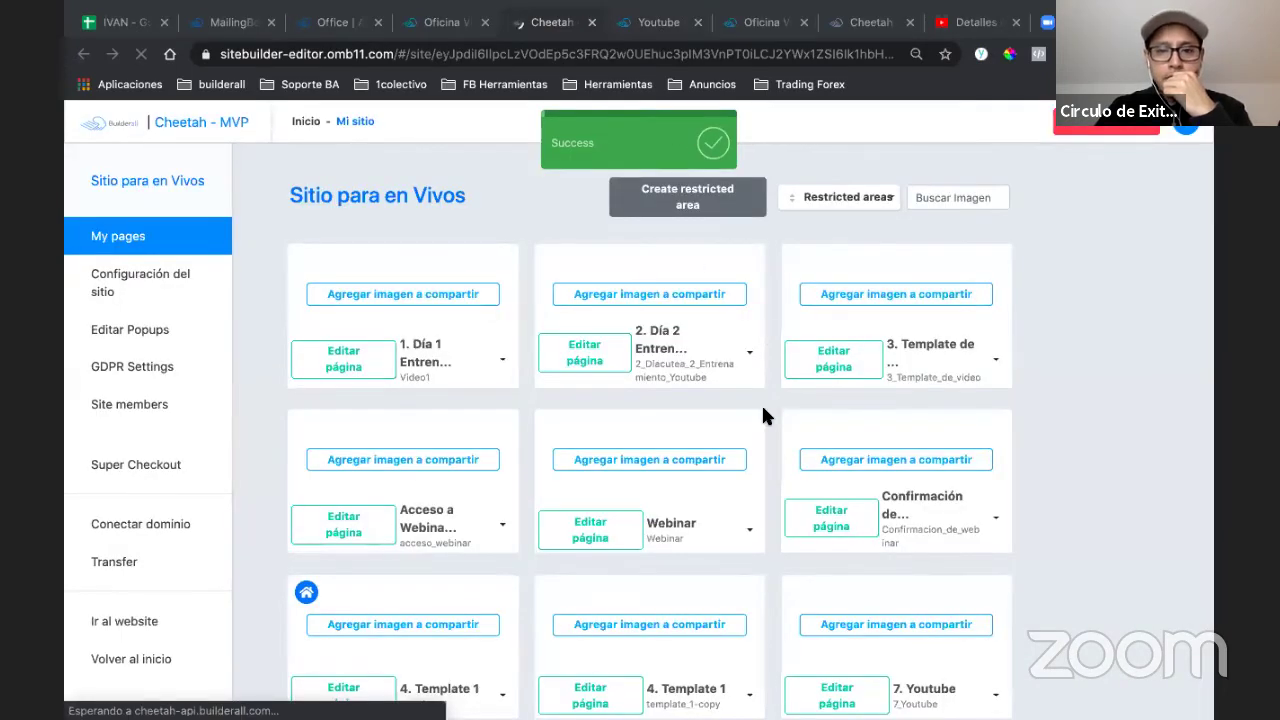
{"action": "scroll", "coordinate": [761, 410], "scroll_direction": "down", "scroll_amount": 2}
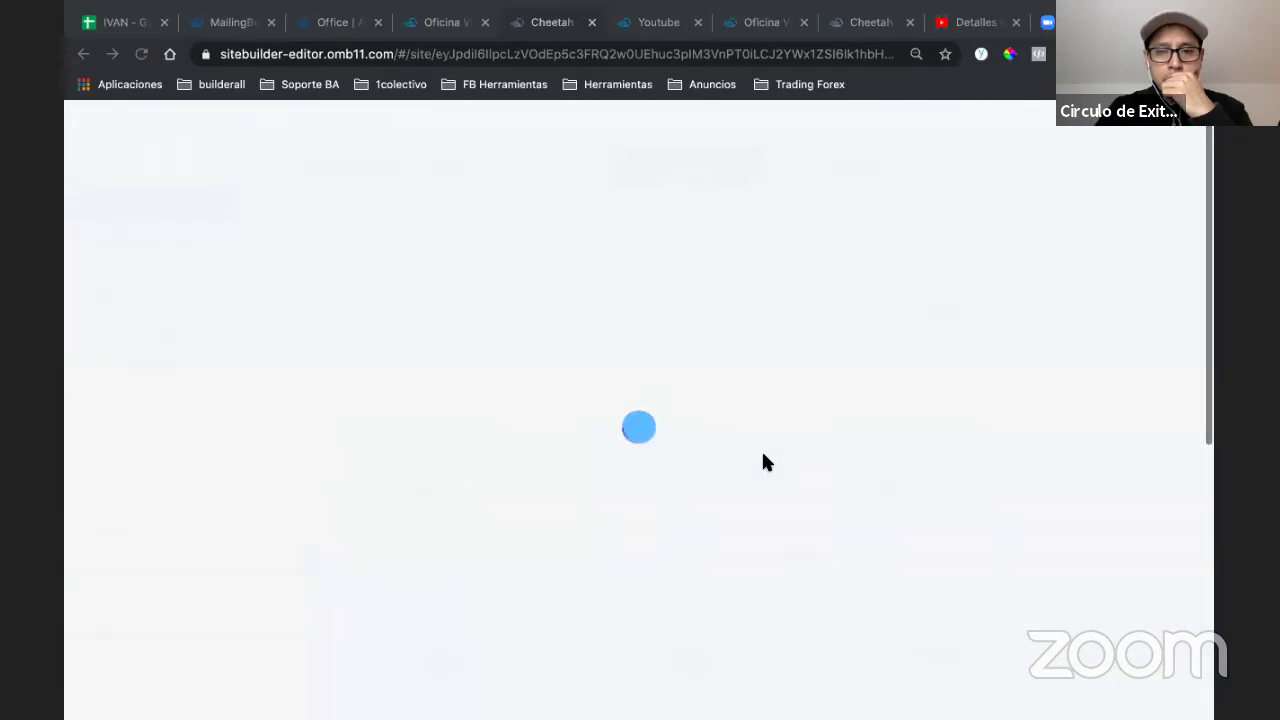
{"action": "scroll", "coordinate": [857, 368], "scroll_direction": "down", "scroll_amount": 3}
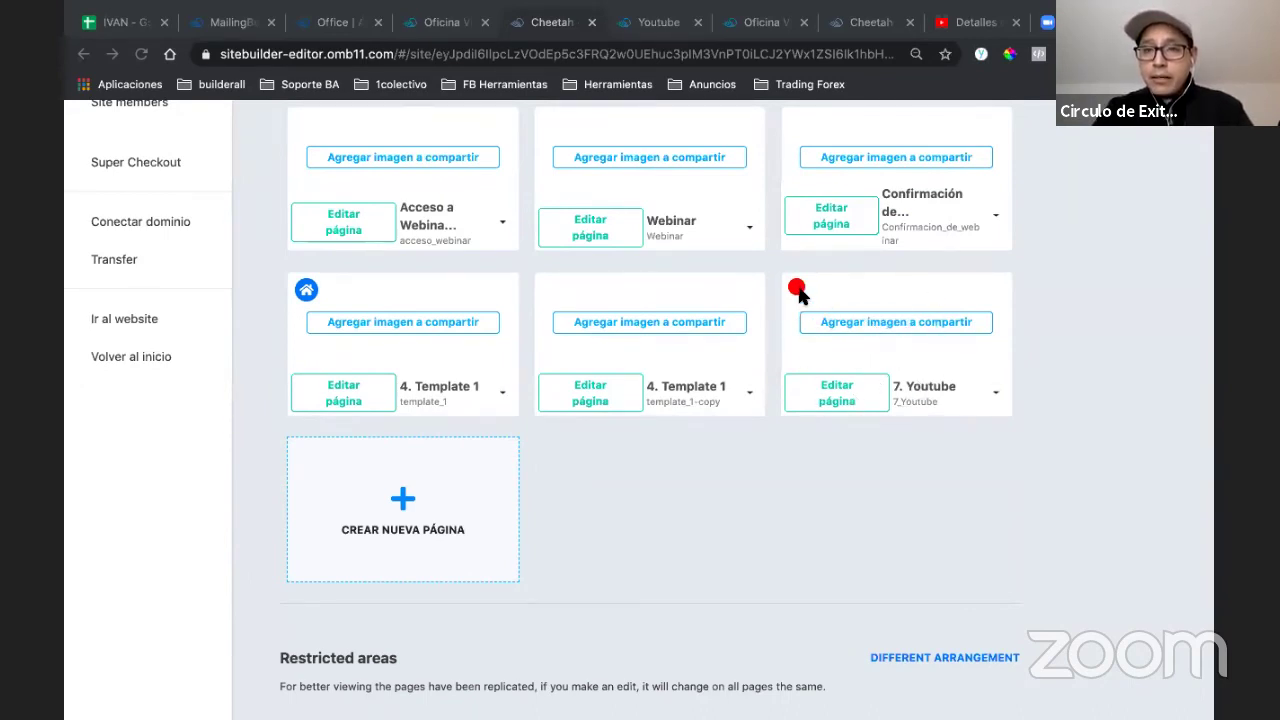
{"action": "scroll", "coordinate": [800, 292], "scroll_direction": "up", "scroll_amount": 1}
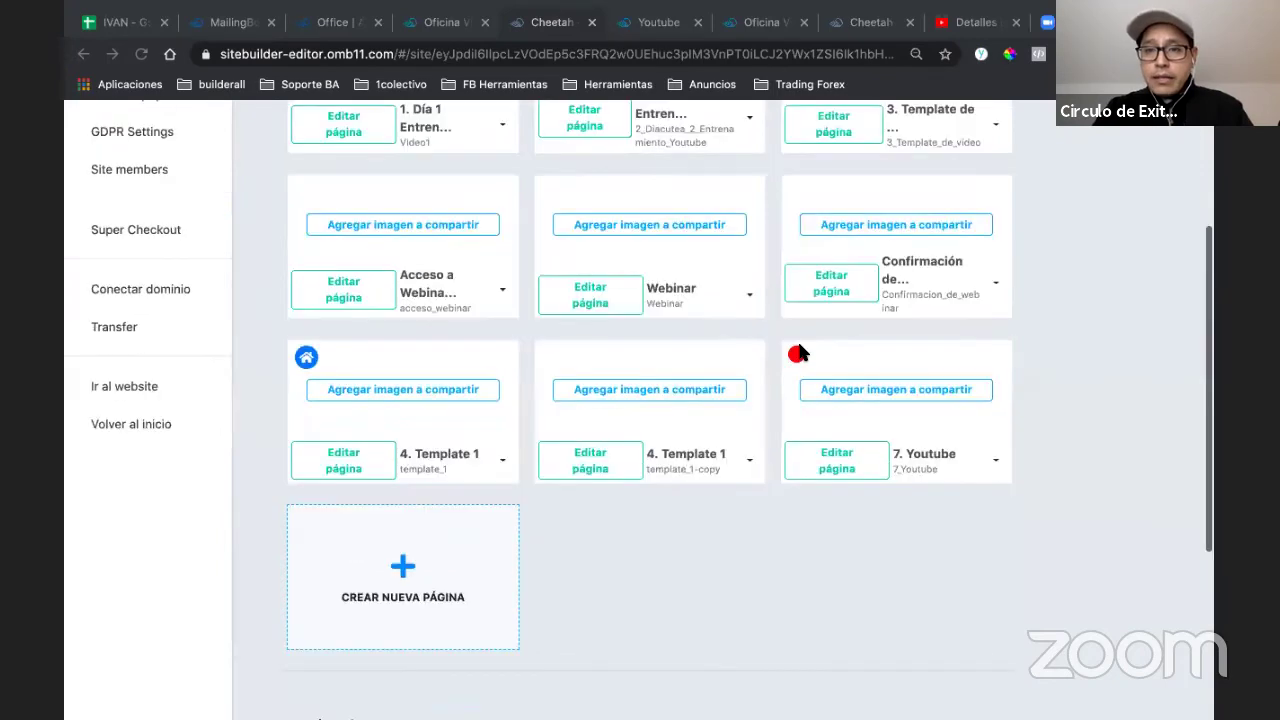
{"action": "scroll", "coordinate": [796, 362], "scroll_direction": "up", "scroll_amount": 4}
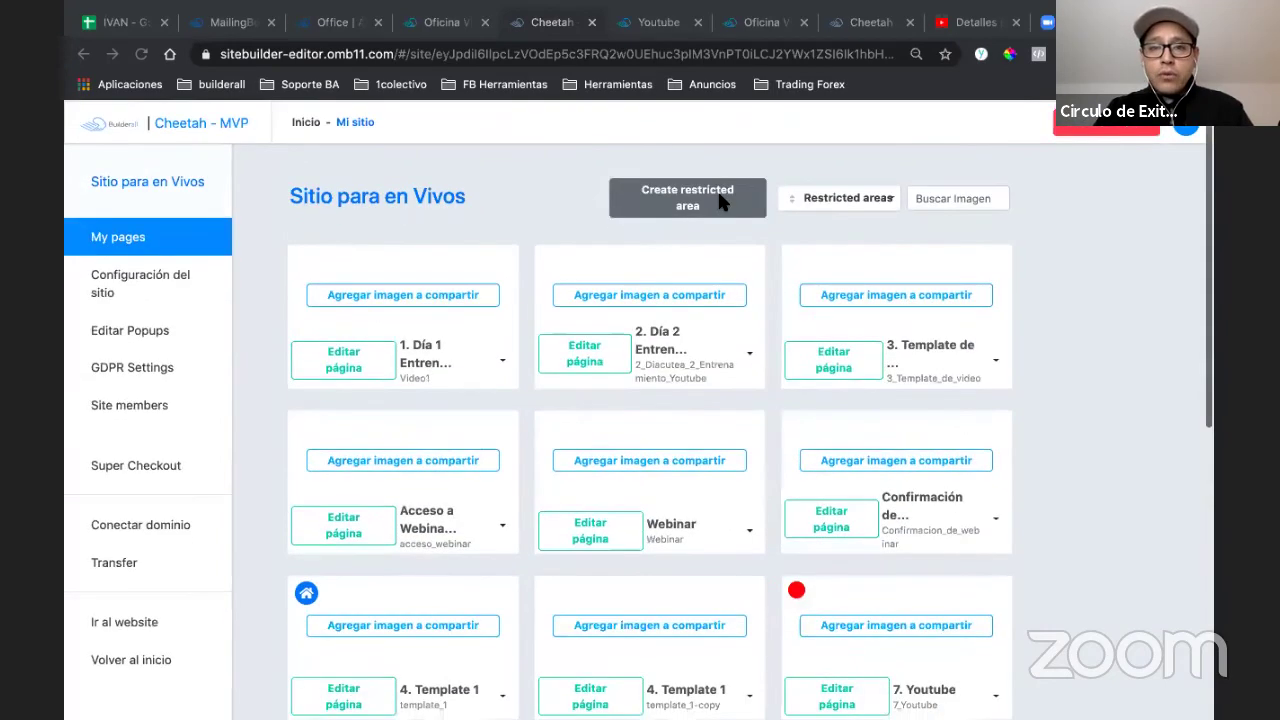
- Create a green restricted area named VIP, with description VIP and automatic access
{"action": "left_click", "coordinate": [612, 315]}
{"action": "type", "text": "VIP"}
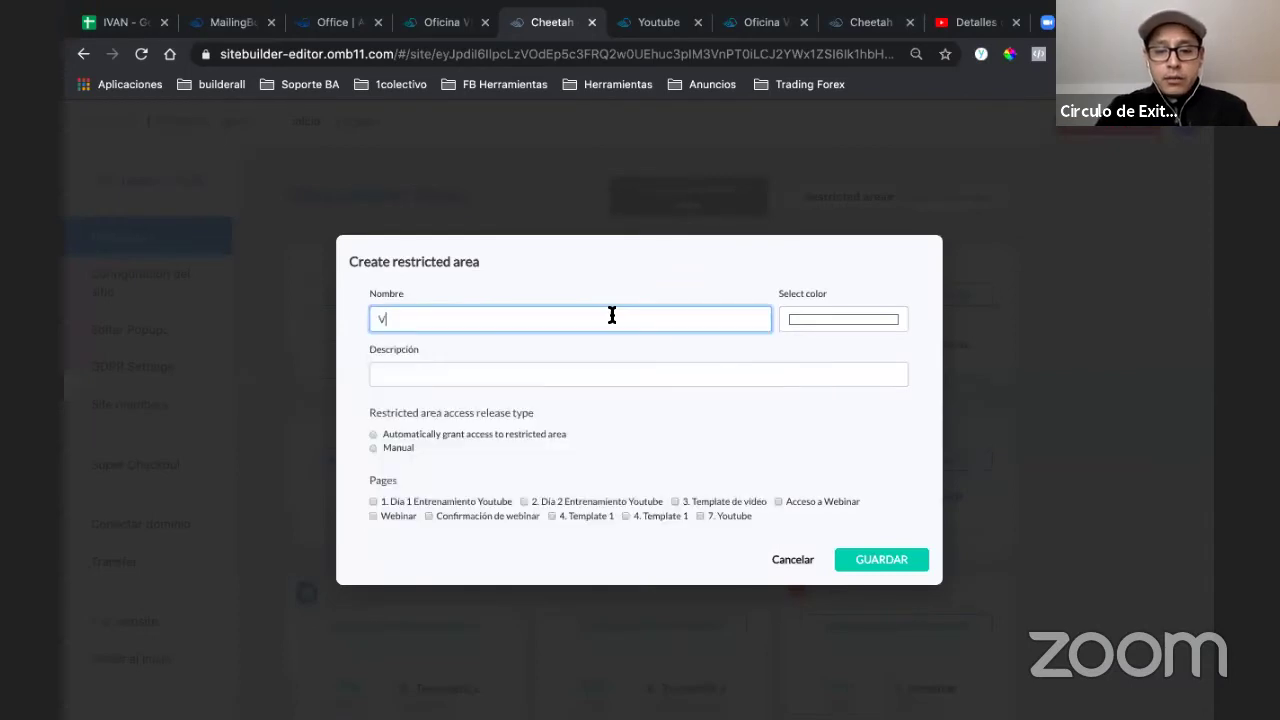
{"action": "double_click", "coordinate": [580, 315]}
{"action": "key", "text": "super+c"}
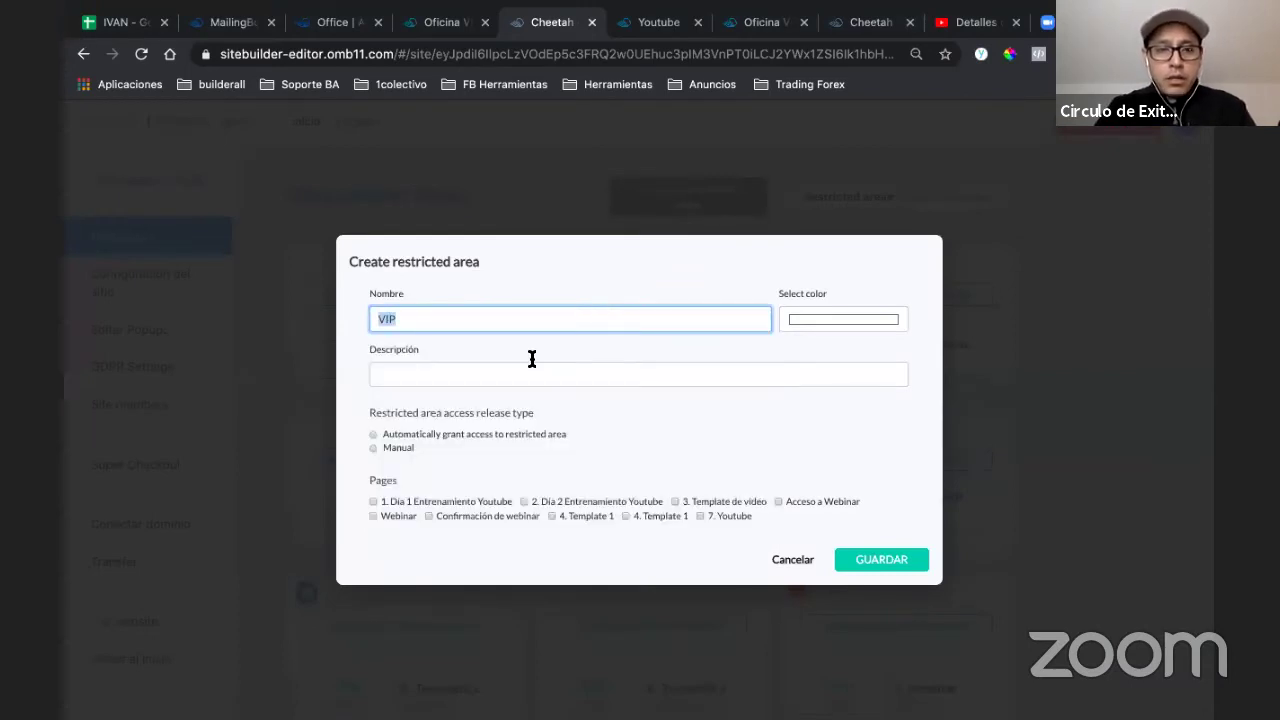
{"action": "left_click", "coordinate": [527, 368]}
{"action": "key", "text": "super+v"}
{"action": "left_click", "coordinate": [806, 319]}
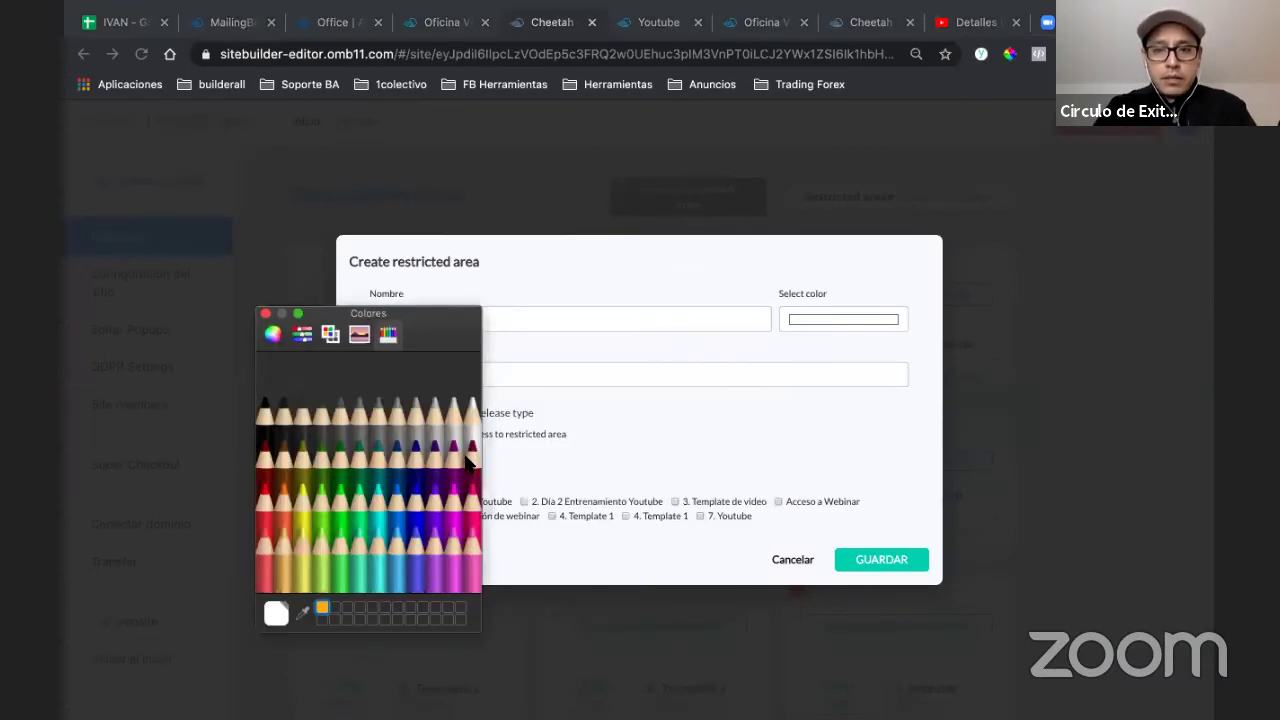
{"action": "left_click", "coordinate": [340, 490]}
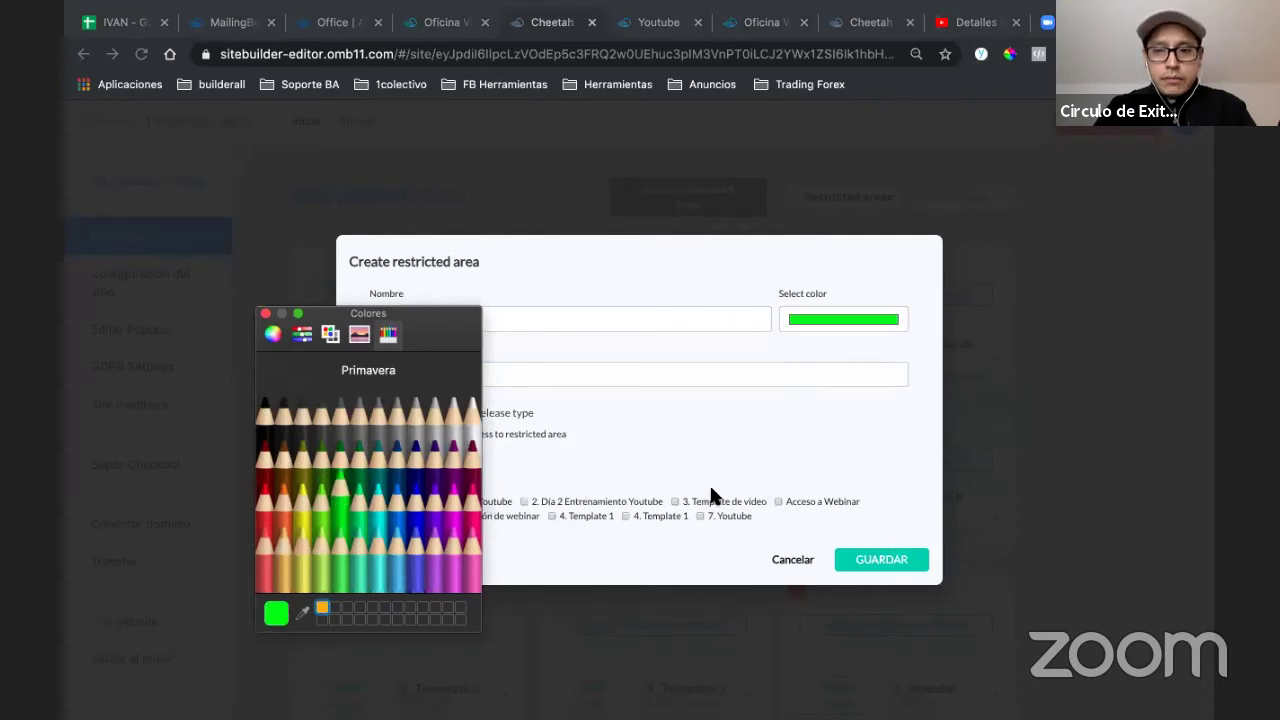
{"action": "left_click", "coordinate": [265, 313]}
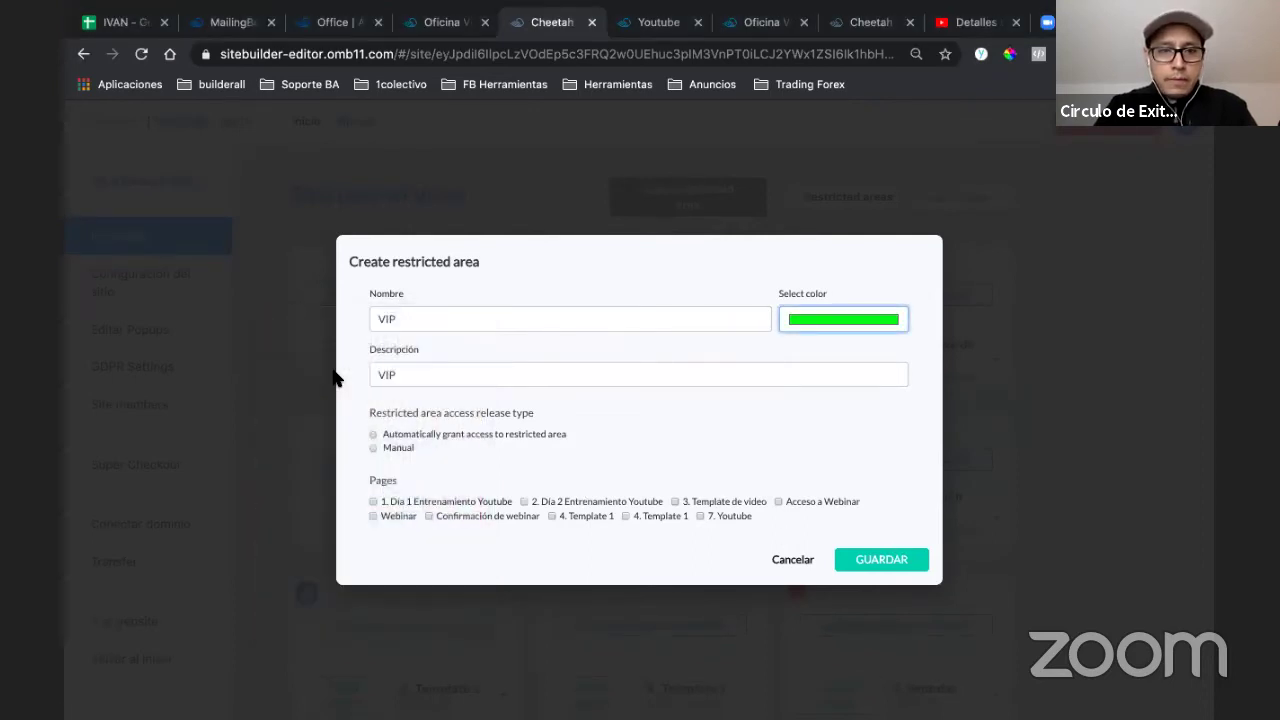
{"action": "left_click", "coordinate": [372, 435]}
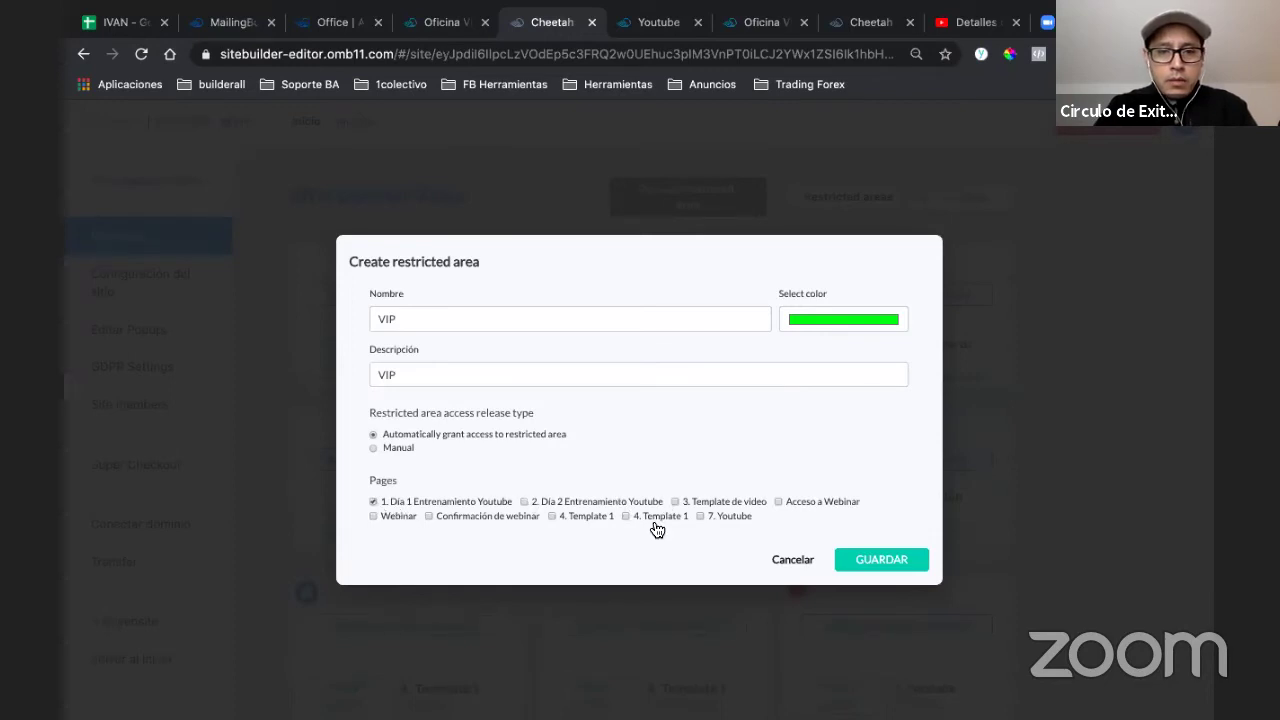
{"action": "left_click", "coordinate": [858, 566]}
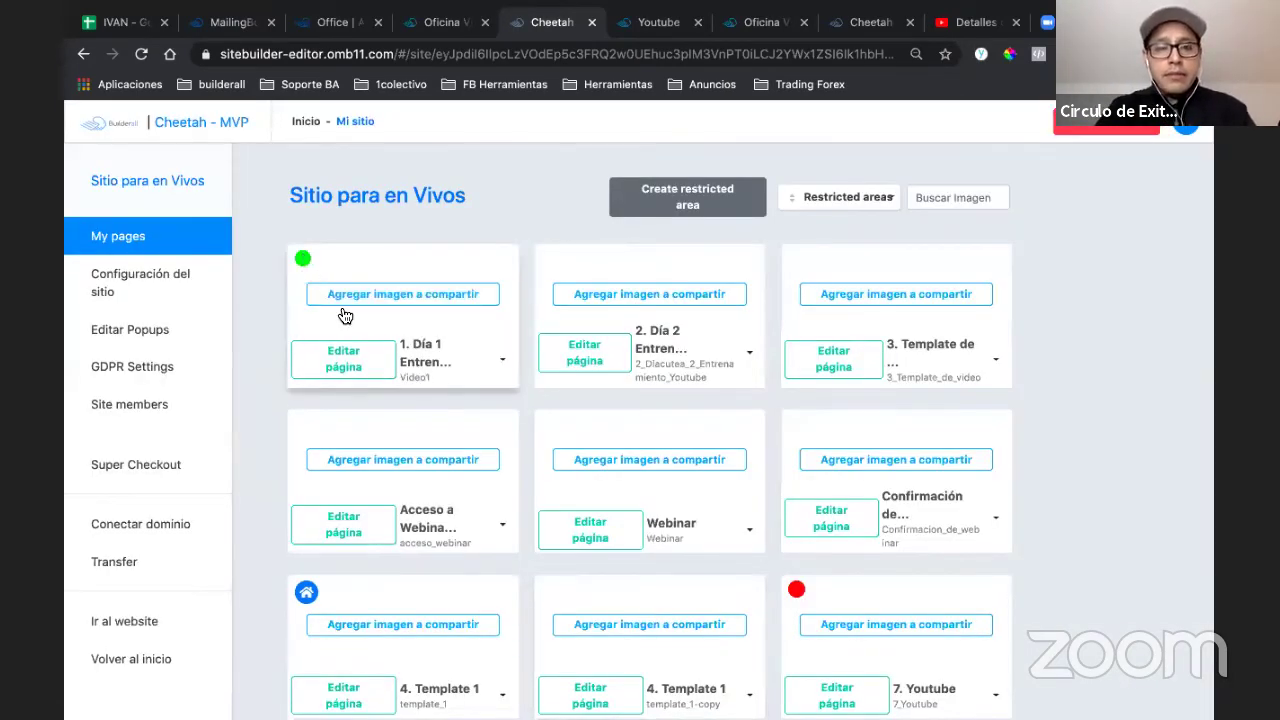
- Open the 7. Youtube page on the live website from its card menu
{"action": "scroll", "coordinate": [439, 391], "scroll_direction": "down", "scroll_amount": 1}
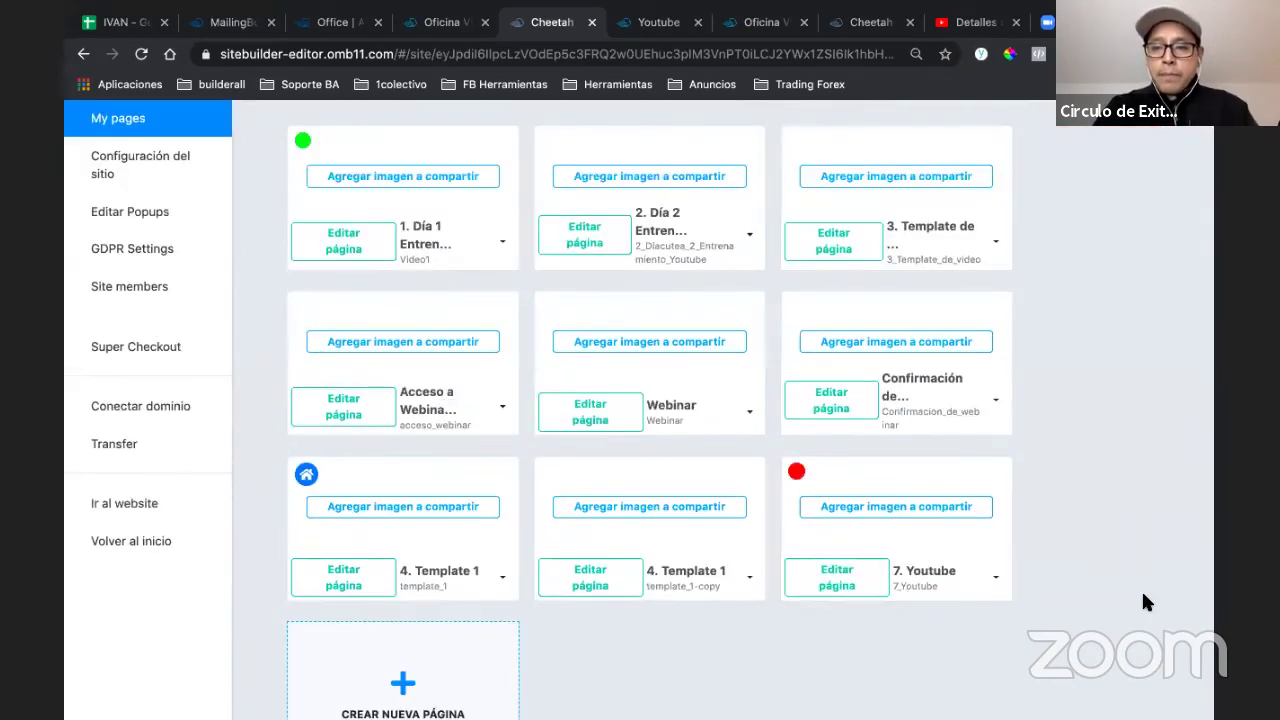
{"action": "left_click", "coordinate": [990, 578]}
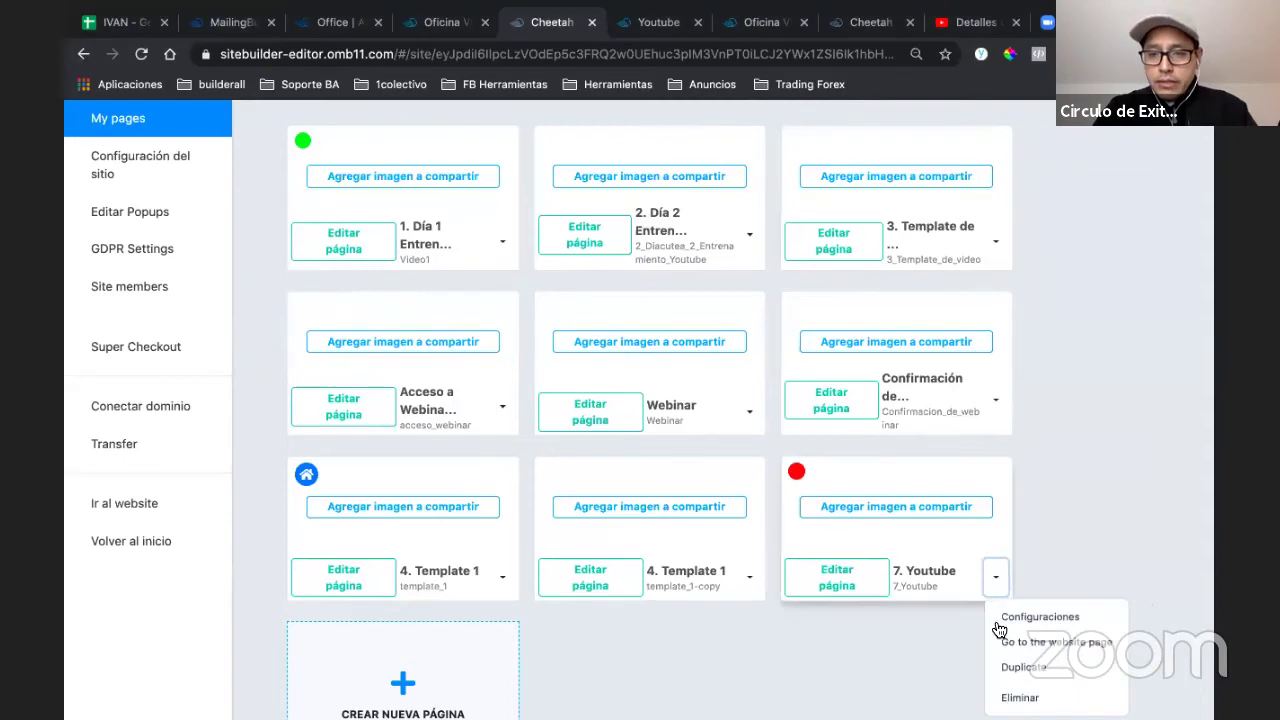
{"action": "left_click", "coordinate": [1000, 643]}
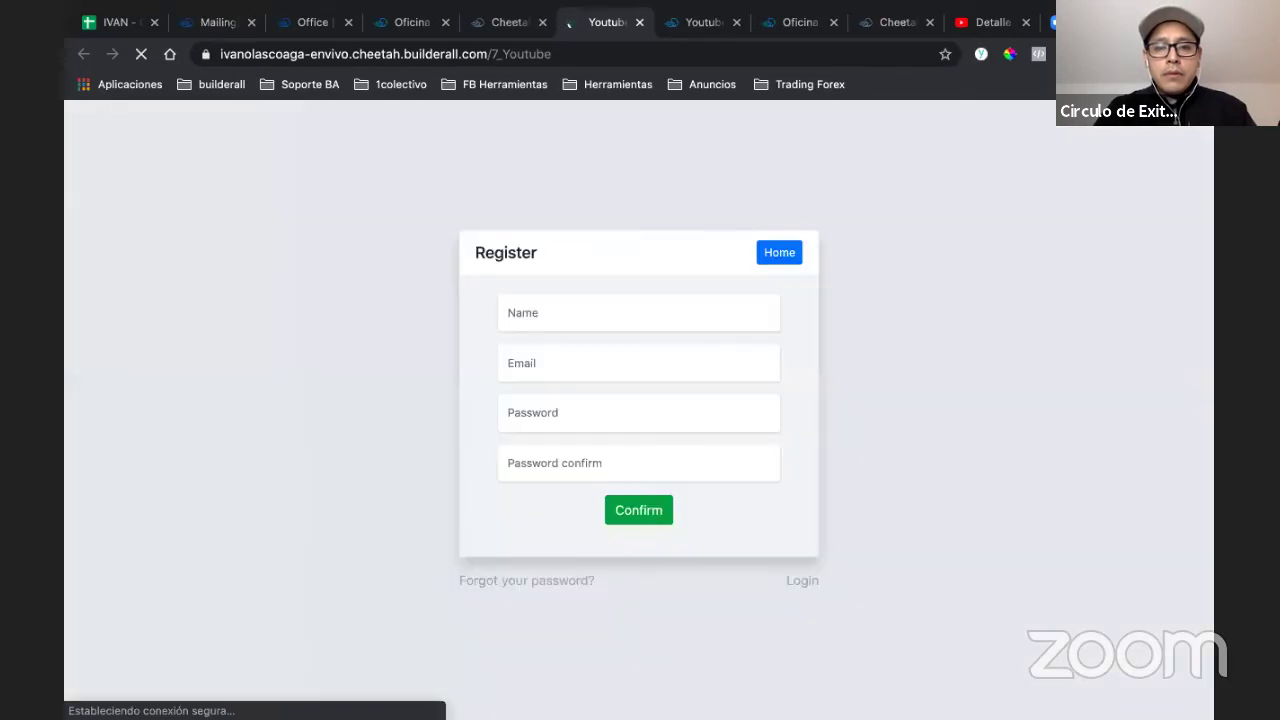
- Fill the Register form with a name, a test e-mail and a password, and submit it
{"action": "left_click", "coordinate": [581, 322]}
{"action": "left_click", "coordinate": [611, 241]}
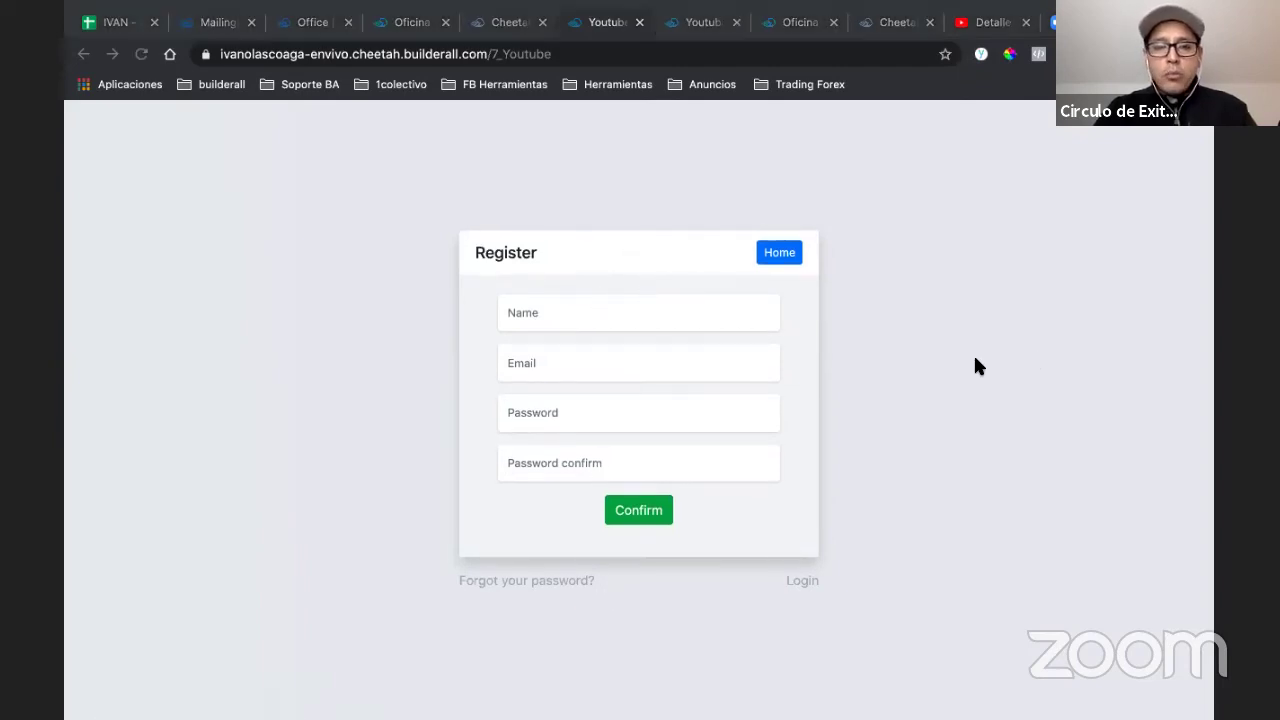
{"action": "left_click", "coordinate": [714, 320]}
{"action": "type", "text": "Ivan"}
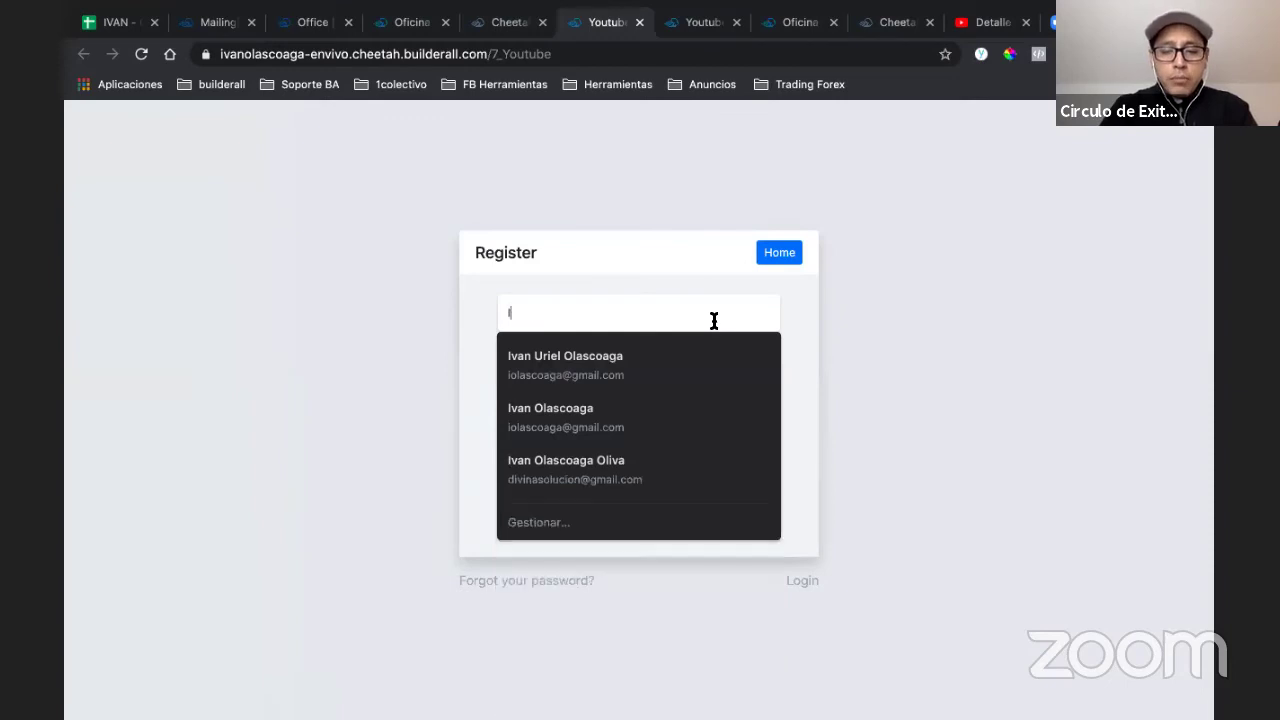
{"action": "left_click", "coordinate": [589, 309]}
{"action": "left_click", "coordinate": [572, 363]}
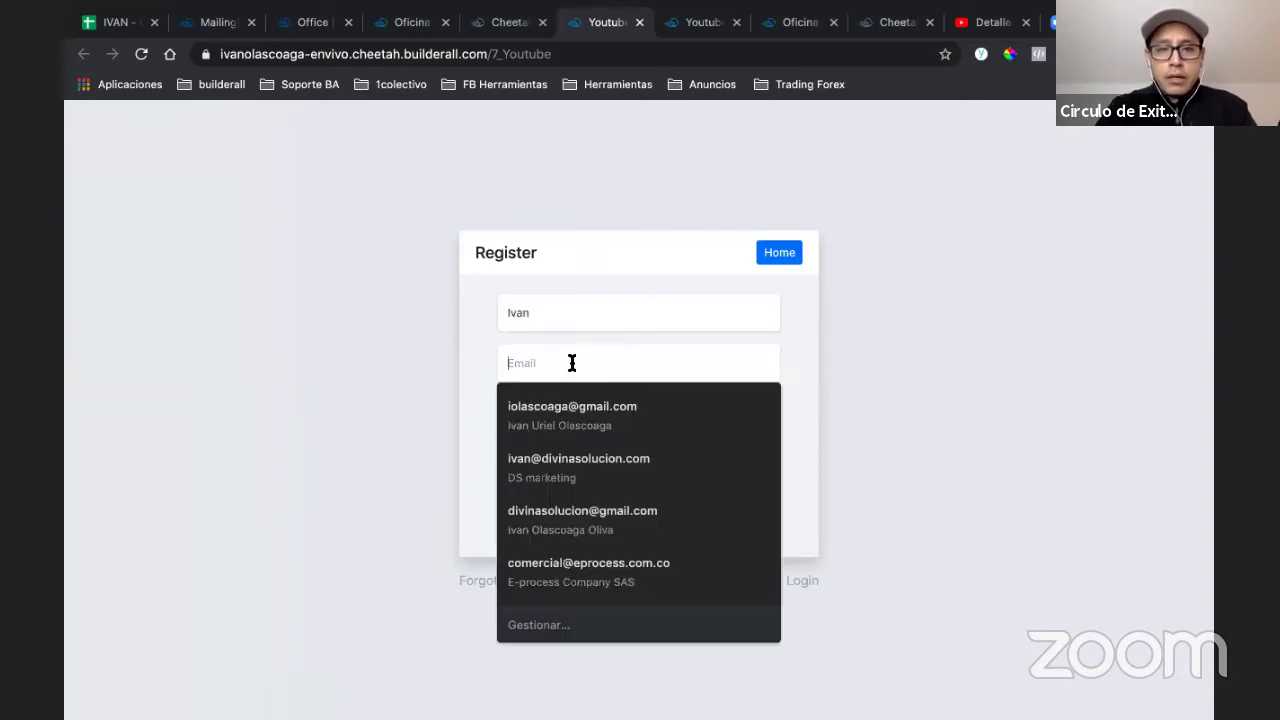
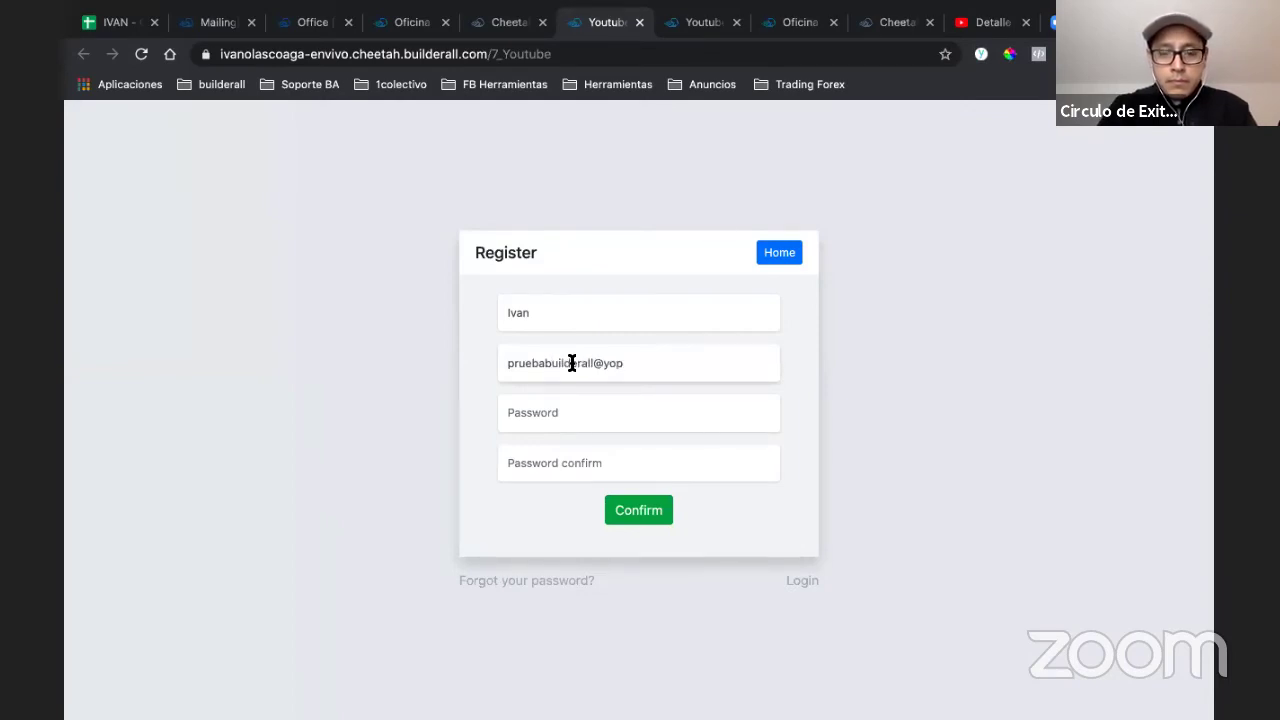
{"action": "key", "text": "Tab"}
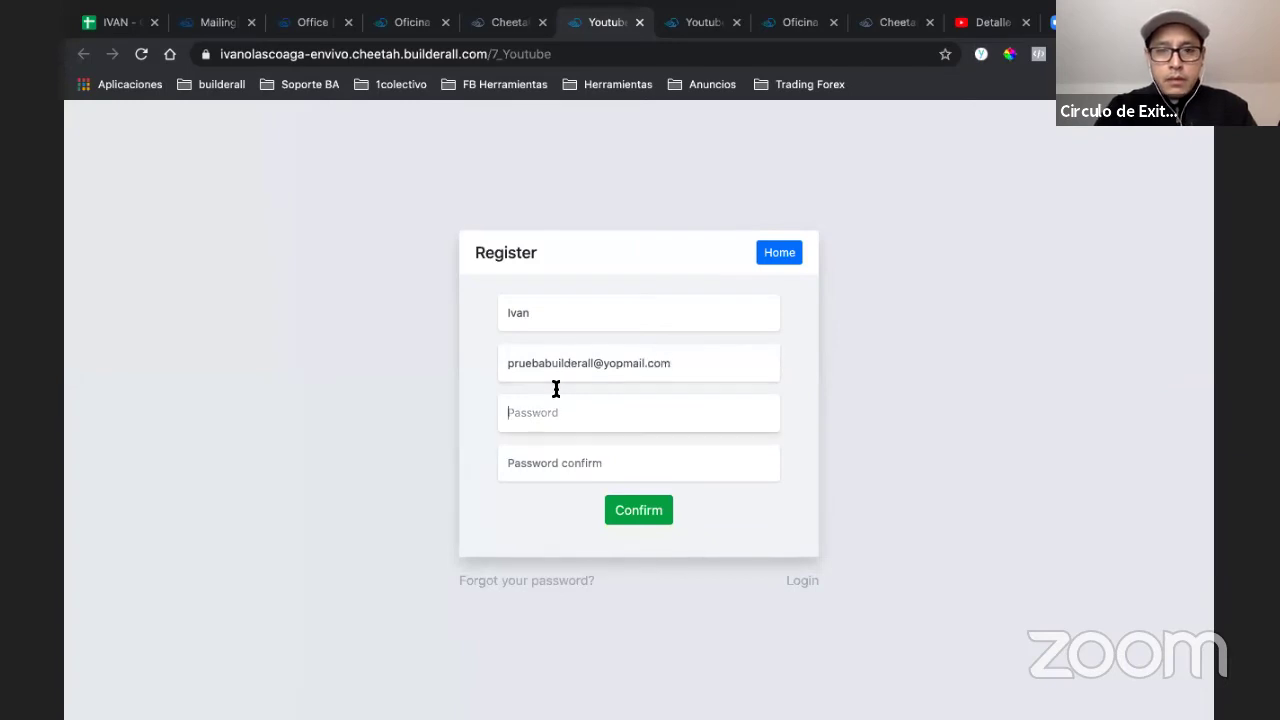
{"action": "type", "text": "123456"}
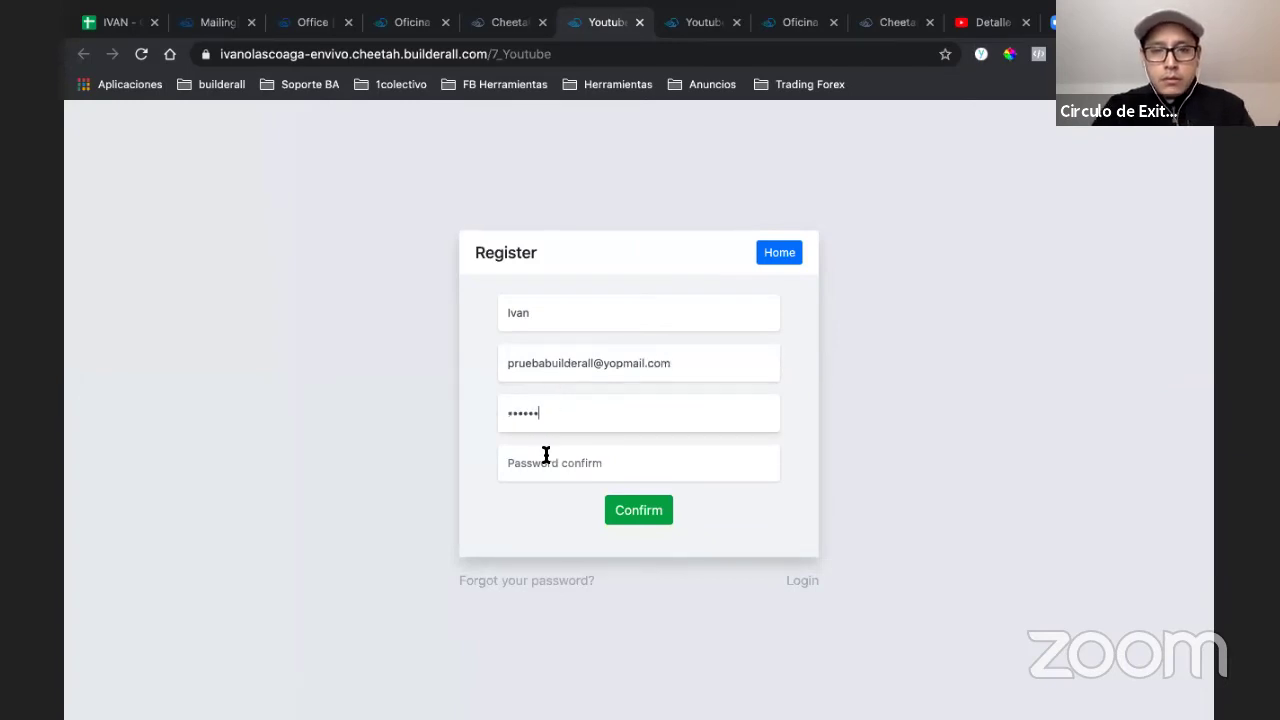
{"action": "left_click", "coordinate": [546, 455]}
{"action": "type", "text": "12345"}
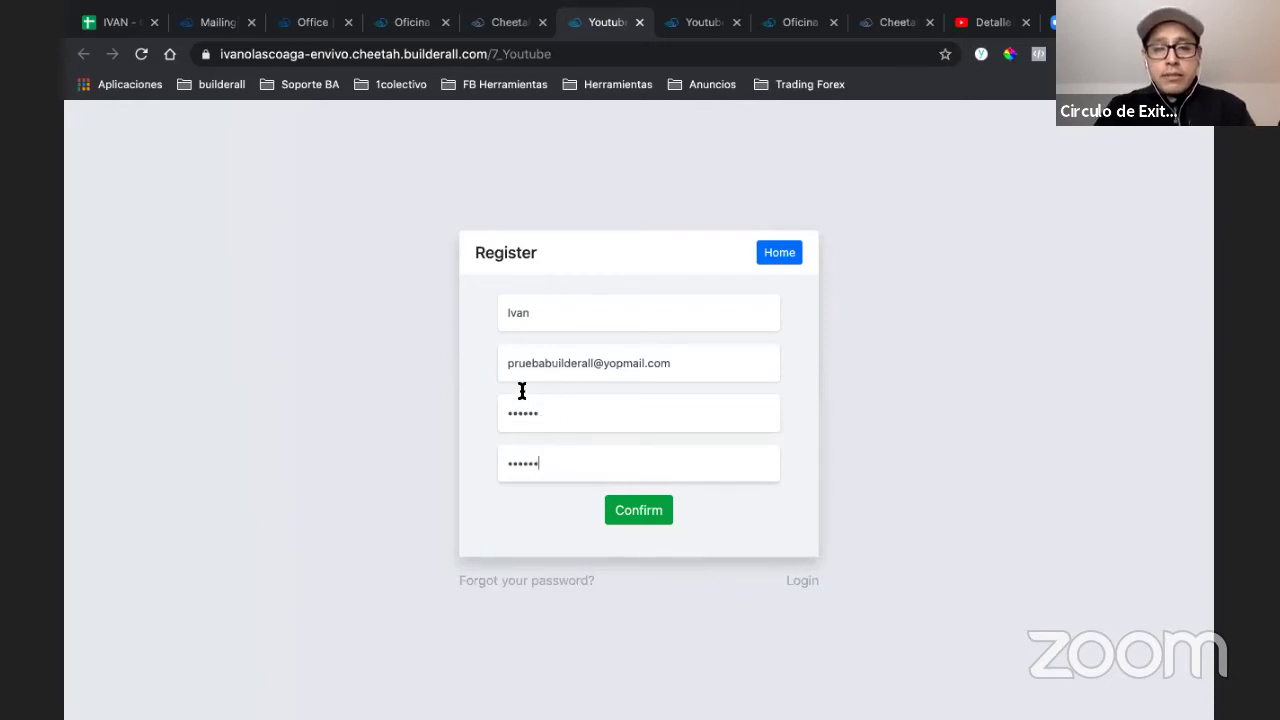
{"action": "left_click", "coordinate": [632, 512]}
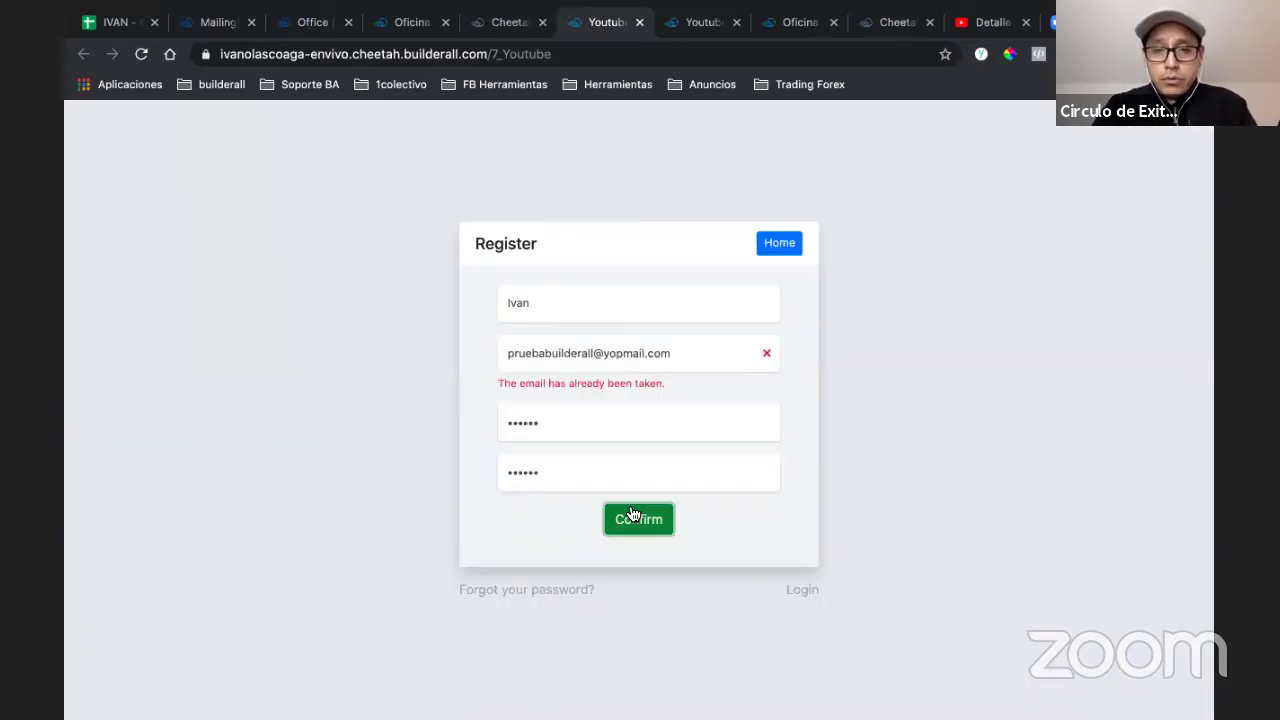
- Replace the e-mail domain with a new one and resubmit, unlocking the 7_Youtube page
{"action": "left_click", "coordinate": [612, 353]}
{"action": "double_click", "coordinate": [612, 353]}
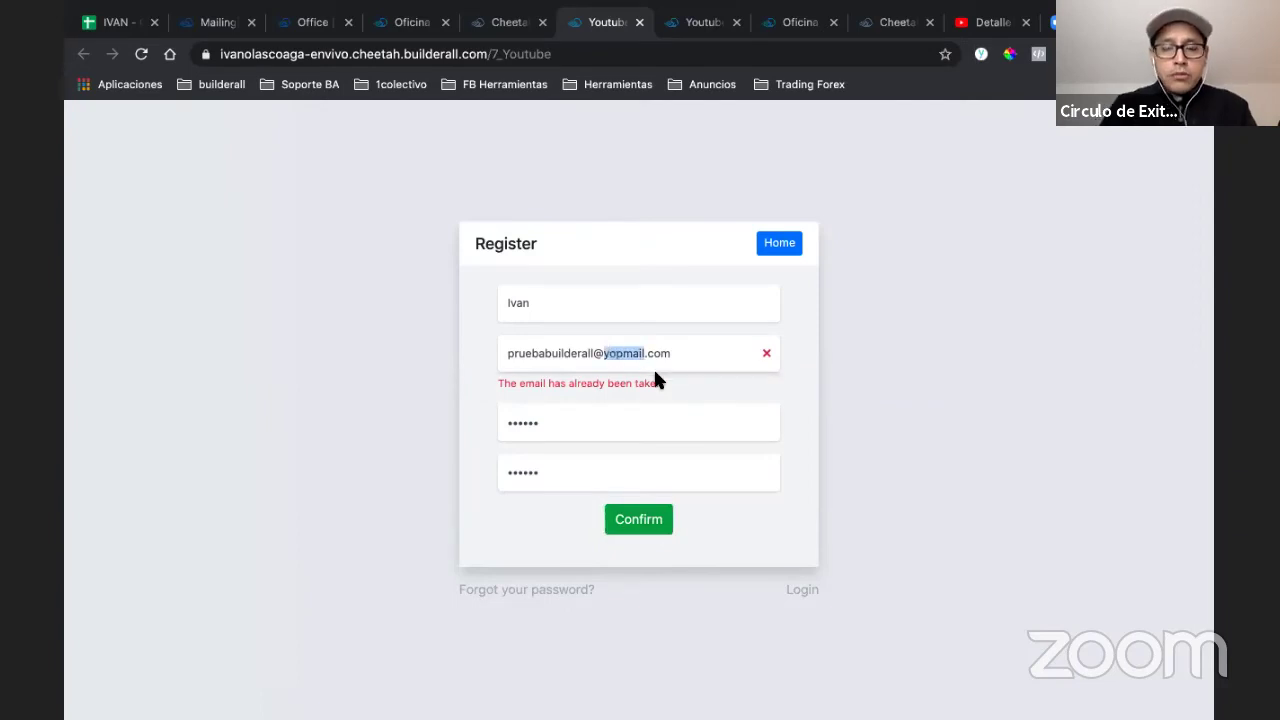
{"action": "type", "text": "hot"}
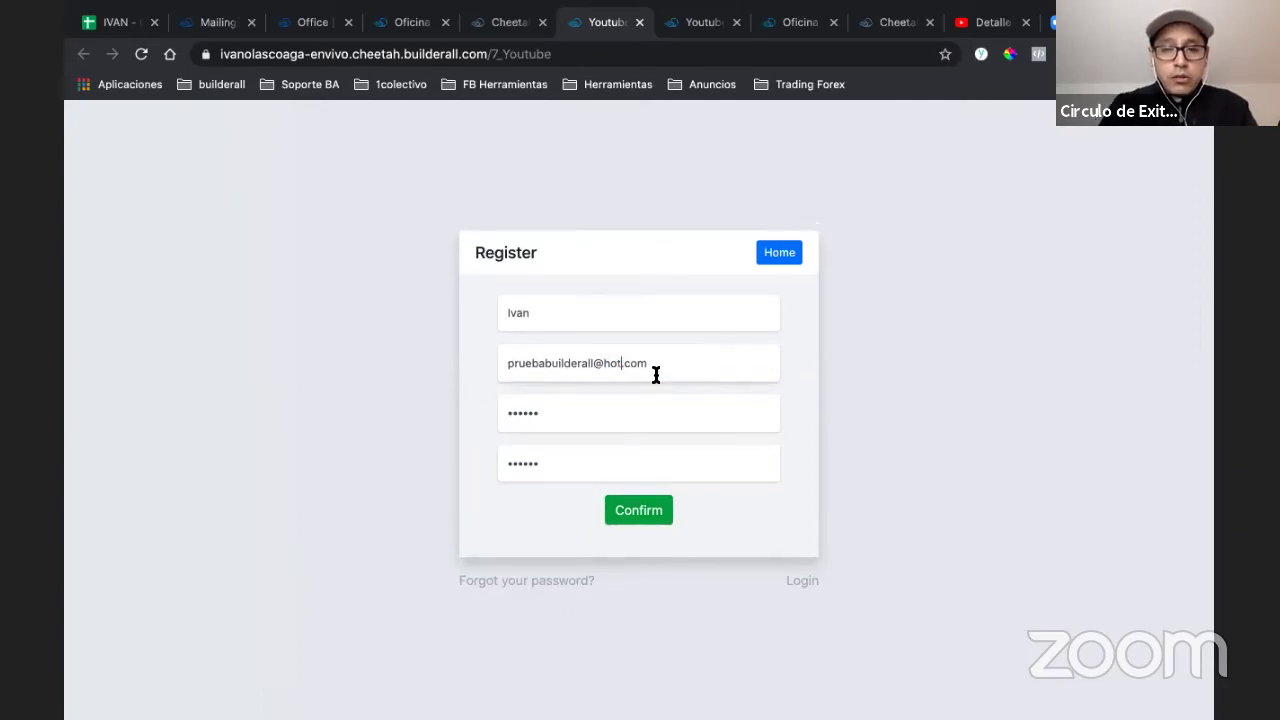
{"action": "type", "text": "mail"}
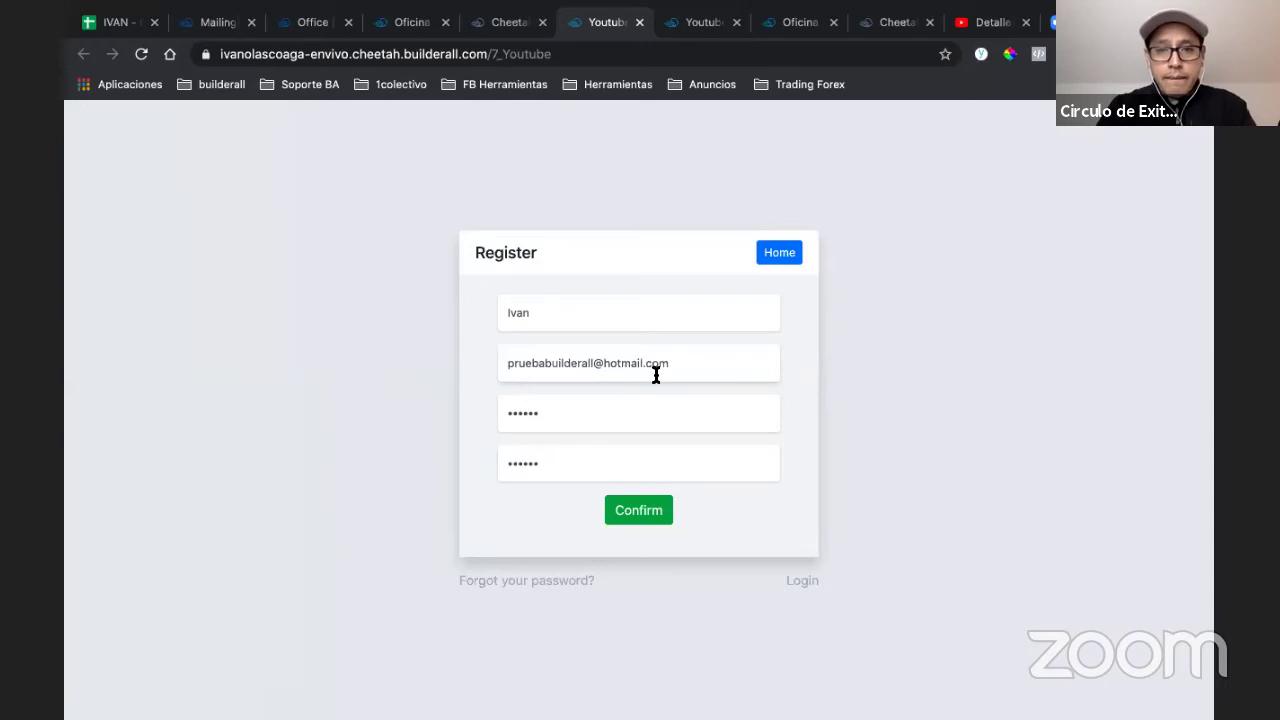
{"action": "type", "text": "l"}
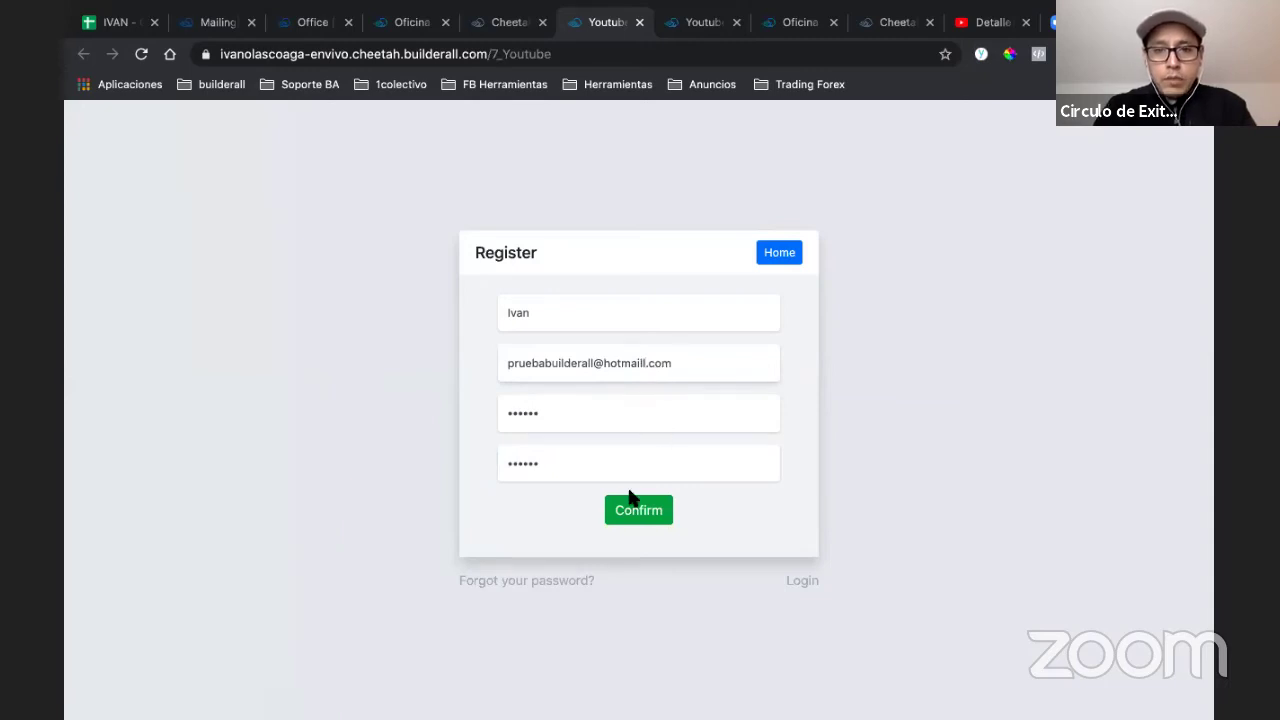
{"action": "left_click", "coordinate": [631, 500]}
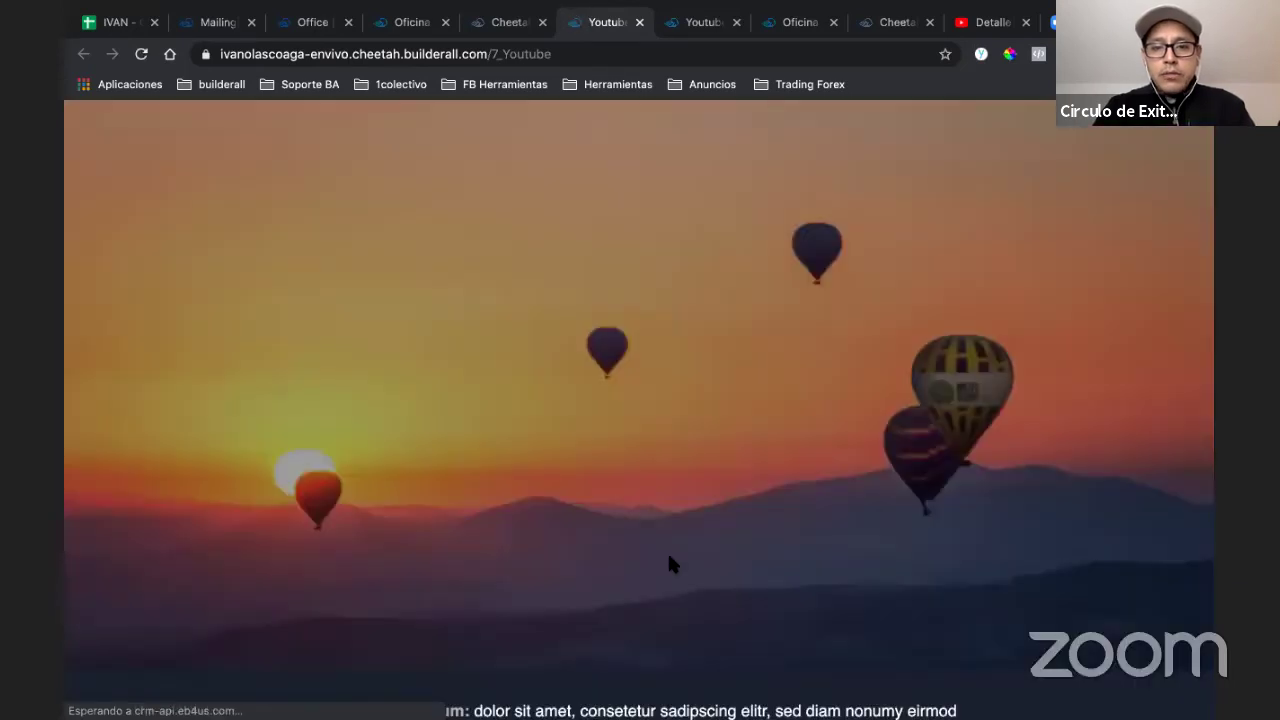
{"action": "scroll", "coordinate": [669, 556], "scroll_direction": "down", "scroll_amount": 10}
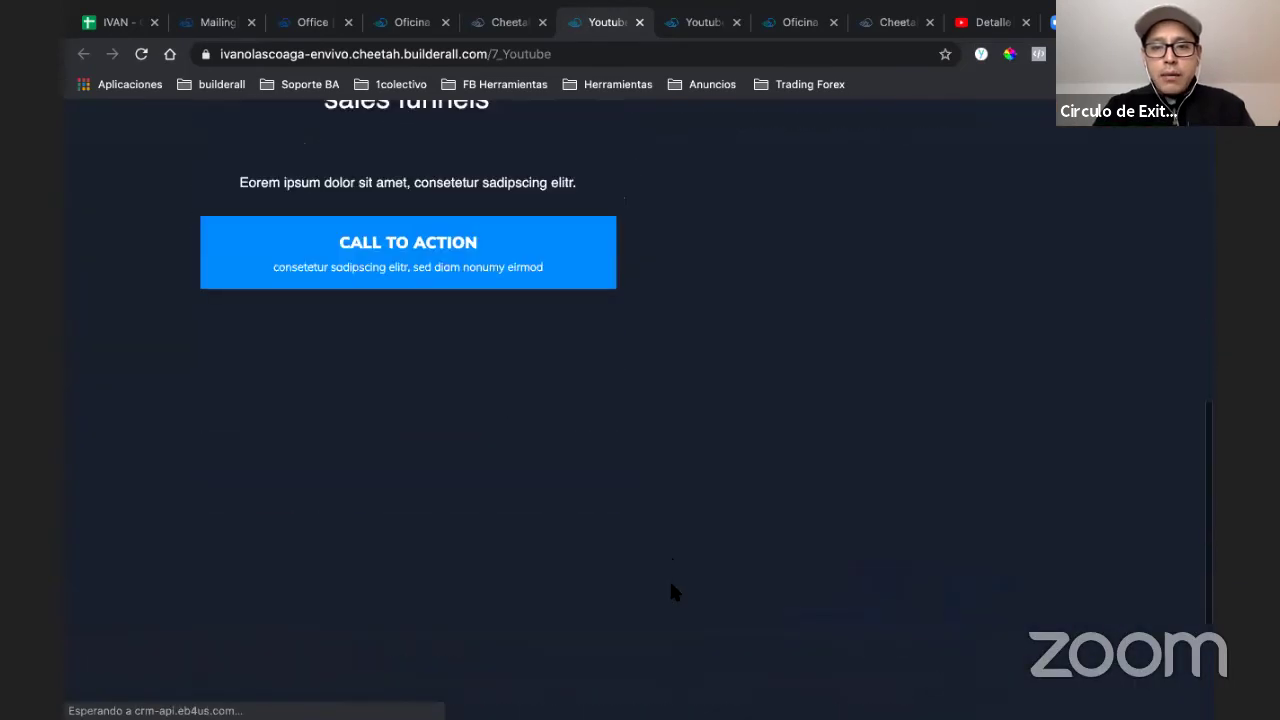
{"action": "scroll", "coordinate": [669, 578], "scroll_direction": "up", "scroll_amount": 10}
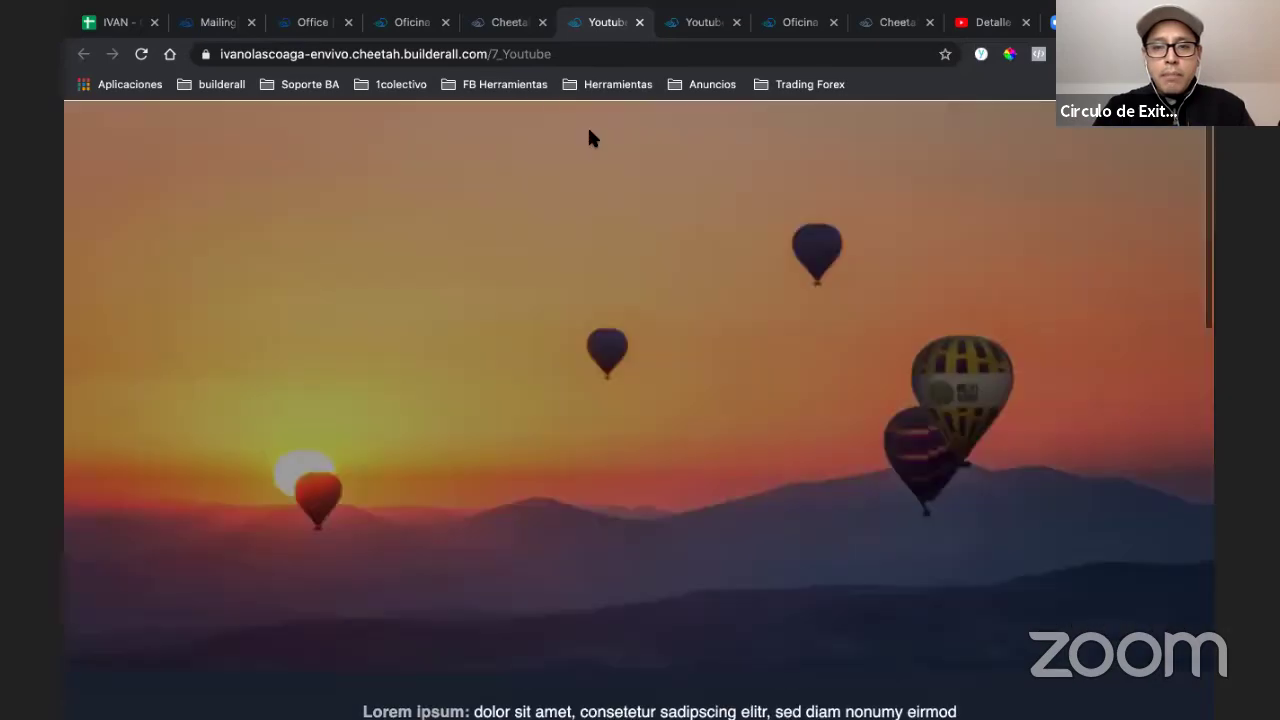
- Open Site members in the editor and the newly registered member's settings
{"action": "left_click", "coordinate": [498, 24]}
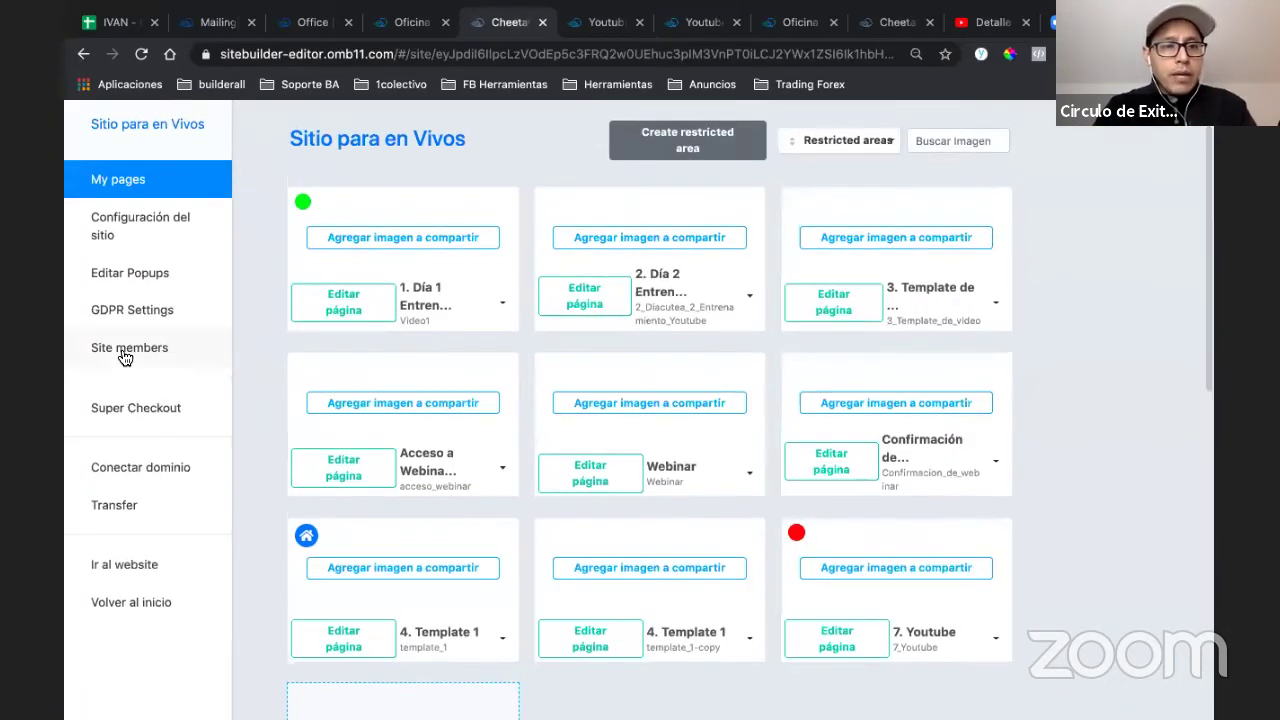
{"action": "left_click", "coordinate": [125, 352]}
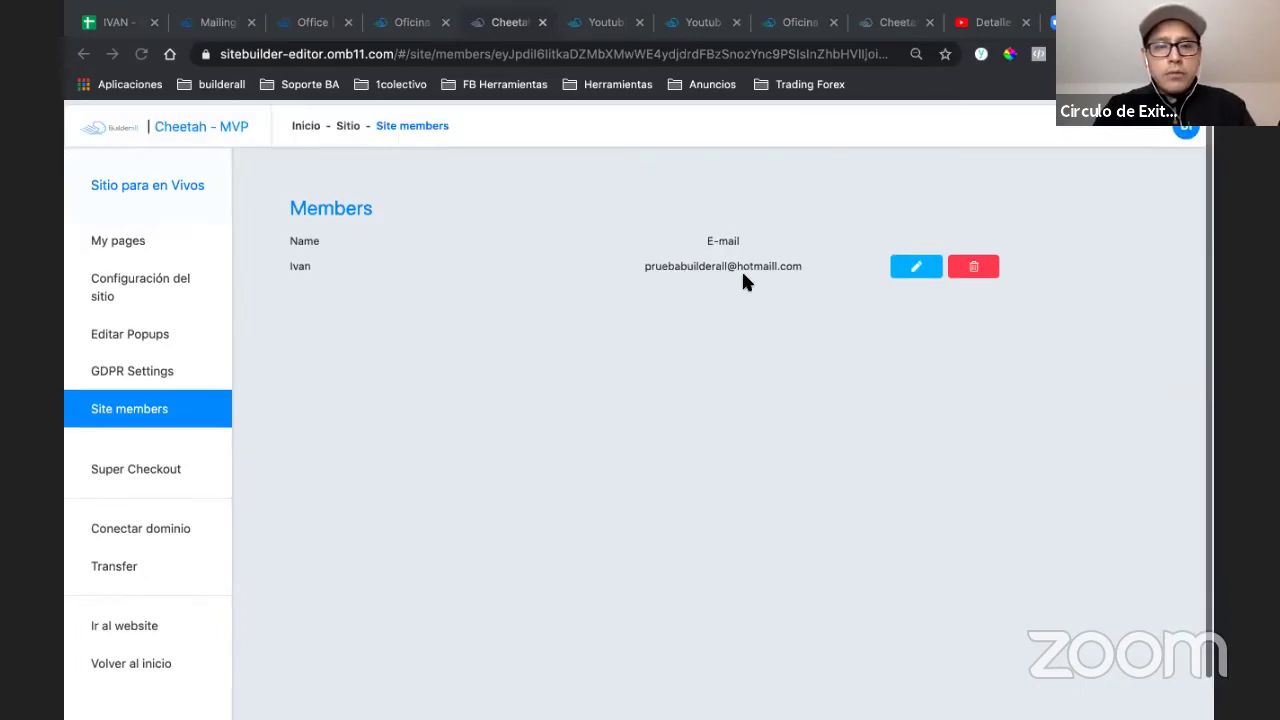
{"action": "left_click", "coordinate": [916, 265]}
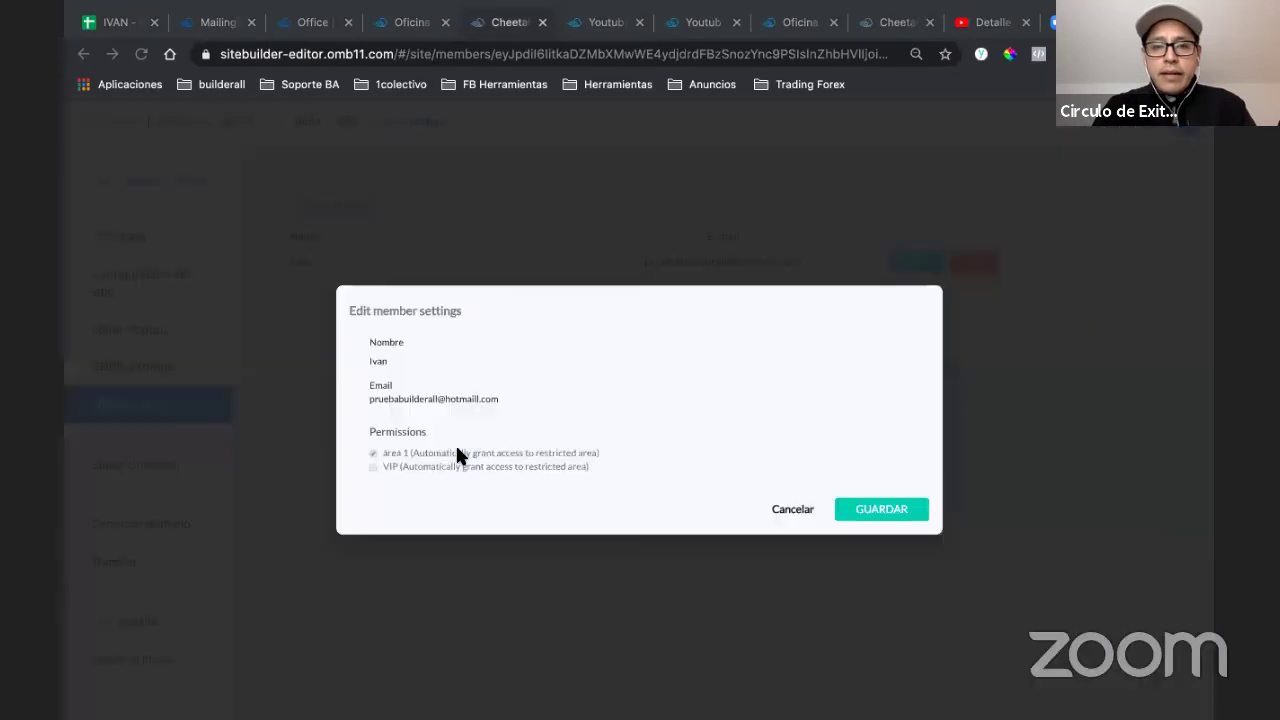
- Review the member's área 1 and VIP permissions, then cancel without changes
{"action": "triple_click", "coordinate": [383, 305]}
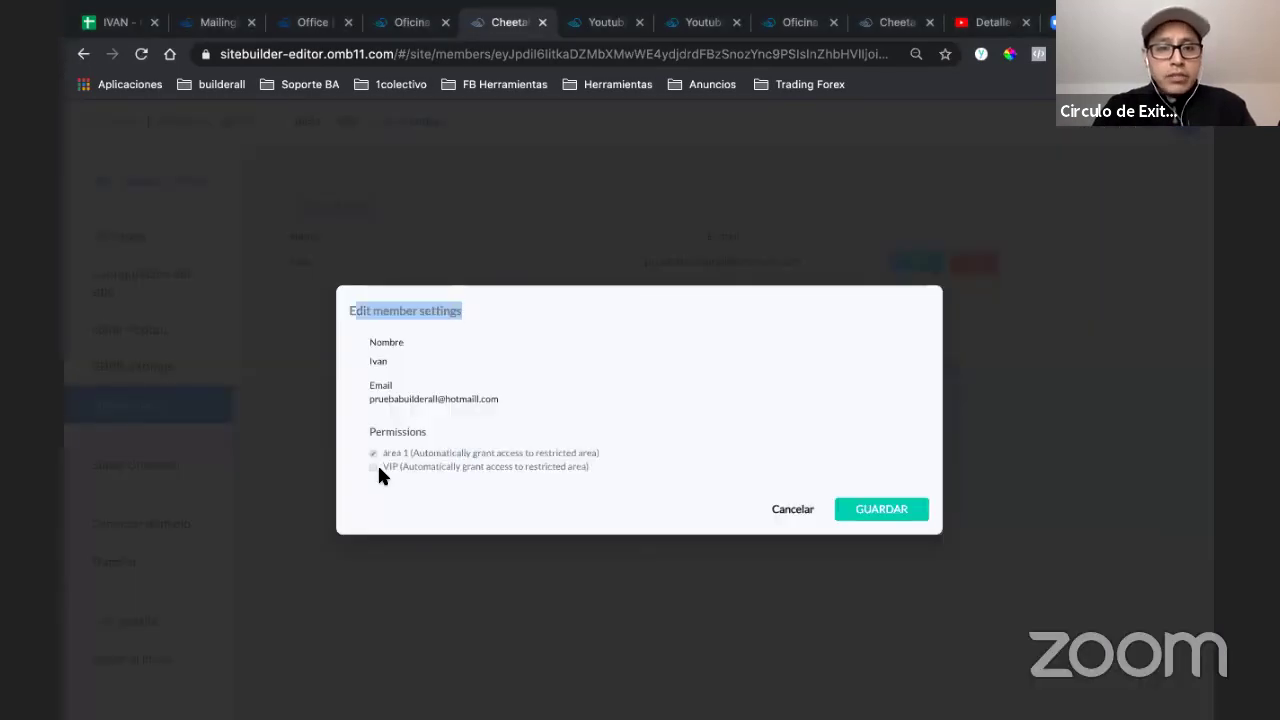
{"action": "left_click", "coordinate": [457, 318]}
{"action": "mouse_move", "coordinate": [388, 466]}
{"action": "left_mouse_down"}
{"action": "mouse_move", "coordinate": [579, 466]}
{"action": "mouse_move", "coordinate": [372, 468]}
{"action": "mouse_move", "coordinate": [386, 466]}
{"action": "left_mouse_up"}
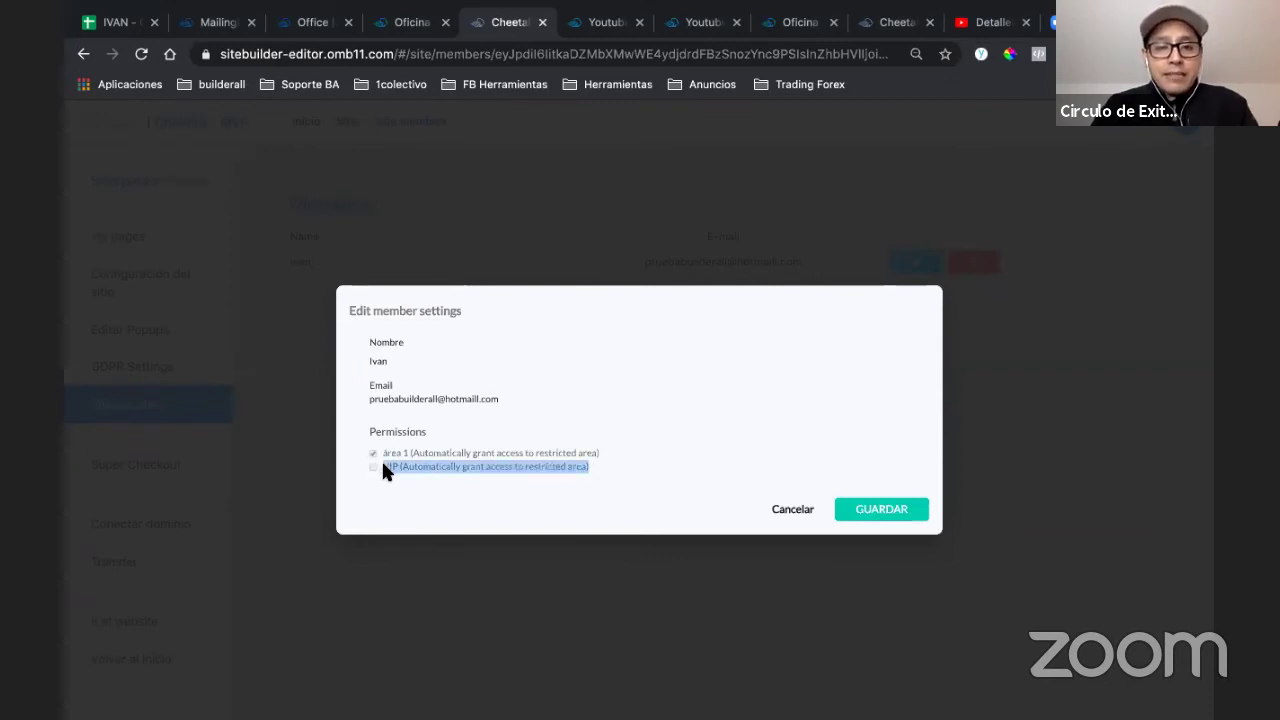
{"action": "left_click", "coordinate": [362, 470]}
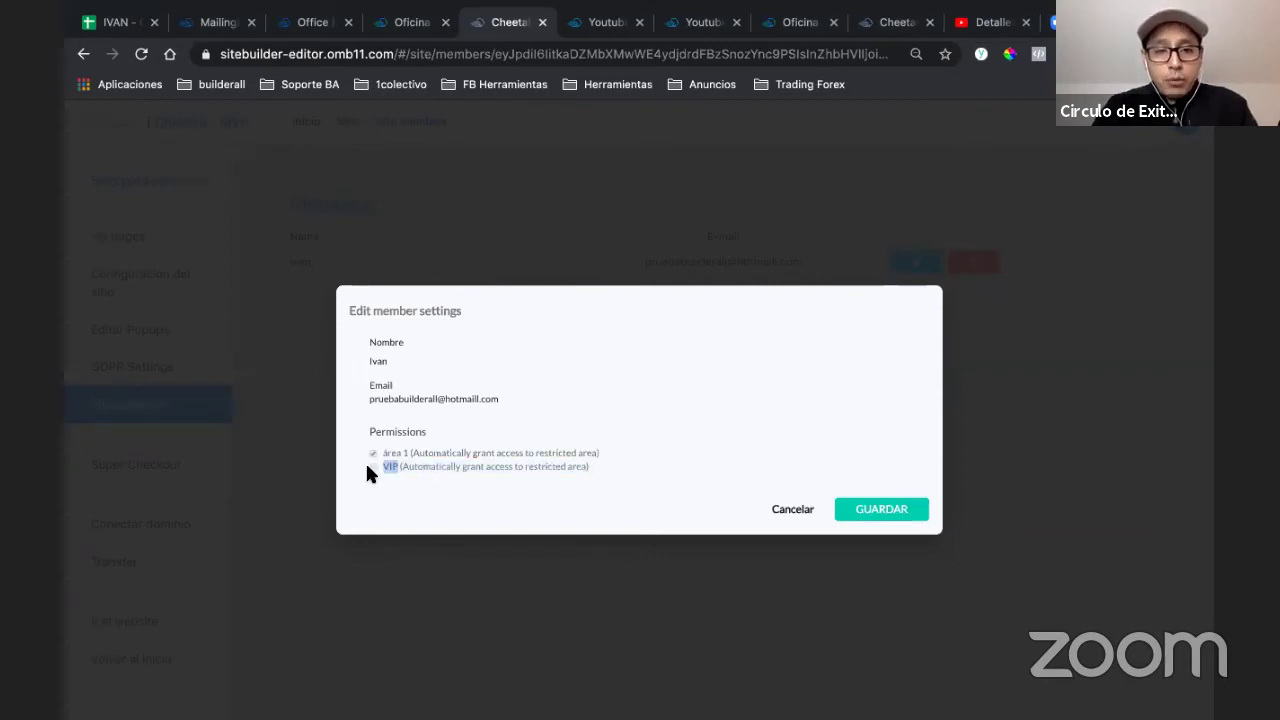
{"action": "triple_click", "coordinate": [366, 466]}
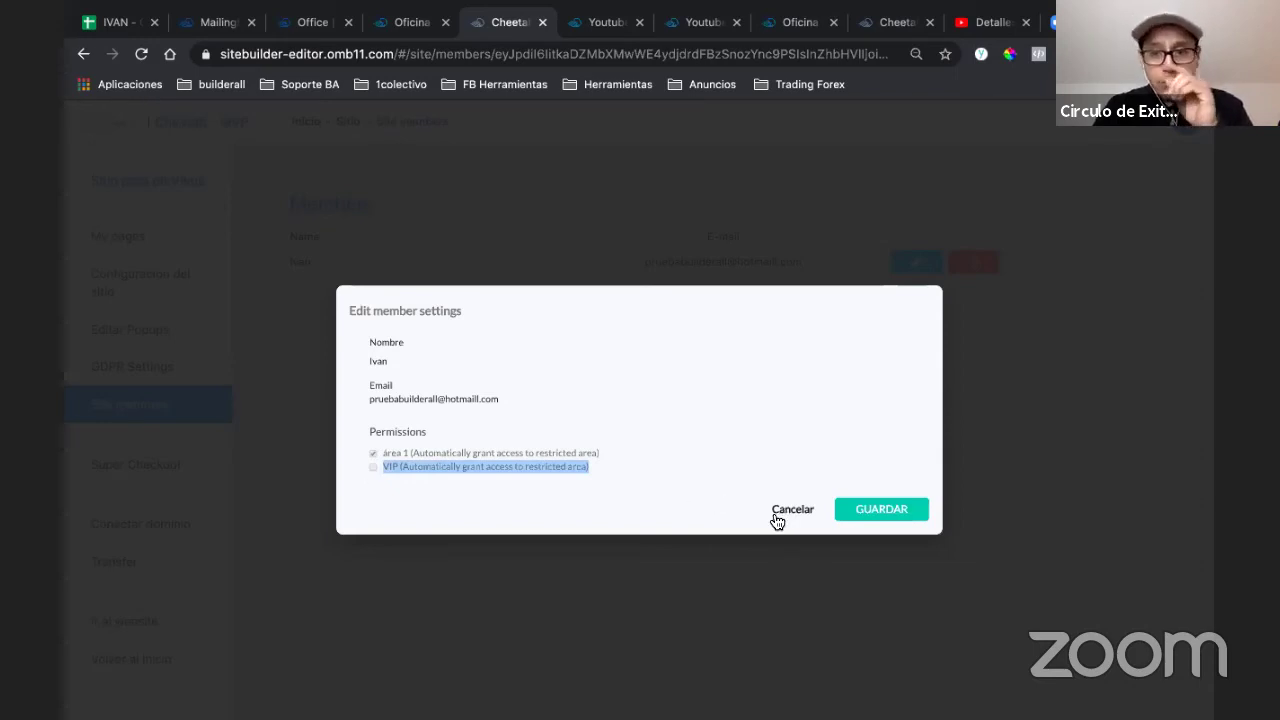
{"action": "left_click", "coordinate": [605, 365]}
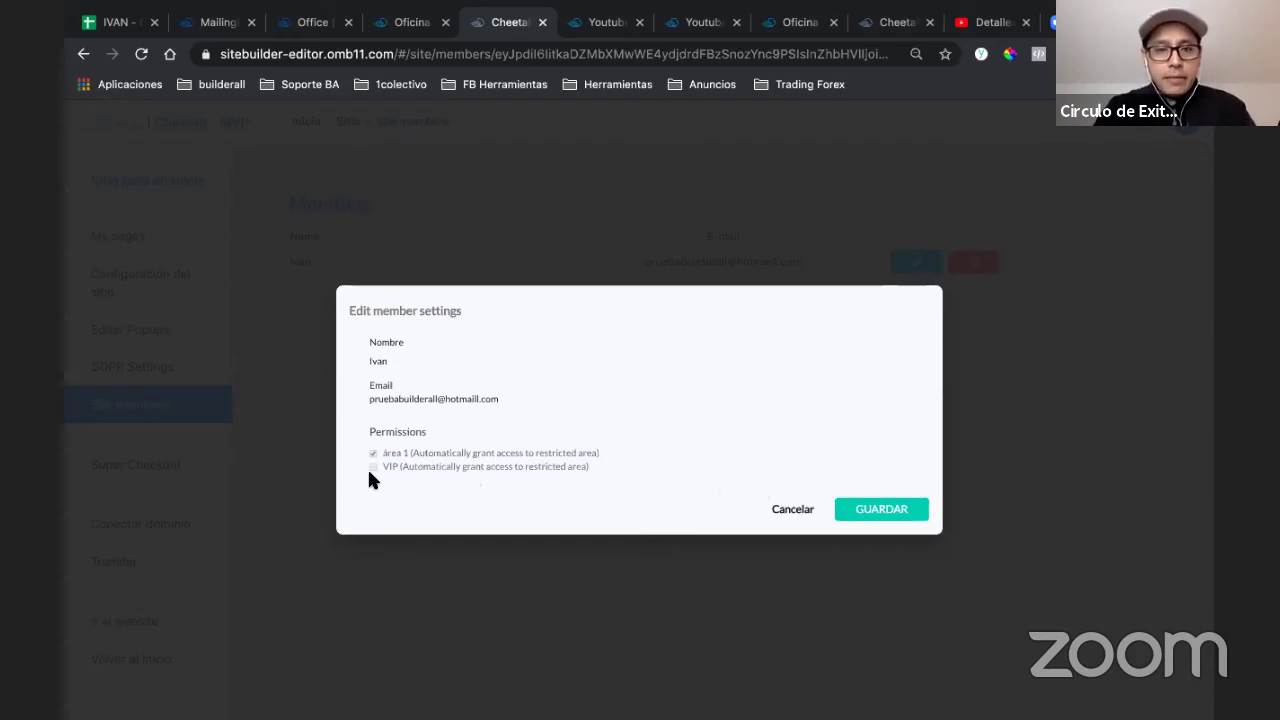
{"action": "left_click", "coordinate": [785, 511]}
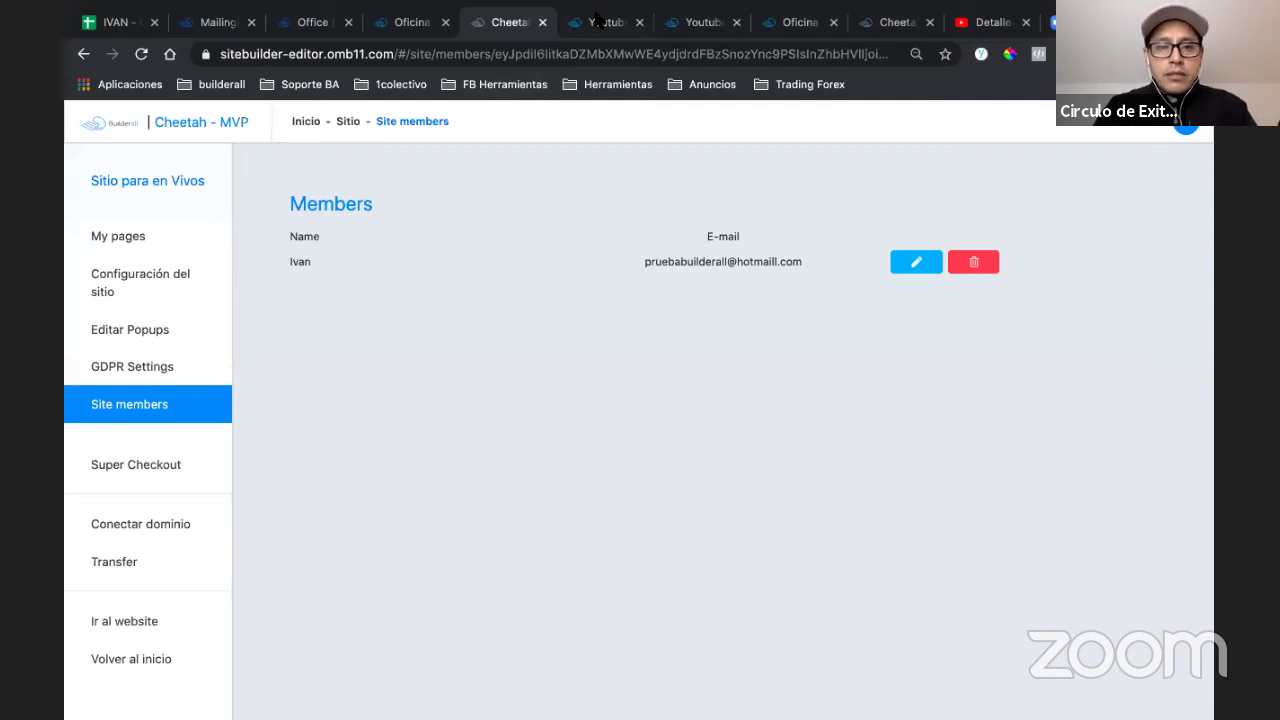
{"action": "left_click", "coordinate": [597, 21]}
{"action": "left_click", "coordinate": [507, 21]}
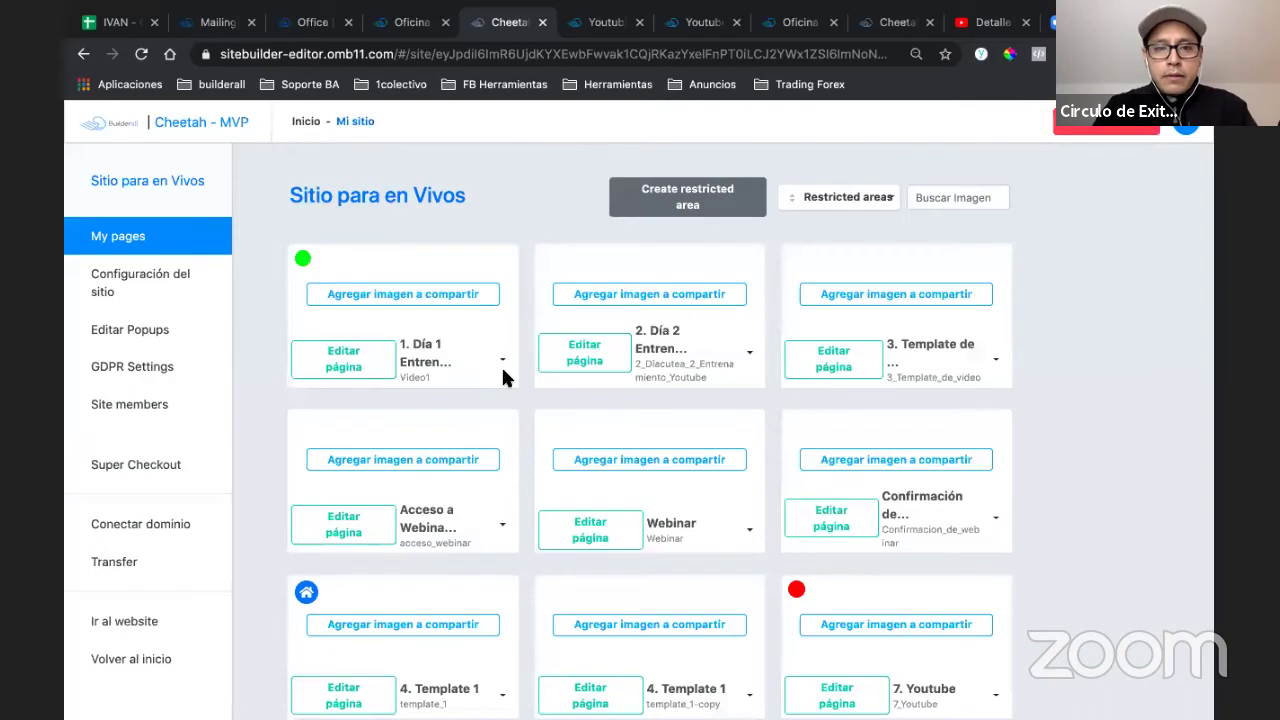
- Open the first training page, Video1, live and compare it with the 7. Youtube tab
{"action": "left_click", "coordinate": [502, 360]}
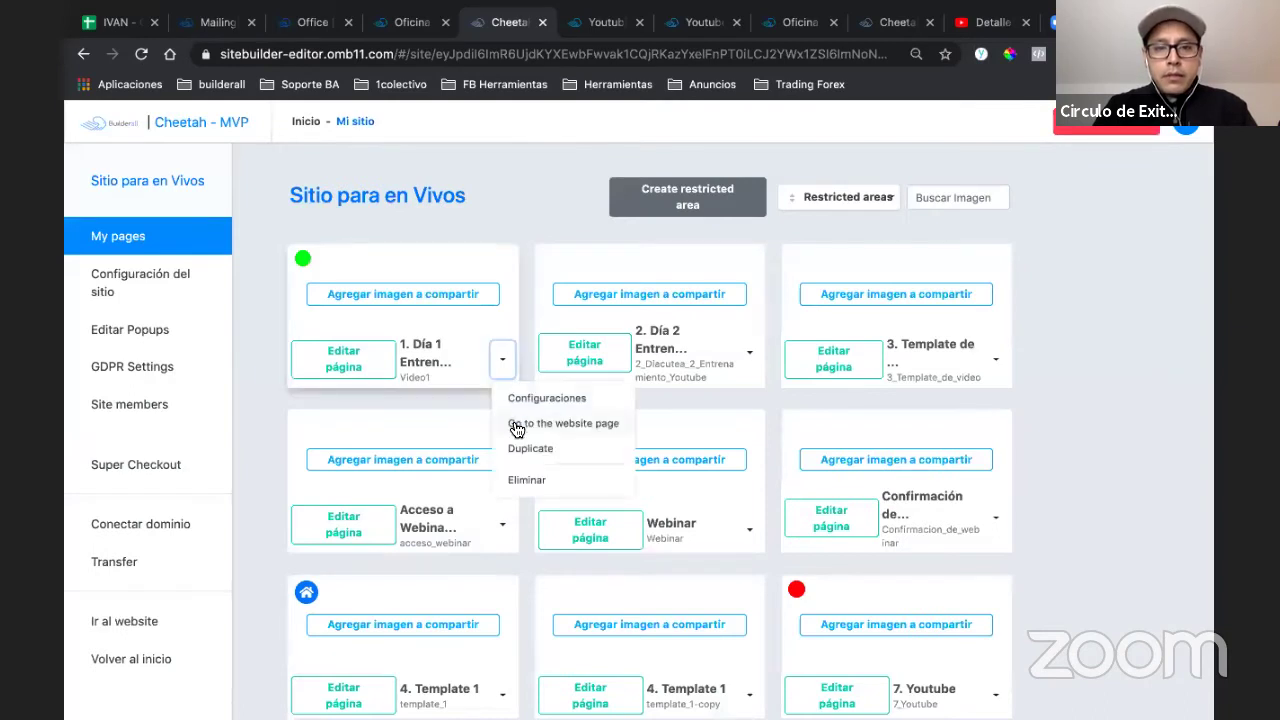
{"action": "left_click", "coordinate": [516, 424]}
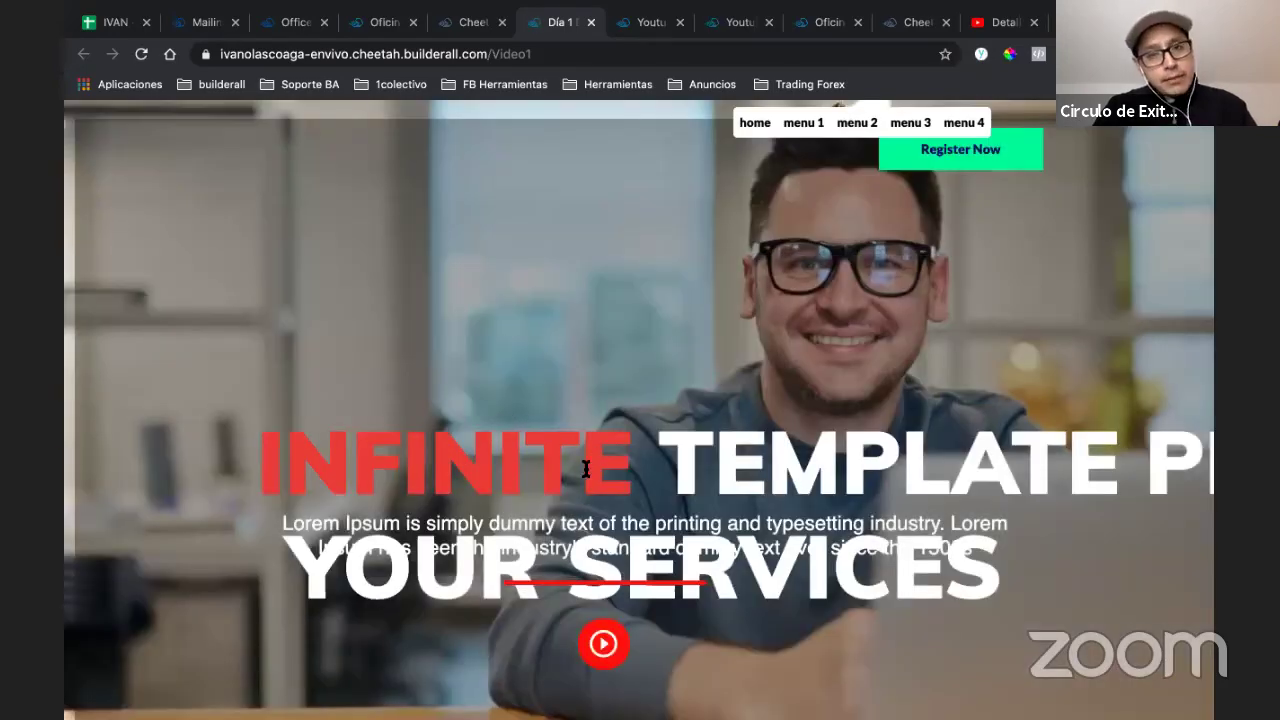
{"action": "scroll", "coordinate": [614, 380], "scroll_direction": "down", "scroll_amount": 5}
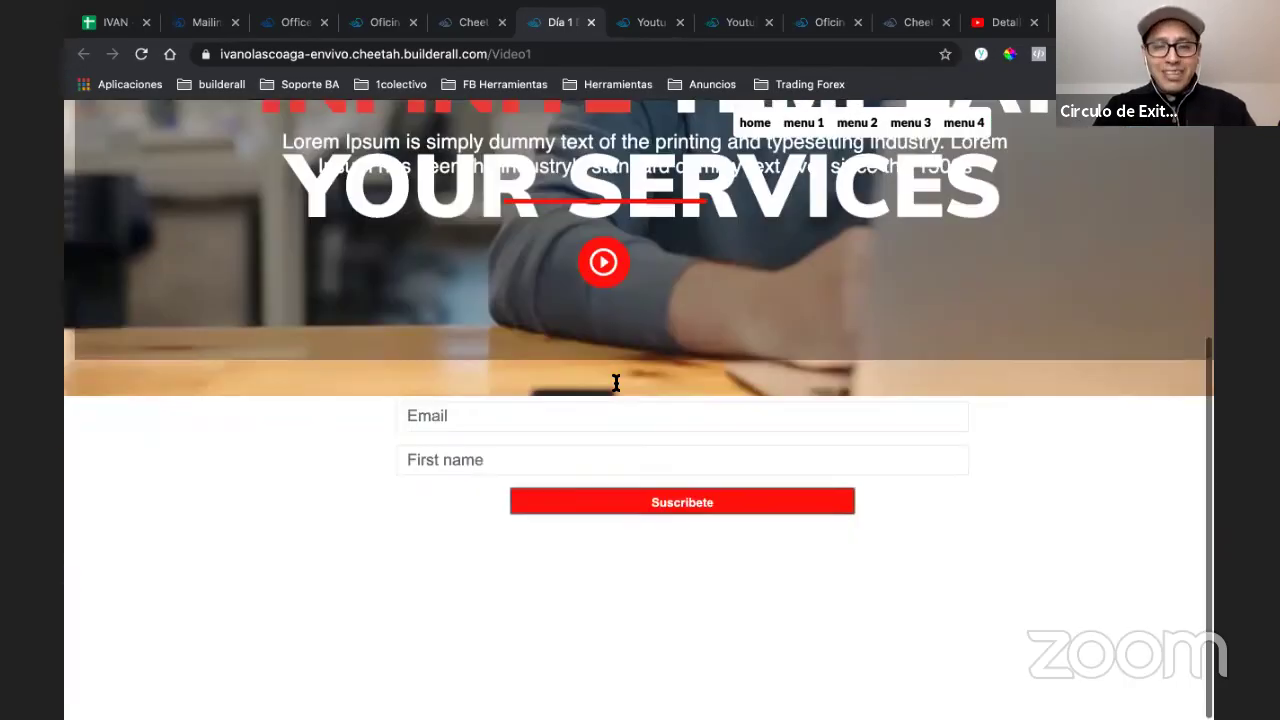
{"action": "scroll", "coordinate": [614, 378], "scroll_direction": "up", "scroll_amount": 5}
{"action": "scroll", "coordinate": [620, 371], "scroll_direction": "down", "scroll_amount": 1}
{"action": "scroll", "coordinate": [617, 364], "scroll_direction": "up", "scroll_amount": 1}
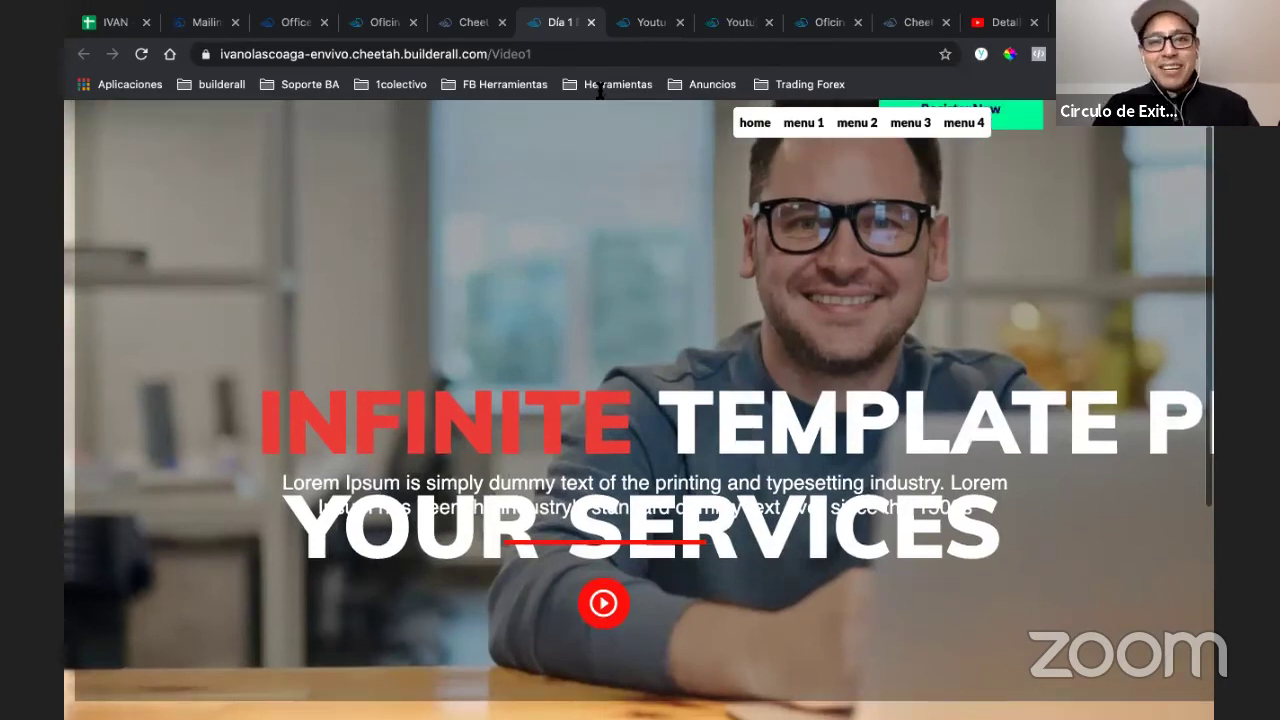
{"action": "left_click", "coordinate": [620, 21]}
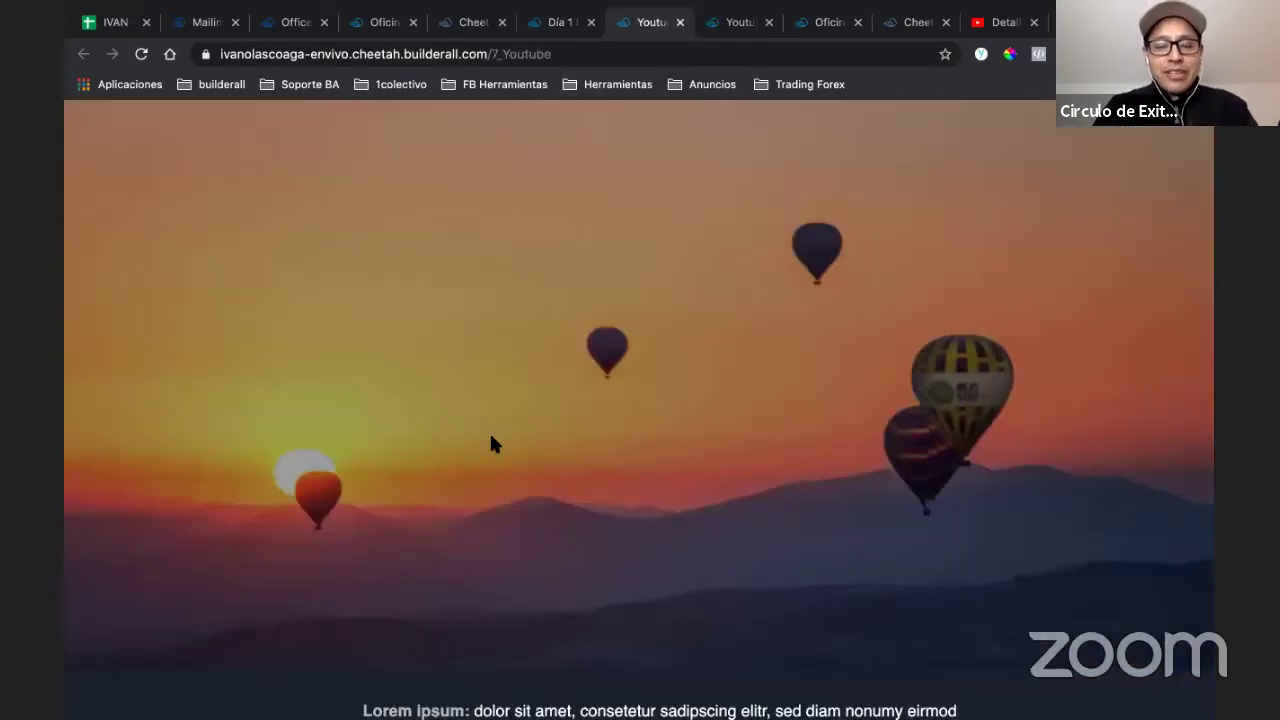
{"action": "left_click", "coordinate": [548, 28]}
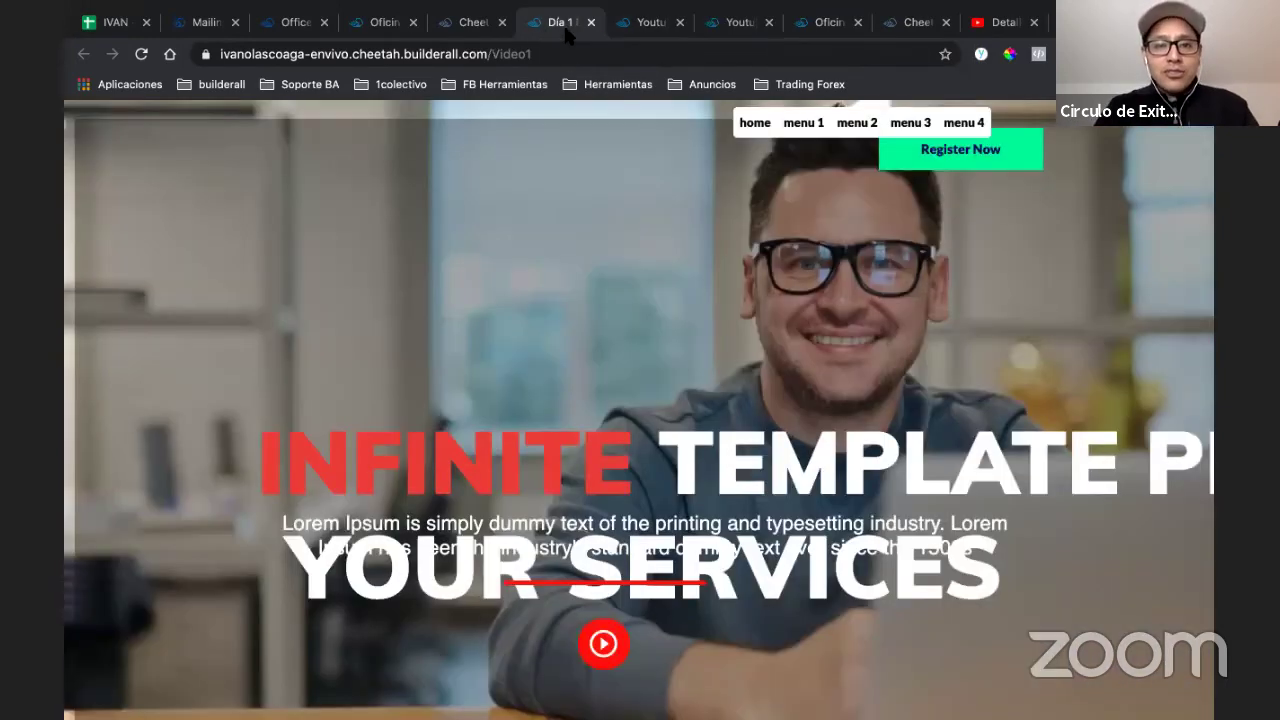
{"action": "left_click", "coordinate": [645, 27]}
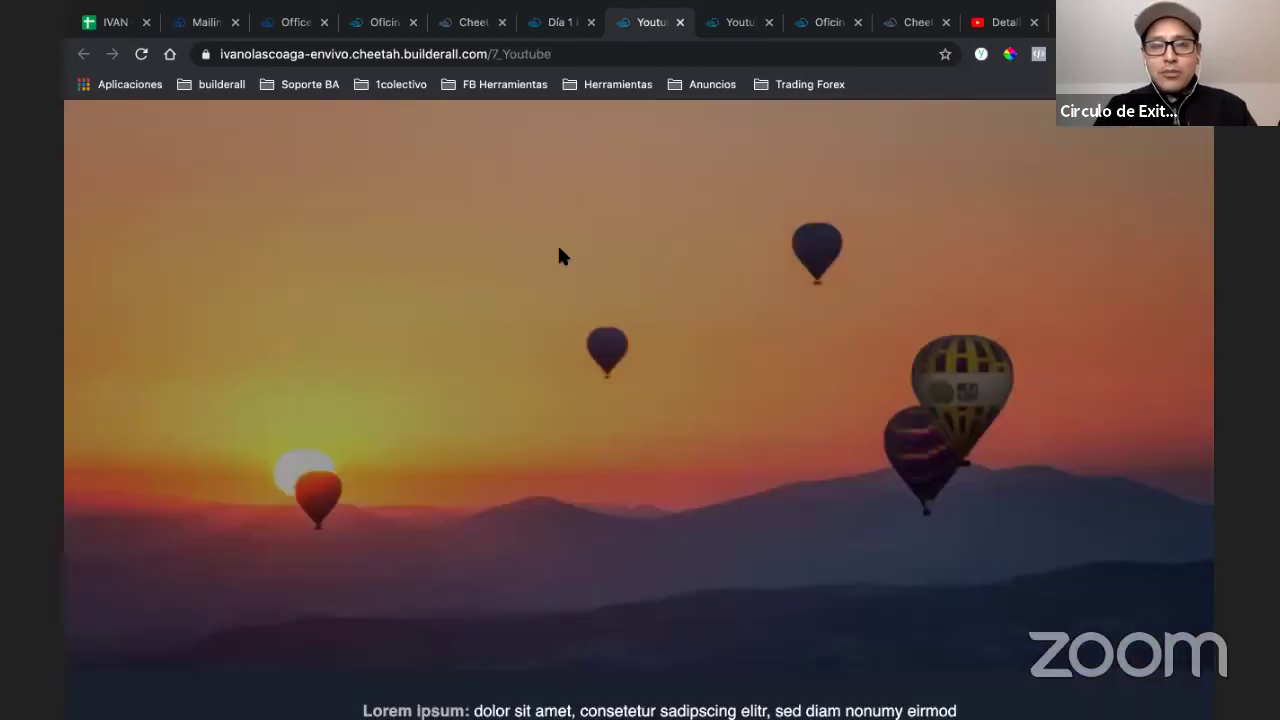
{"action": "left_click", "coordinate": [538, 25]}
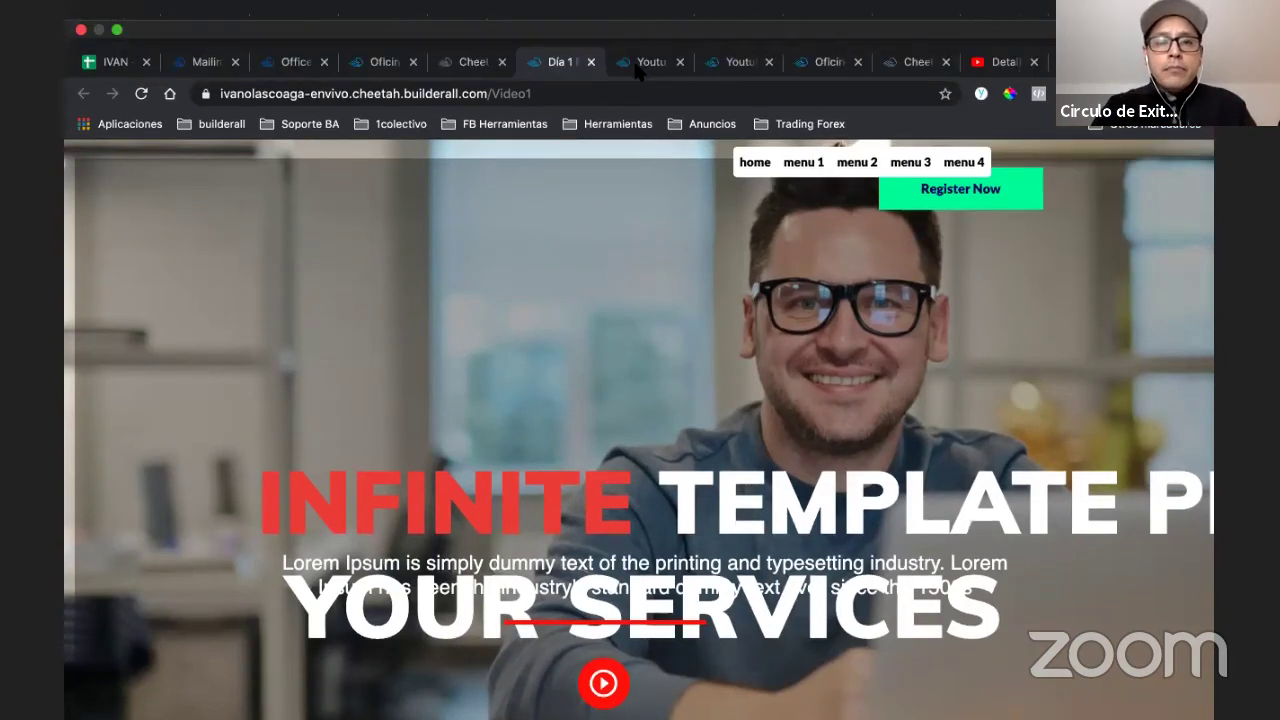
- Back in the page list, cancel a new restricted area form without saving
{"action": "left_click", "coordinate": [640, 66]}
{"action": "left_click", "coordinate": [721, 63]}
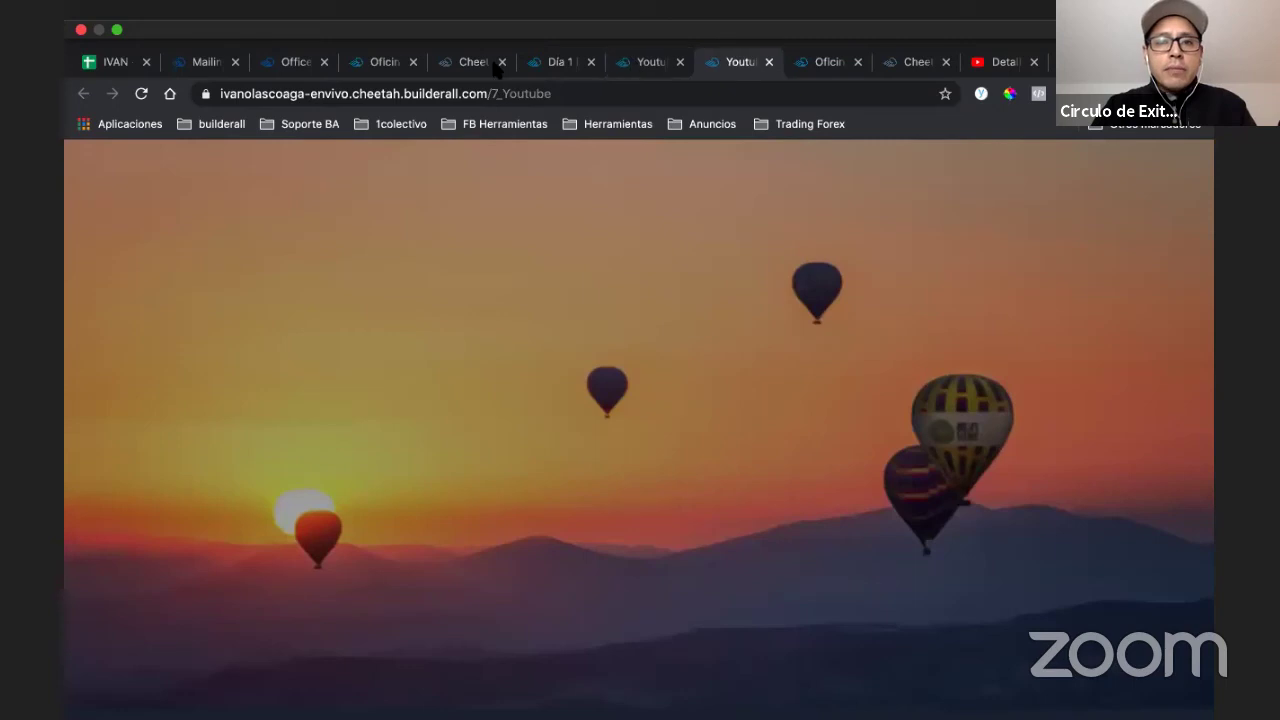
{"action": "left_click", "coordinate": [483, 65]}
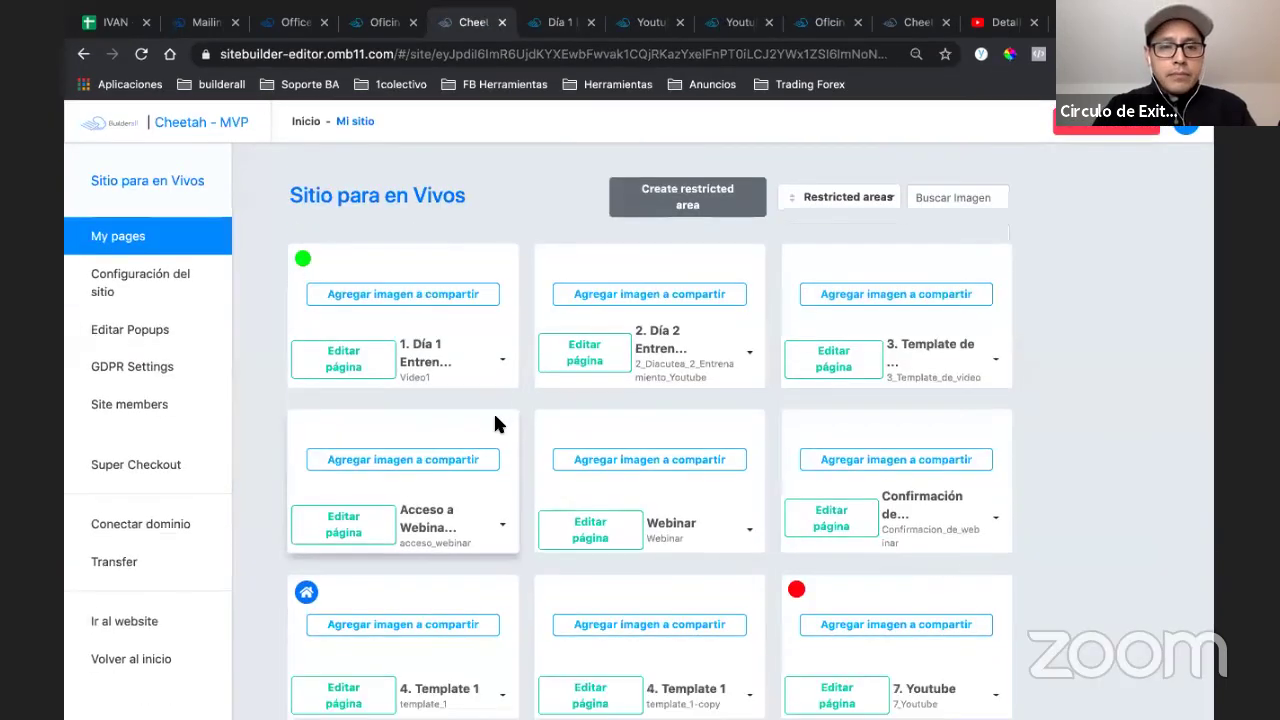
{"action": "scroll", "coordinate": [493, 411], "scroll_direction": "down", "scroll_amount": 1}
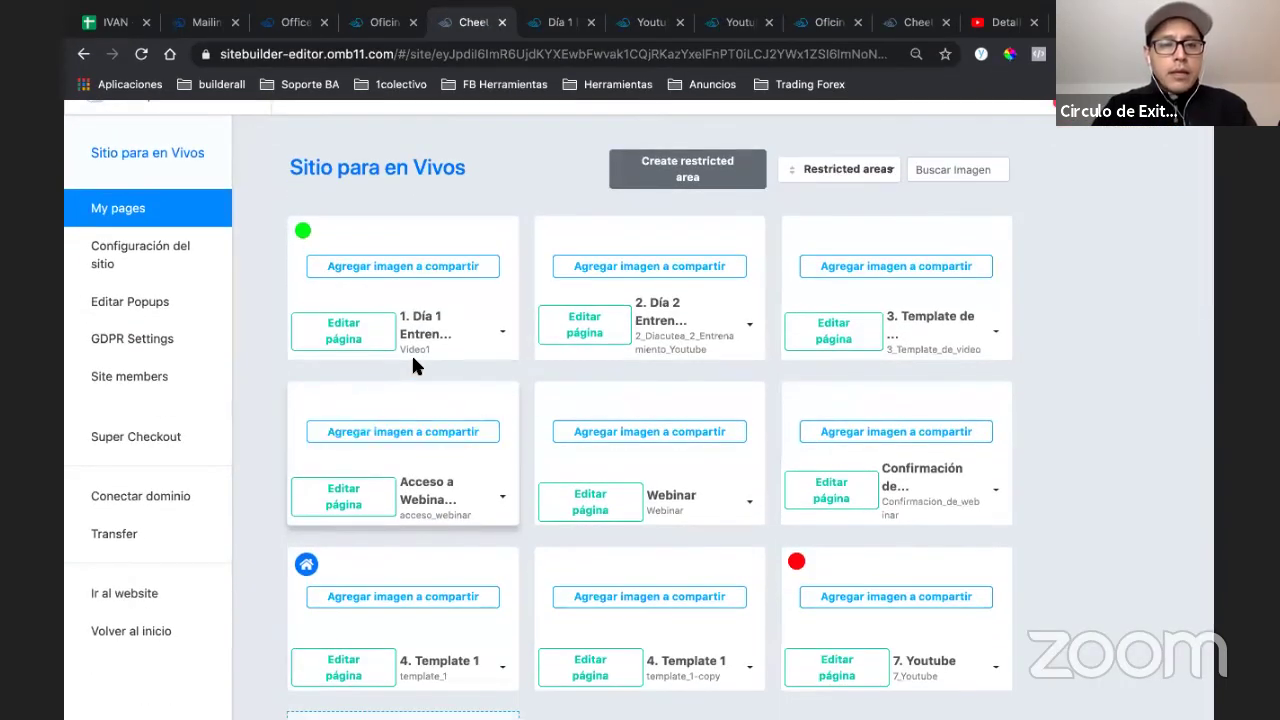
{"action": "left_click", "coordinate": [714, 181]}
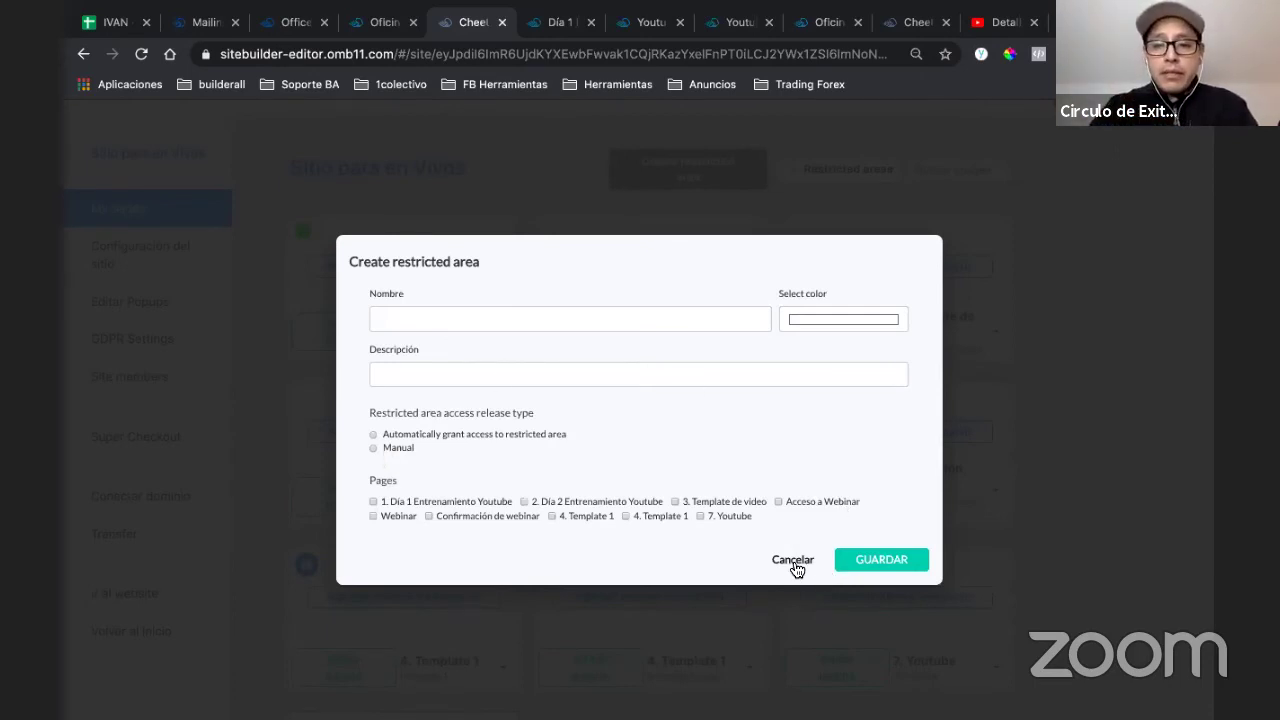
{"action": "left_click", "coordinate": [695, 192]}
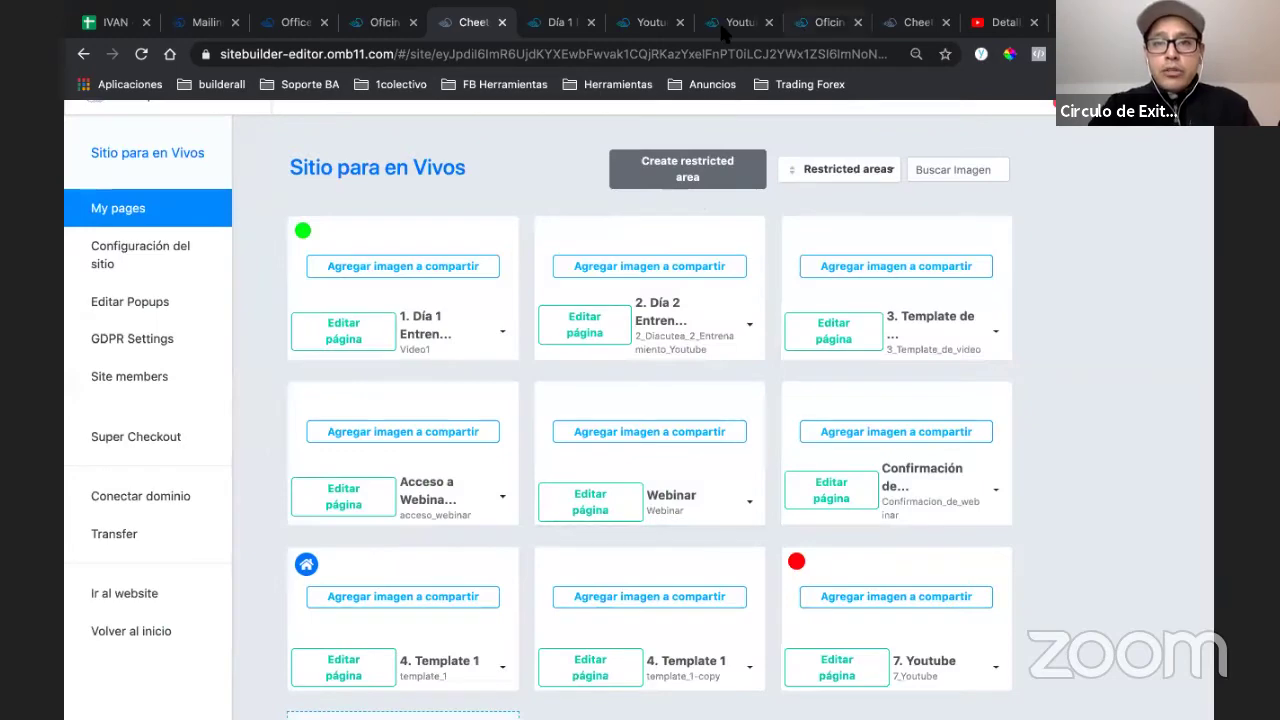
- Look over the live page tabs, then bring up the 7. Youtube card's options
{"action": "left_click", "coordinate": [829, 22]}
{"action": "left_click", "coordinate": [740, 22]}
{"action": "left_click", "coordinate": [651, 22]}
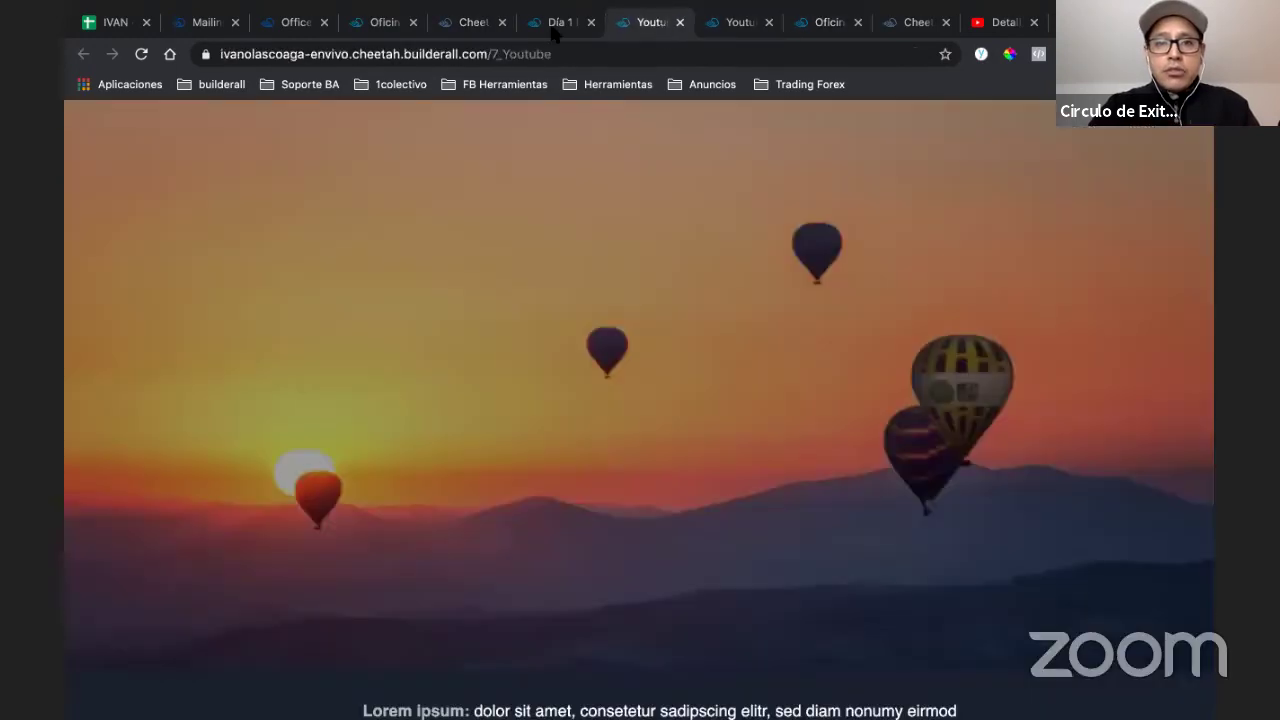
{"action": "left_click", "coordinate": [553, 30]}
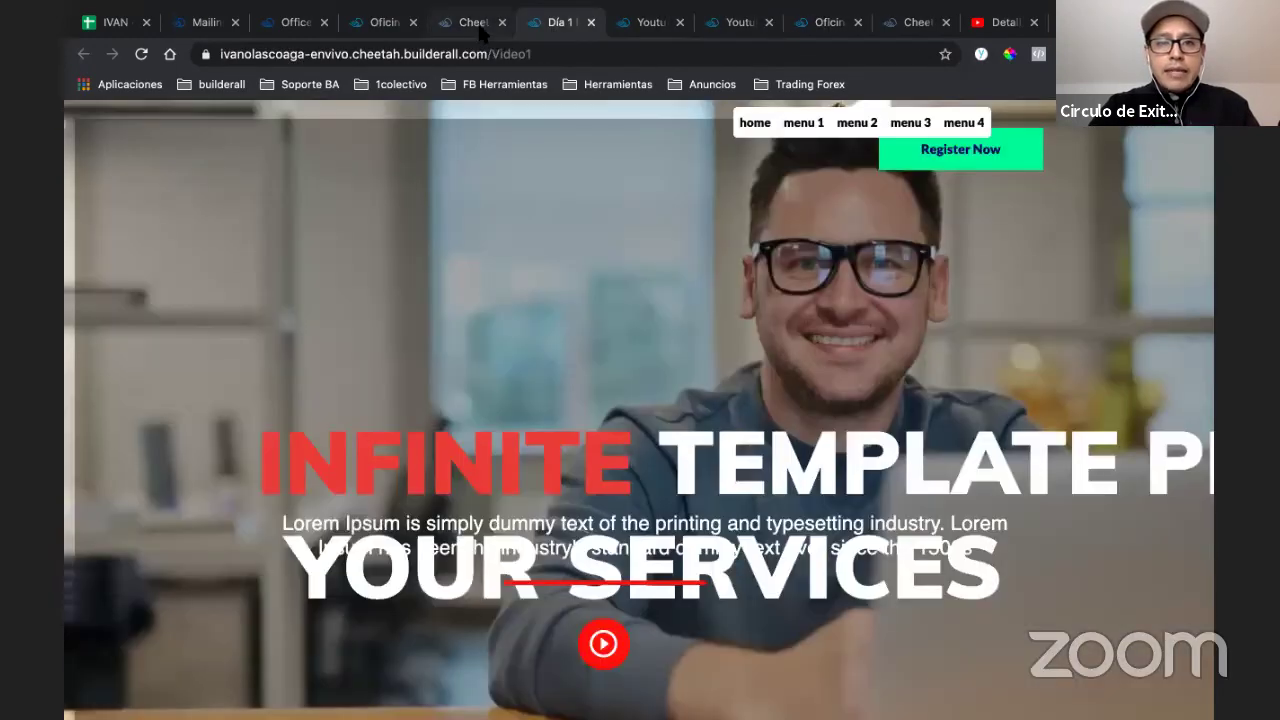
{"action": "left_click", "coordinate": [484, 30]}
{"action": "left_click", "coordinate": [995, 666]}
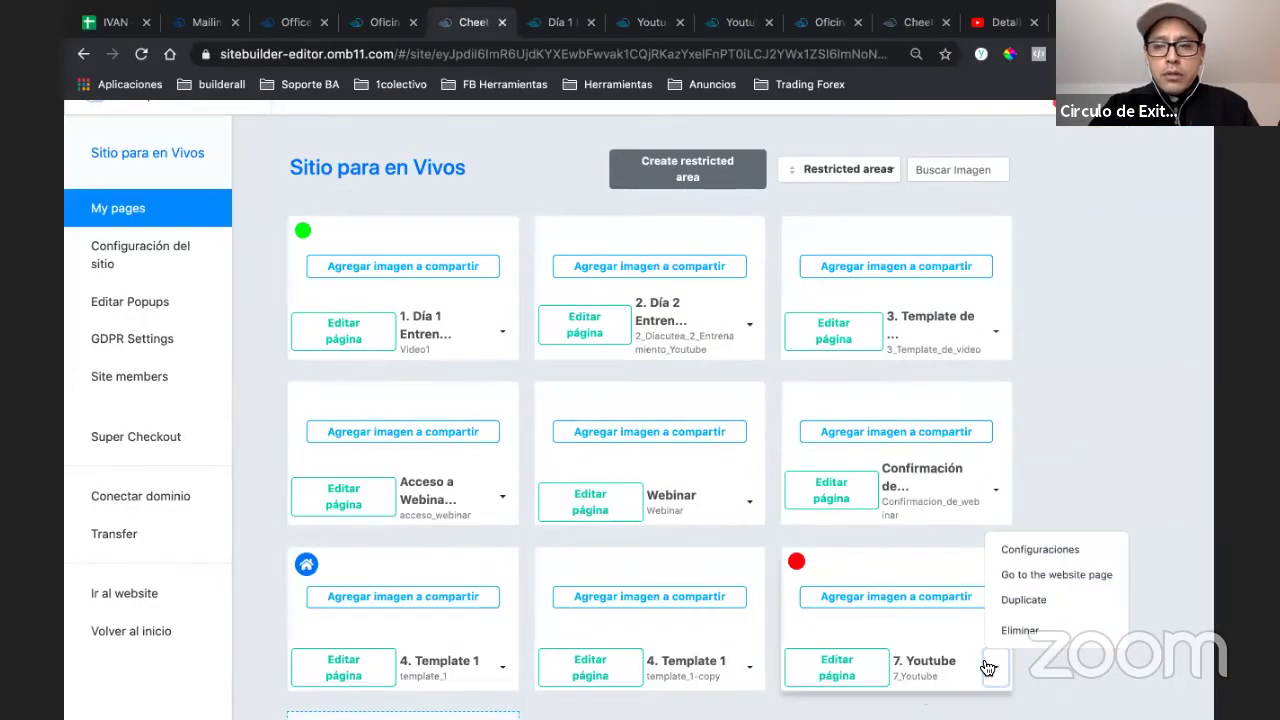
- Launch 7. Youtube on the live website, close that tab, and dismiss the options list
{"action": "left_click", "coordinate": [1032, 578]}
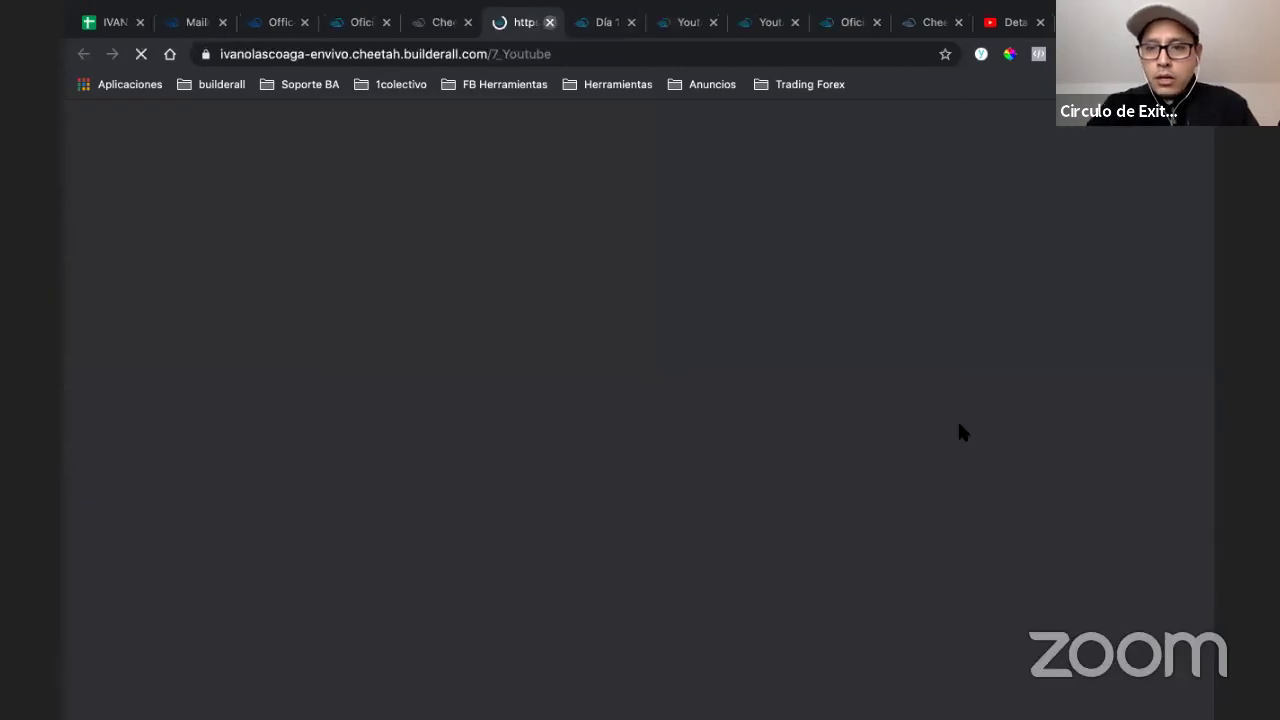
{"action": "key", "text": "ctrl+w"}
{"action": "left_click", "coordinate": [1060, 397]}
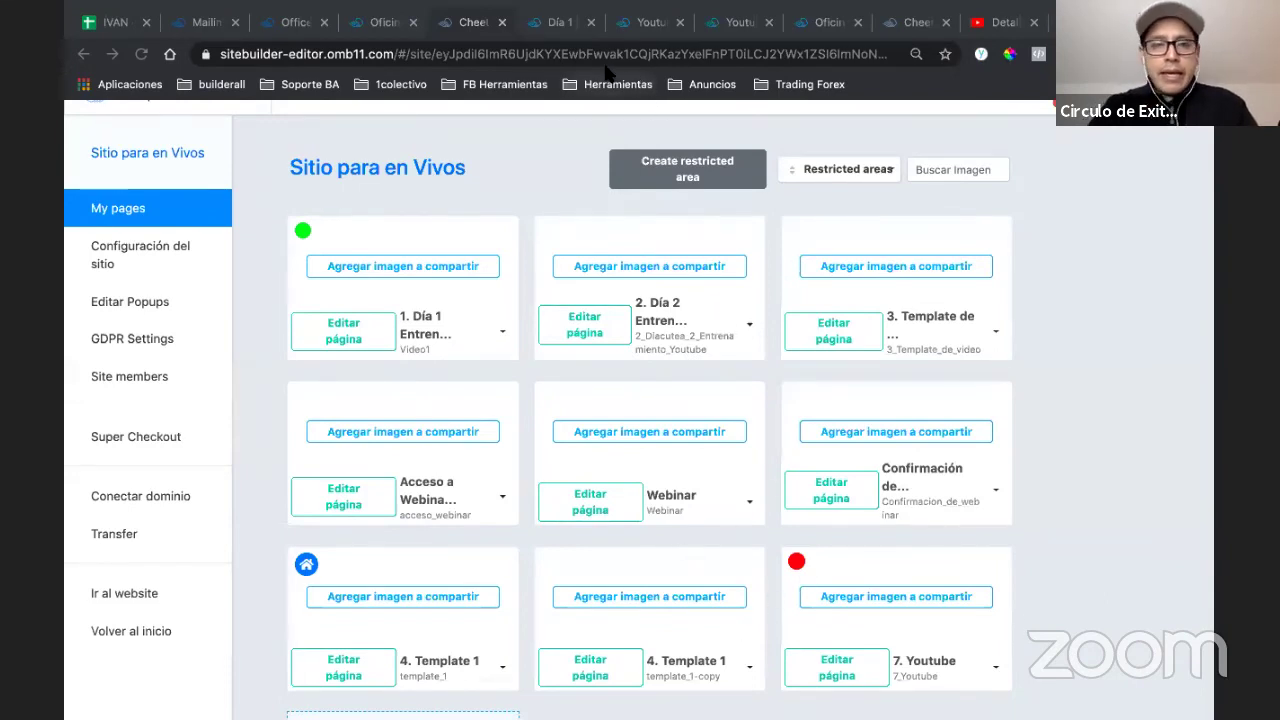
- Close the extra Día and Youtube preview tabs, leaving the pages list showing
{"action": "left_click", "coordinate": [553, 35]}
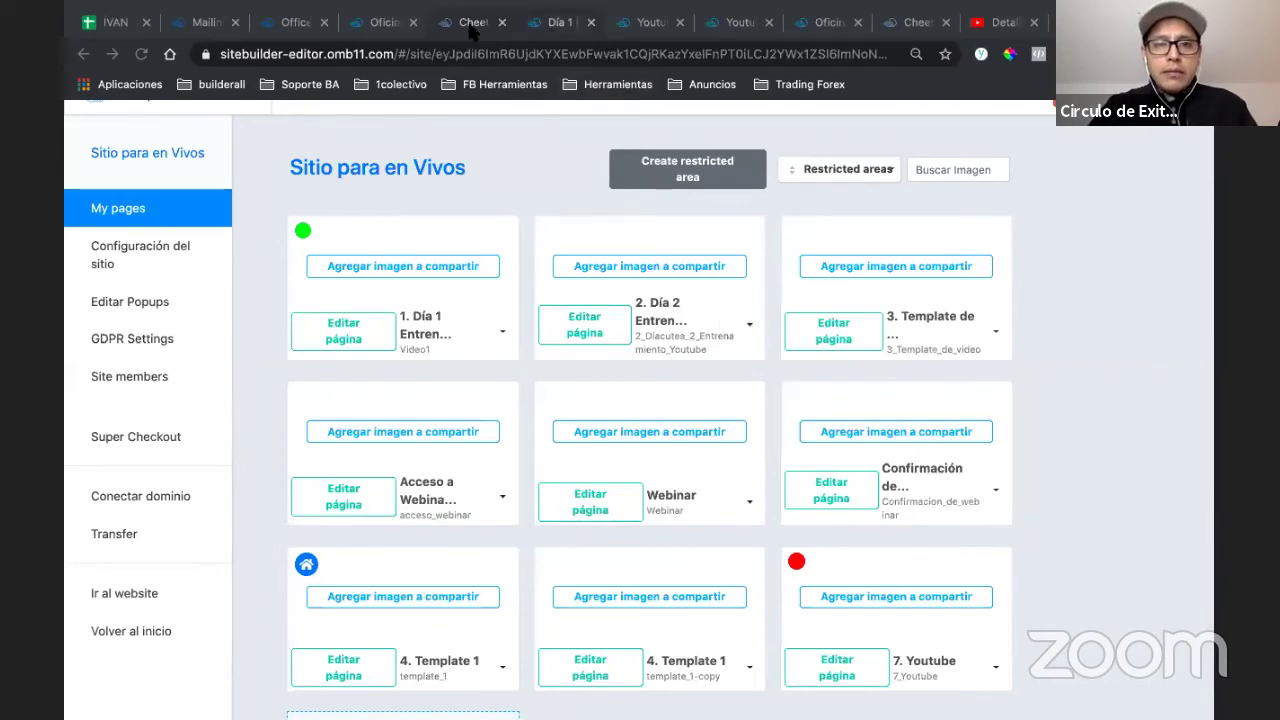
{"action": "left_click", "coordinate": [470, 30]}
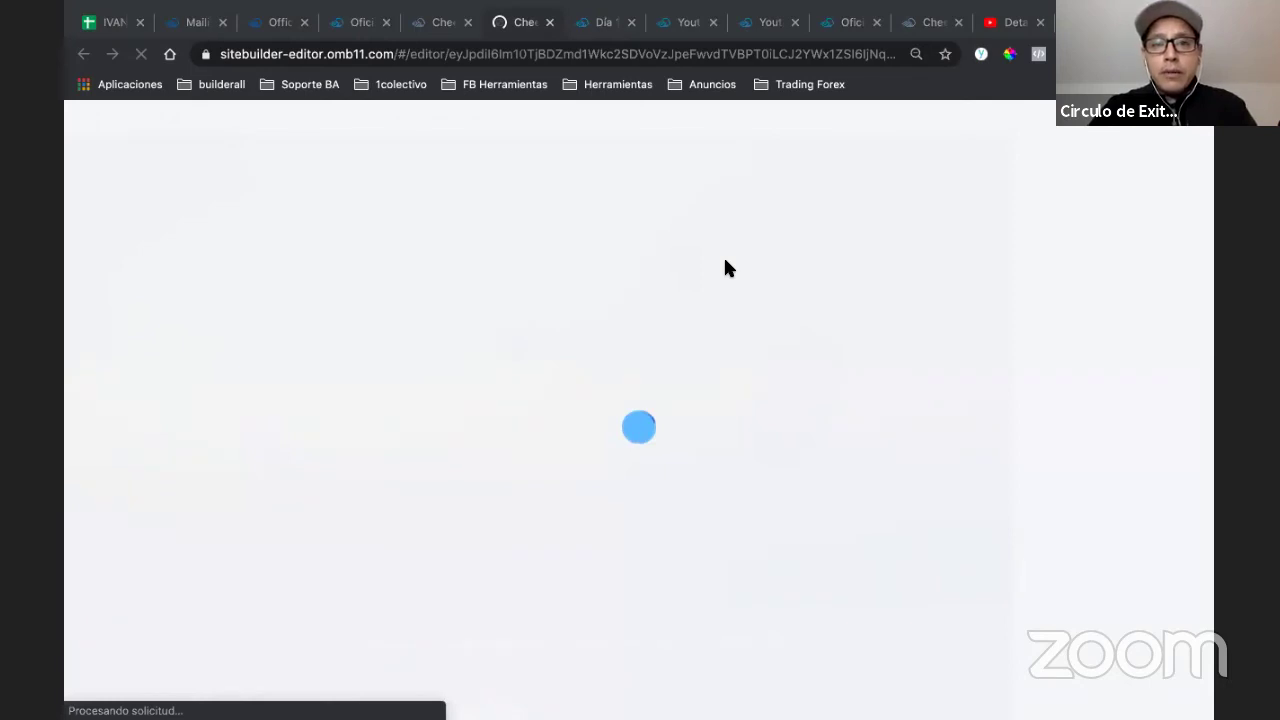
{"action": "left_click", "coordinate": [630, 22]}
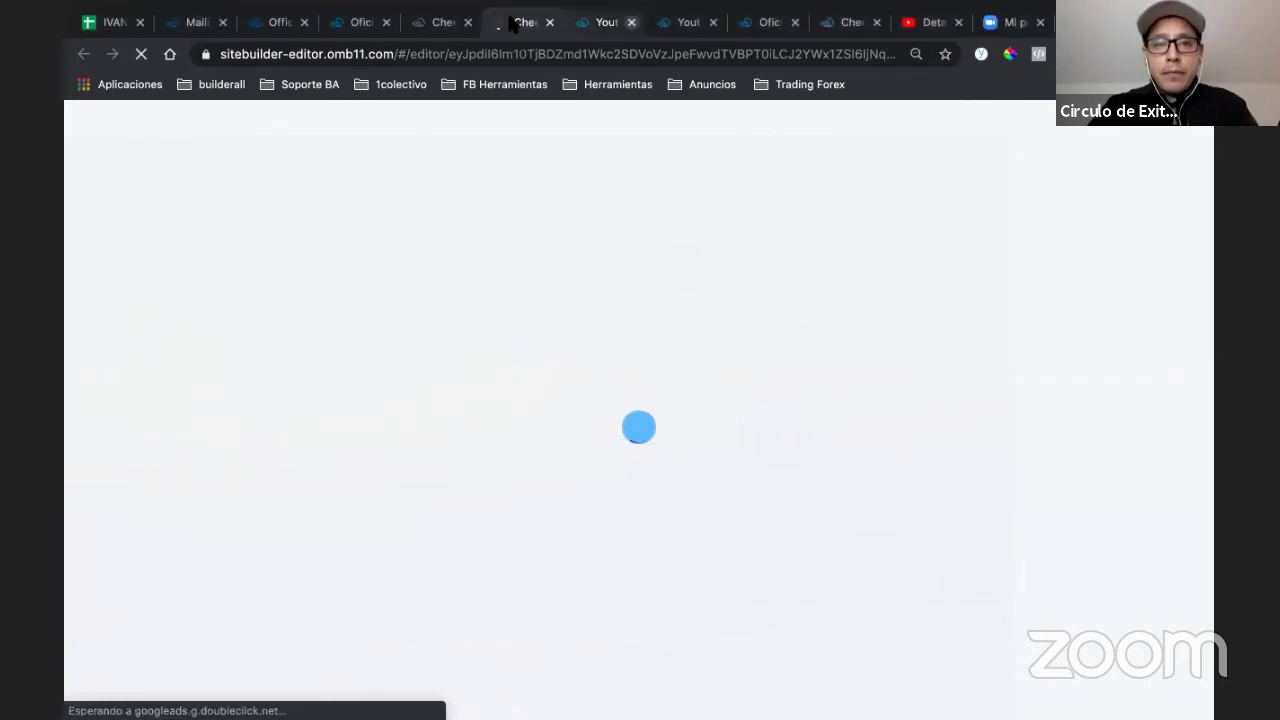
{"action": "left_click", "coordinate": [630, 22]}
{"action": "left_click", "coordinate": [440, 30]}
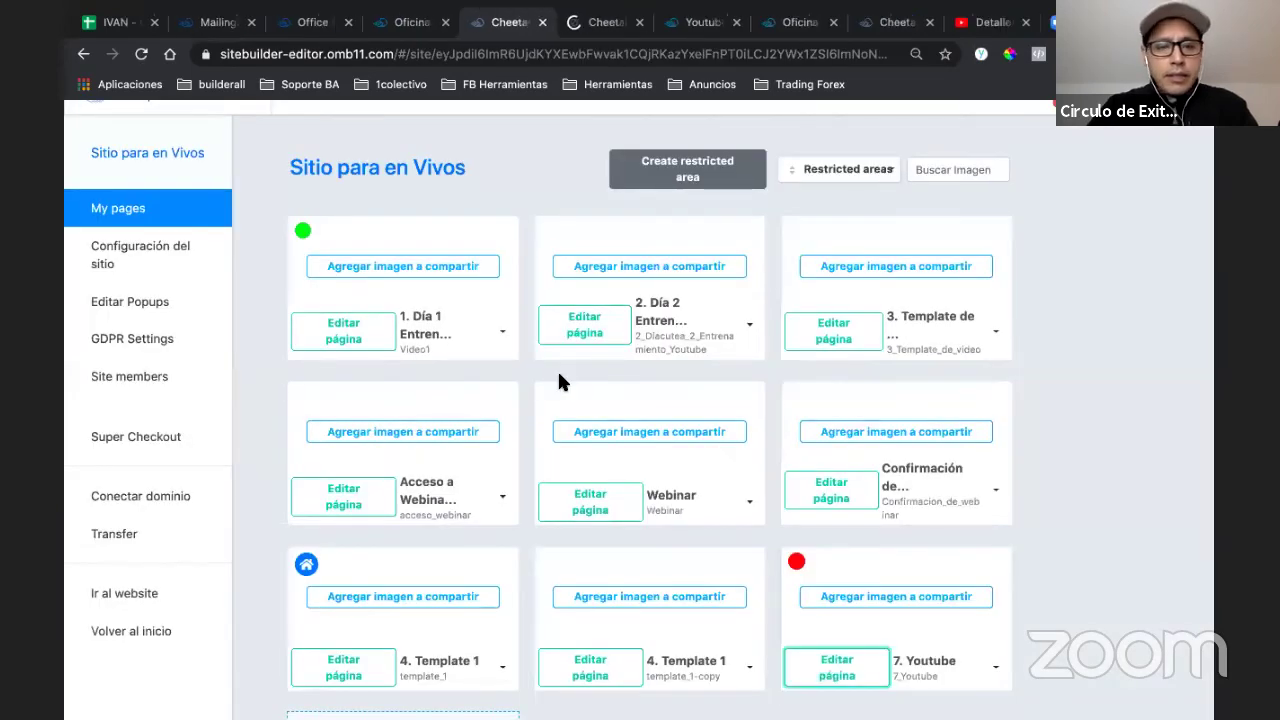
{"action": "scroll", "coordinate": [560, 381], "scroll_direction": "down", "scroll_amount": 2}
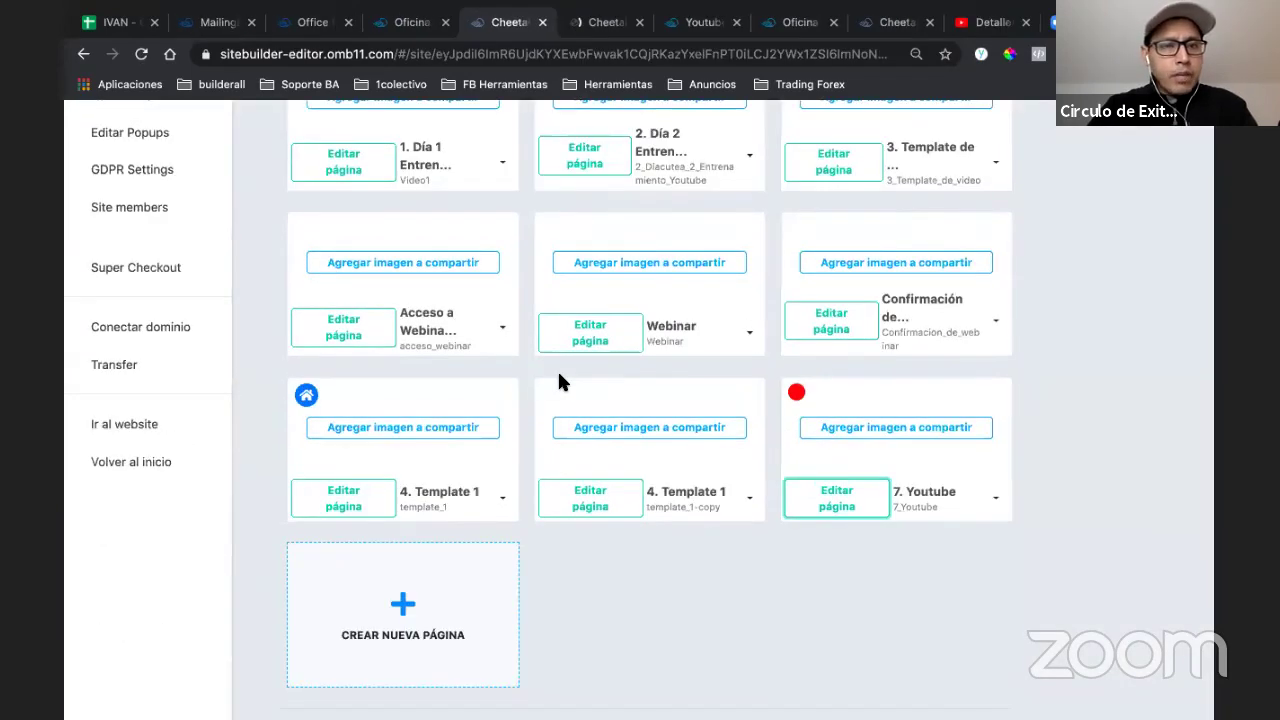
{"action": "scroll", "coordinate": [540, 440], "scroll_direction": "up", "scroll_amount": 2}
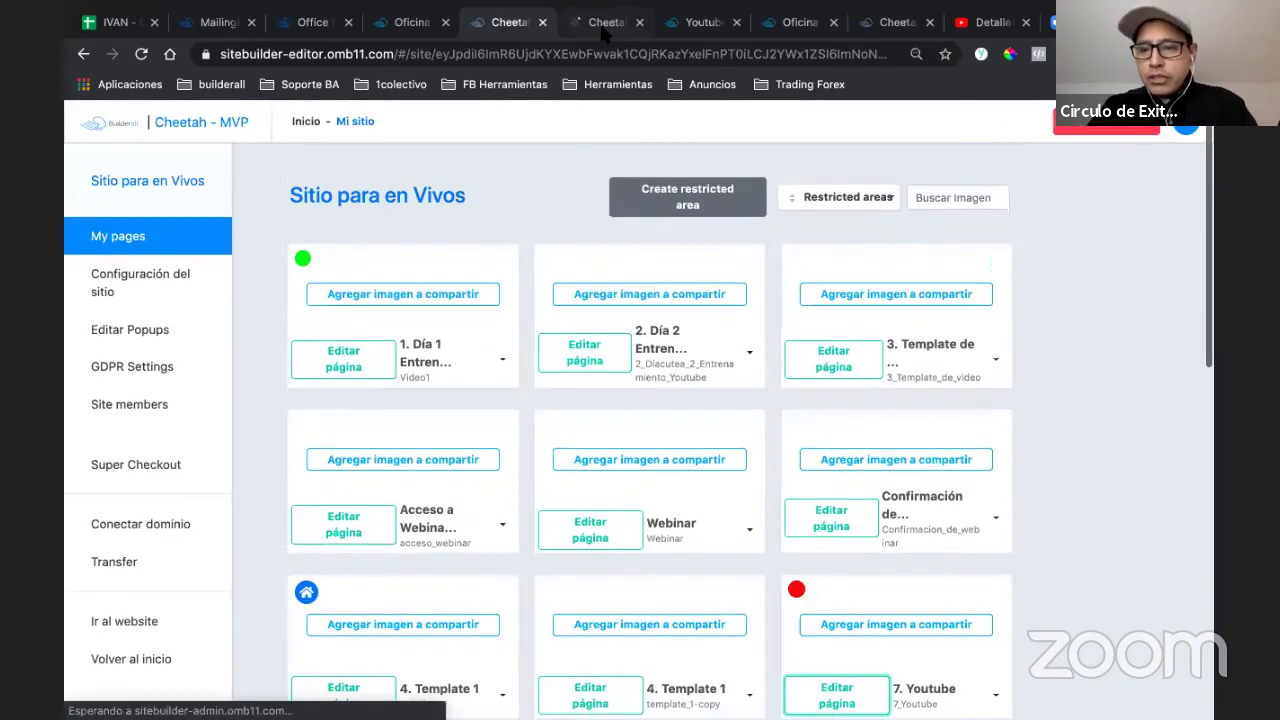
- Drag an Email Marketing Form template from Agregar > Elementos onto the 7. Youtube hero image
{"action": "left_click", "coordinate": [602, 28]}
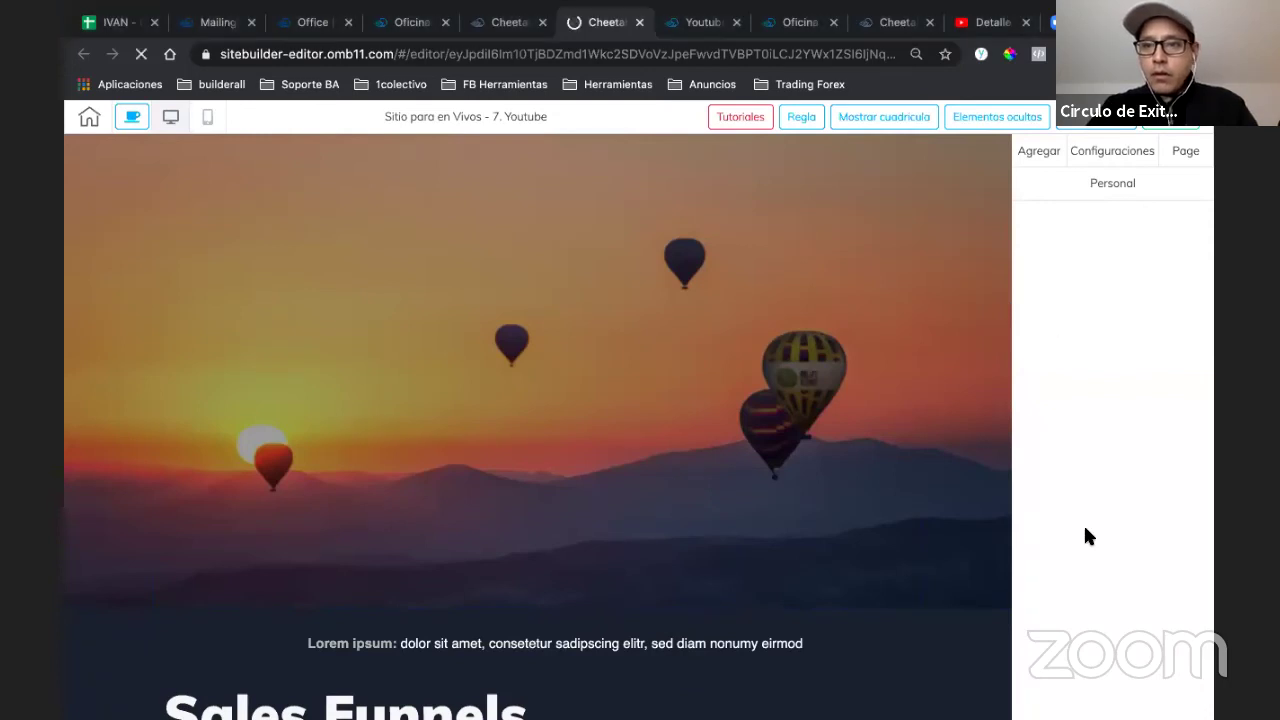
{"action": "left_click", "coordinate": [1042, 155]}
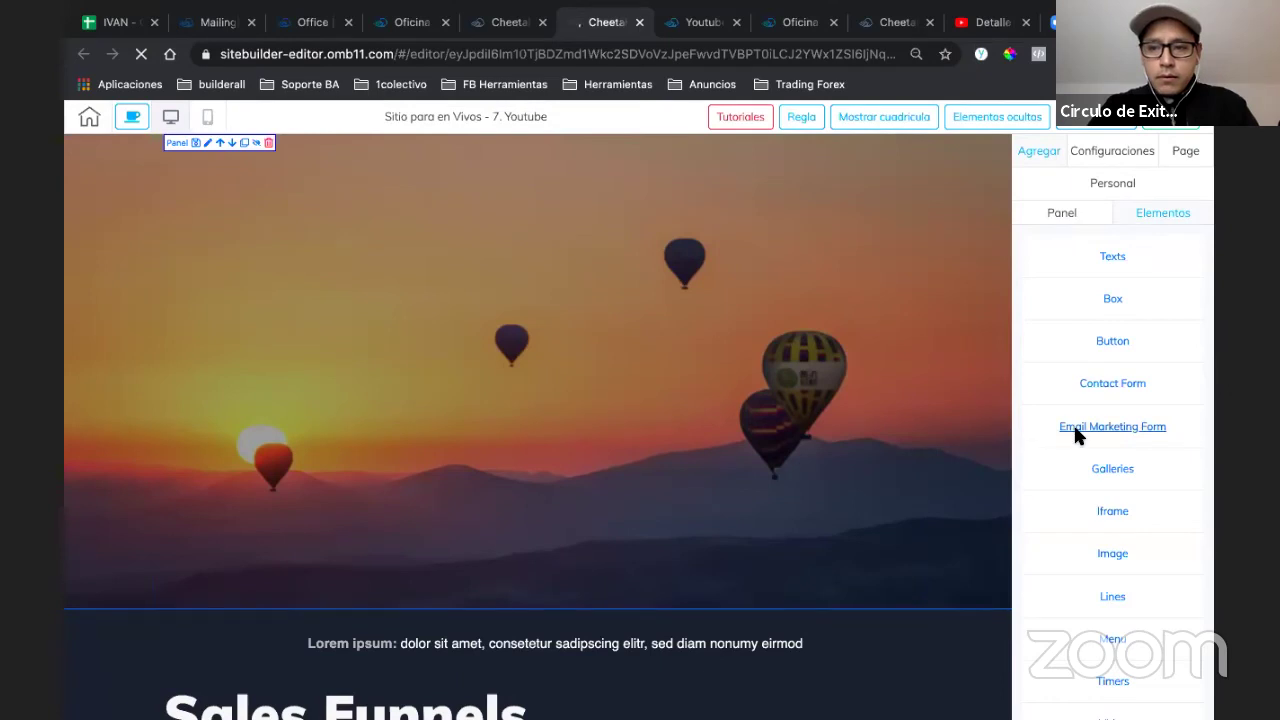
{"action": "left_click", "coordinate": [1077, 433]}
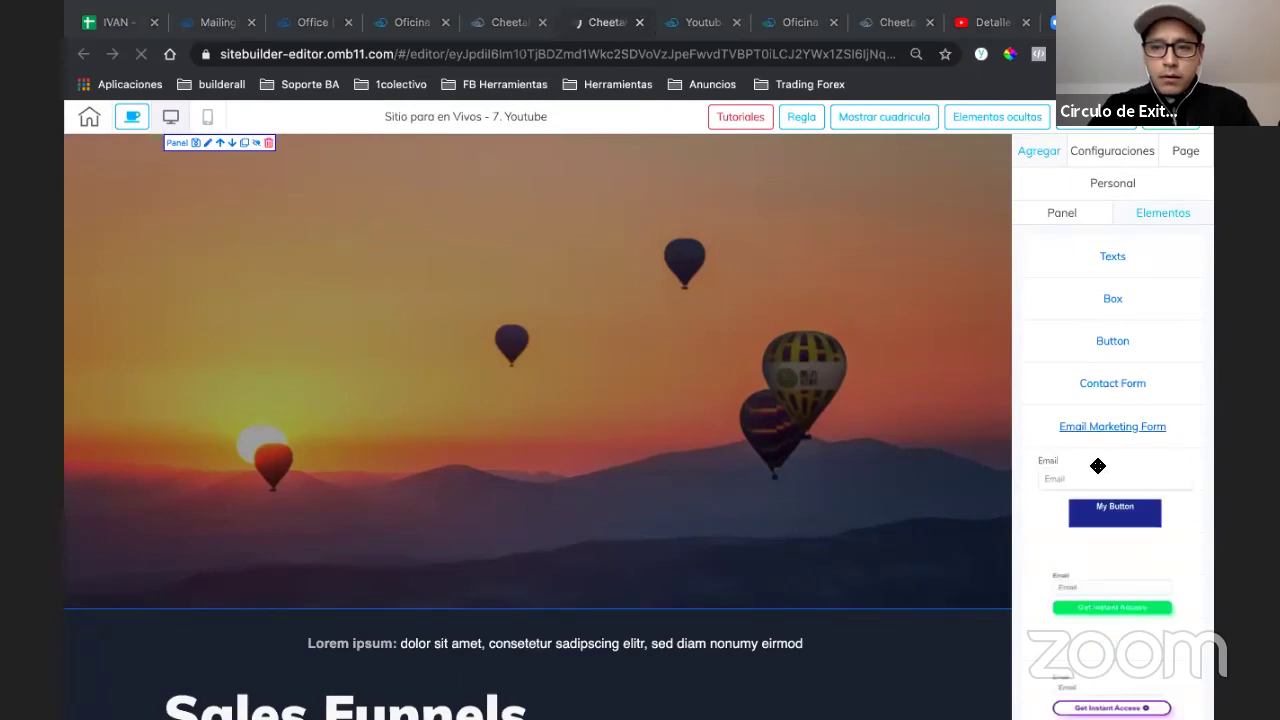
{"action": "left_click_drag", "start_coordinate": [586, 384], "coordinate": [586, 384]}
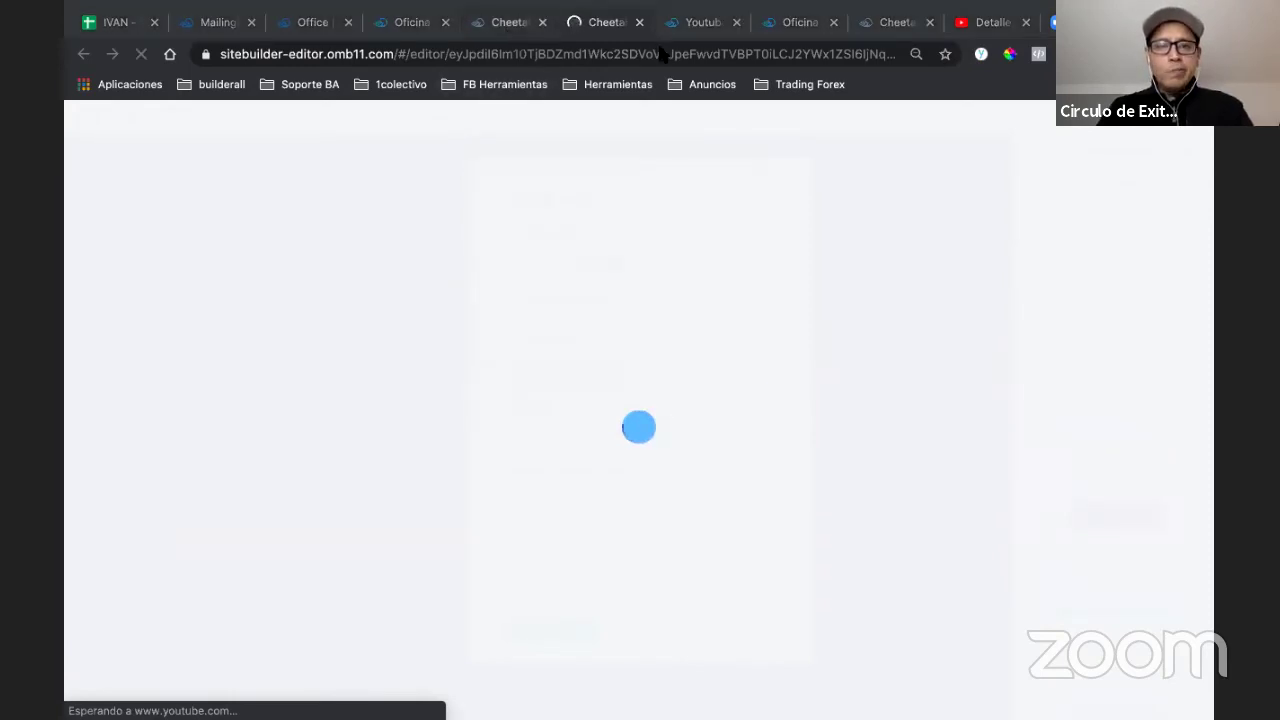
- Close the extra Cheetah home tab and return to the mailing list choice
{"action": "left_click", "coordinate": [926, 29]}
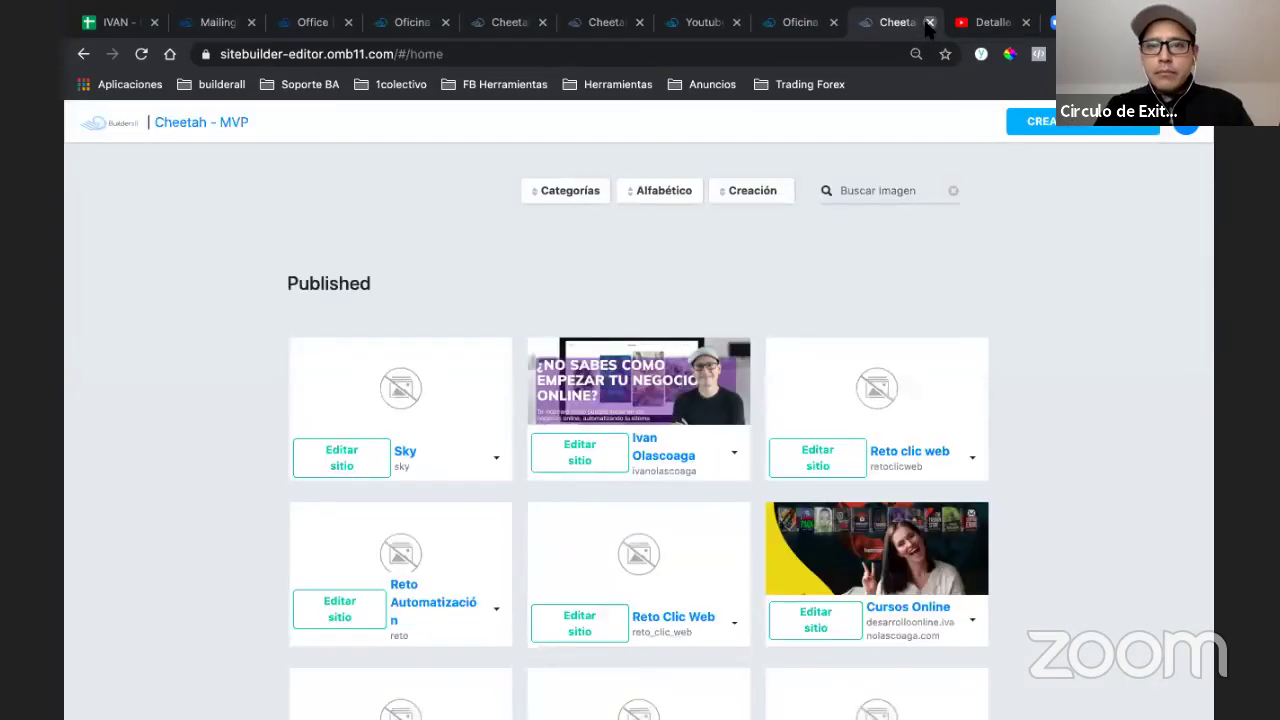
{"action": "left_click", "coordinate": [929, 22]}
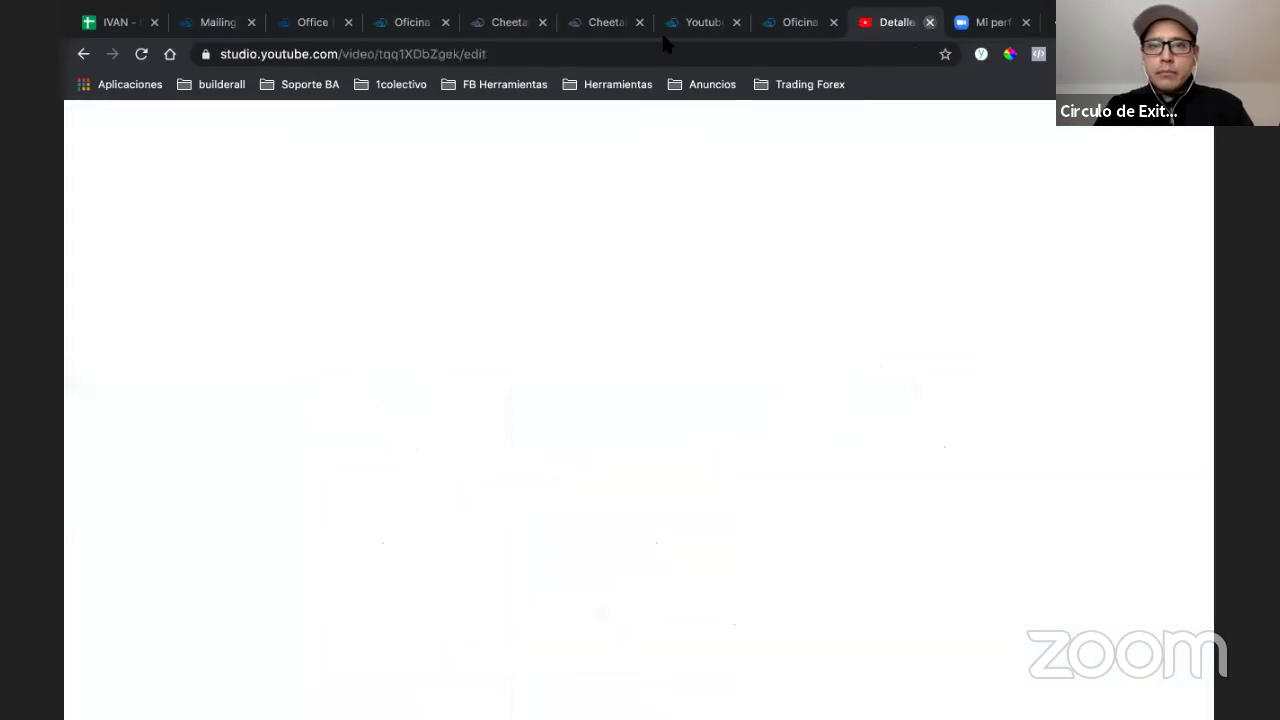
{"action": "left_click", "coordinate": [608, 30]}
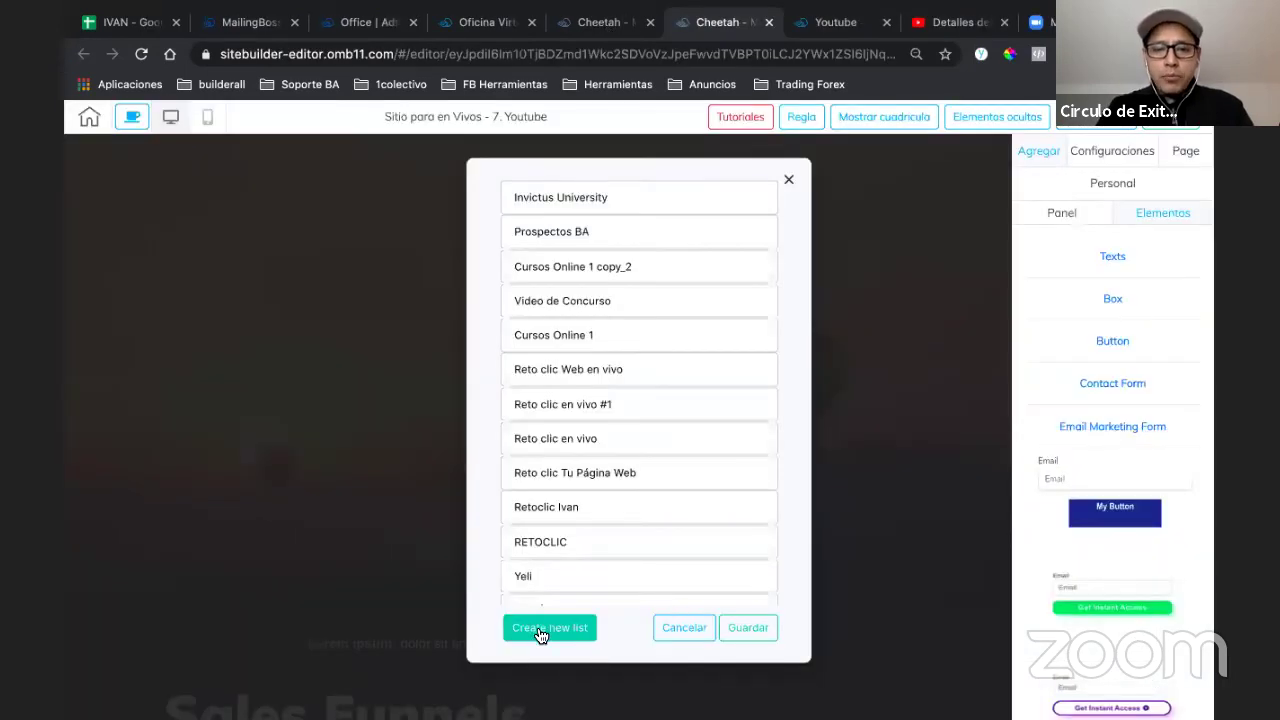
- Review the new-list name, description, sender and reply-to fields, then cancel list creation
{"action": "left_click", "coordinate": [540, 634]}
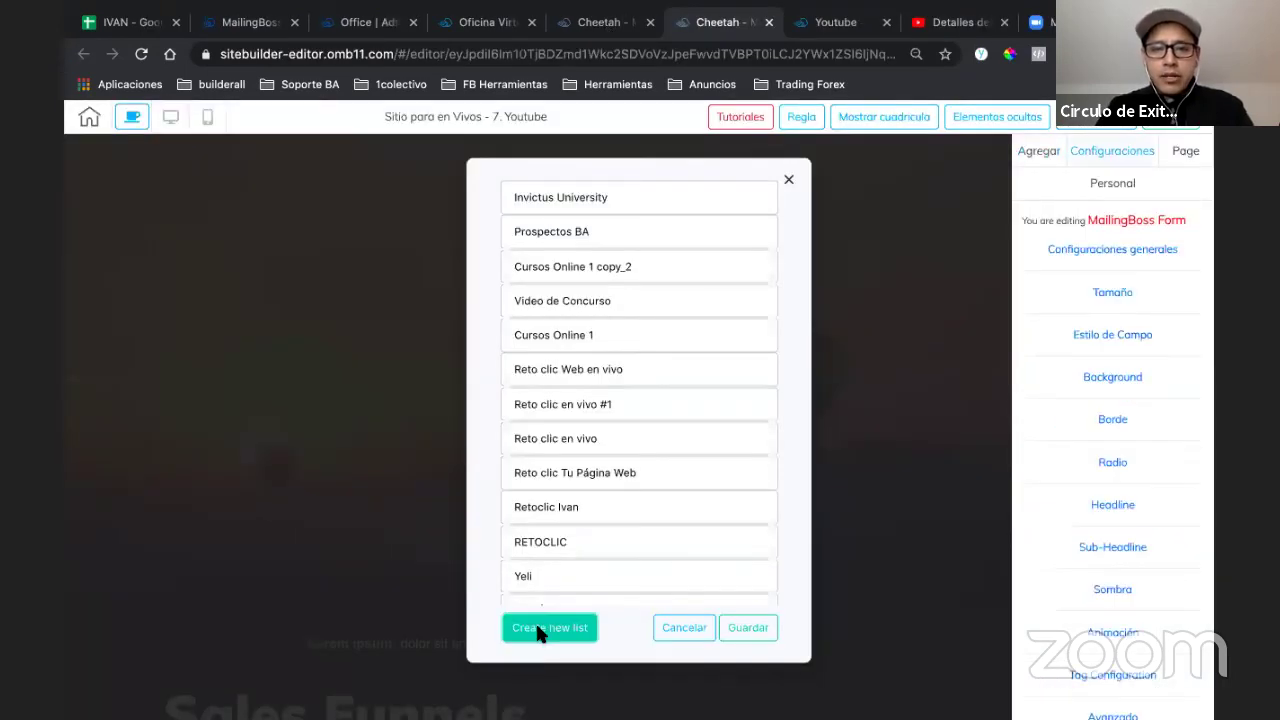
{"action": "left_click", "coordinate": [646, 295]}
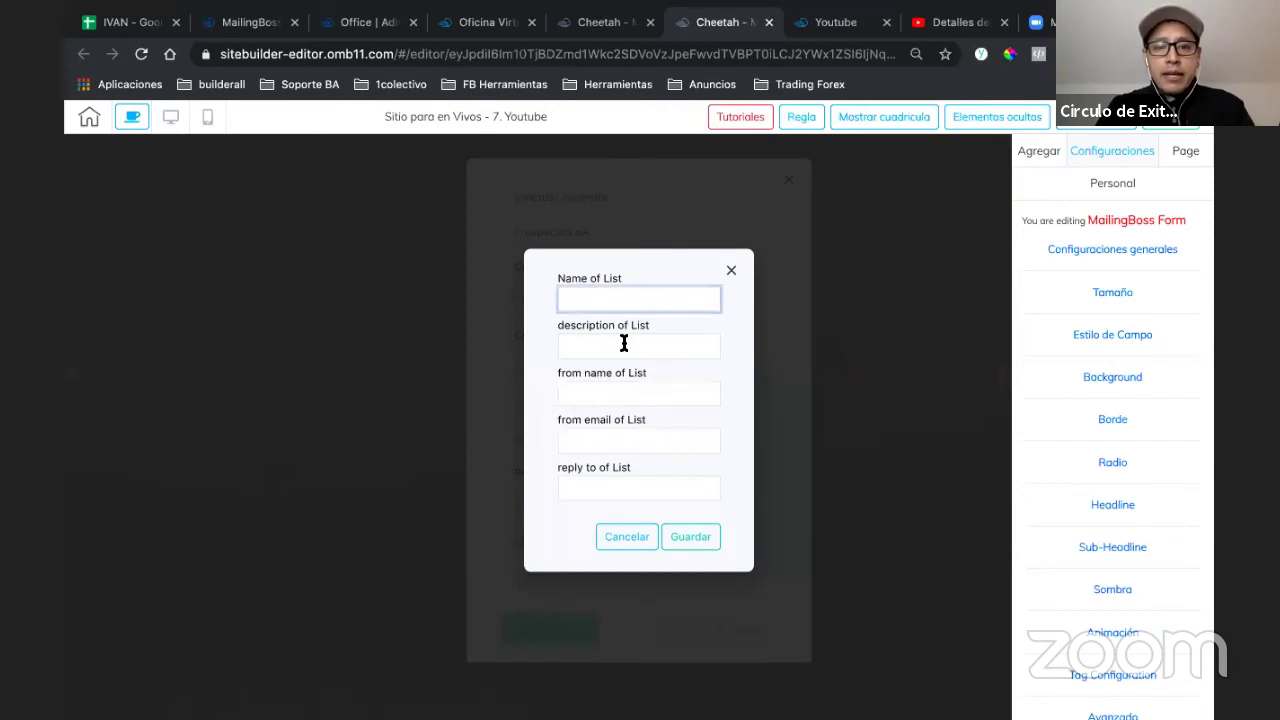
{"action": "left_click", "coordinate": [580, 345]}
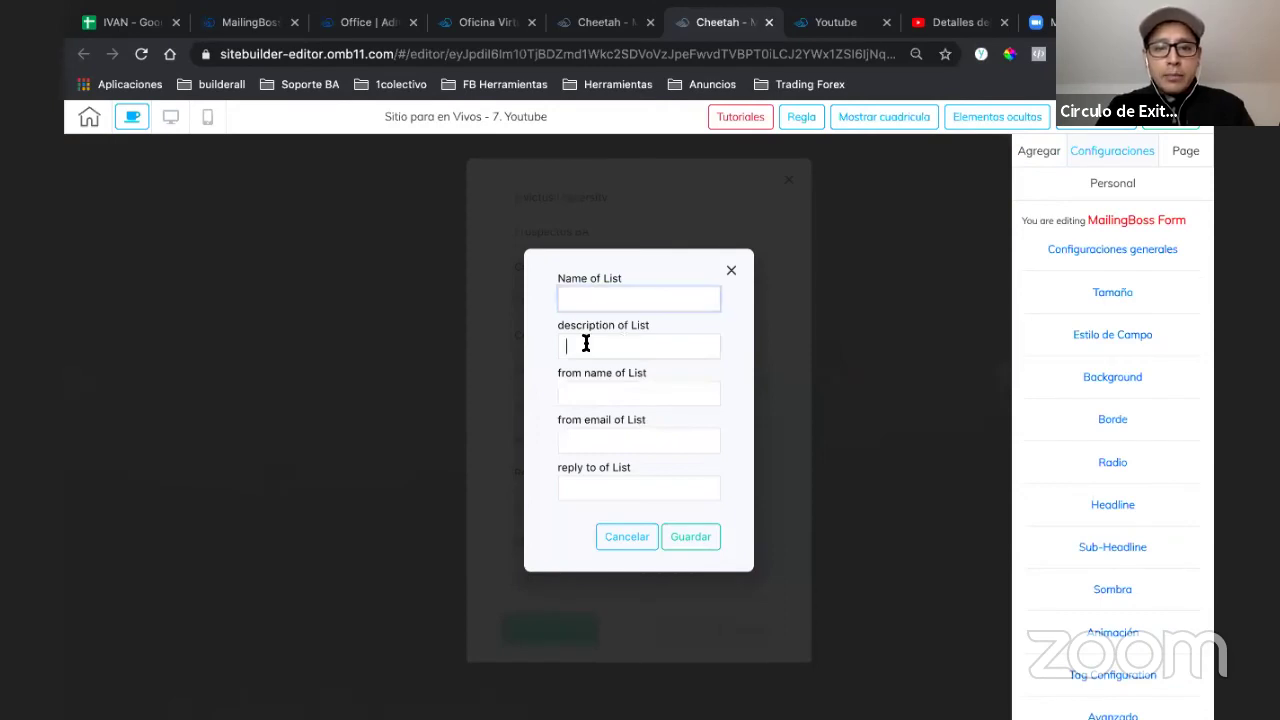
{"action": "left_click", "coordinate": [598, 398]}
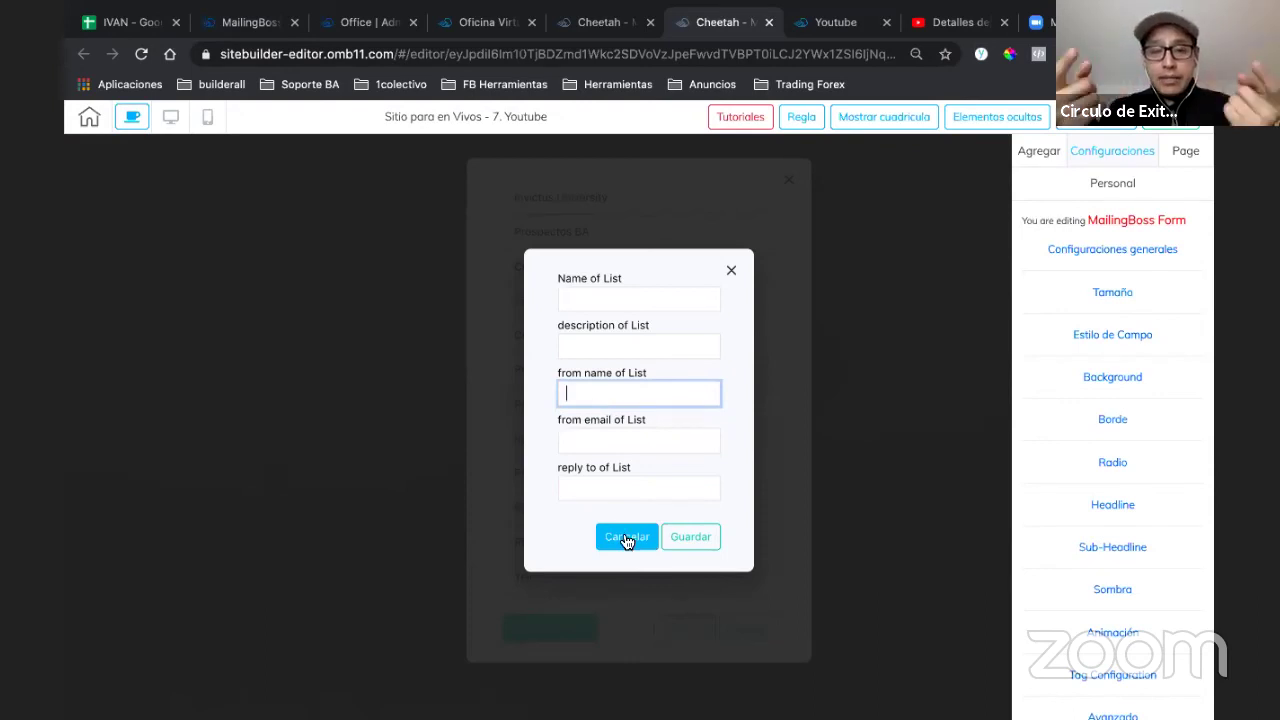
{"action": "left_click", "coordinate": [666, 446]}
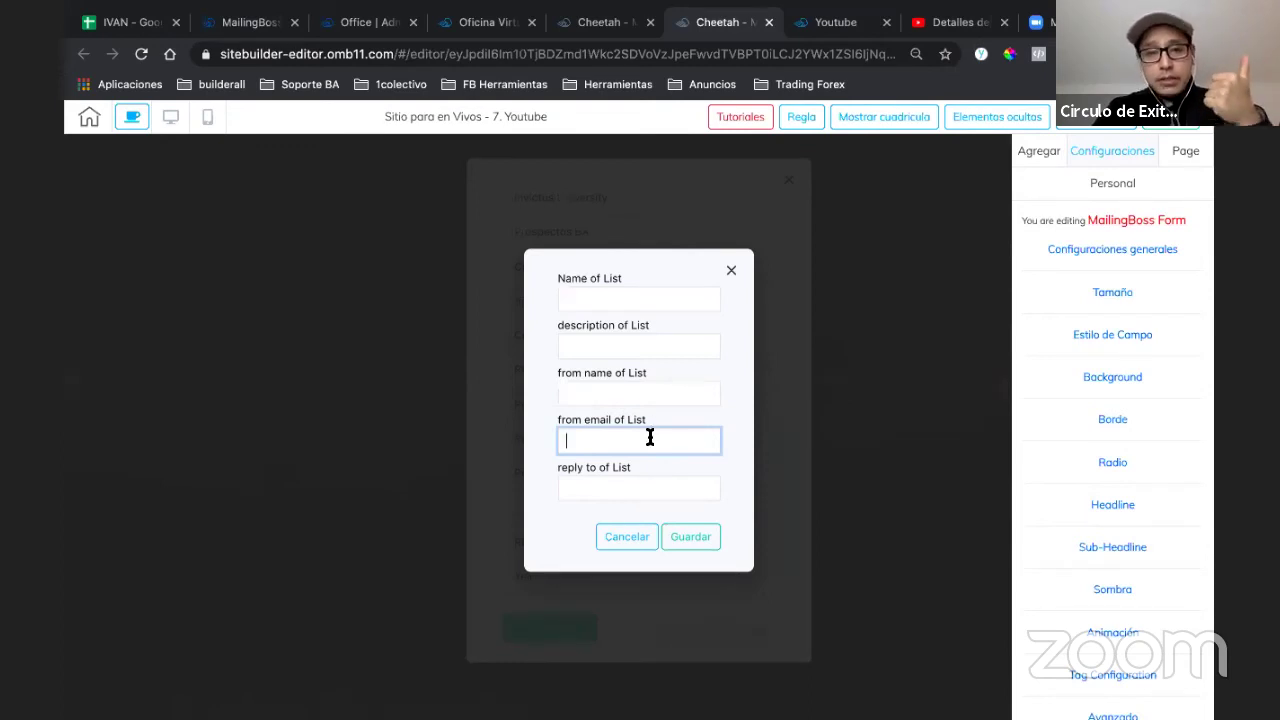
{"action": "left_click", "coordinate": [617, 491]}
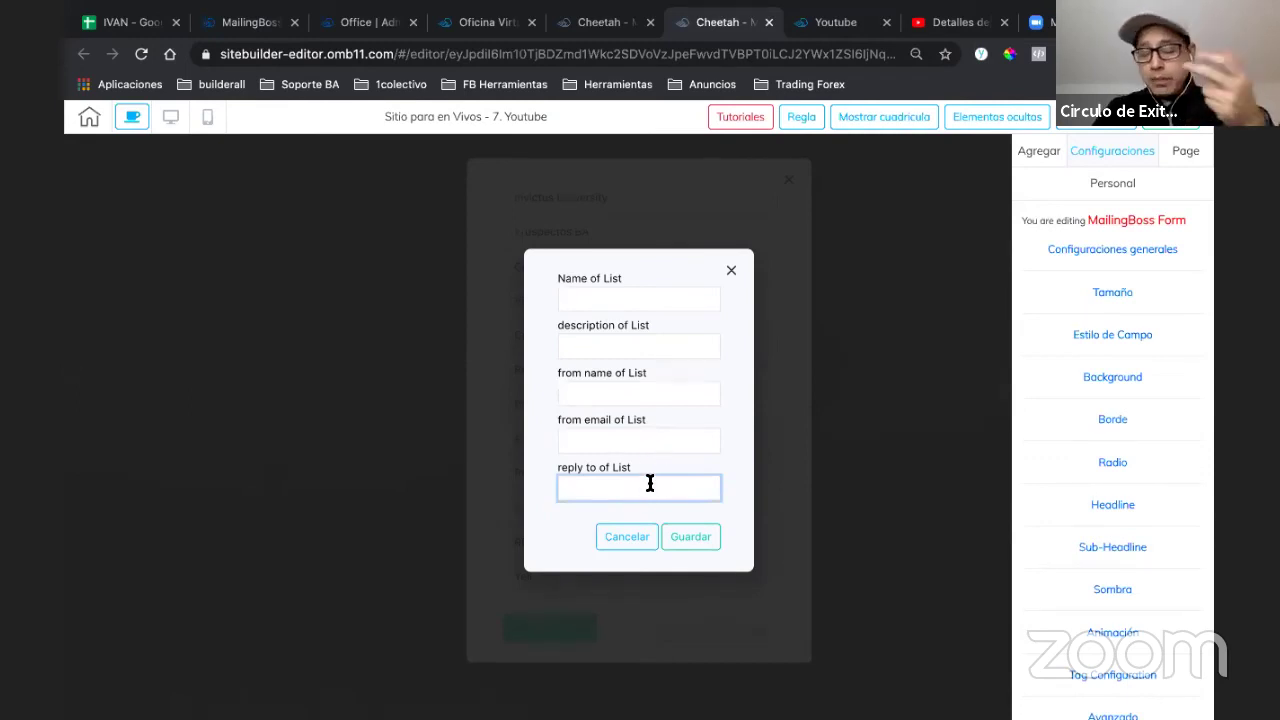
{"action": "left_click", "coordinate": [612, 441]}
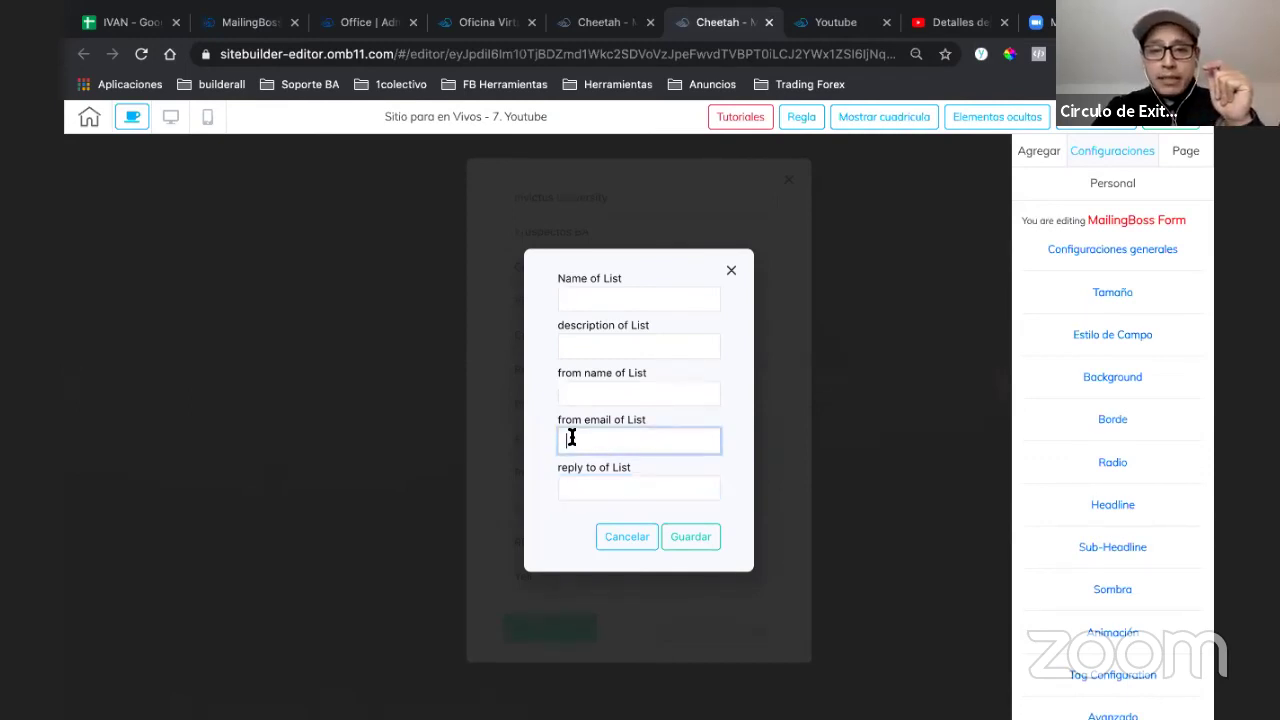
{"action": "left_click", "coordinate": [626, 537]}
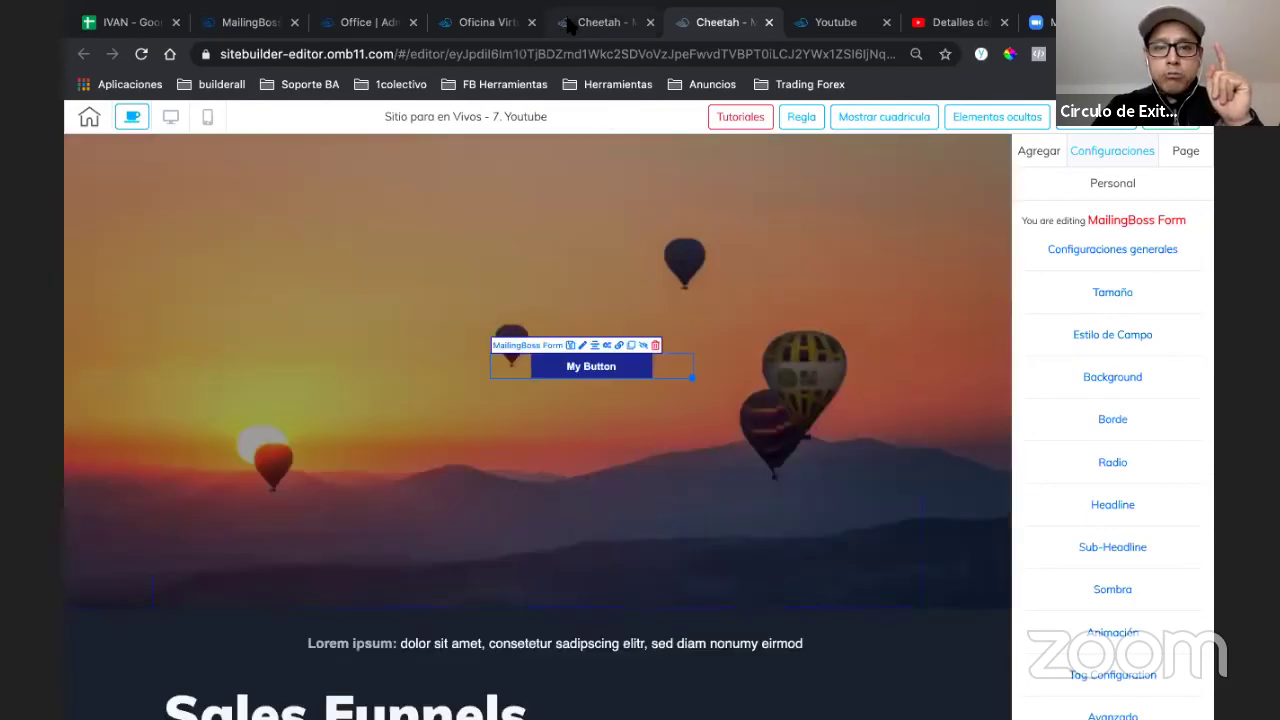
- Return to the first tab showing the Sitio para en Vivos pages list
{"action": "left_click", "coordinate": [567, 25]}
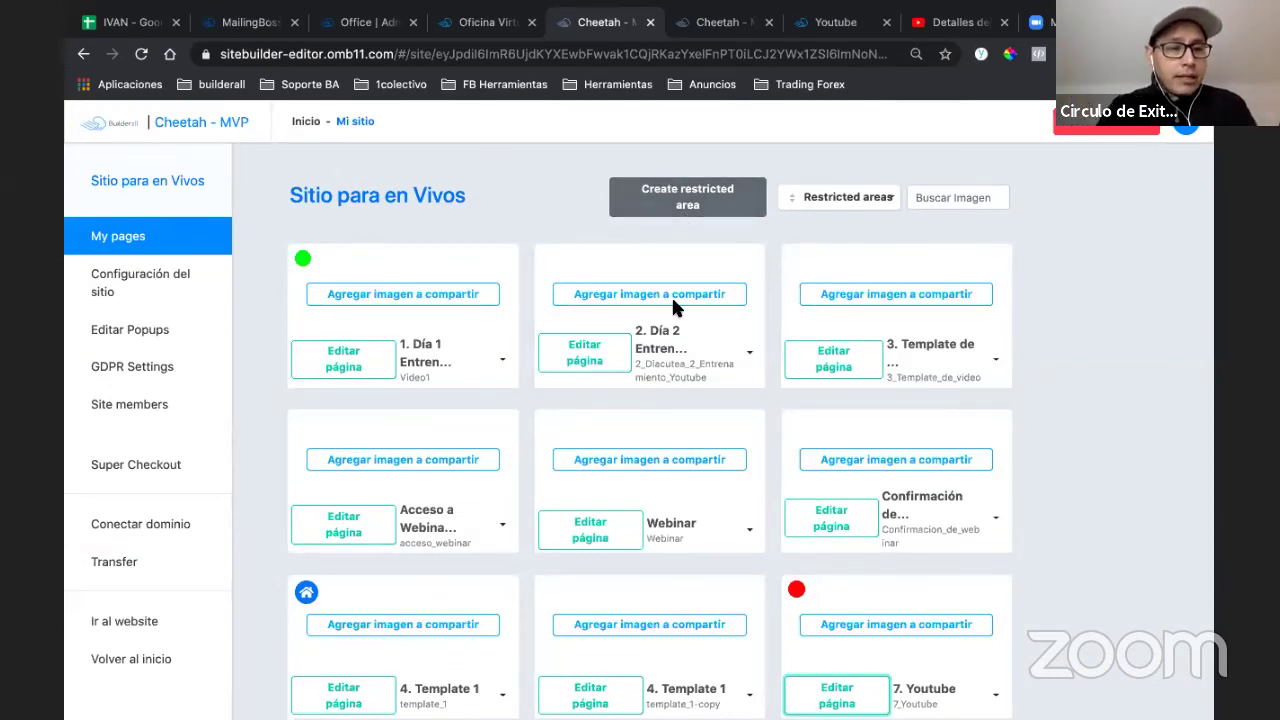
{"action": "scroll", "coordinate": [672, 300], "scroll_direction": "down", "scroll_amount": 1}
{"action": "scroll", "coordinate": [250, 565], "scroll_direction": "up", "scroll_amount": 1}
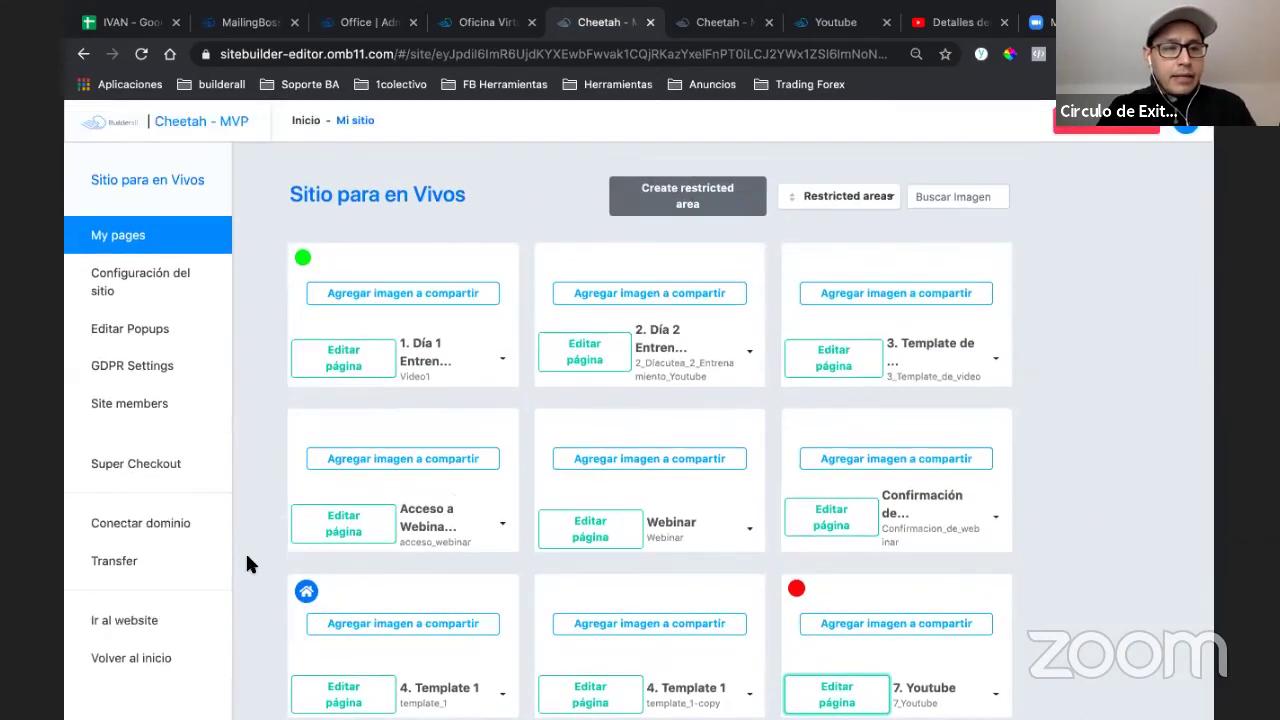